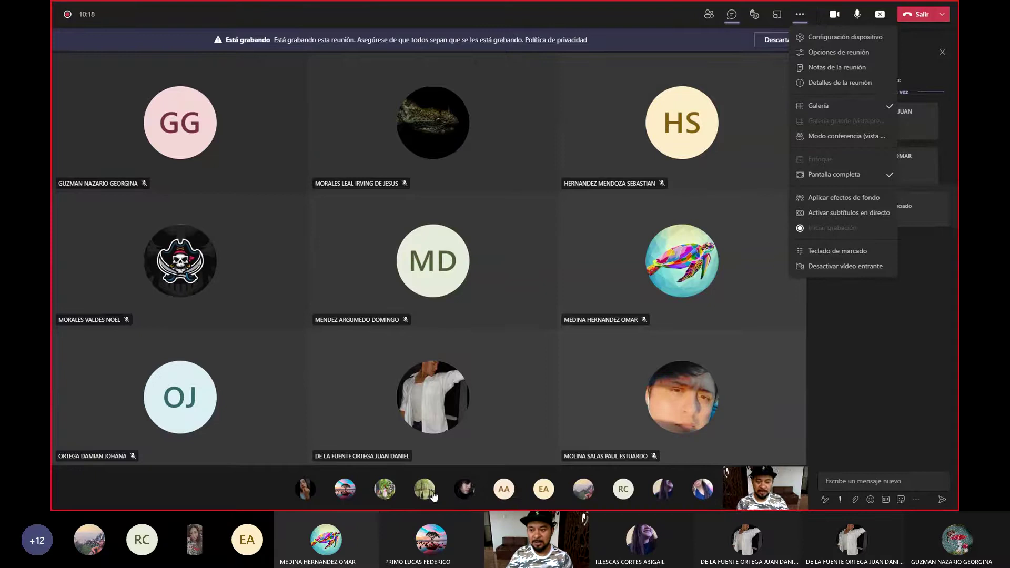
Dismiss the Office activation assistant and create a blank workbook in Excel.
key("Escape")
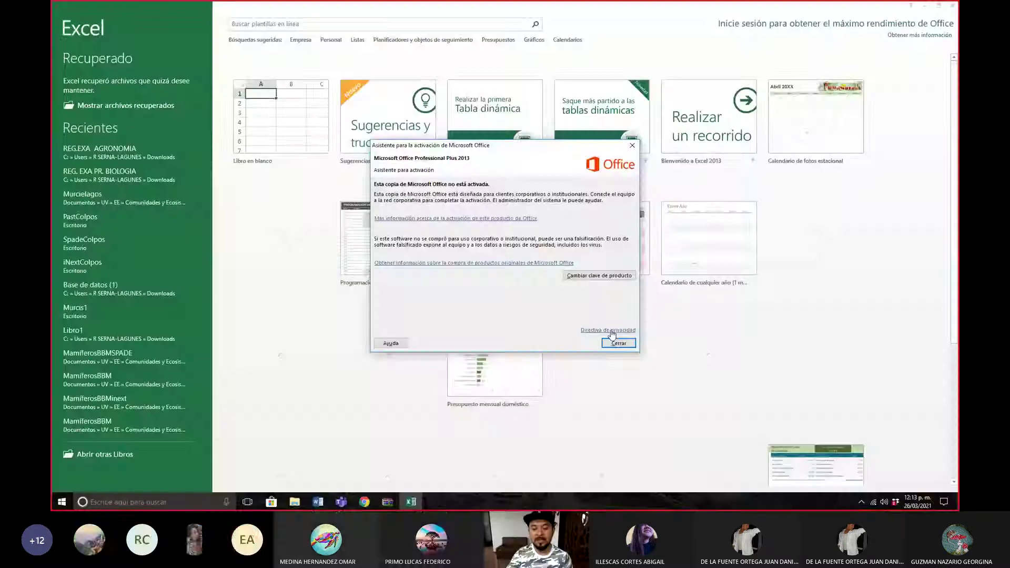
left_click(617, 343)
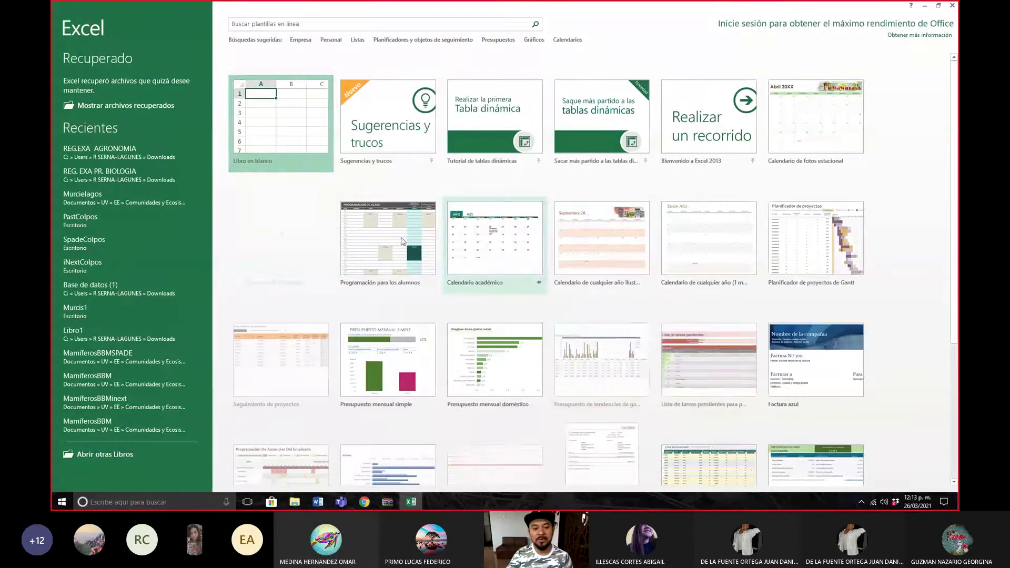
left_click(276, 135)
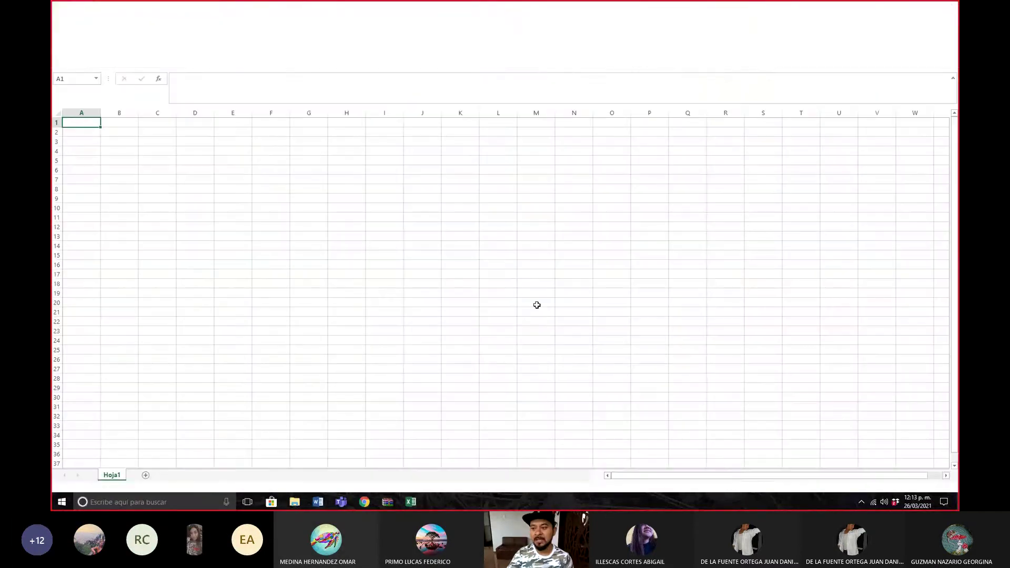
Shrink the blank workbook's window and place it on the desktop beside the occurrence file.
left_click(940, 6)
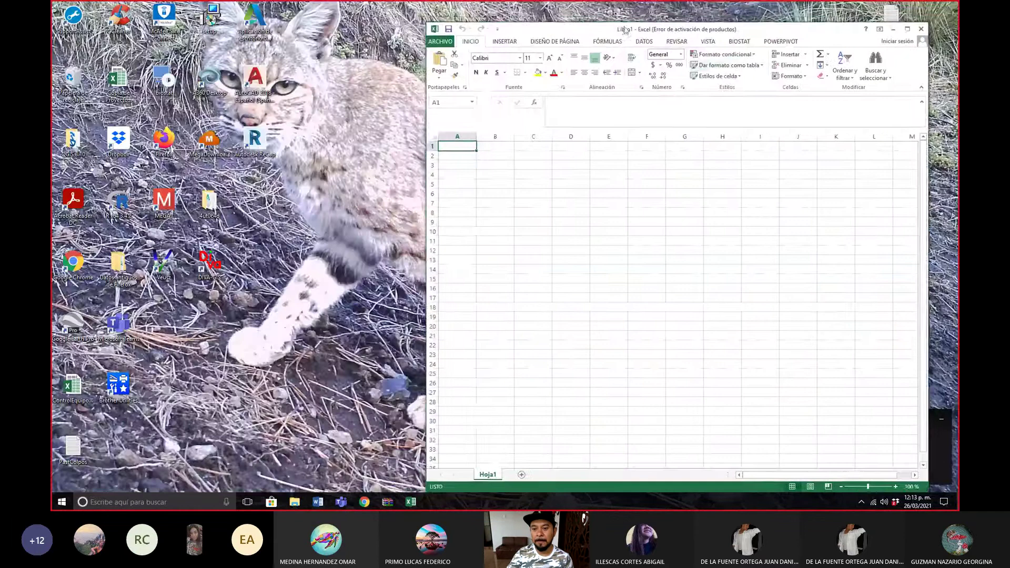
left_click_drag(775, 34, 473, 59)
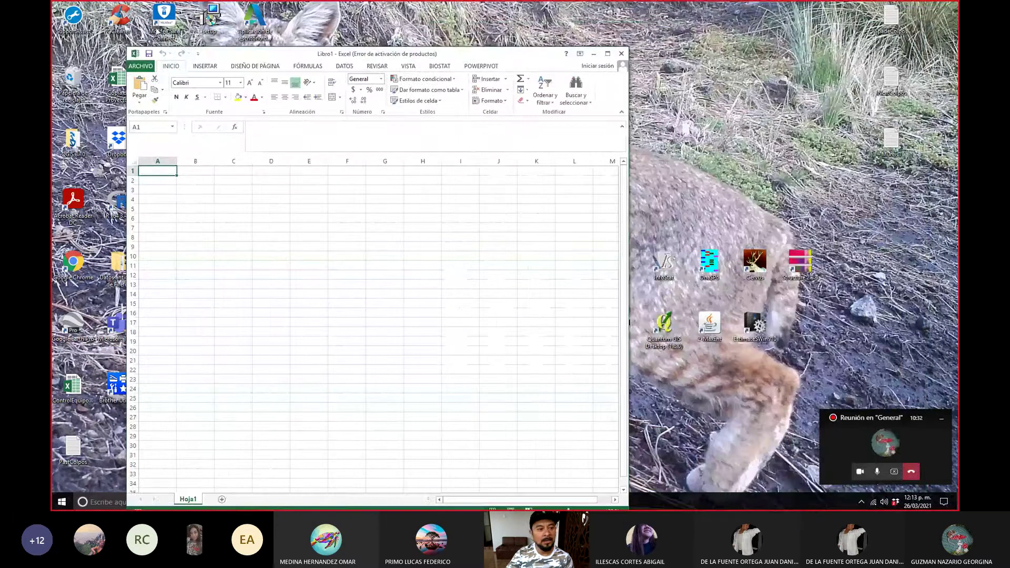
left_click_drag(128, 48, 357, 161)
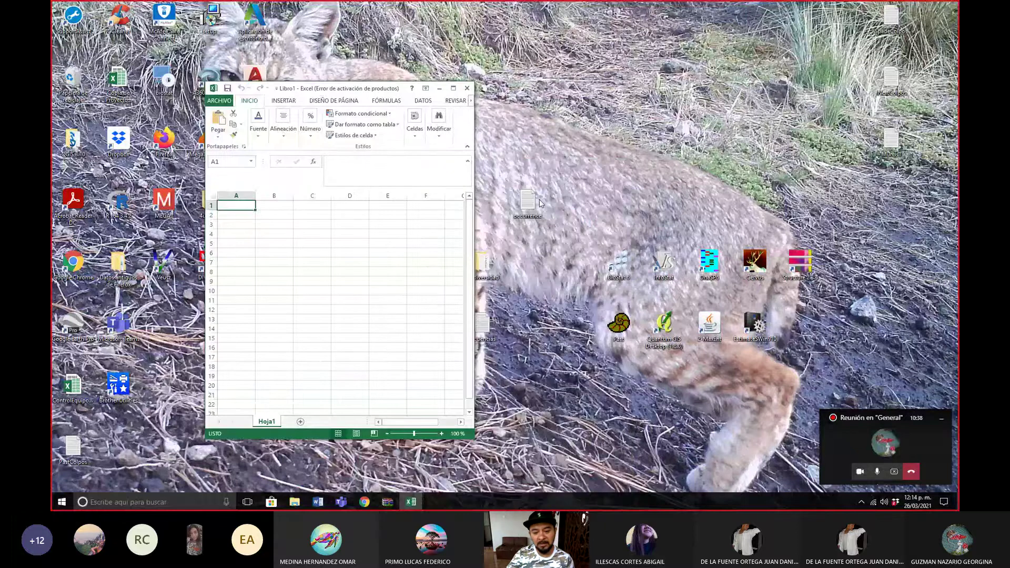
Open the desktop's occurrence file in Excel, maximized, and review the gbifID, abstract and accessRights columns.
left_click_drag(529, 205, 239, 211)
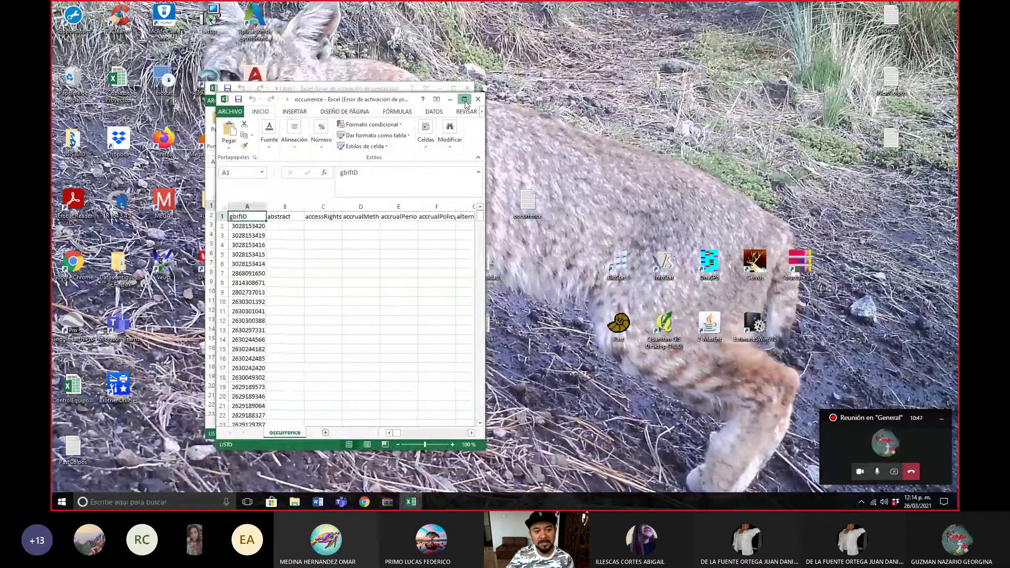
key("super+Up")
left_click(83, 113)
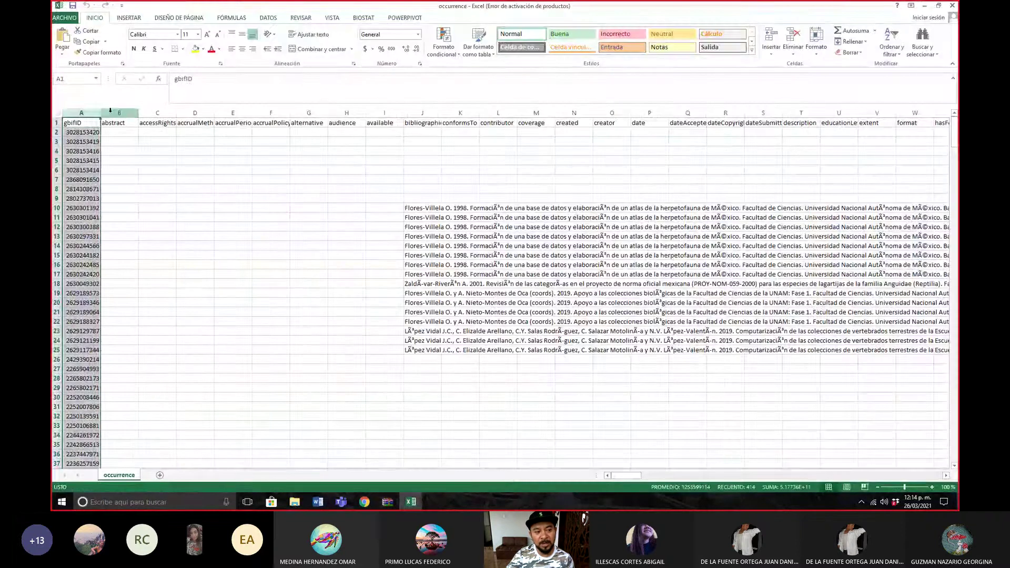
left_click(119, 113)
left_click(157, 113)
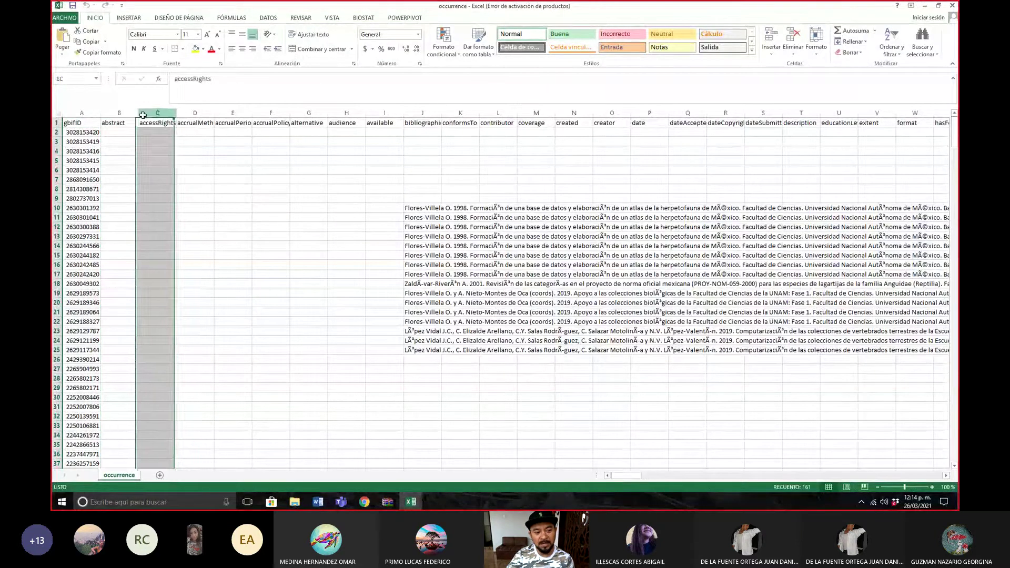
left_click(71, 125)
left_click(87, 133)
left_click(88, 125)
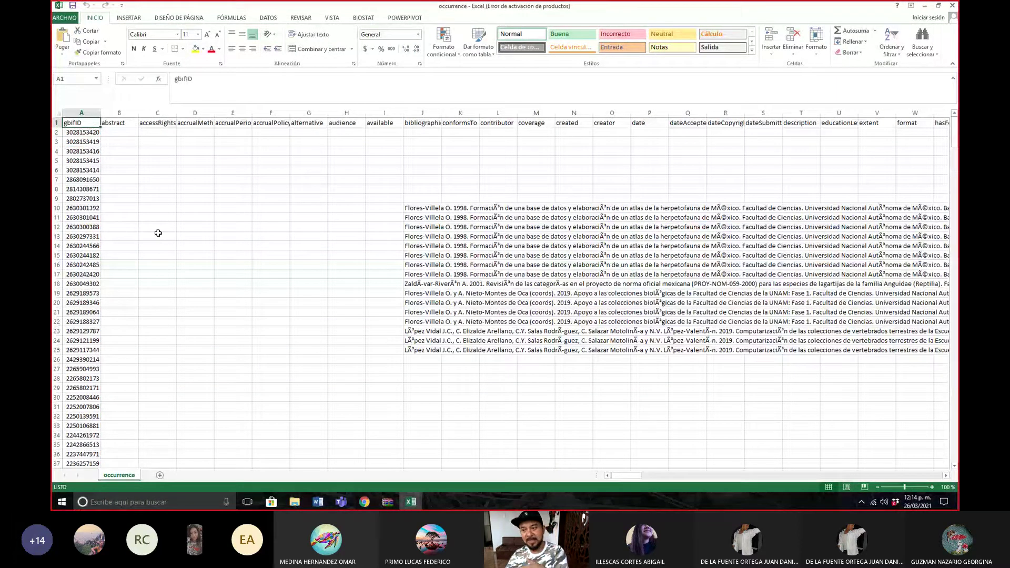
Minimize the occurrence workbook, view the raw occurrence text file full screen in Notepad and close it.
left_click(924, 5)
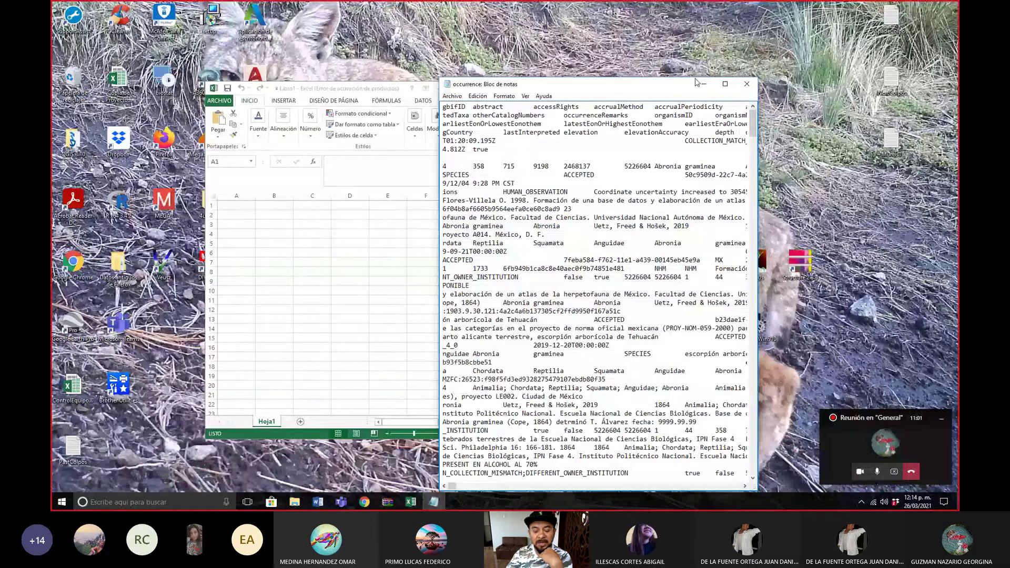
double_click(695, 80)
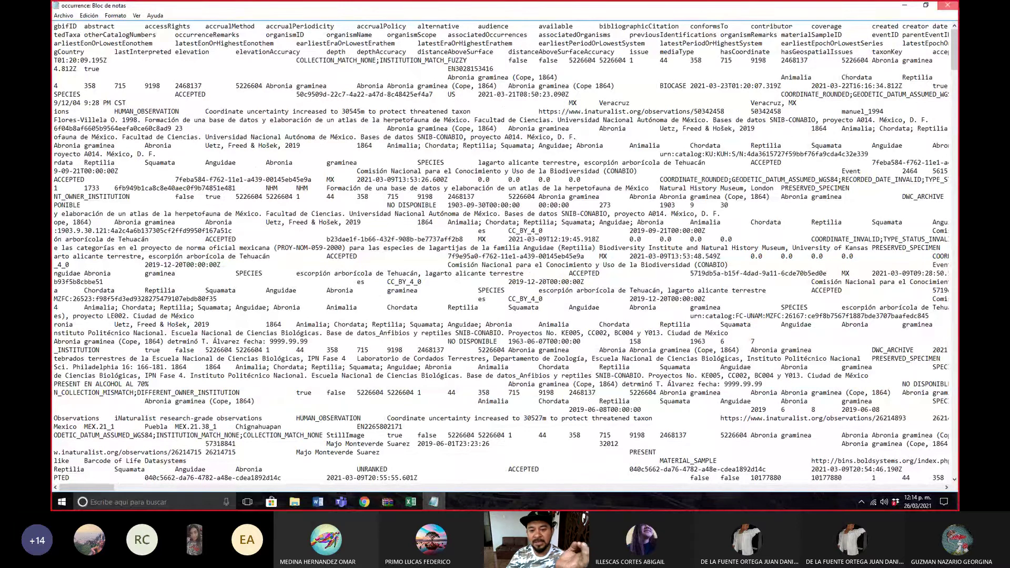
left_click(947, 5)
Bring the occurrence data up in Excel again and examine the first records and headings from gbifID to accessRights.
left_click_drag(531, 206, 243, 206)
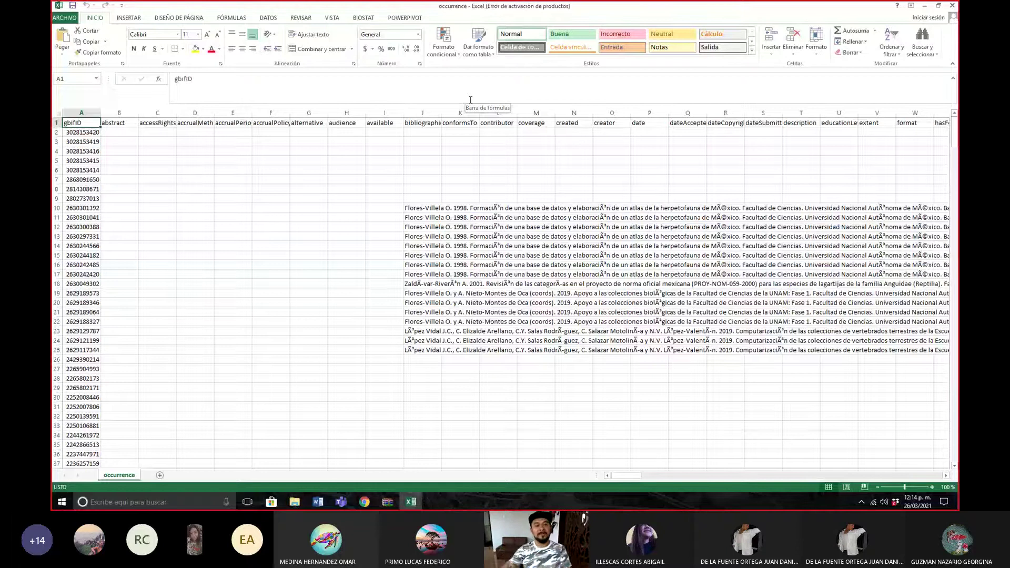
left_click(87, 133)
key("Down")
key("Up")
key("Up")
left_click(87, 132)
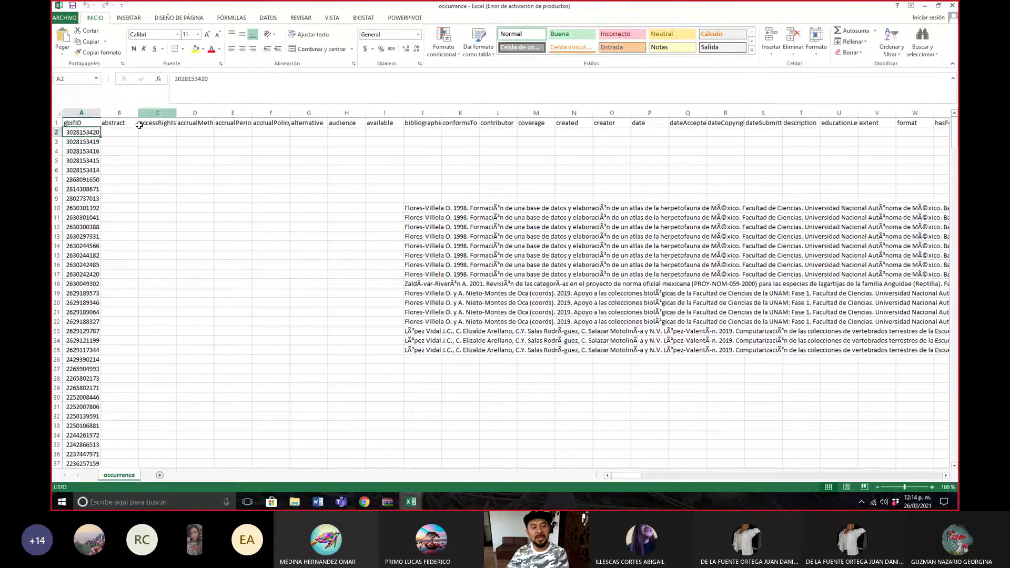
key("Right")
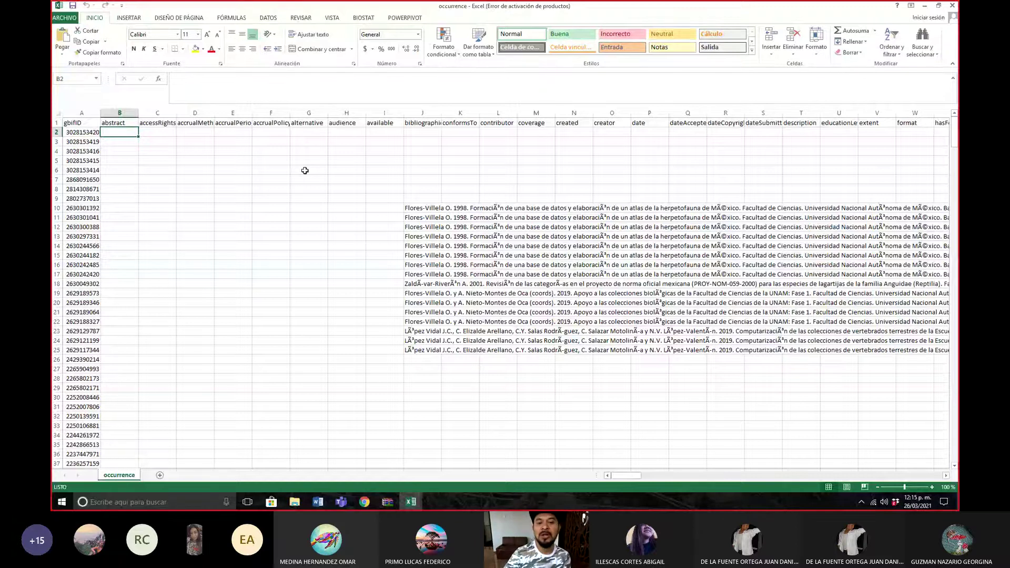
key("Up")
key("Right")
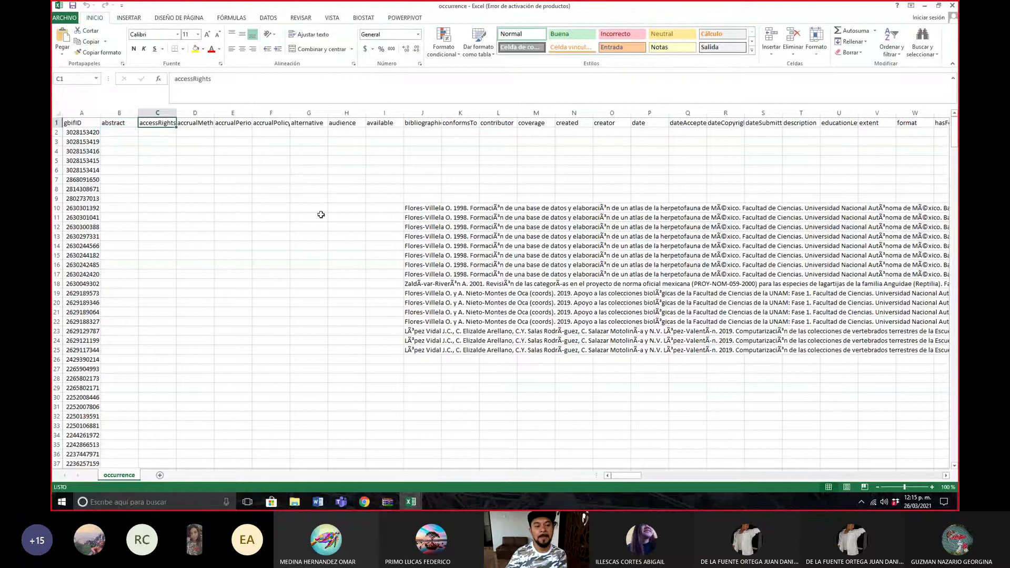
Switch to Chrome, search Google for abronia graminea in a new tab and show the image results.
left_click(365, 503)
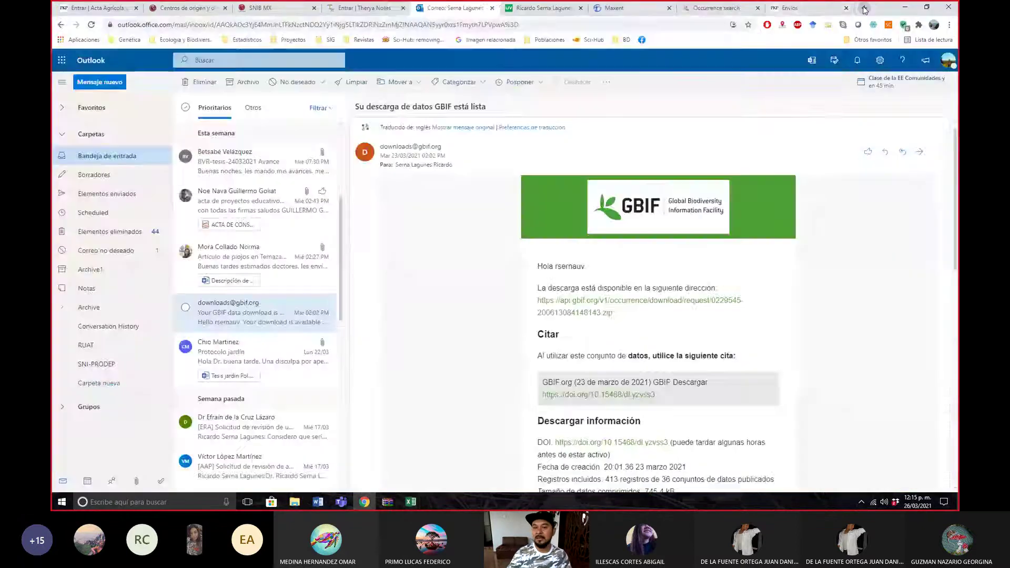
left_click(864, 8)
type("abro")
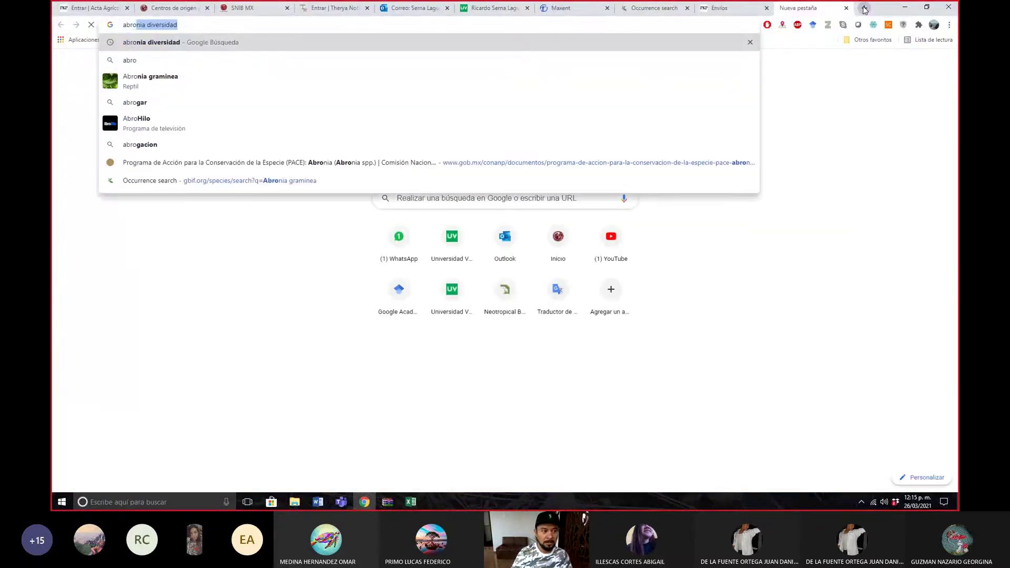
key("Down")
key("Down")
key("Return")
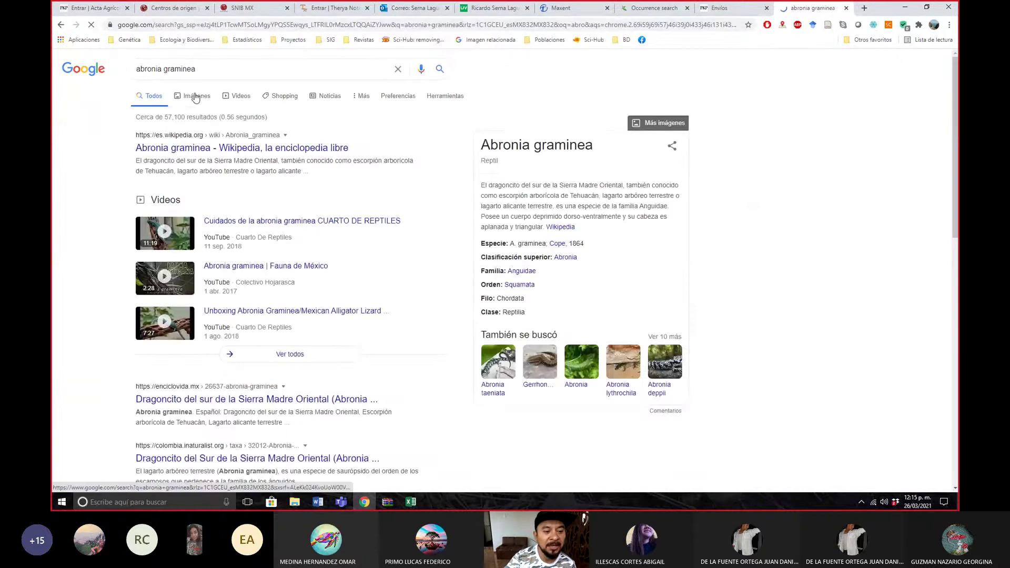
left_click(196, 98)
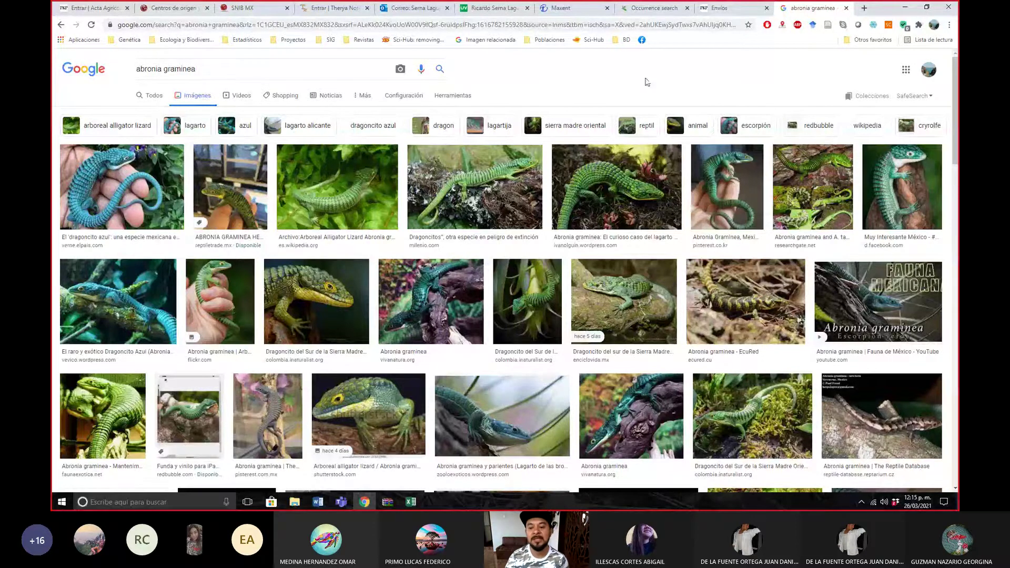
Return to the occurrence workbook in Excel, look through the row 1 headings for the coordinate fields and select the decimalLatitude column.
left_click(410, 502)
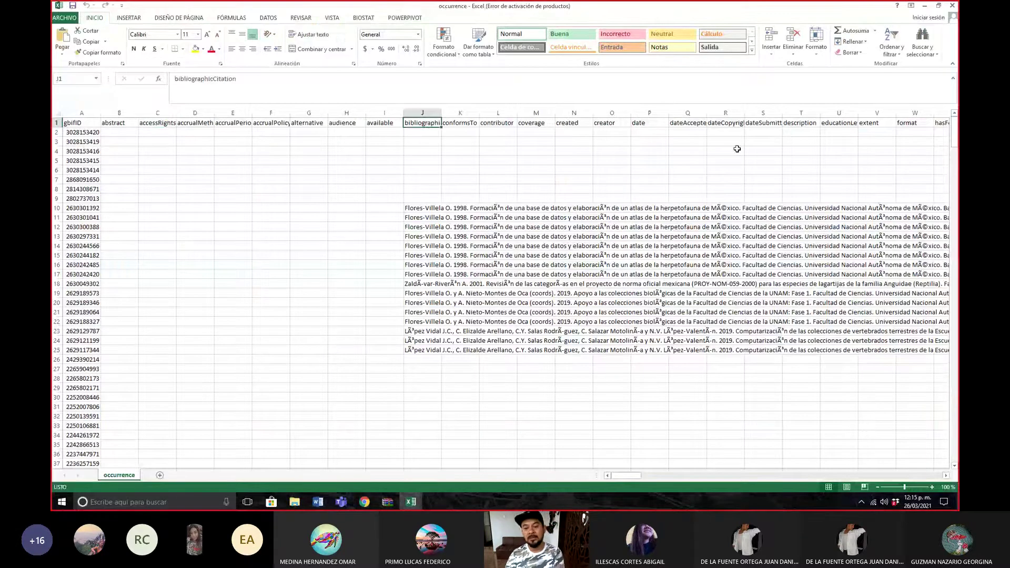
key("Right")
key("Right")
key("Right")
key("Right")
key("Right")
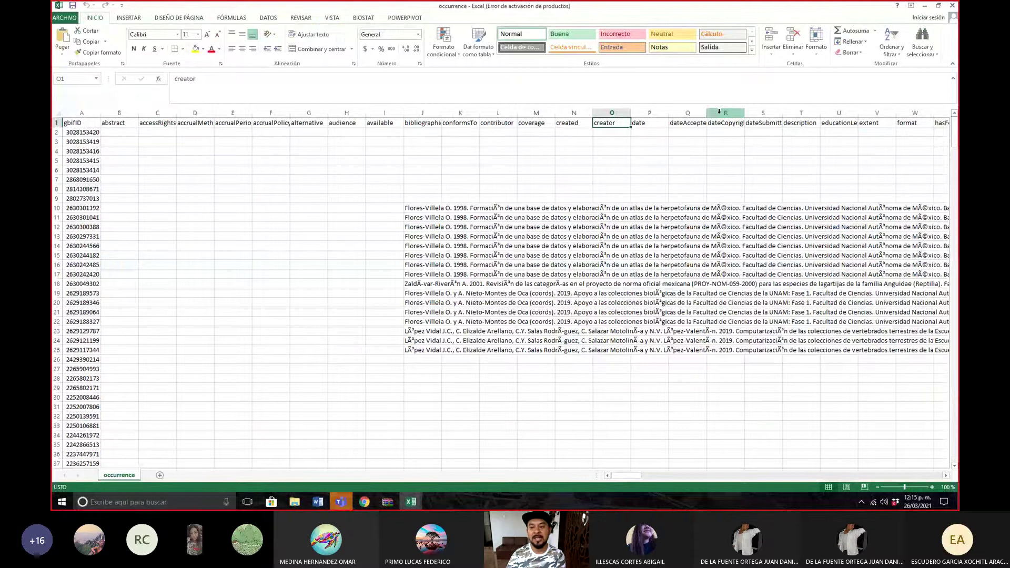
key("Right")
key("Right")
key("Right")
key("Right")
key("Right")
key("Right")
key("Right")
key("Right")
key("Right")
key("Right")
key("Right")
key("Right")
key("Right")
key("Right")
key("Right")
key("Right")
key("Right")
key("Right")
key("Right")
key("Right")
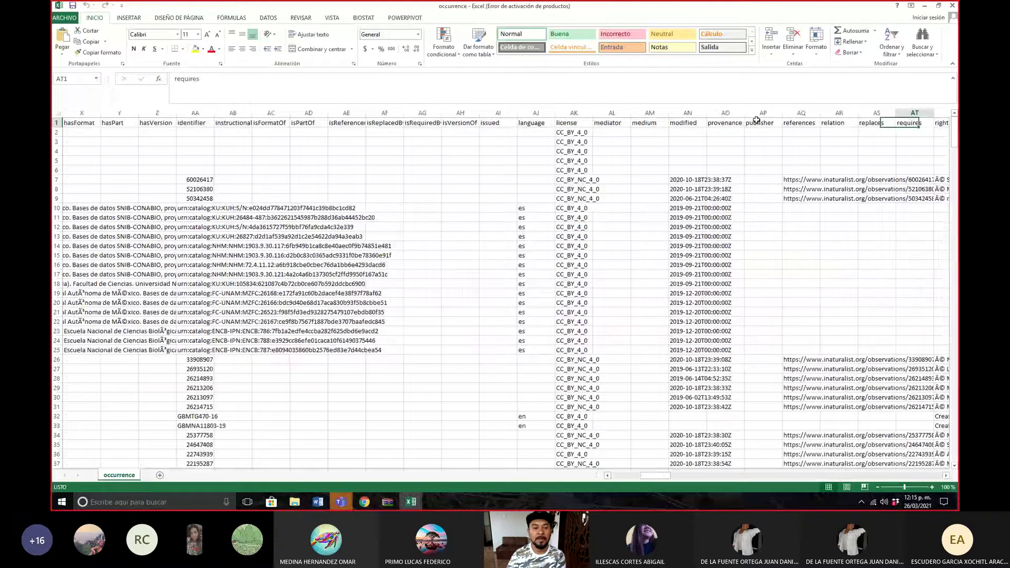
key("Right")
key("Right")
key("Right")
key("Right")
key("Right")
key("Right")
key("Right")
key("Right")
key("Right")
key("Right")
key("Right")
key("Right")
key("Right")
key("Right")
key("Right")
key("Right")
key("Right")
key("Right")
key("Right")
key("Right")
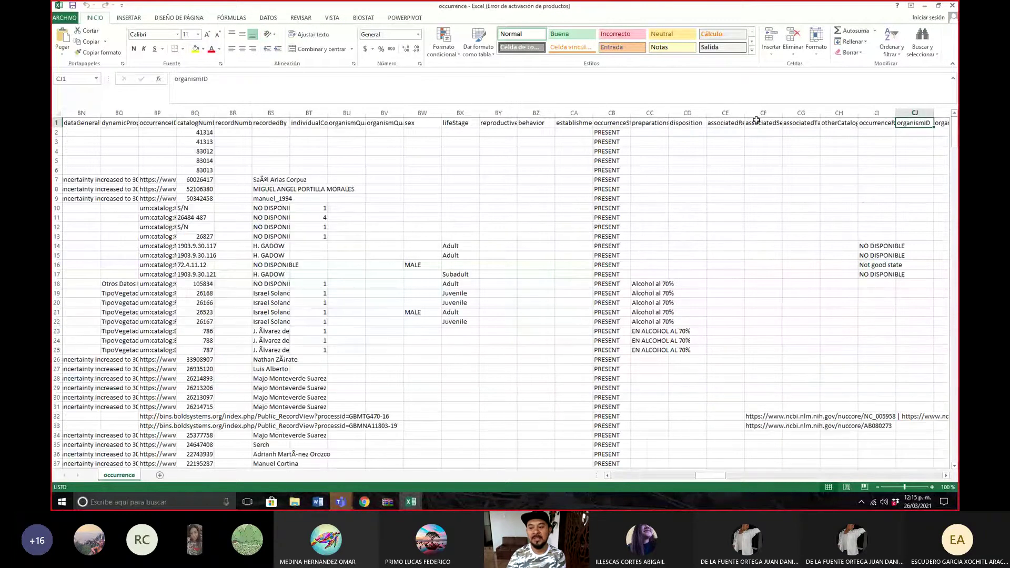
key("Right")
key("Right")
key("Right")
key("Right")
key("Right")
key("Right")
key("Right")
key("Right")
key("Right")
key("Right")
key("Right")
key("Right")
key("Right")
key("Right")
key("Right")
key("Right")
key("Right")
key("Right")
key("Right")
key("Right")
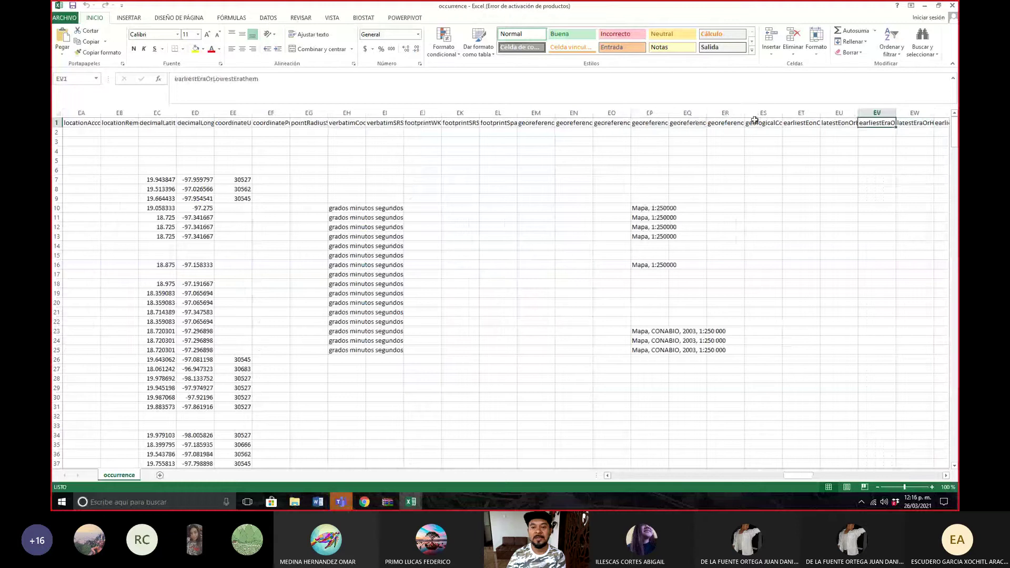
key("Left")
key("Left")
key("Left")
key("Left")
key("Left")
key("Left")
key("Left")
key("Left")
key("Left")
key("Left")
key("Left")
key("Left")
key("Left")
key("Left")
key("Left")
key("Left")
key("Left")
key("Left")
key("Left")
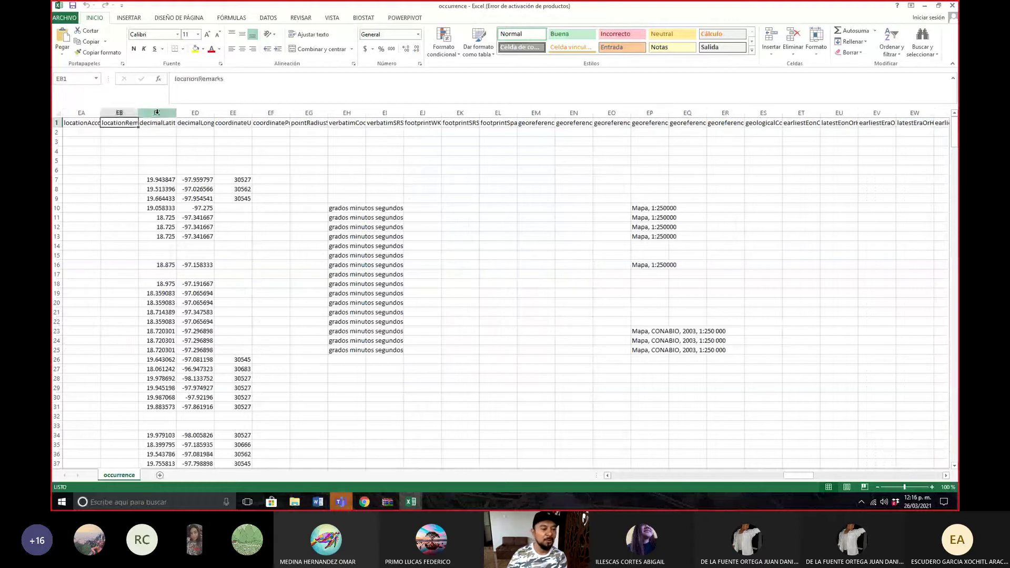
left_click(157, 112)
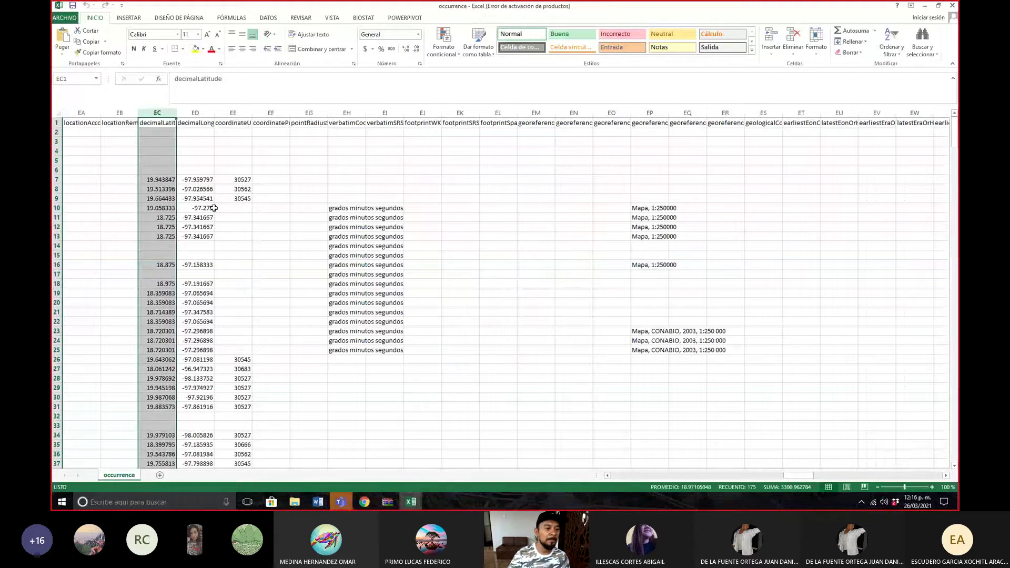
Enlarge the sheet to 130% and highlight the decimalLatitude and decimalLongitude columns in turn to examine their coordinates.
scroll(215, 208, "up", 2, "ctrl")
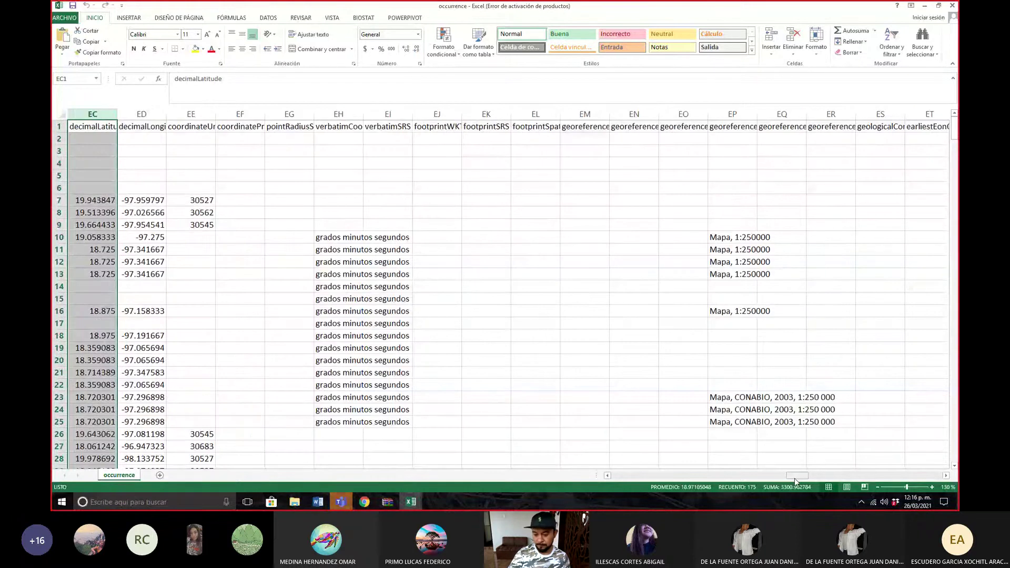
left_click_drag(795, 479, 788, 479)
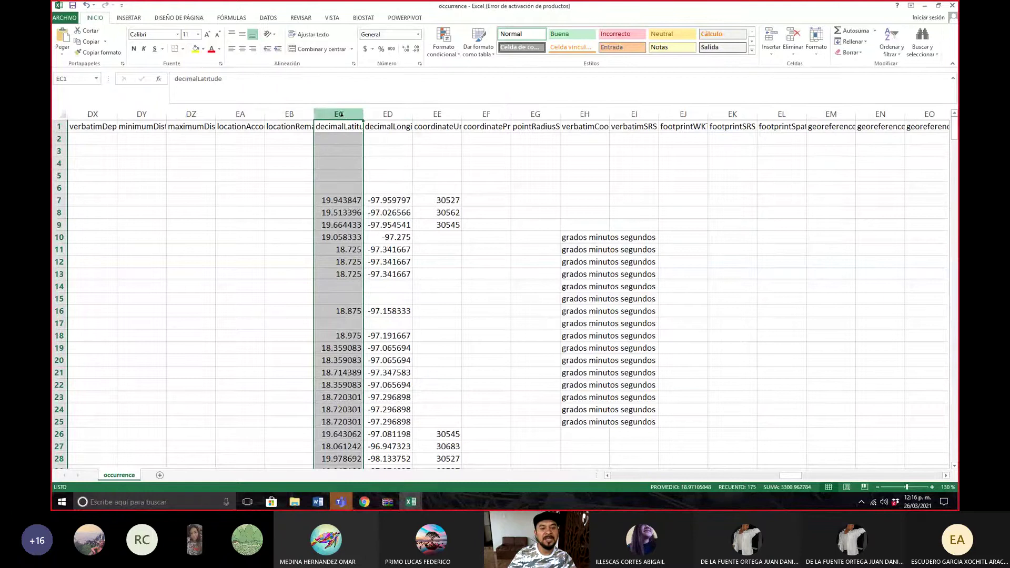
left_click(393, 114)
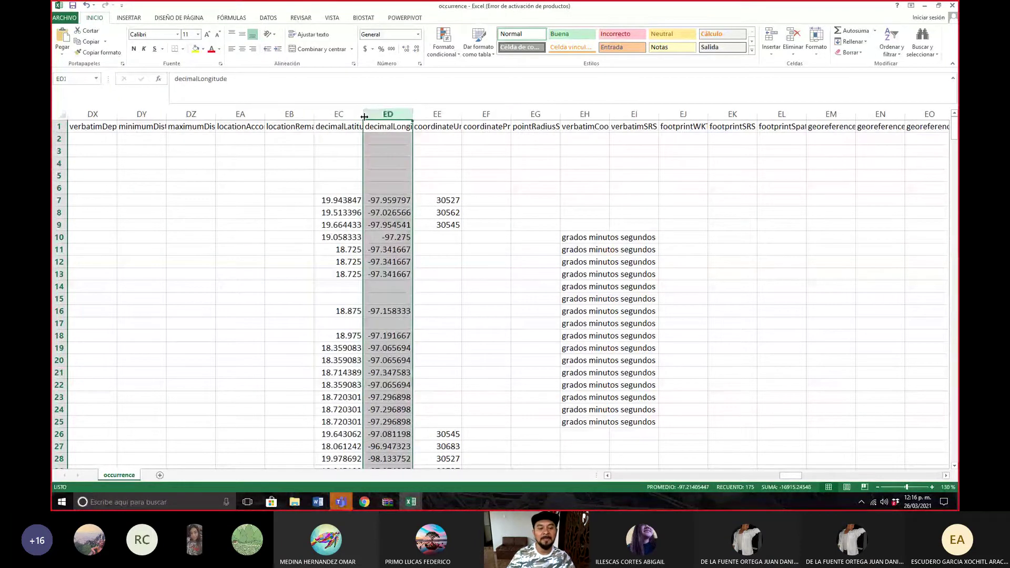
left_click_drag(364, 117, 326, 116)
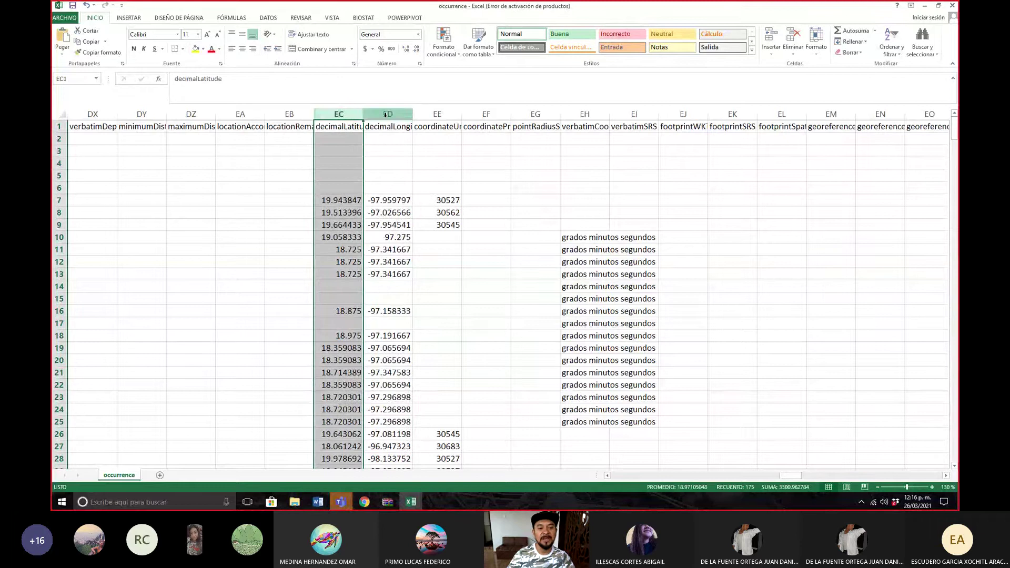
key("ctrl+z")
left_click(341, 114)
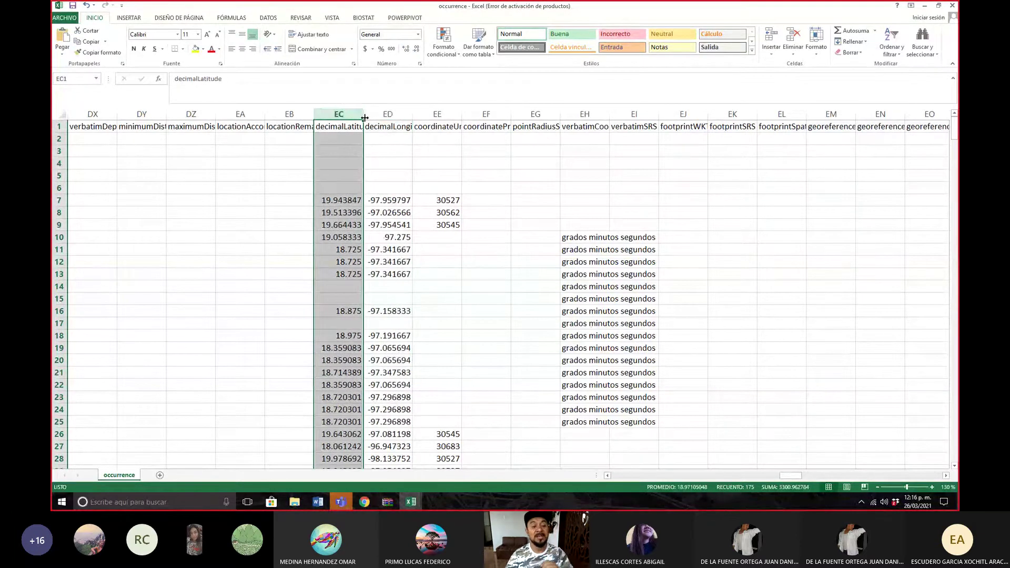
left_click_drag(401, 119, 349, 113)
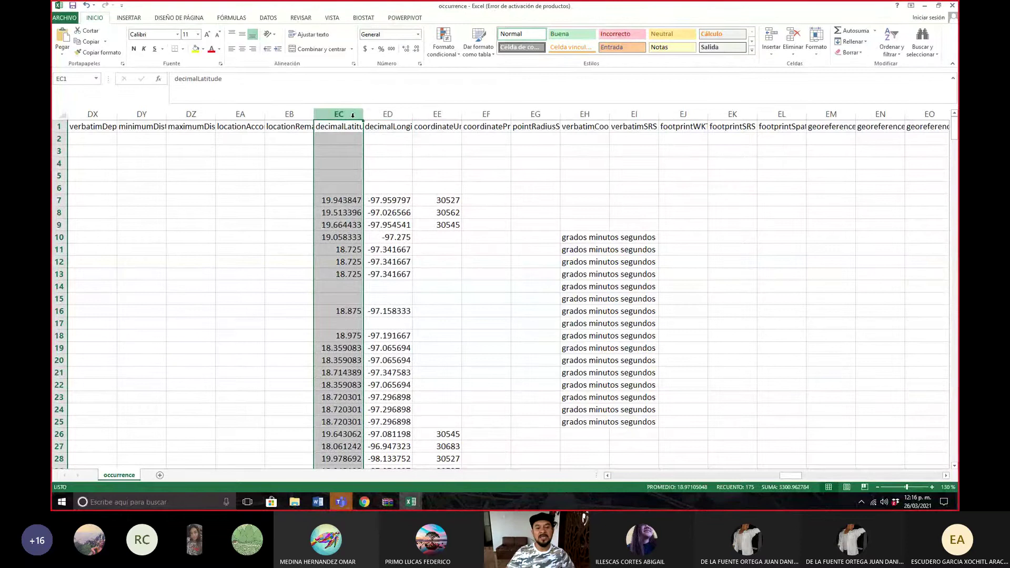
left_click(387, 114)
left_click(341, 113)
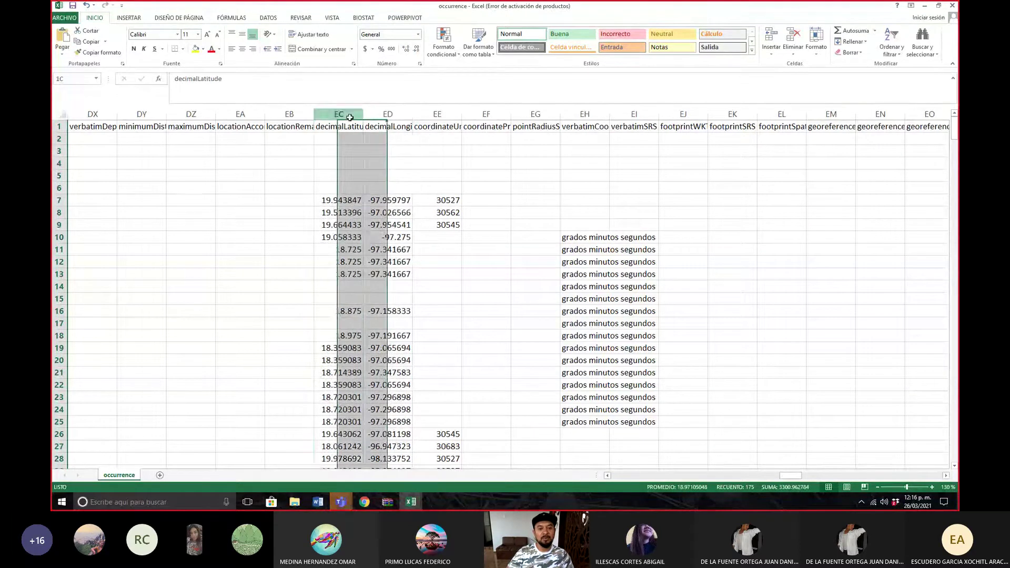
left_click(385, 114)
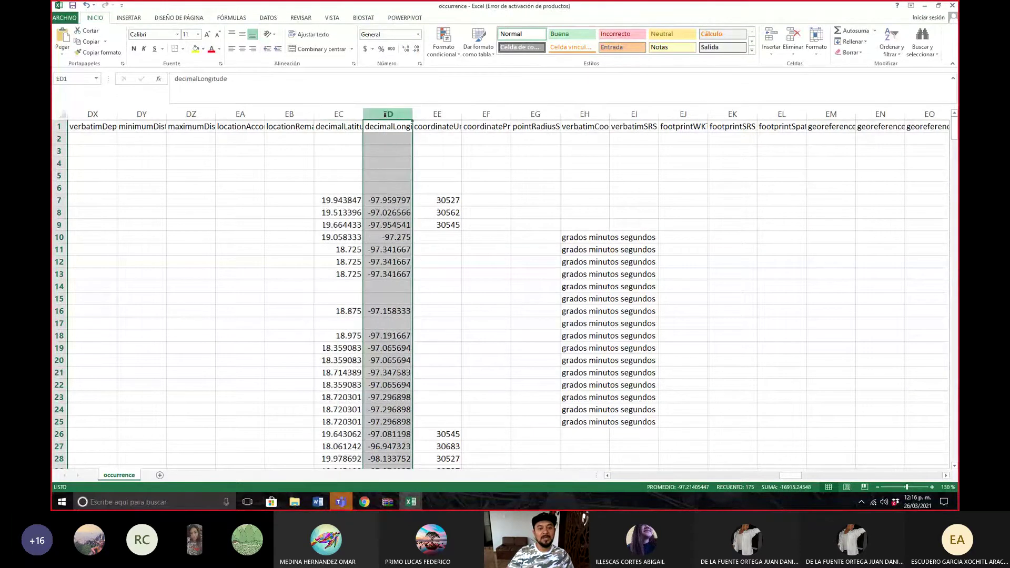
Copy the decimalLatitude and decimalLongitude columns of the occurrence sheet together.
left_click(353, 115)
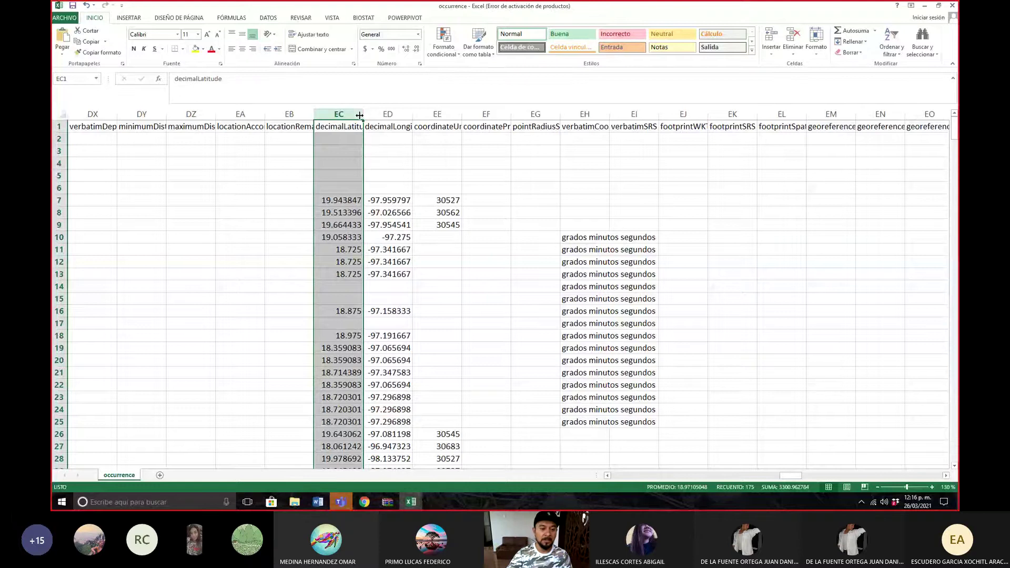
left_click(395, 114, "ctrl")
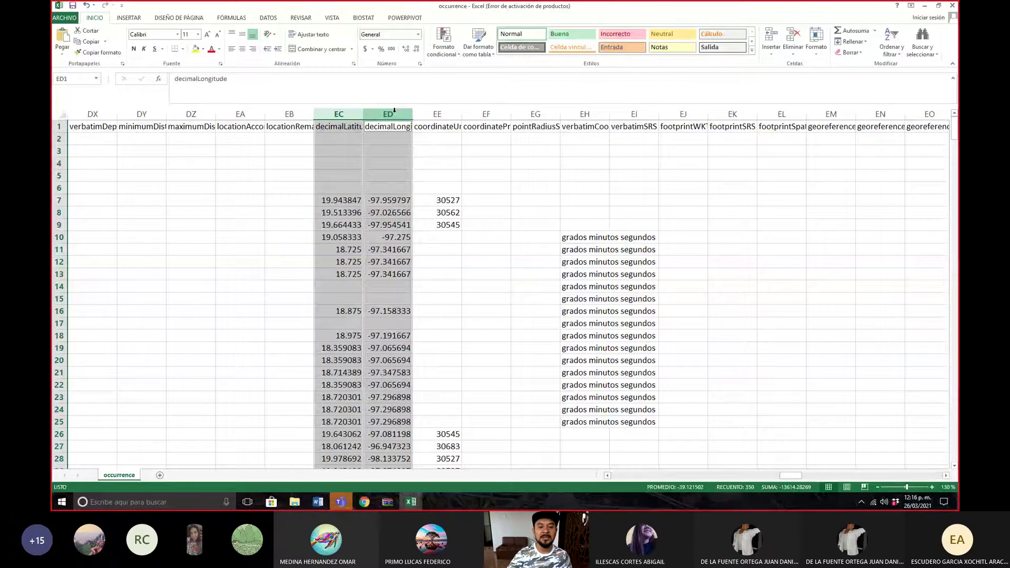
right_click(394, 114)
left_click(436, 133)
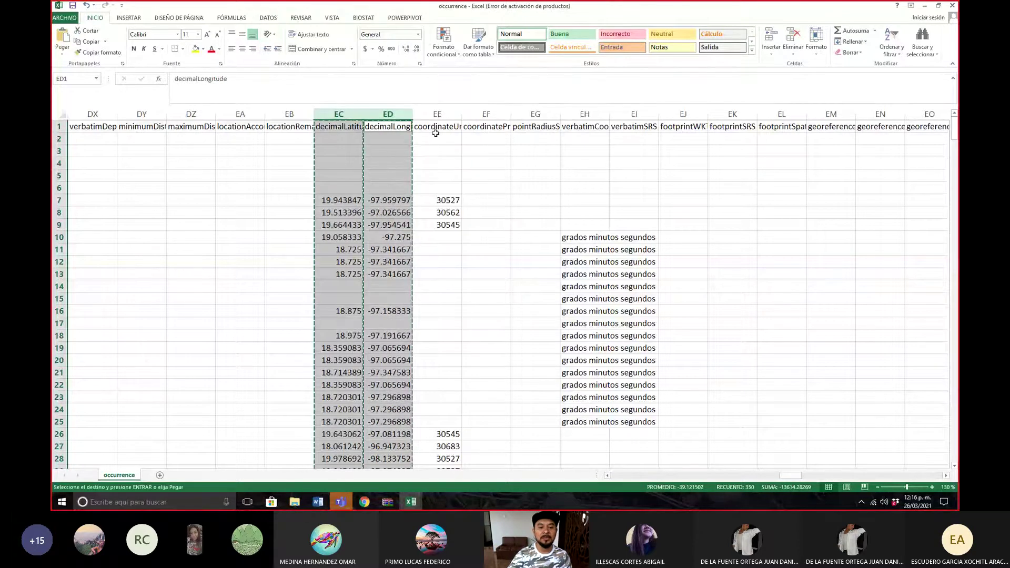
left_click(343, 110)
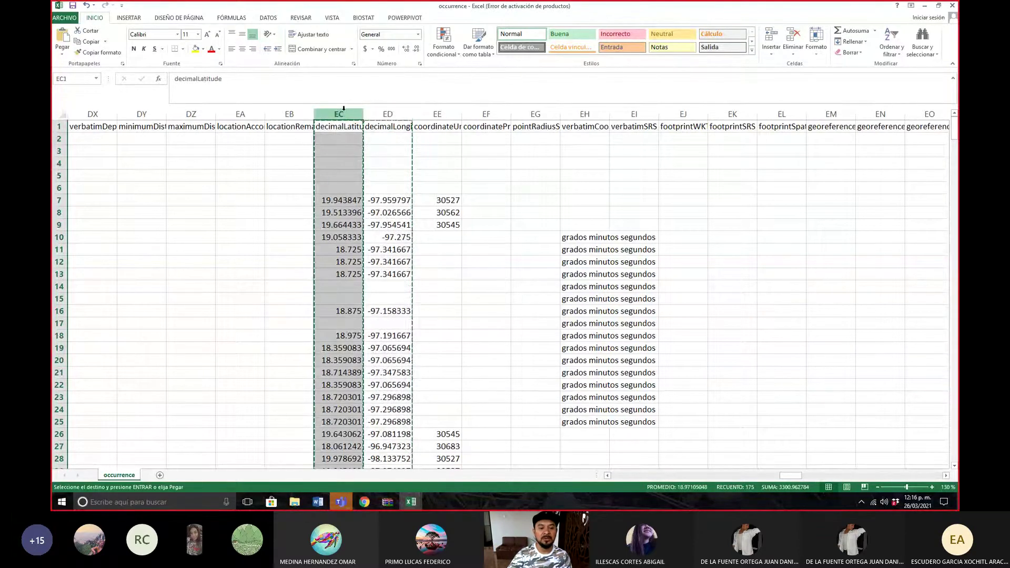
left_click(390, 112, "ctrl")
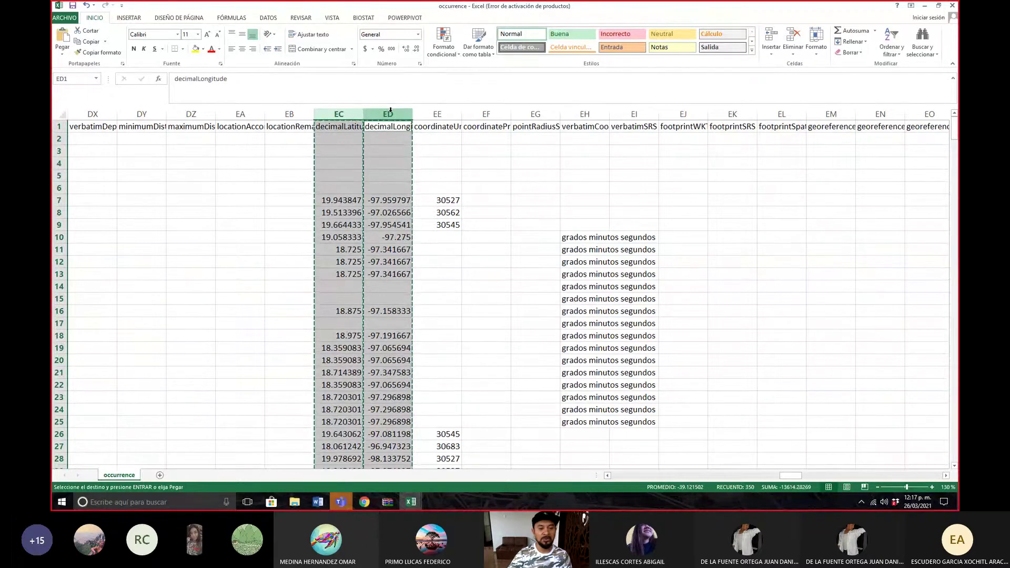
right_click(392, 114)
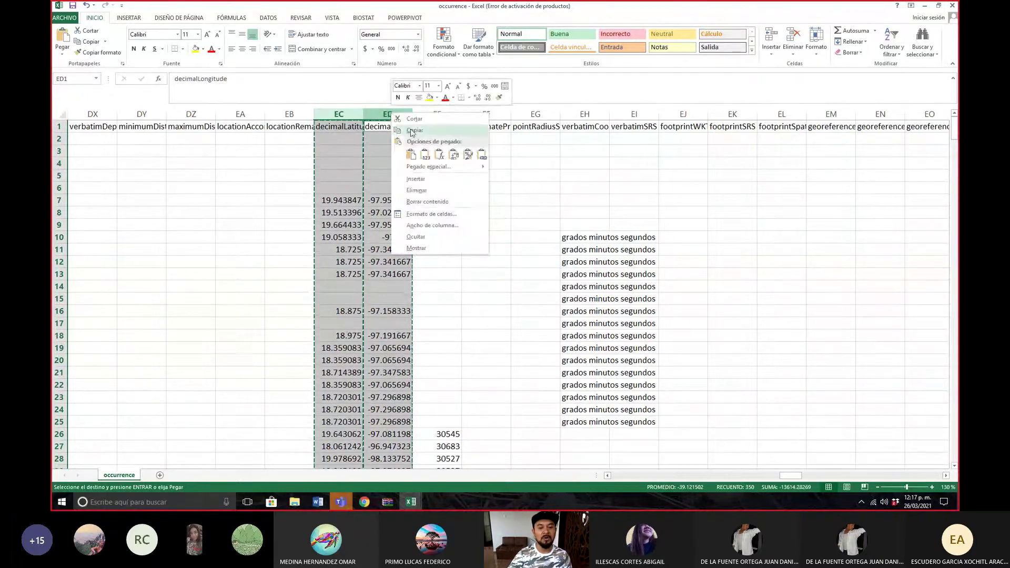
key("Escape")
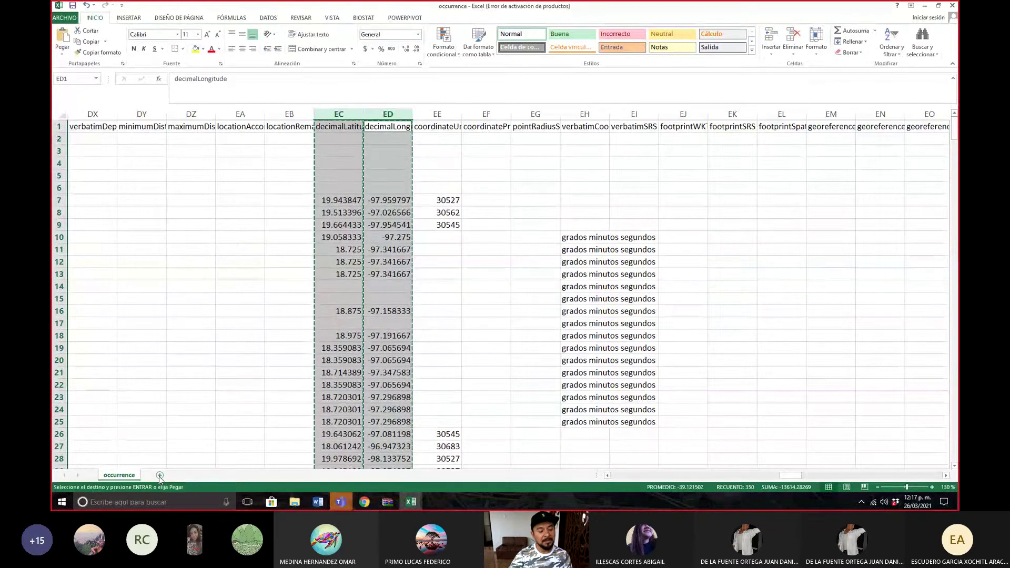
Add a new worksheet and paste the two copied coordinate columns starting at cell C1.
left_click(184, 475)
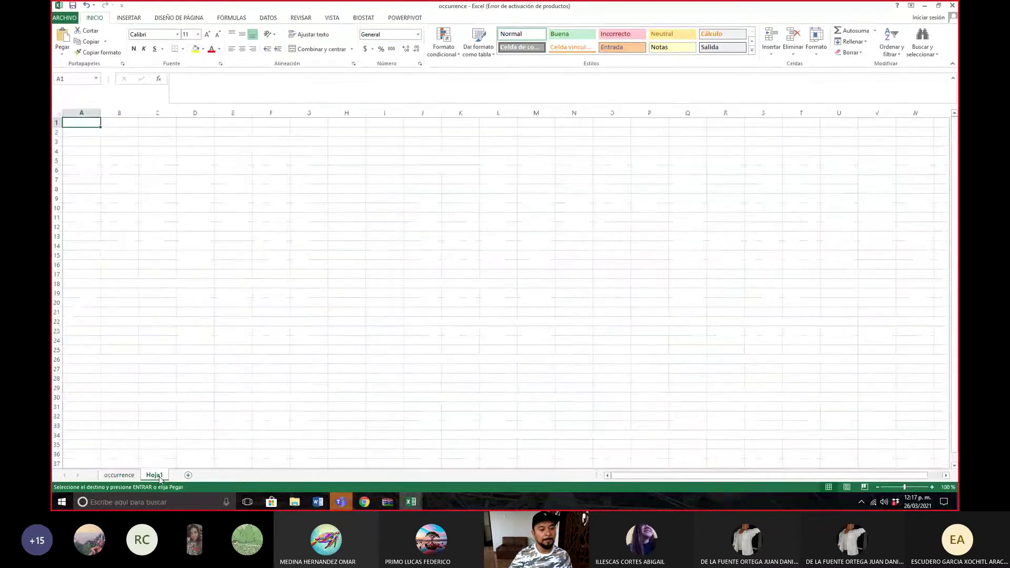
left_click(169, 123)
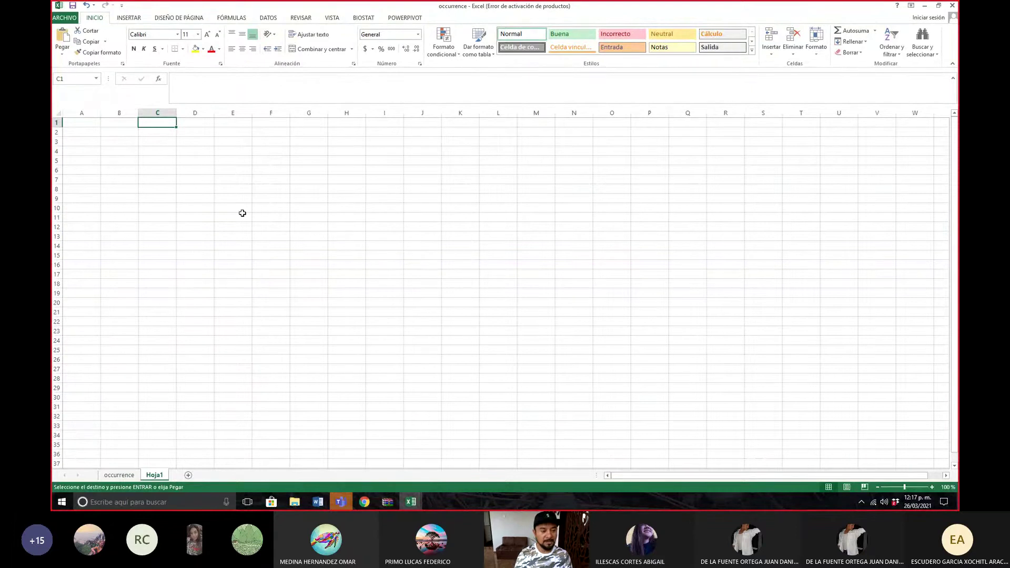
key("ctrl+v")
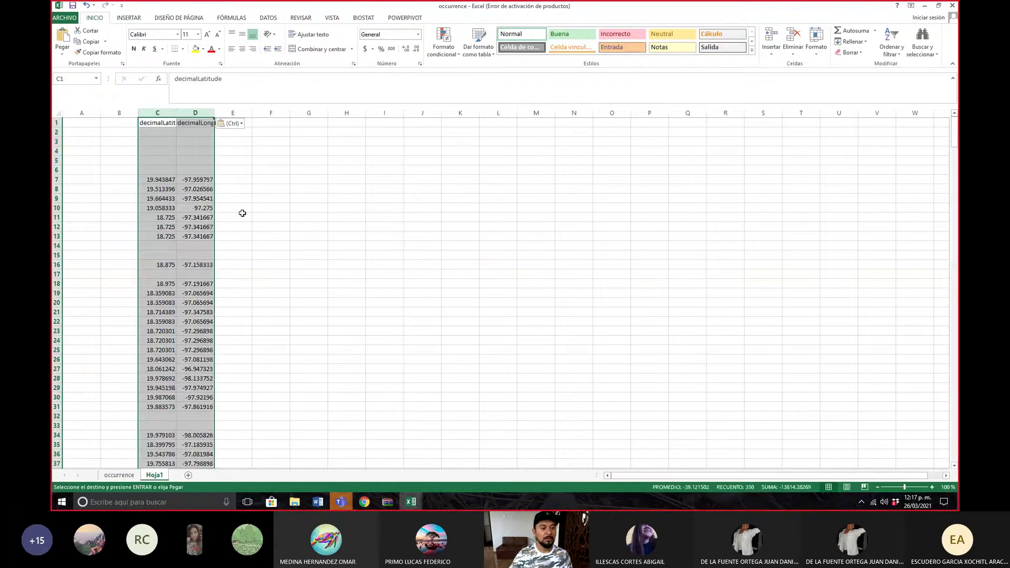
left_click(242, 213)
left_click(286, 189)
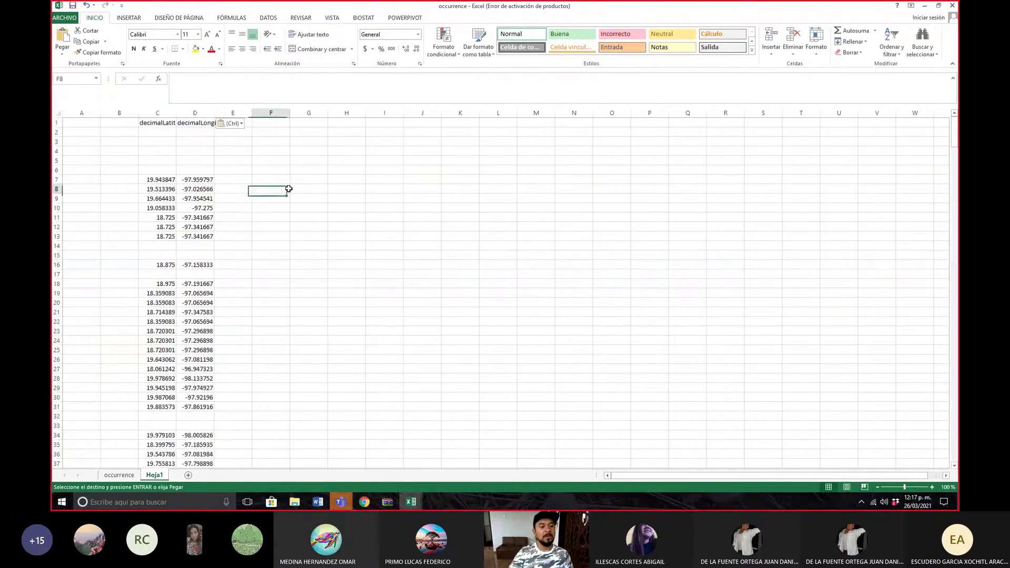
Enter the heading Longitude in cell B1, beside the pasted coordinate columns.
left_click(130, 122)
key("Escape")
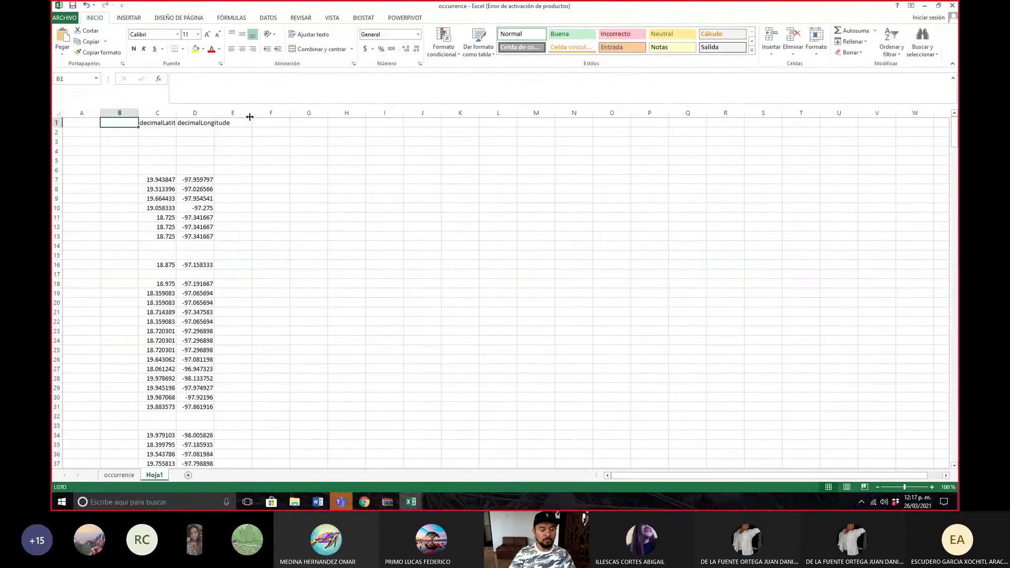
left_click(931, 487)
left_click(931, 488)
left_click(931, 488)
left_click(931, 487)
left_click(931, 488)
left_click(931, 488)
left_click(932, 487)
left_click(931, 487)
left_click(931, 487)
left_click(932, 488)
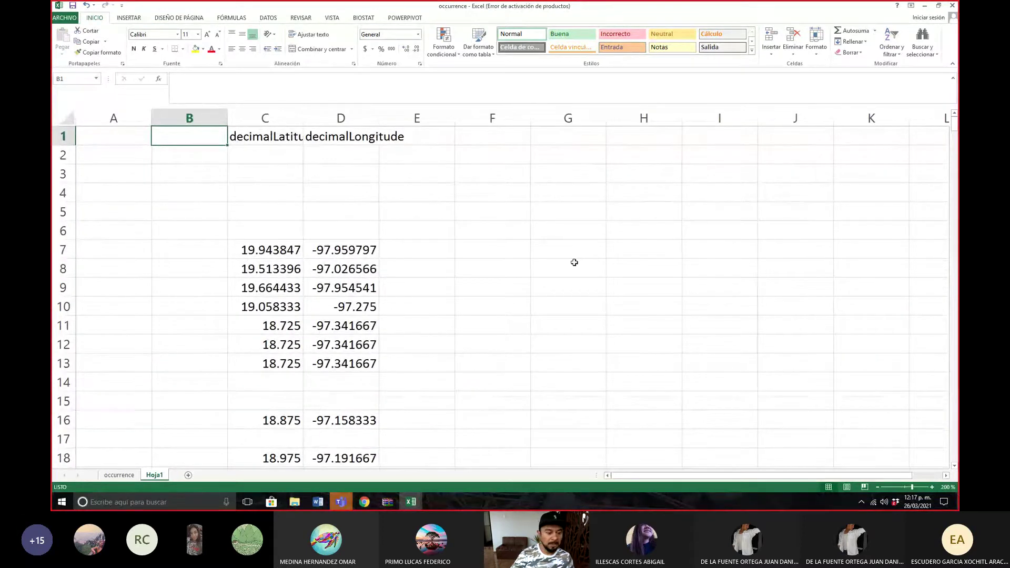
type("Lo")
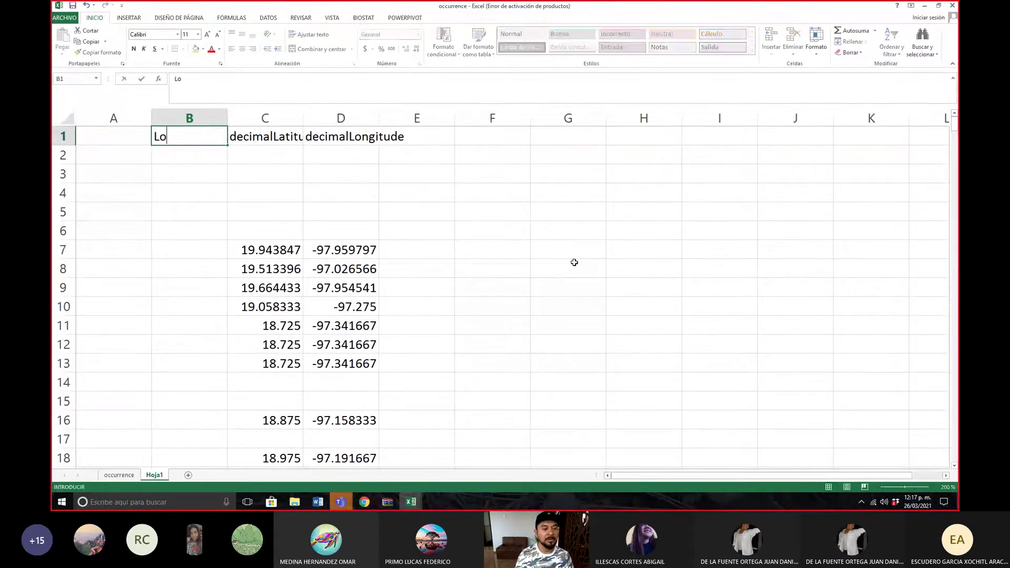
type("ngitude")
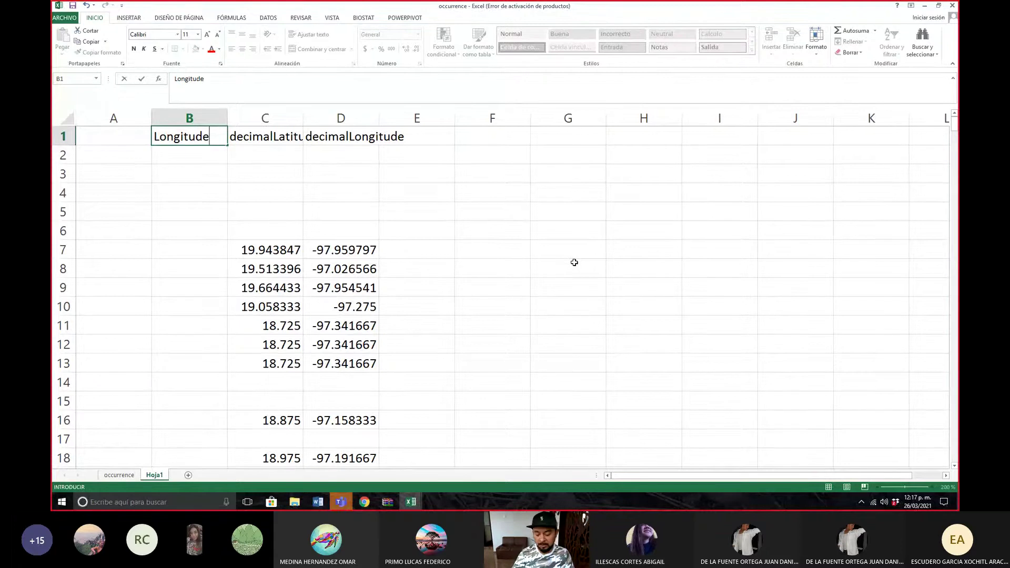
key("Return")
key("Up")
key("Down")
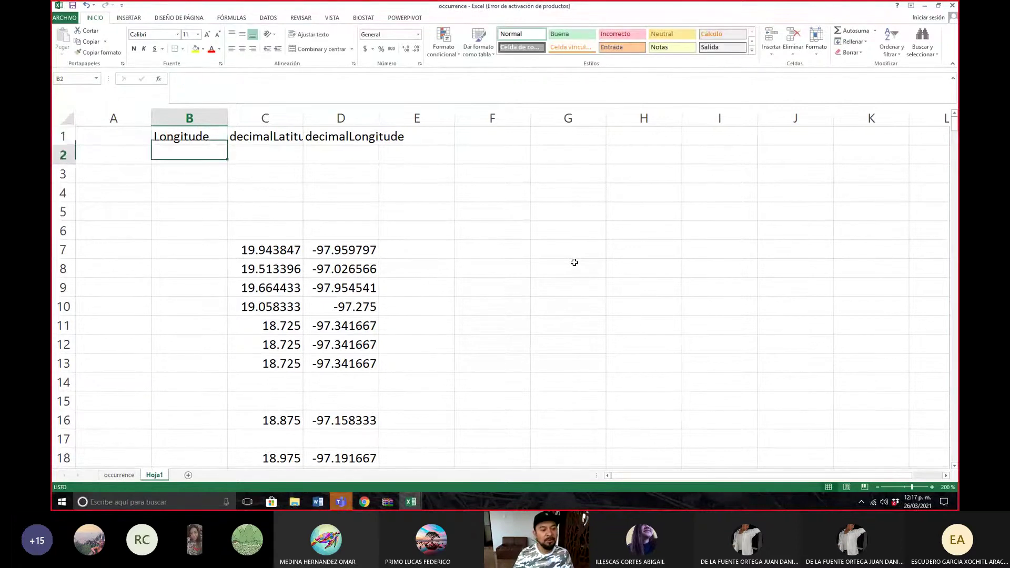
Move the decimalLongitude values from D7 down through row 302 to column B, starting at B2 under the Longitude heading.
left_click_drag(346, 252, 345, 269)
left_click(357, 116)
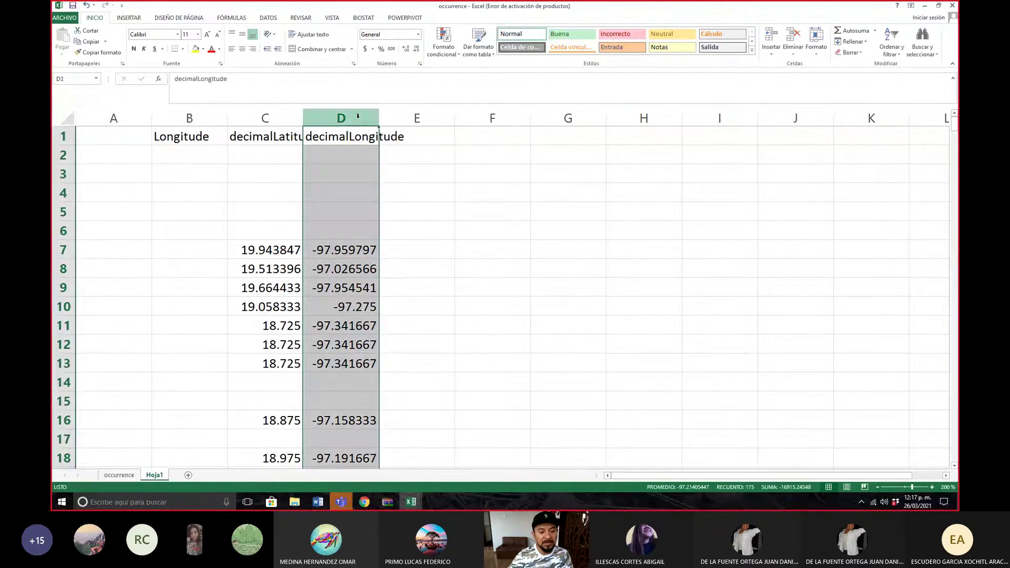
left_click(357, 245)
left_click_drag(356, 253, 350, 406)
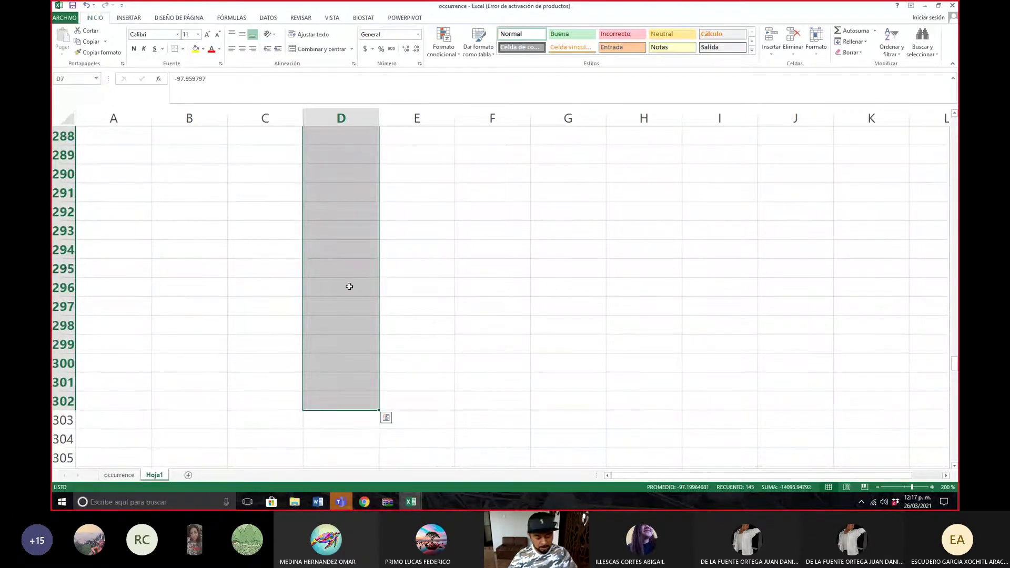
key("ctrl+c")
scroll(350, 286, "up", 20)
left_click(206, 154)
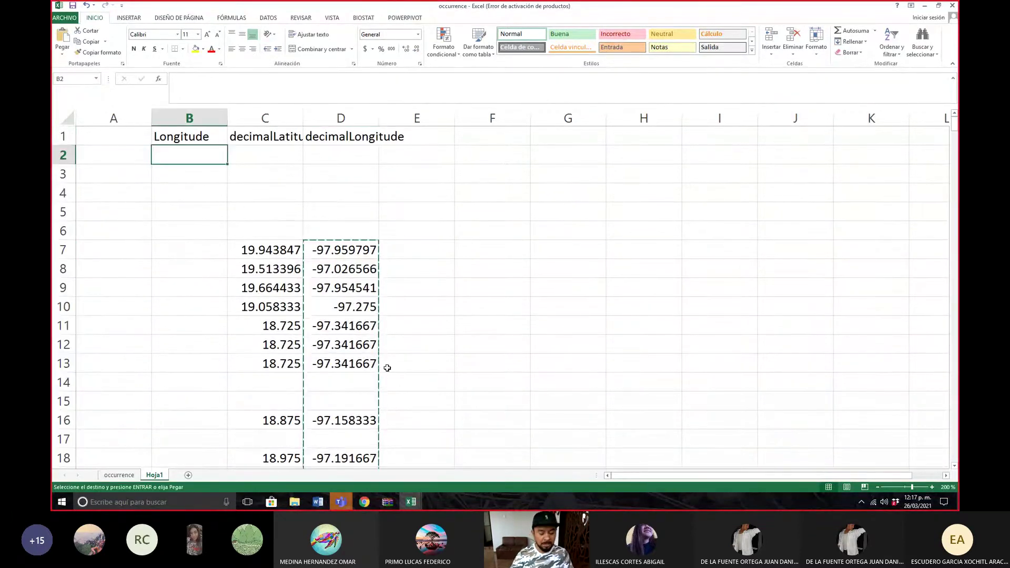
key("ctrl+v")
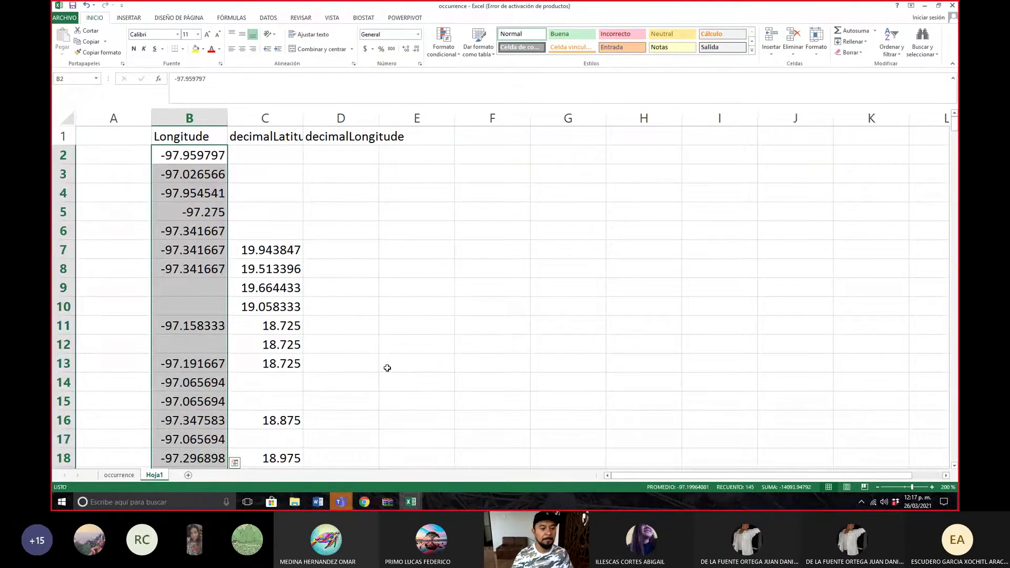
Replace the decimalLatitude heading in cell C1 with Latitude.
left_click(267, 144)
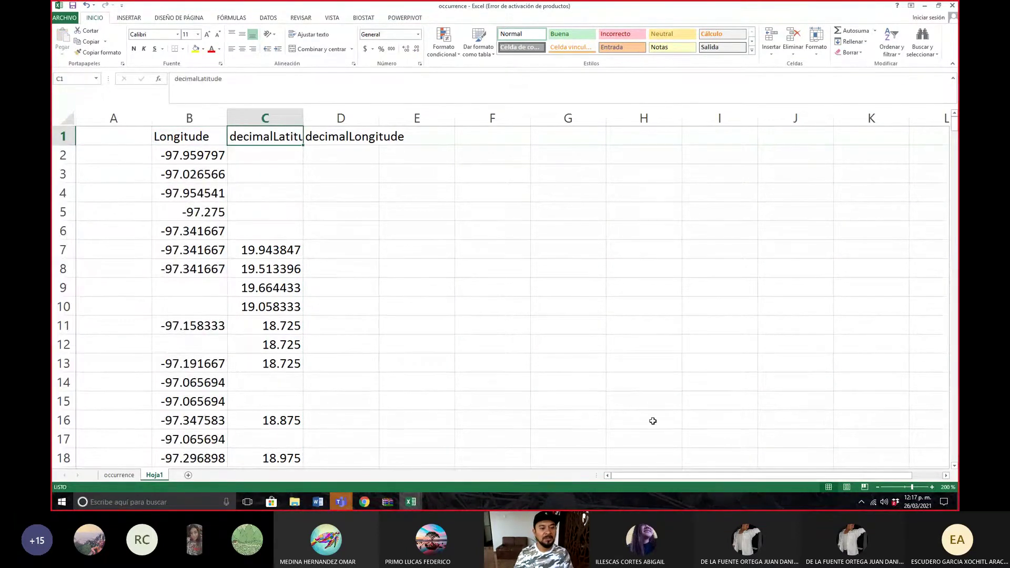
type("Lai")
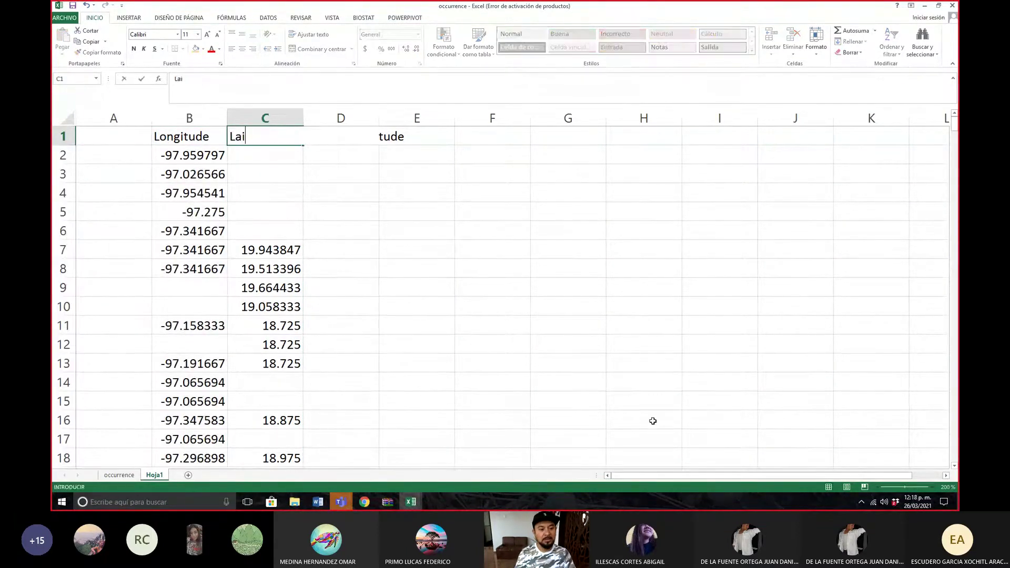
type("itude")
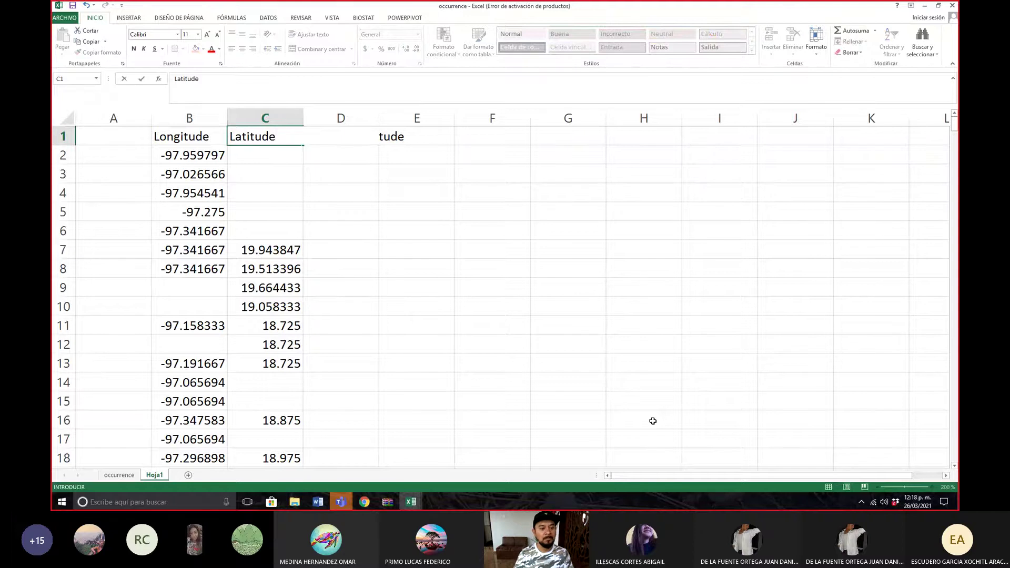
Select the latitude values in column C from C7 down through row 335, including the empty cells between them.
key("Return")
key("Down")
key("Down")
key("Down")
key("Down")
key("Down")
key("shift+Down")
key("shift+Down")
key("shift+Down")
key("shift+Down")
key("shift+Down")
key("shift+Down")
key("shift+Down")
key("shift+Down")
key("shift+Down")
key("shift+Down")
key("shift+Down")
key("shift+Down")
key("shift+Down")
key("shift+Down")
key("shift+Down")
key("shift+Down")
key("shift+Down")
key("shift+Down")
key("shift+Down")
key("shift+Down")
key("shift+Down")
key("shift+Down")
key("shift+Down")
key("shift+Down")
key("shift+Down")
key("shift+Down")
key("shift+Down")
key("shift+Down")
key("shift+Down")
key("shift+Down")
key("shift+Down")
key("shift+Down")
key("shift+Down")
key("shift+Down")
key("shift+Down")
key("shift+Down")
key("shift+Down")
key("shift+Down")
key("shift+Down")
key("shift+Down")
key("shift+Down")
key("shift+Down")
key("shift+Down")
key("shift+Down")
key("shift+Down")
key("shift+Down")
key("shift+Down")
key("shift+Down")
key("shift+Down")
key("shift+Down")
key("shift+Down")
key("shift+Down")
key("shift+Down")
key("shift+Down")
key("shift+Down")
key("shift+Down")
key("shift+Down")
key("shift+Down")
key("shift+Down")
key("shift+Down")
key("shift+Down")
key("shift+Down")
key("shift+Down")
key("shift+Down")
key("shift+Down")
key("shift+Down")
key("shift+Down")
key("shift+Down")
key("shift+Down")
key("shift+Down")
key("shift+Down")
key("shift+Down")
key("shift+Down")
key("shift+Down")
key("shift+Down")
key("shift+Down")
key("shift+Down")
key("shift+Down")
key("shift+Down")
key("shift+Down")
key("shift+Down")
key("shift+Down")
key("shift+Down")
key("shift+Down")
key("shift+Down")
key("shift+Down")
key("shift+Down")
key("shift+Down")
key("shift+Down")
key("shift+Down")
key("shift+Down")
key("shift+Down")
key("shift+Down")
key("shift+Down")
key("shift+Down")
key("shift+Down")
key("shift+Down")
key("shift+Down")
key("shift+Down")
key("shift+Down")
key("shift+Down")
key("shift+Down")
key("shift+Down")
key("shift+Down")
key("shift+Down")
key("shift+Down")
key("shift+Down")
key("shift+Down")
key("shift+Down")
key("shift+Down")
key("shift+Down")
key("shift+Down")
key("shift+Down")
key("shift+Down")
key("shift+Down")
key("shift+Down")
key("shift+Down")
key("shift+Down")
key("shift+Down")
key("shift+Down")
key("shift+Down")
key("shift+Down")
key("shift+Down")
key("shift+Down")
key("shift+Down")
key("shift+Down")
key("shift+Down")
key("shift+Down")
key("shift+Down")
key("shift+Down")
key("shift+Down")
key("shift+Down")
key("shift+Down")
key("shift+Down")
key("shift+Down")
key("shift+Down")
key("shift+Down")
key("shift+Down")
key("shift+Down")
key("shift+Down")
key("shift+Down")
key("shift+Down")
key("shift+Down")
key("shift+Down")
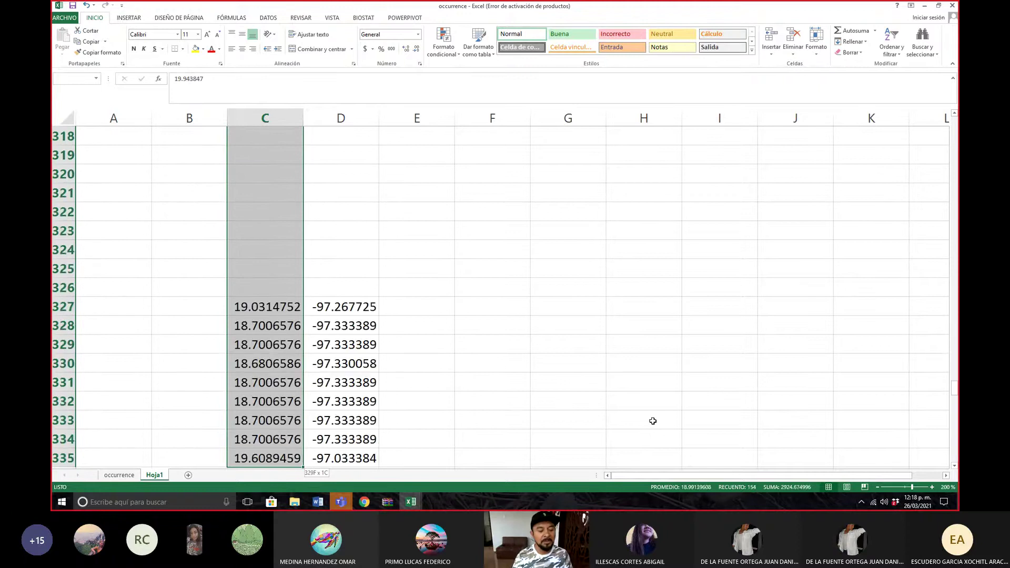
Extend the column C selection down through row 565 and move the latitude values up to start at C2 under the Latitude heading.
key("shift+Down")
key("shift+Down")
key("shift+Down")
key("shift+Down")
key("shift+Down")
key("shift+Down")
key("shift+Down")
key("shift+Down")
key("shift+Down")
key("shift+Down")
key("shift+Down")
key("shift+Down")
key("shift+Down")
key("shift+Down")
key("shift+Down")
key("shift+Down")
key("shift+Down")
key("shift+Down")
key("shift+Down")
key("shift+Down")
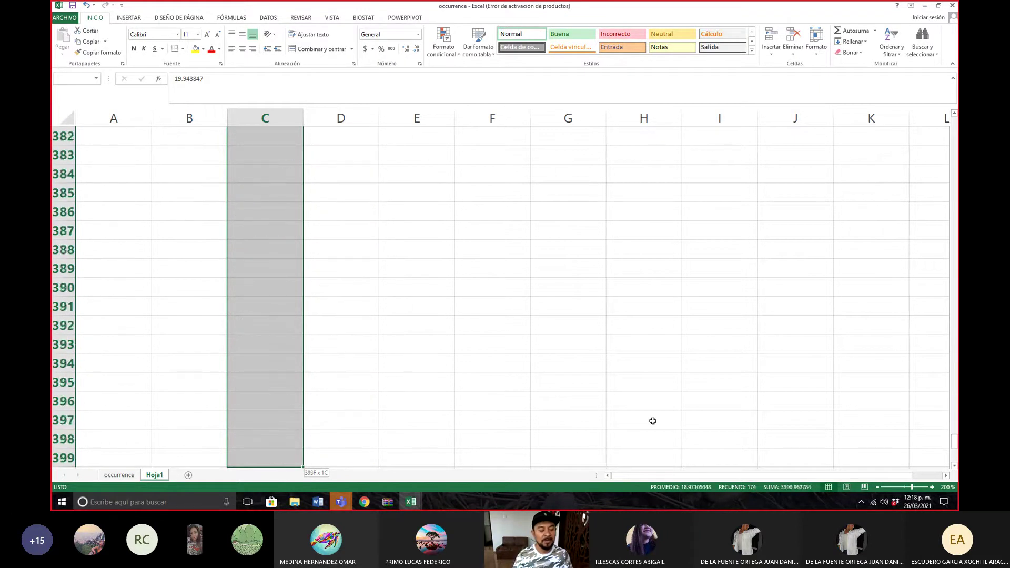
key("shift+Down")
key("shift+Down")
key("shift+Down")
key("shift+Down")
key("shift+Down")
key("shift+Down")
key("shift+Down")
key("shift+Down")
key("shift+Down")
key("shift+Down")
key("shift+Down")
key("shift+Down")
key("shift+Down")
key("shift+Down")
key("shift+Down")
key("shift+Down")
key("shift+Down")
key("shift+Down")
key("shift+Down")
key("shift+Down")
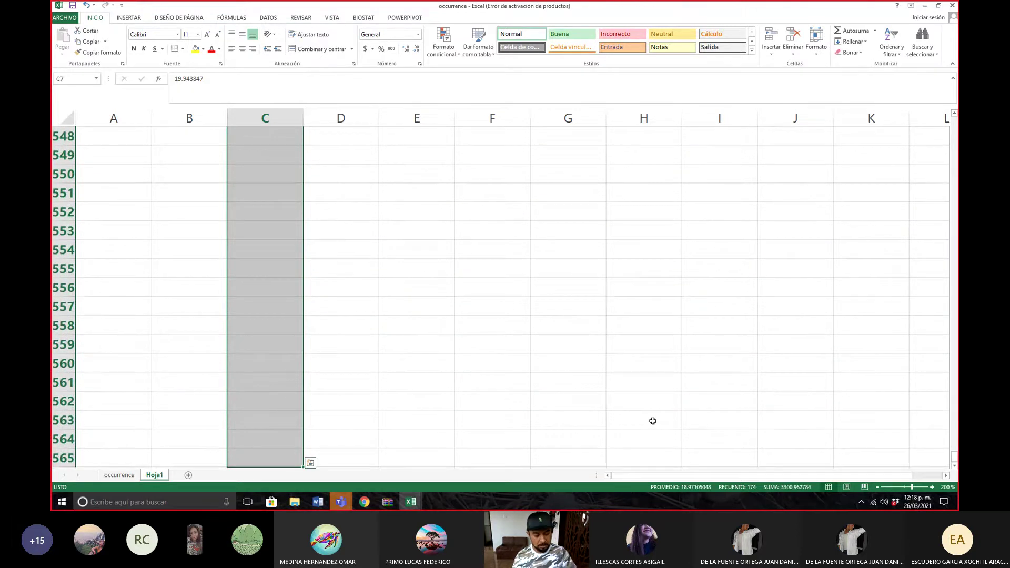
key("ctrl+BackSpace")
key("ctrl+c")
left_click(301, 158)
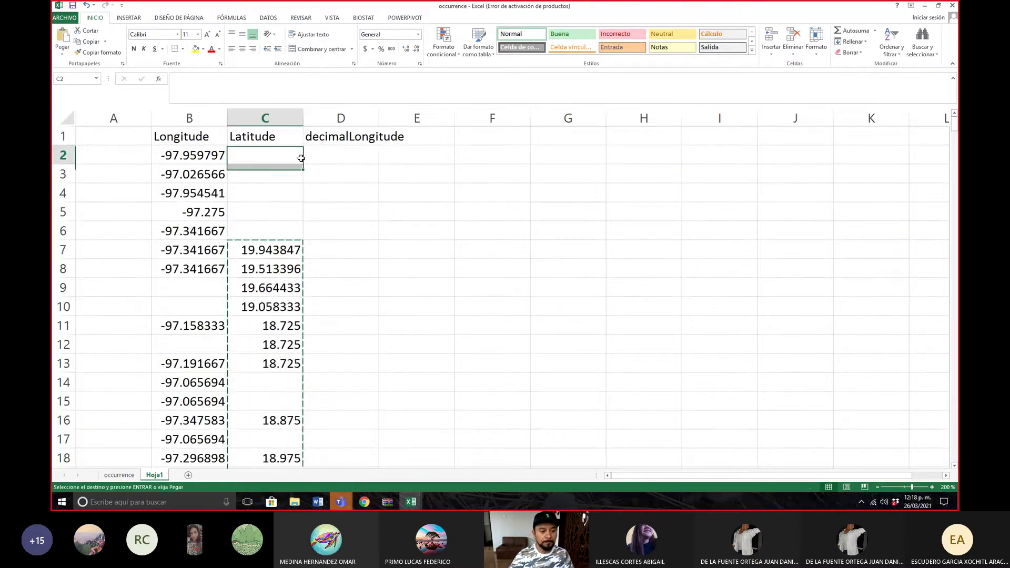
key("ctrl+v")
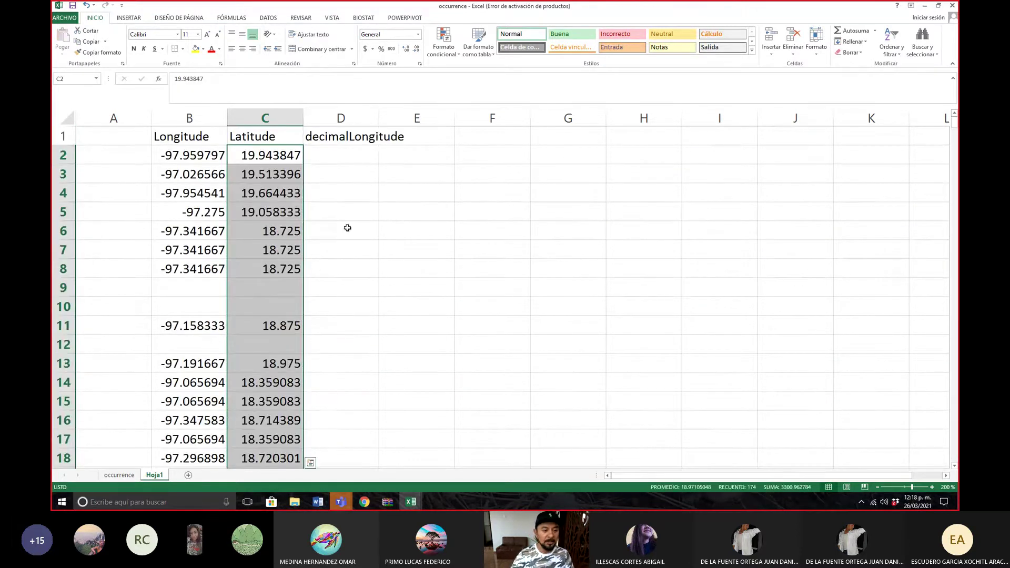
Delete the empty rows 9 and 10 from the coordinate list.
left_click(443, 318)
left_click_drag(63, 288, 62, 307)
right_click(60, 302)
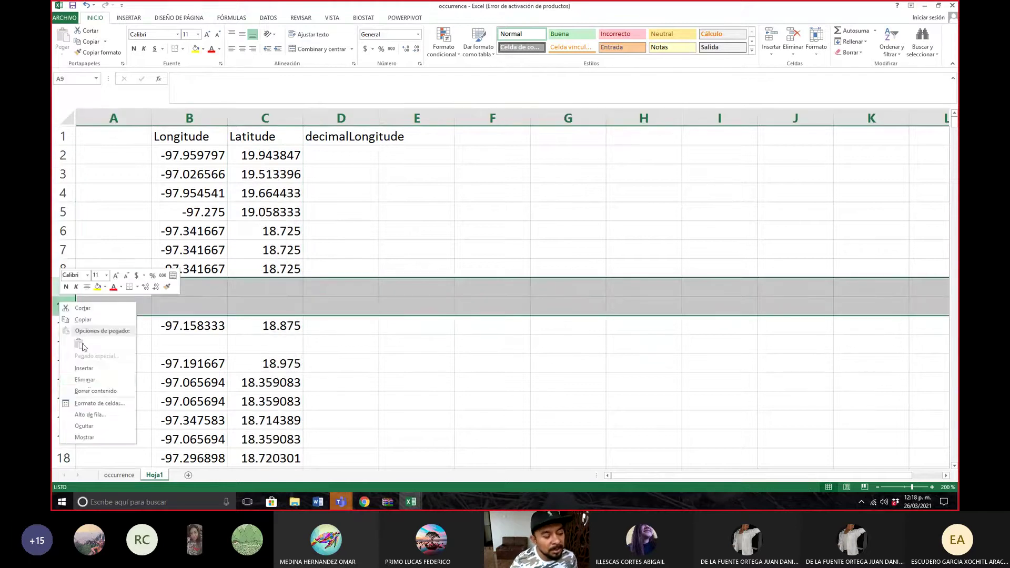
left_click(84, 380)
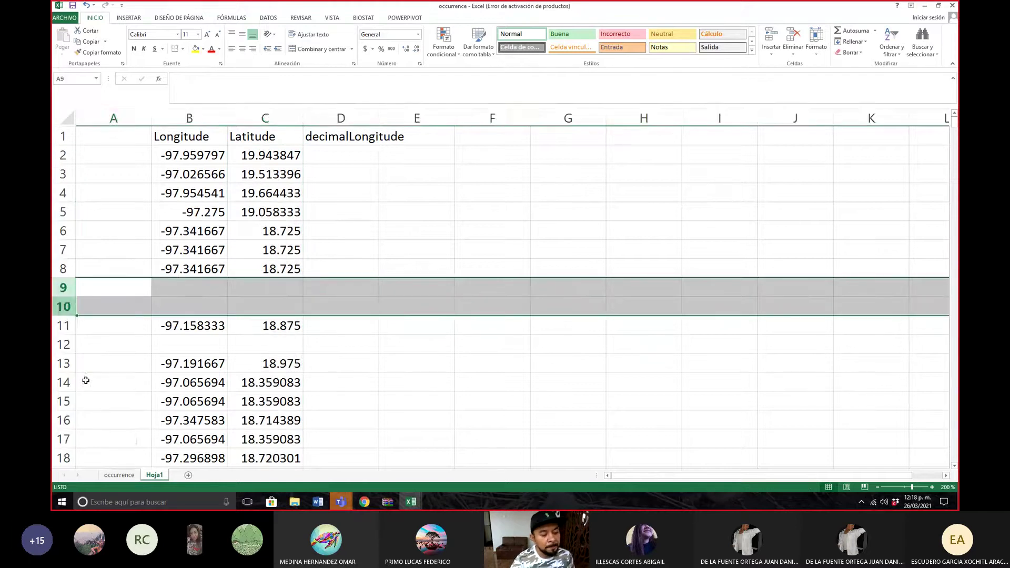
Delete the single empty row 10 above the -97.191667 longitude entry.
left_click(62, 307)
right_click(63, 307)
left_click(99, 390)
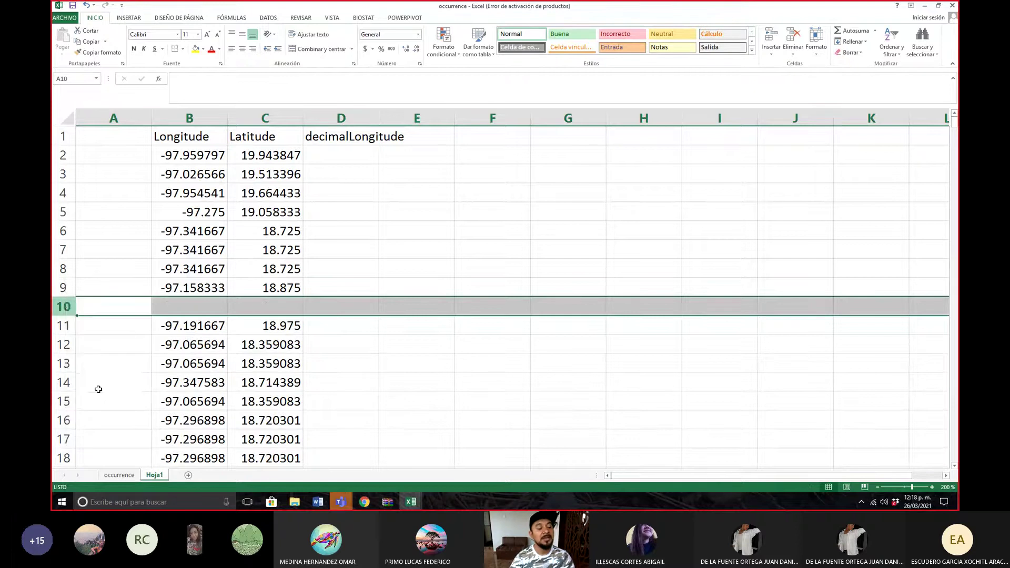
left_click(456, 318)
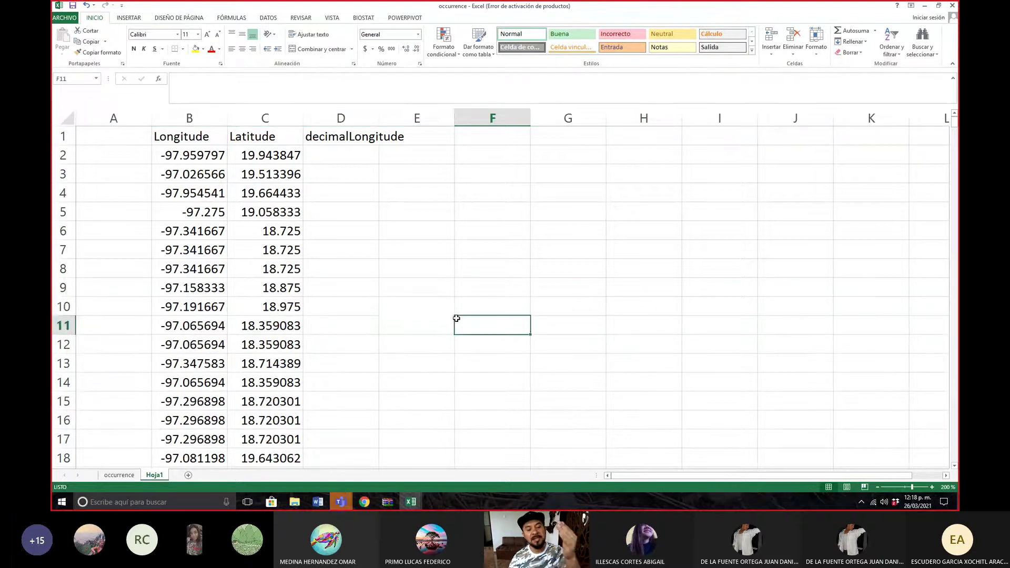
Delete the empty rows 24 and 25 from the coordinate list.
scroll(394, 211, "down", 4)
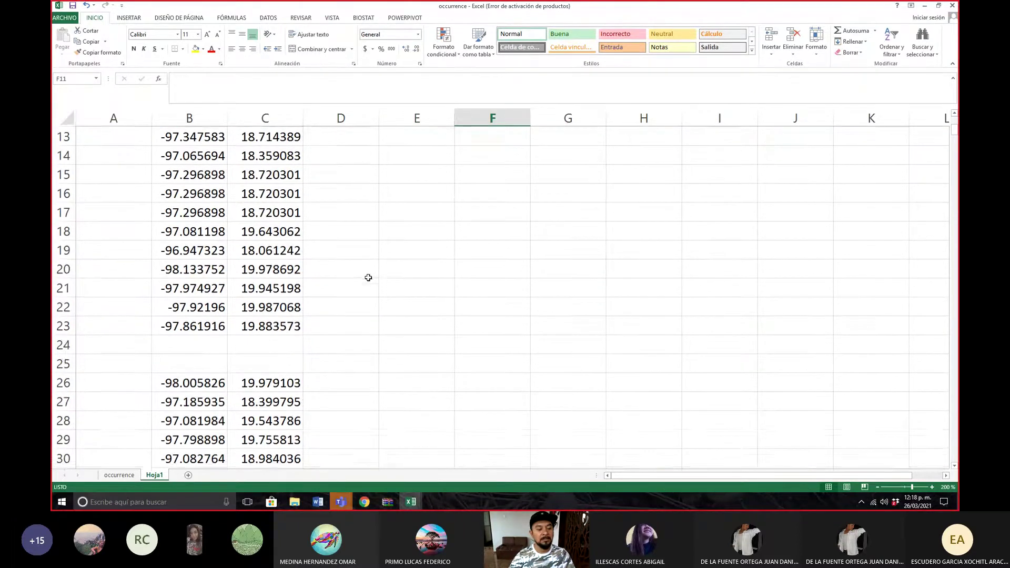
left_click(53, 345)
left_click_drag(57, 351, 59, 364)
right_click(59, 364)
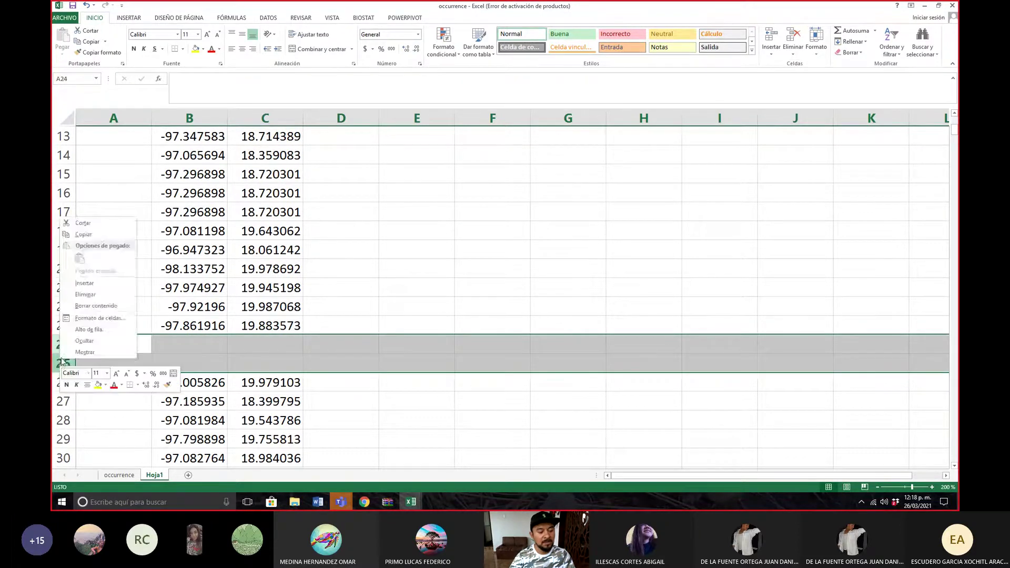
left_click(83, 297)
Delete the empty row 36, and after the rows shift up, delete the empty row 40.
scroll(420, 352, "down", 4)
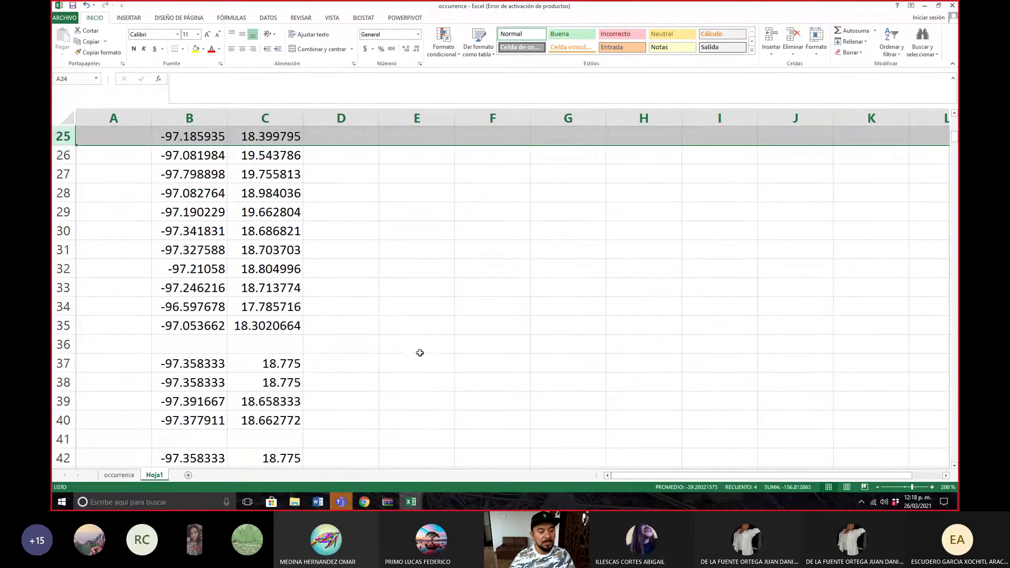
right_click(71, 347)
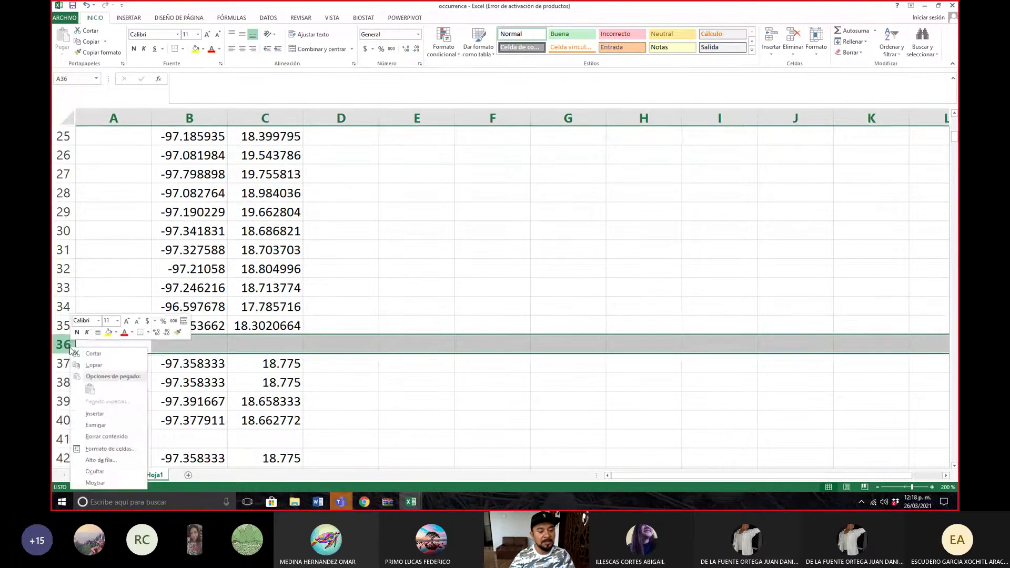
left_click(100, 427)
left_click(63, 420)
right_click(63, 419)
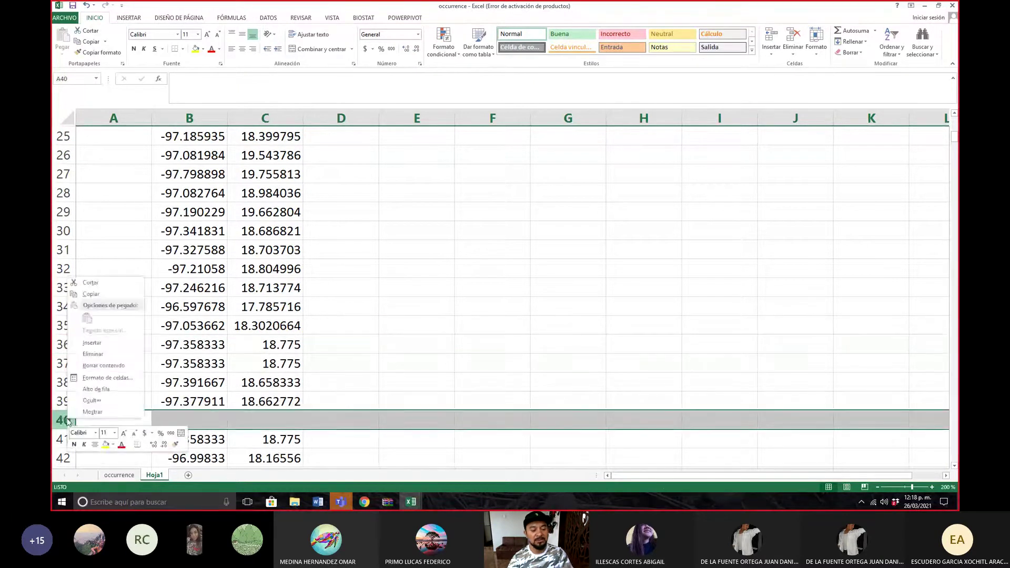
left_click(103, 353)
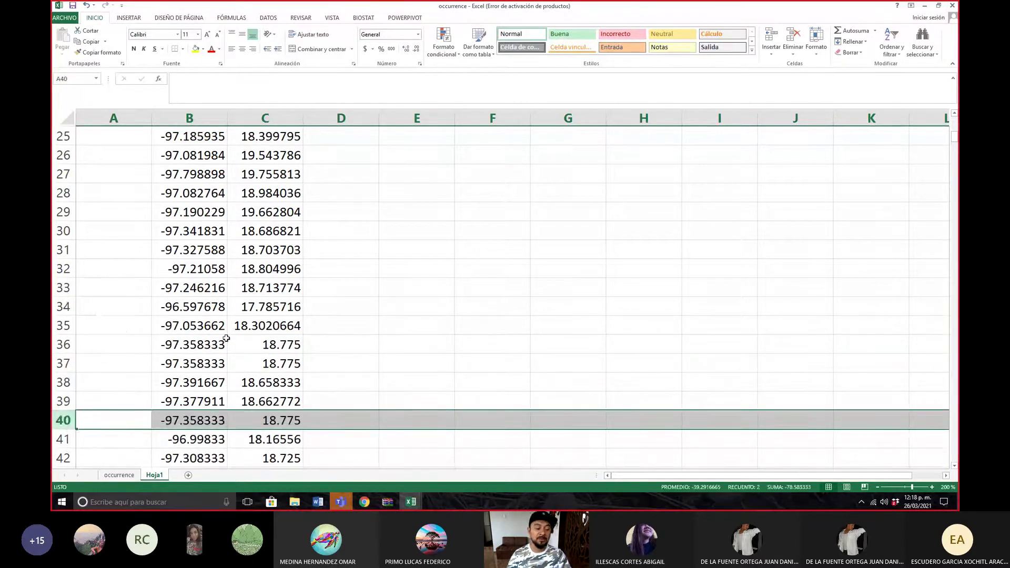
Delete the empty row 57, and after the rows shift up, delete the empty row 71.
scroll(226, 339, "down", 7)
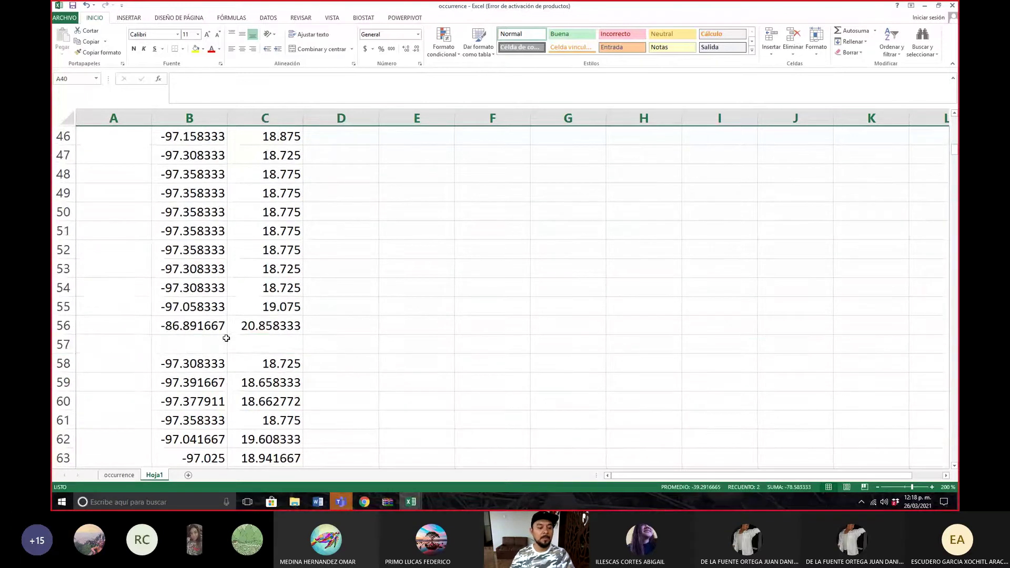
left_click(62, 345)
right_click(62, 344)
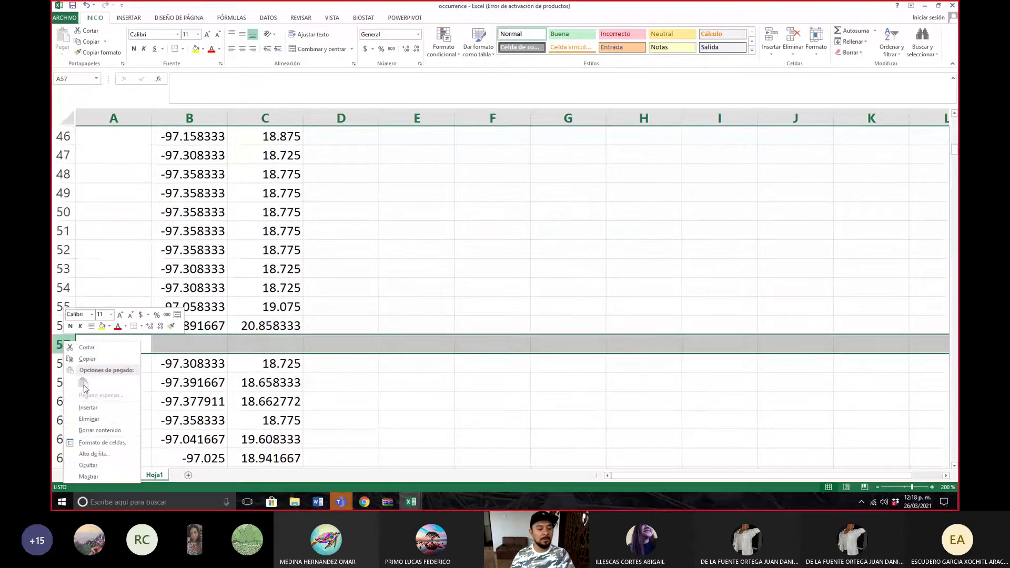
left_click(91, 419)
scroll(291, 356, "down", 4)
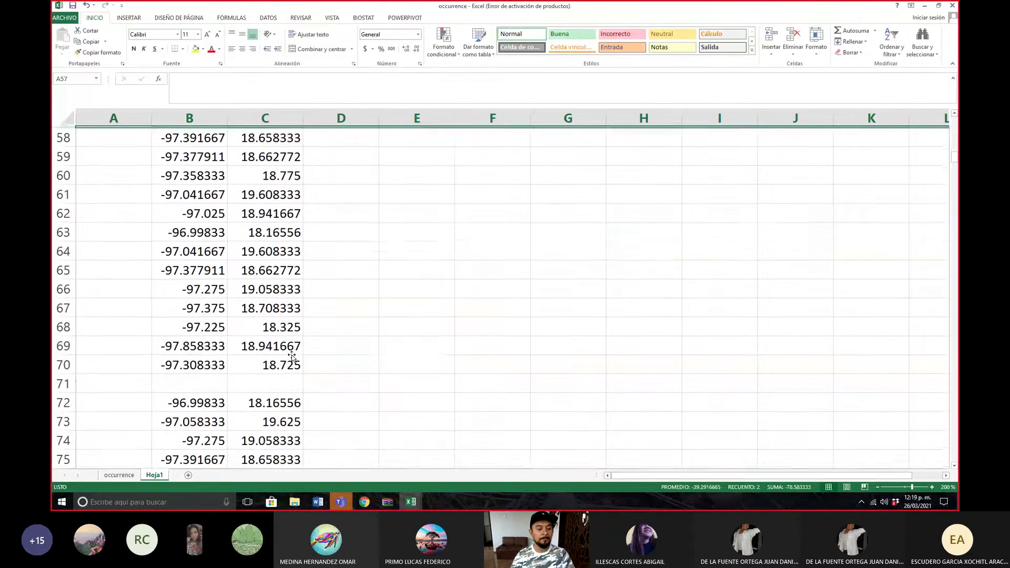
left_click(65, 382)
right_click(64, 382)
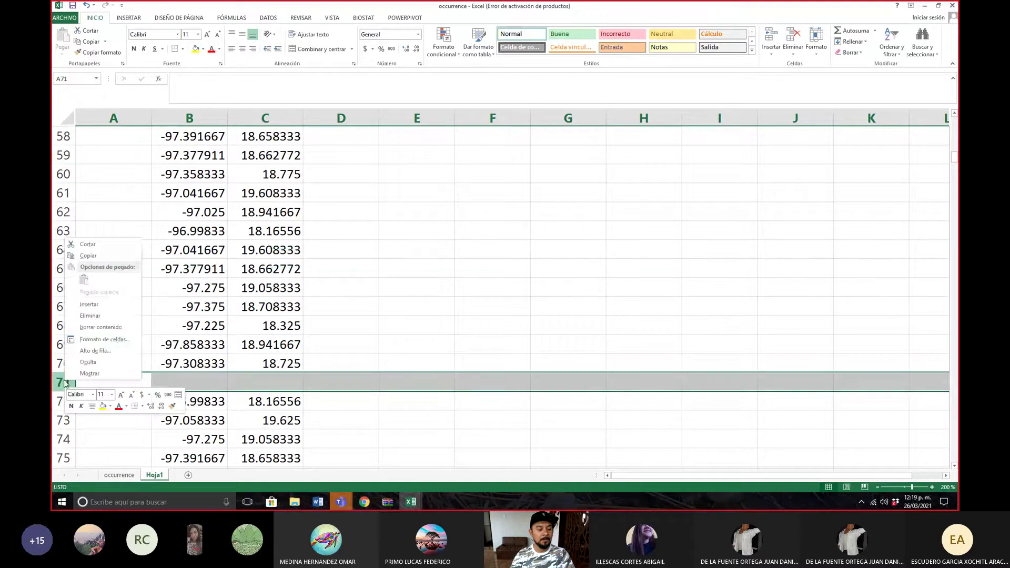
left_click(100, 318)
Delete the four empty rows 108 to 111 from the coordinate list.
scroll(154, 326, "down", 11)
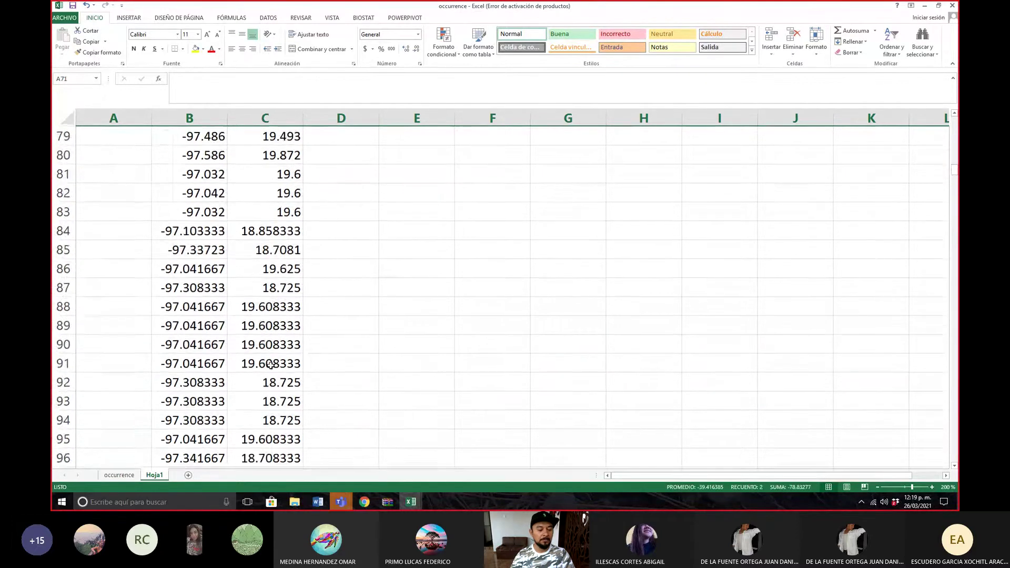
scroll(271, 365, "down", 4)
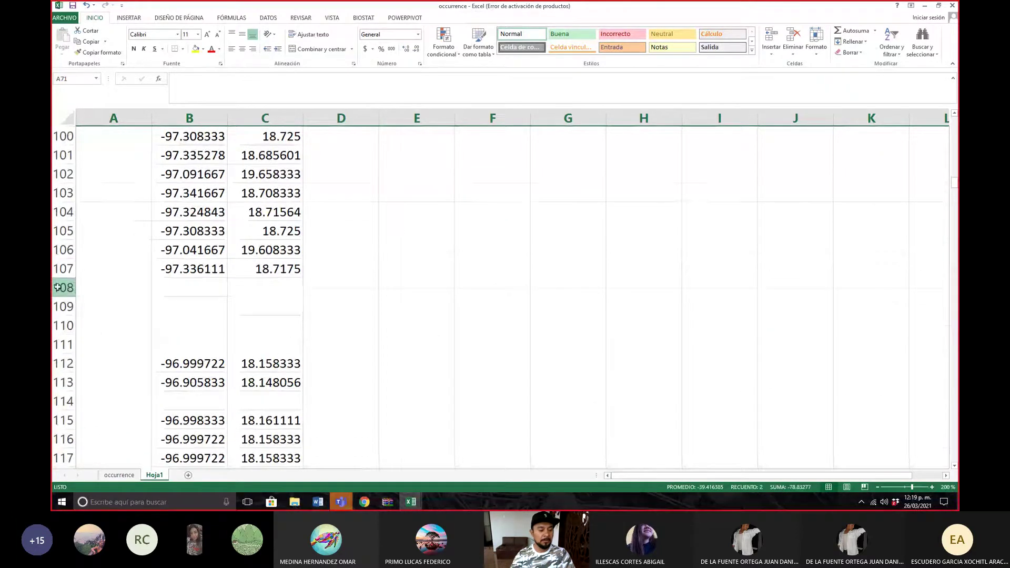
left_click(57, 288)
left_click_drag(58, 289, 58, 344)
right_click(58, 345)
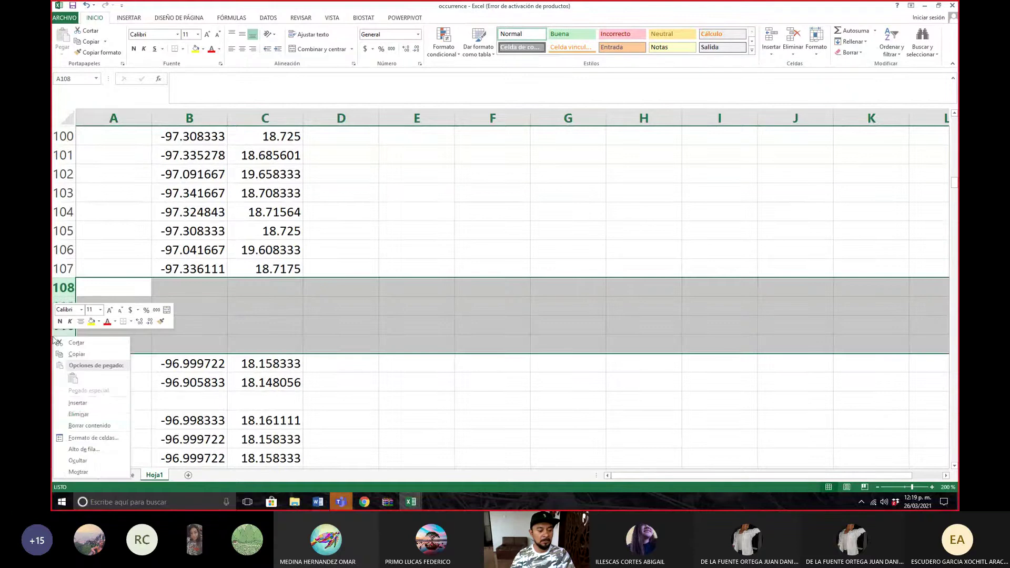
left_click(94, 410)
Delete the empty row 110 above the -96.998333 longitude entry.
left_click(63, 326)
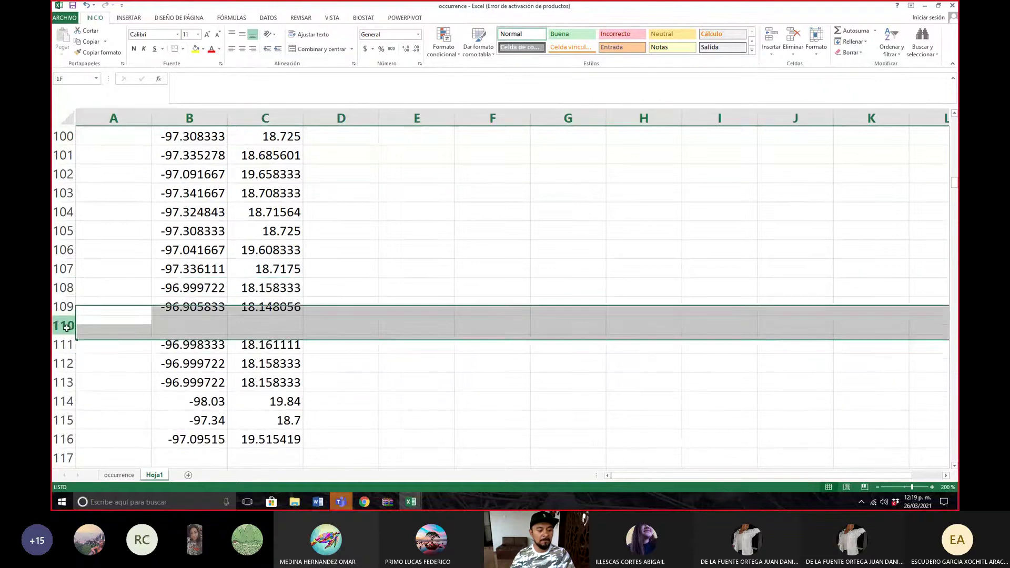
right_click(68, 328)
left_click(93, 406)
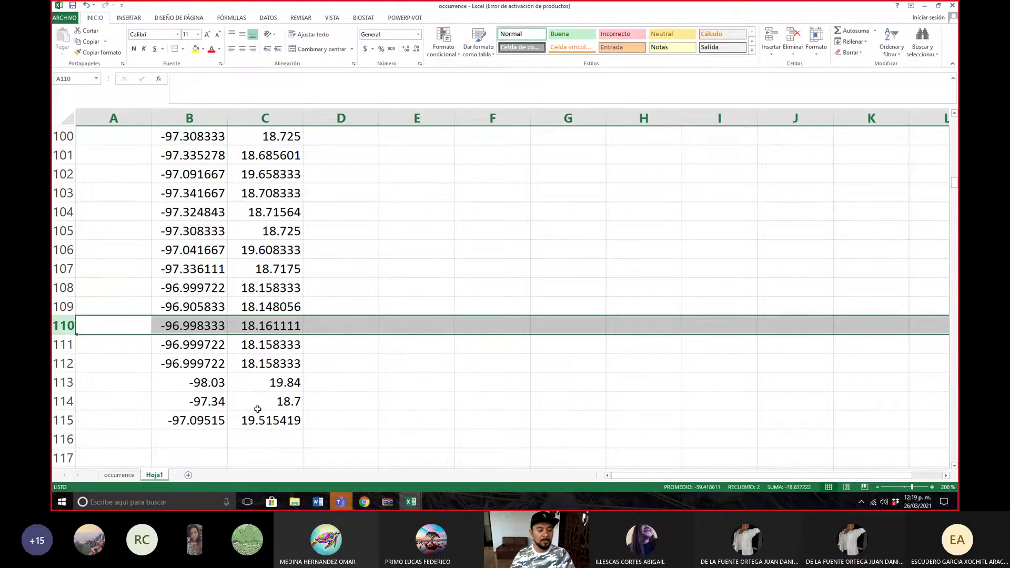
Delete the empty rows 116 to 118 from the coordinate list.
scroll(258, 409, "down", 2)
left_click_drag(63, 326, 61, 361)
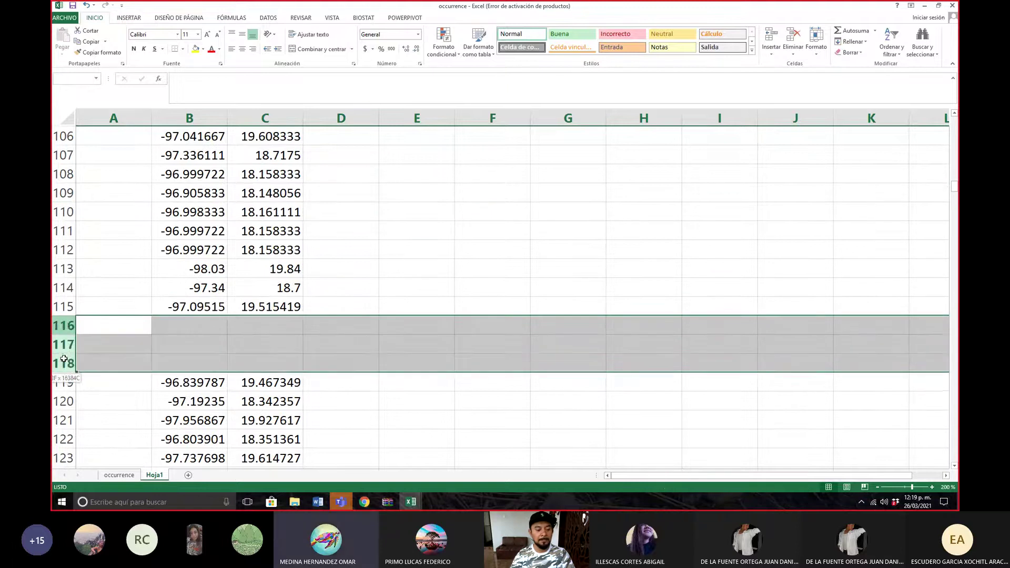
right_click(61, 362)
left_click(90, 296)
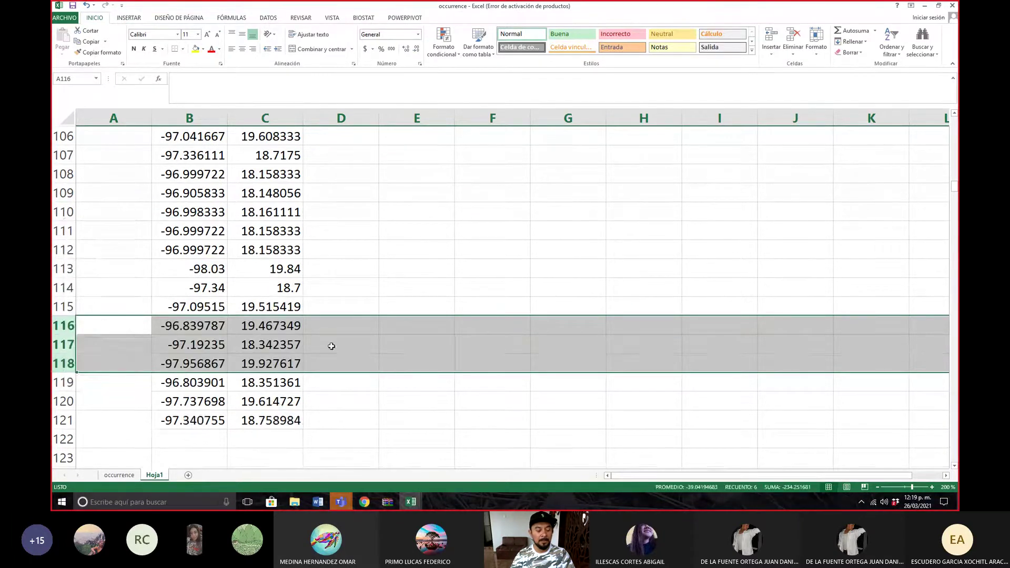
Delete the empty rows 122 to 124 from the coordinate list.
scroll(331, 345, "down", 3)
left_click_drag(63, 269, 62, 305)
right_click(61, 305)
left_click(99, 374)
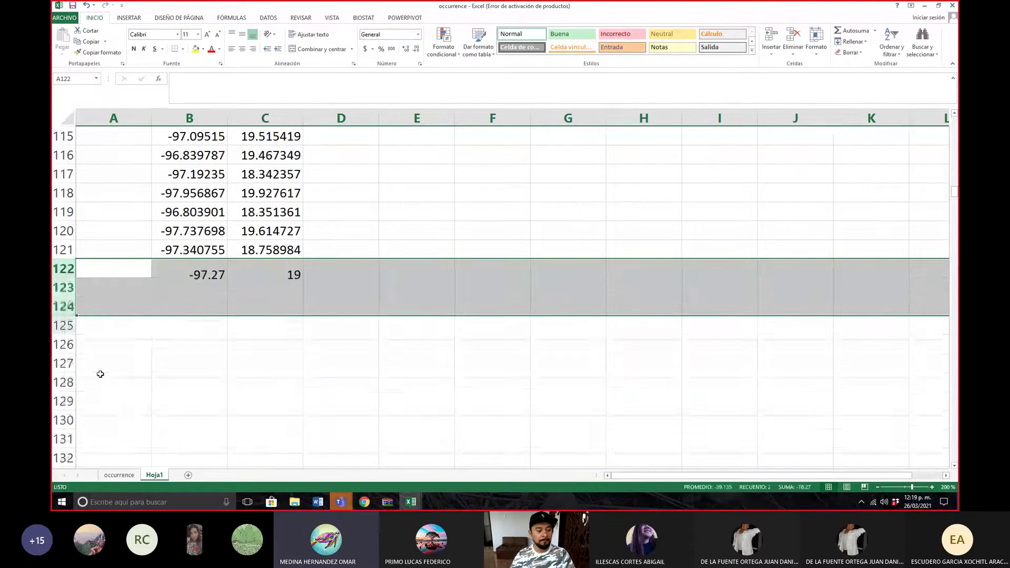
Examine the longitude and latitude pairs in rows 118 and 119 and the empty cells from row 123 down.
left_click(64, 288)
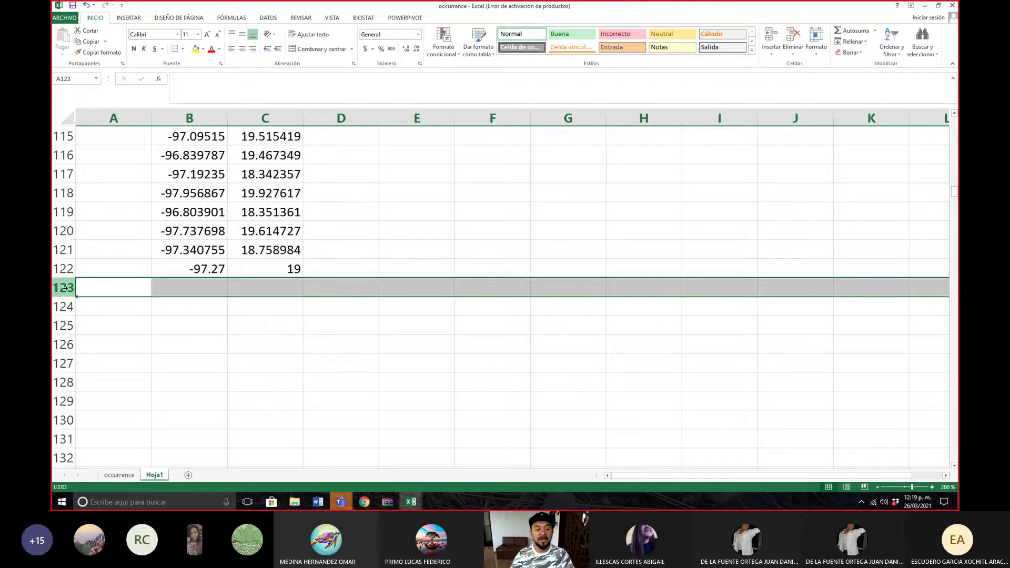
mouse_move(67, 290)
left_mouse_down()
mouse_move(64, 312)
mouse_move(83, 300)
left_mouse_up()
left_click(203, 210)
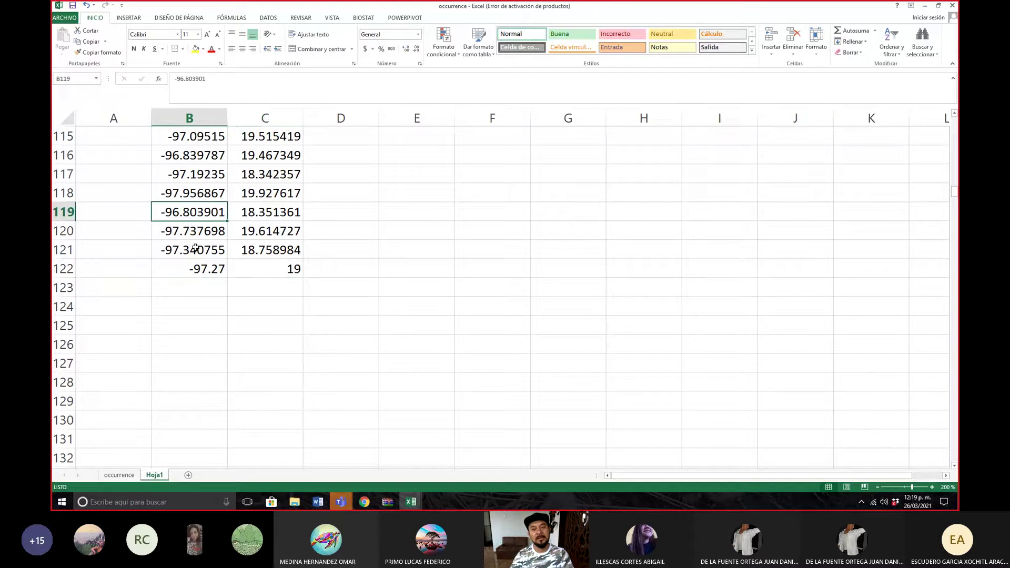
left_click(279, 206)
left_click(239, 198)
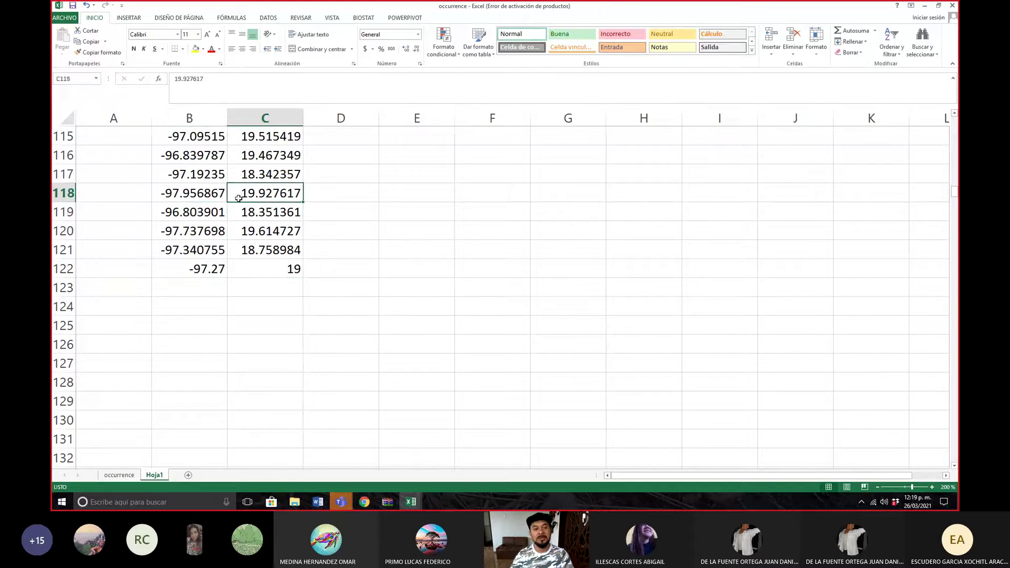
left_click(214, 204)
left_click(202, 296)
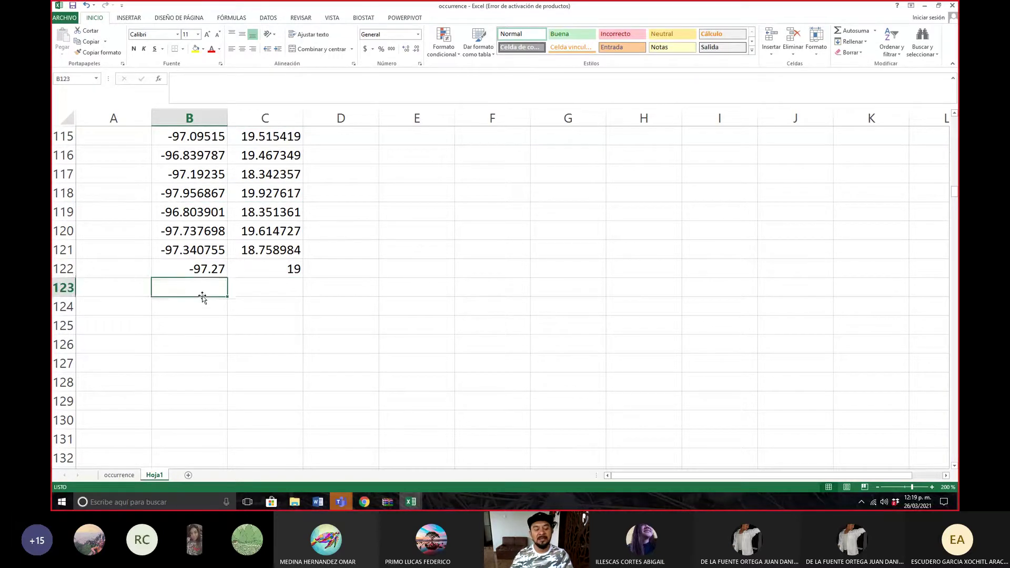
left_click(199, 194)
left_click(266, 194)
left_click(200, 212)
left_click(199, 292)
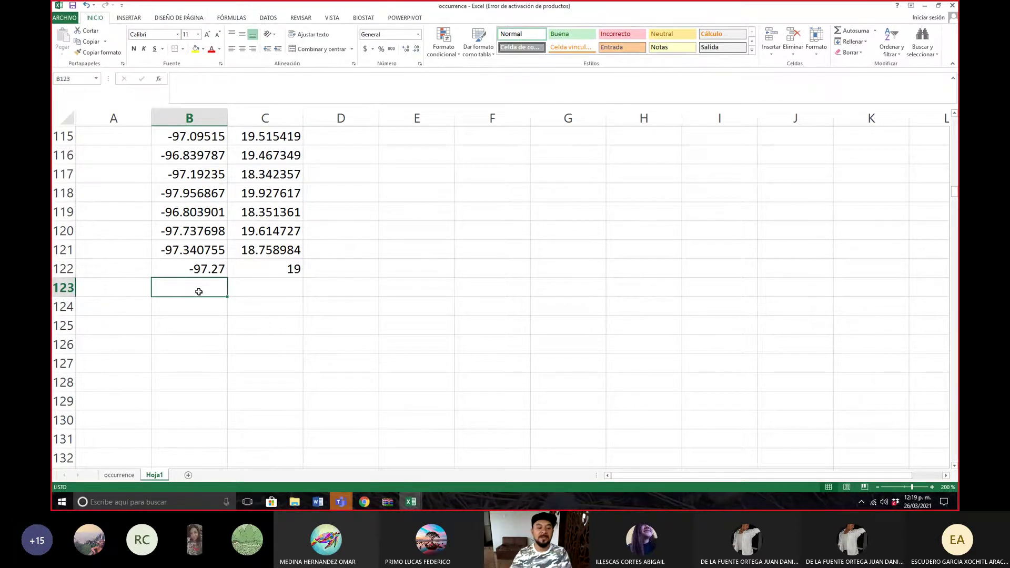
left_click_drag(198, 292, 282, 363)
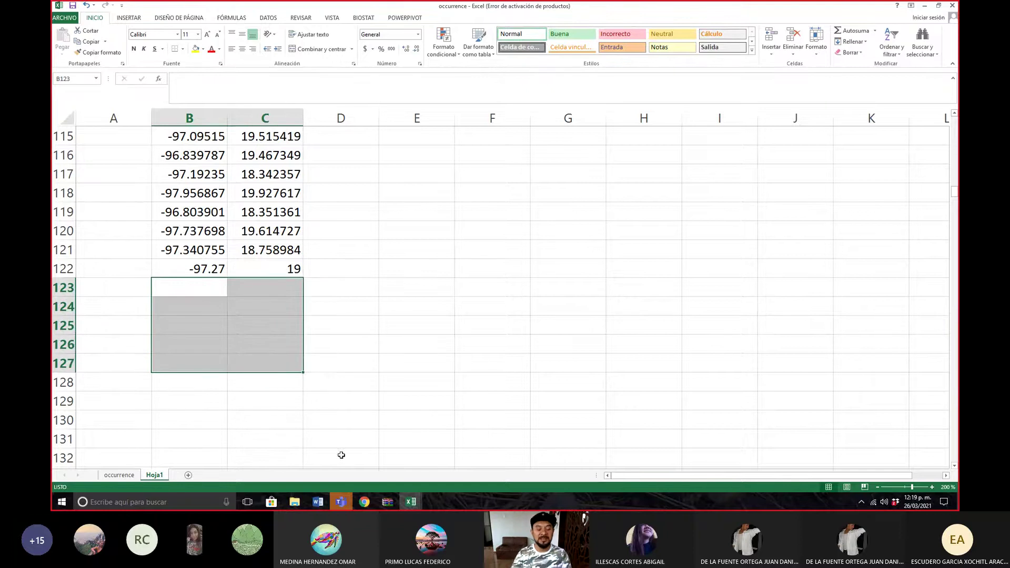
left_click(647, 357)
Delete the block of empty rows 123 to 135 above the next coordinate pair.
left_click(63, 287)
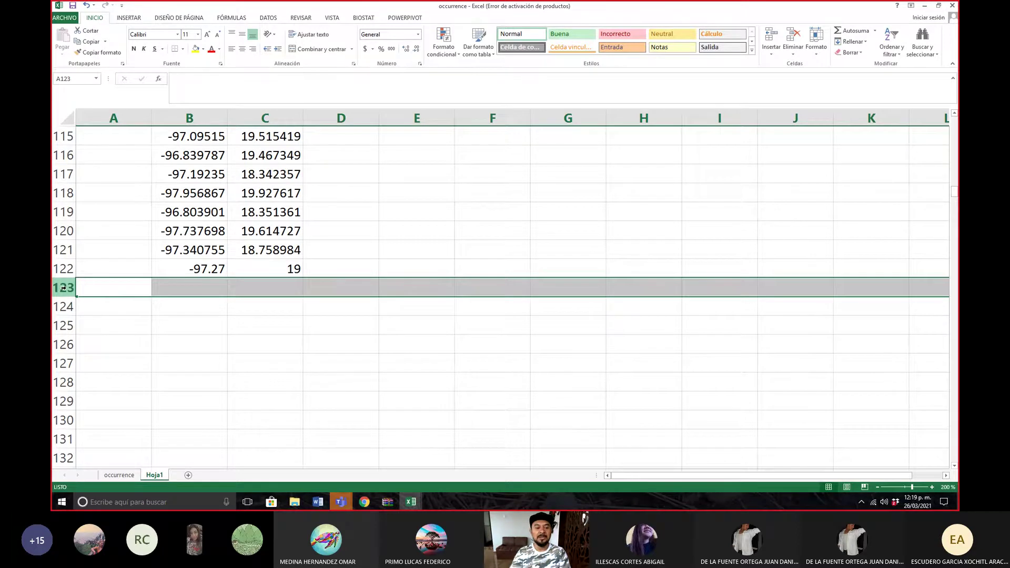
left_click_drag(65, 288, 54, 326)
right_click(56, 325)
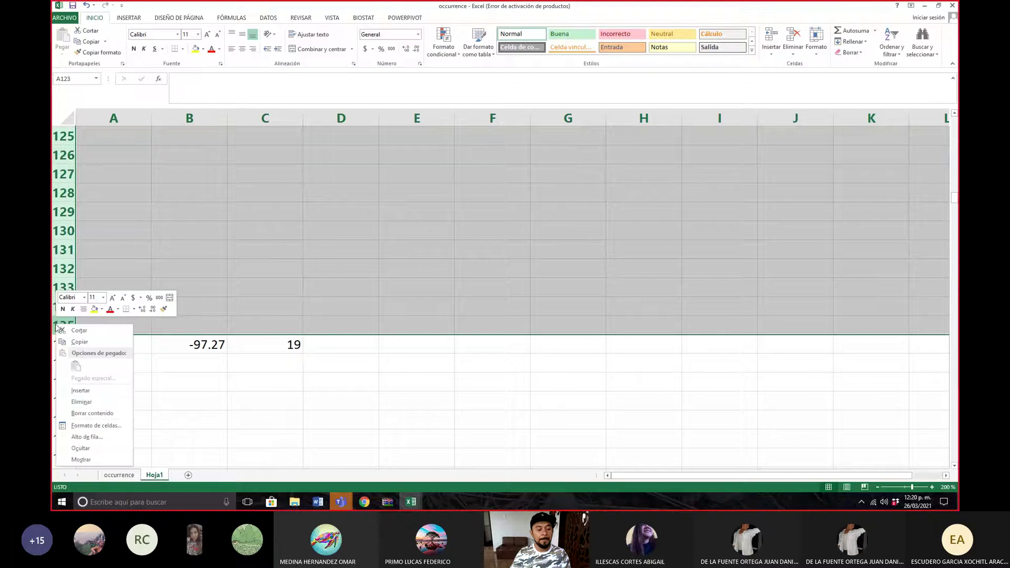
left_click(82, 402)
Delete the empty rows 124 to 146 above the next coordinate pair.
left_click(63, 332)
left_click_drag(63, 334, 60, 185)
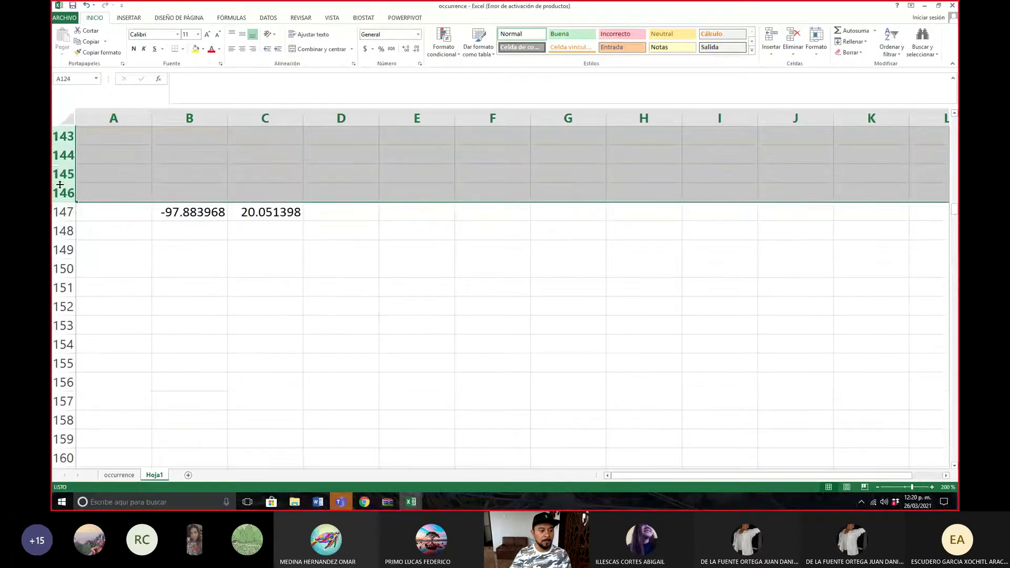
right_click(60, 185)
left_click(90, 258)
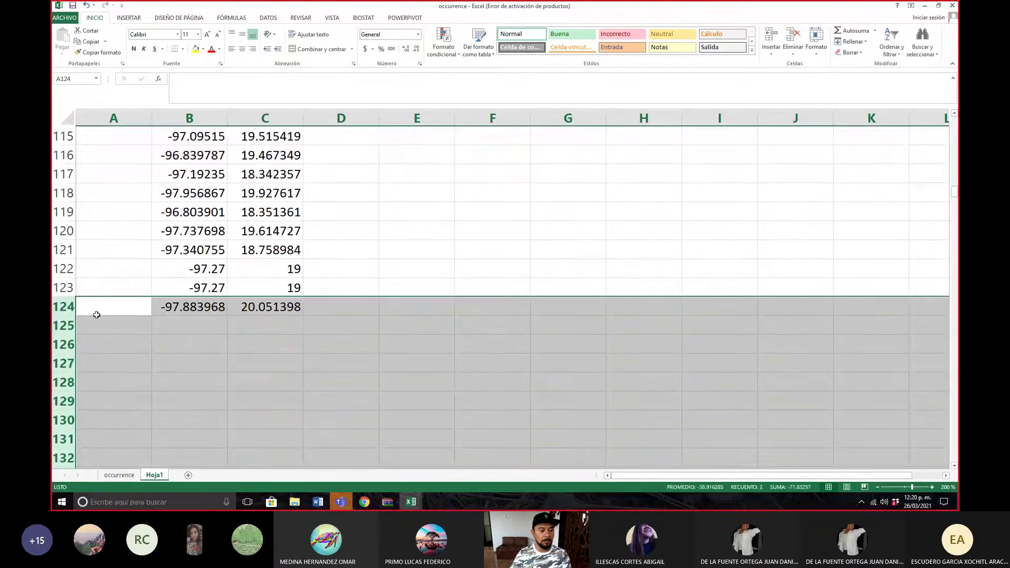
Delete the block of empty rows 125 to 181 from the coordinate list.
left_click_drag(58, 328, 76, 107)
left_click_drag(76, 107, 65, 382)
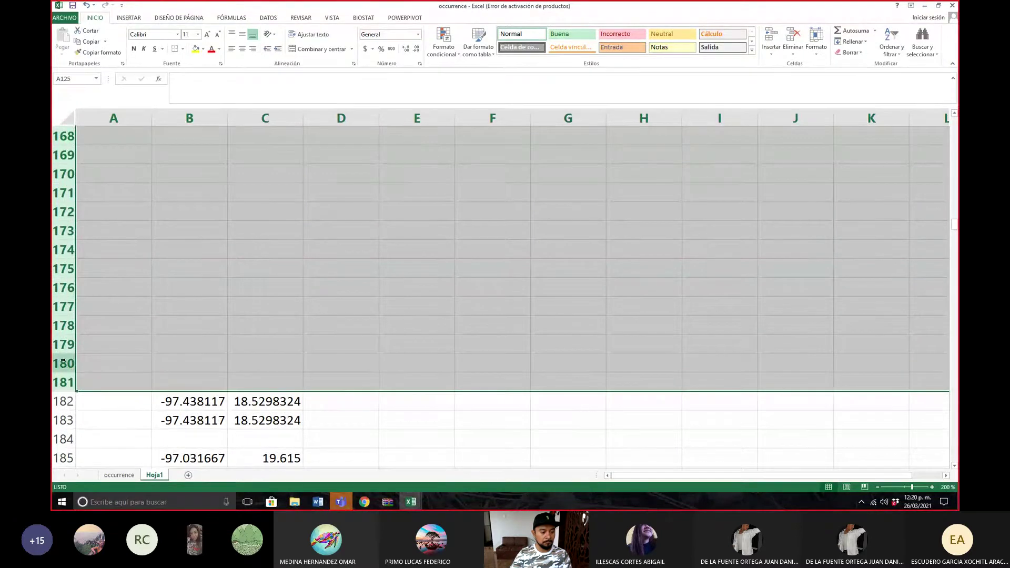
right_click(66, 326)
key("Escape")
scroll(98, 377, "up", 17)
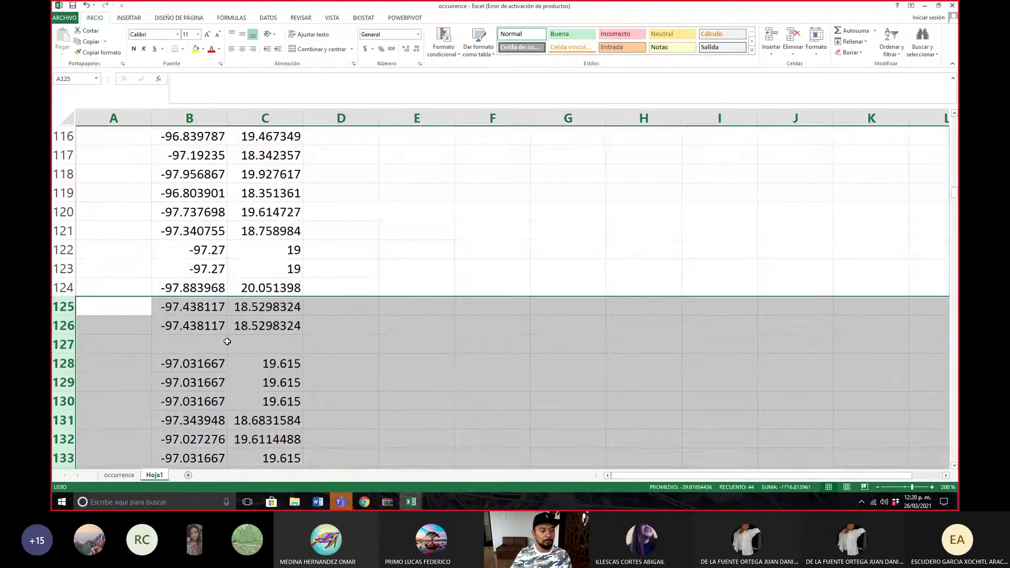
Delete the single empty row 127 between the coordinate pairs.
scroll(227, 341, "down", 1)
left_click(63, 288)
right_click(64, 288)
left_click(93, 368)
Delete the empty rows 146 to 153 from the coordinate list.
scroll(236, 315, "down", 6)
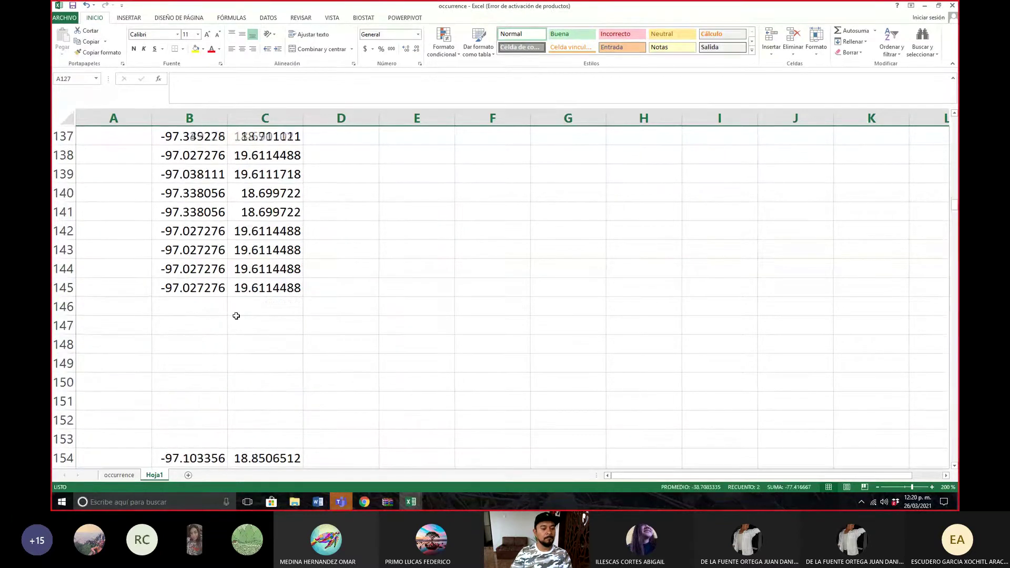
scroll(99, 307, "down", 1)
left_click(64, 307)
left_click_drag(64, 258, 64, 383)
right_click(63, 315)
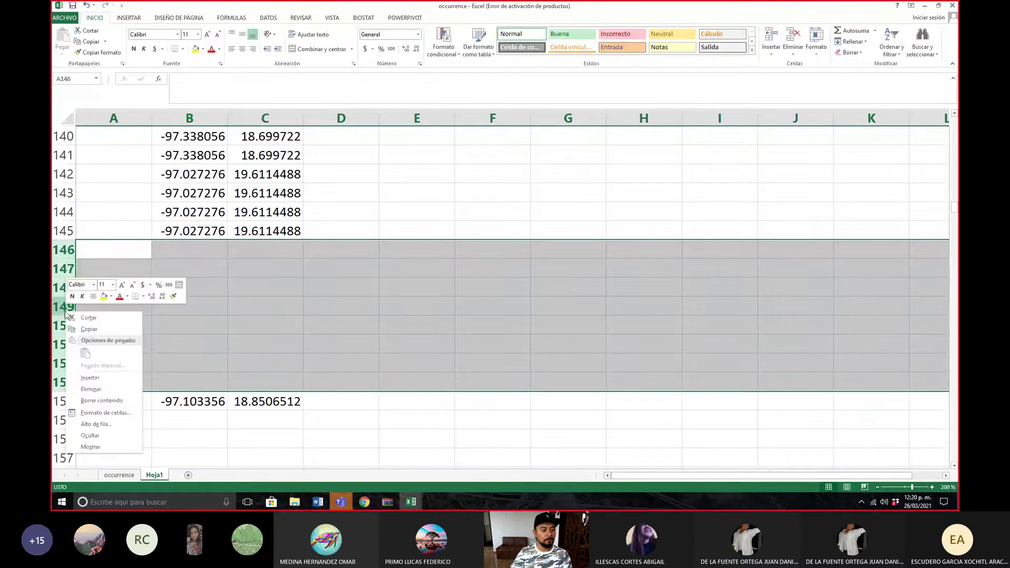
left_click(92, 388)
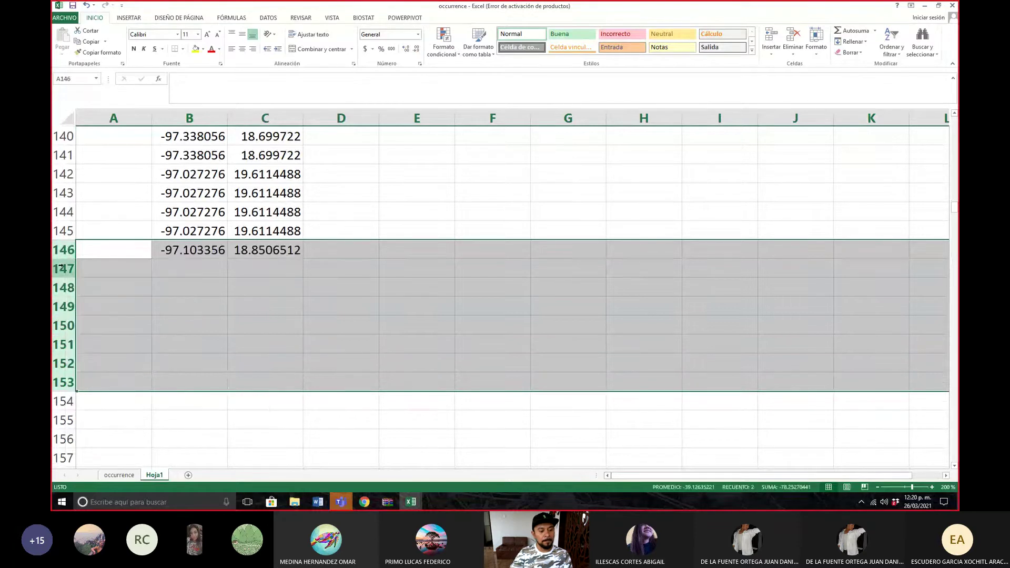
Delete the block of empty rows 147 to 199 above the next latitude values.
left_click(63, 267)
left_click_drag(63, 266, 63, 421)
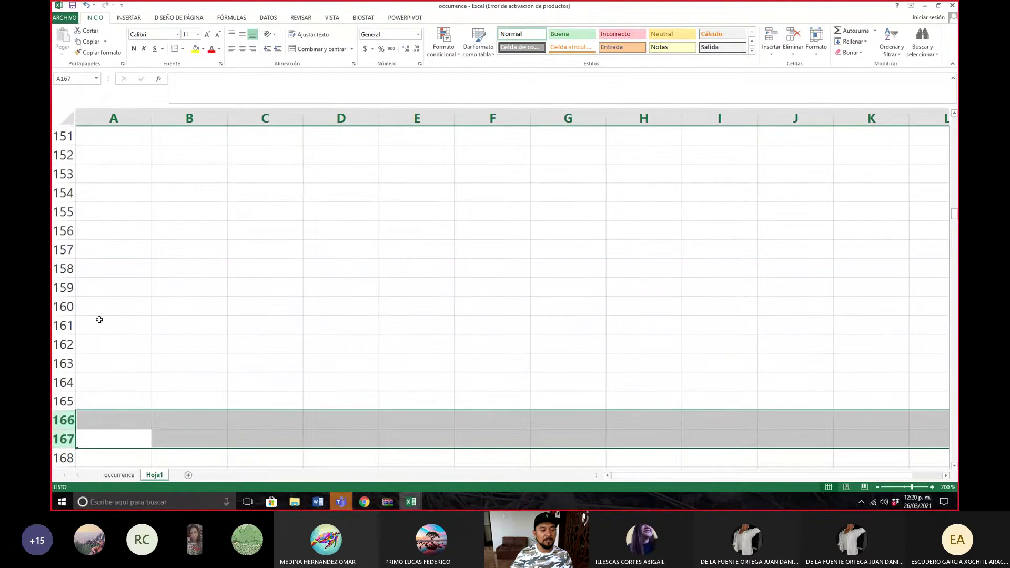
scroll(100, 318, "up", 7)
scroll(107, 318, "down", 3)
mouse_move(64, 288)
left_mouse_down()
mouse_move(51, 491)
mouse_move(64, 272)
left_mouse_up()
left_click(64, 271)
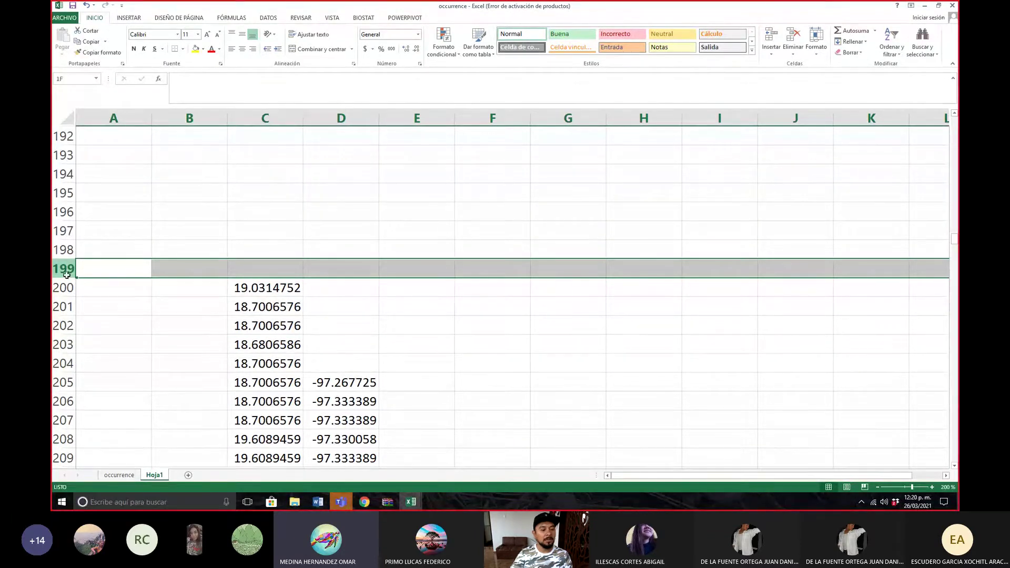
left_click_drag(63, 269, 63, 212)
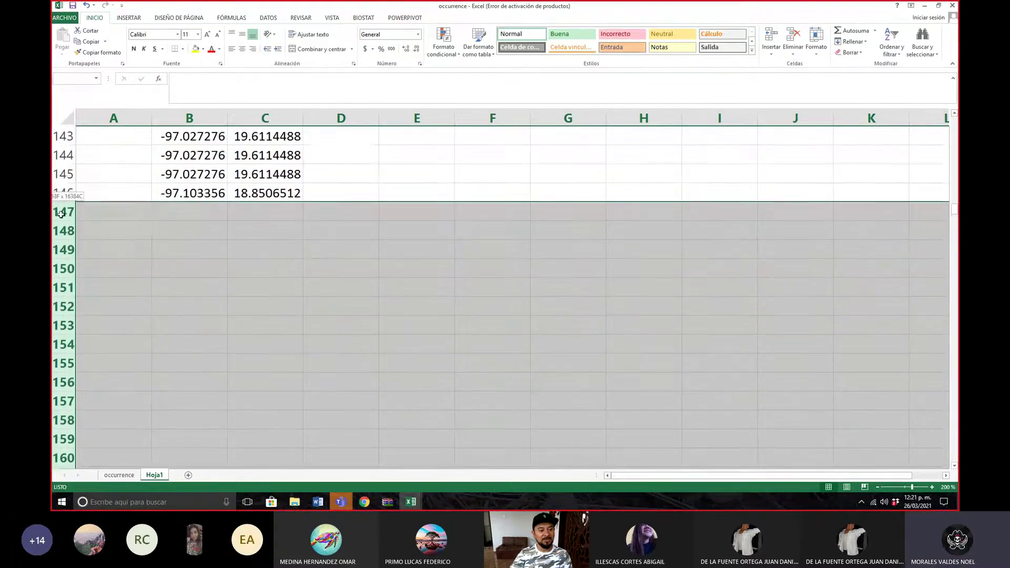
right_click(63, 214)
left_click(87, 293)
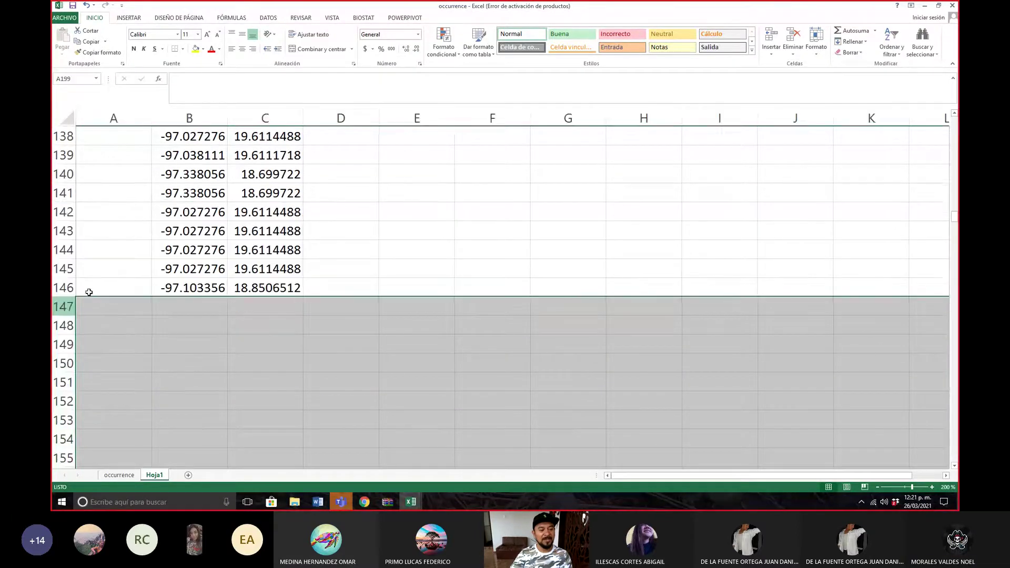
Move the misplaced longitudes in D152:D169 to the Longitude column, starting at B147.
left_click(357, 327)
scroll(357, 328, "down", 3)
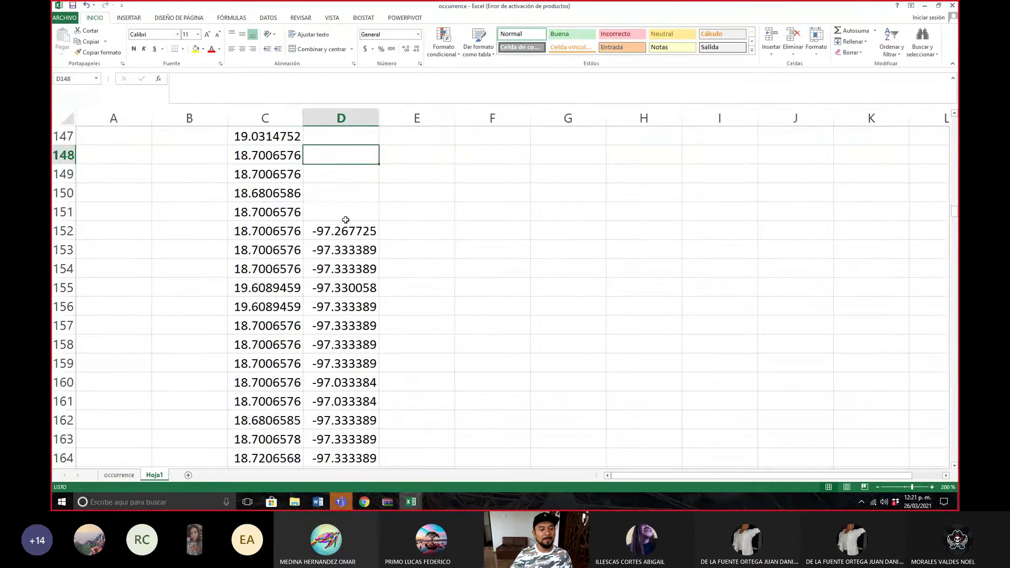
left_click_drag(343, 232, 346, 418)
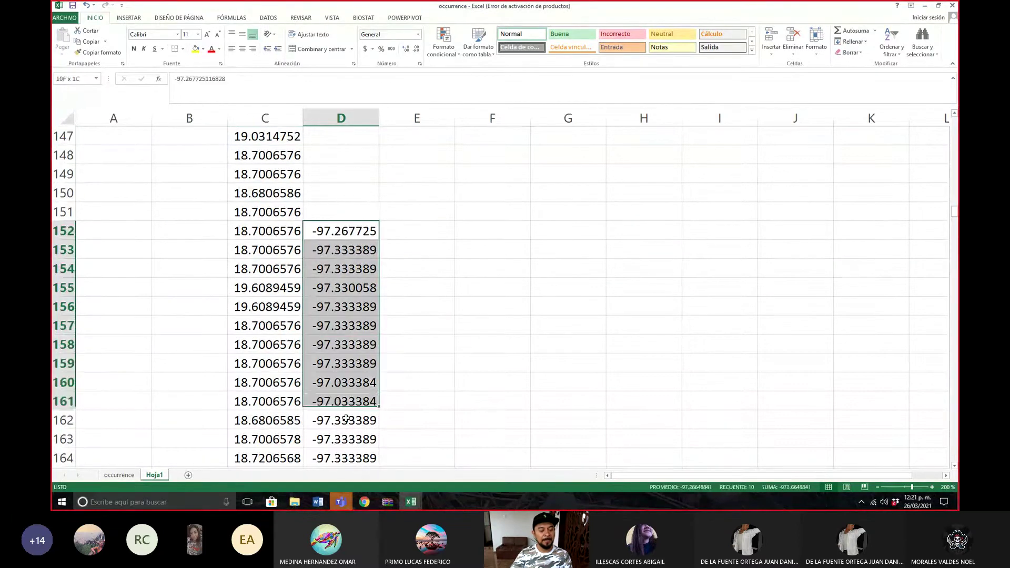
scroll(346, 418, "down", 2)
left_click(339, 420)
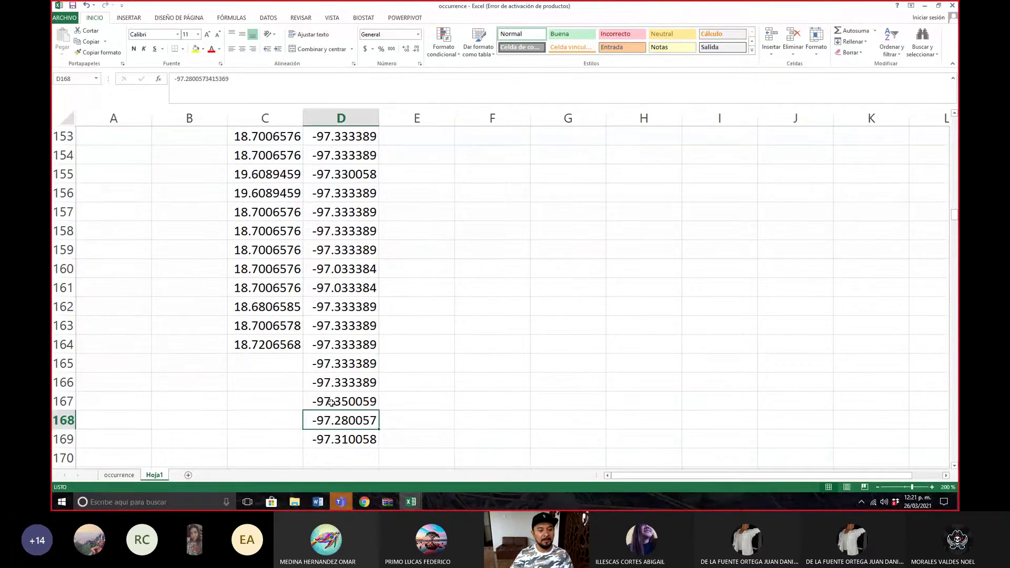
scroll(330, 247, "up", 1)
scroll(331, 248, "up", 1)
left_click_drag(336, 170, 332, 440)
key("ctrl+c")
scroll(320, 419, "up", 3)
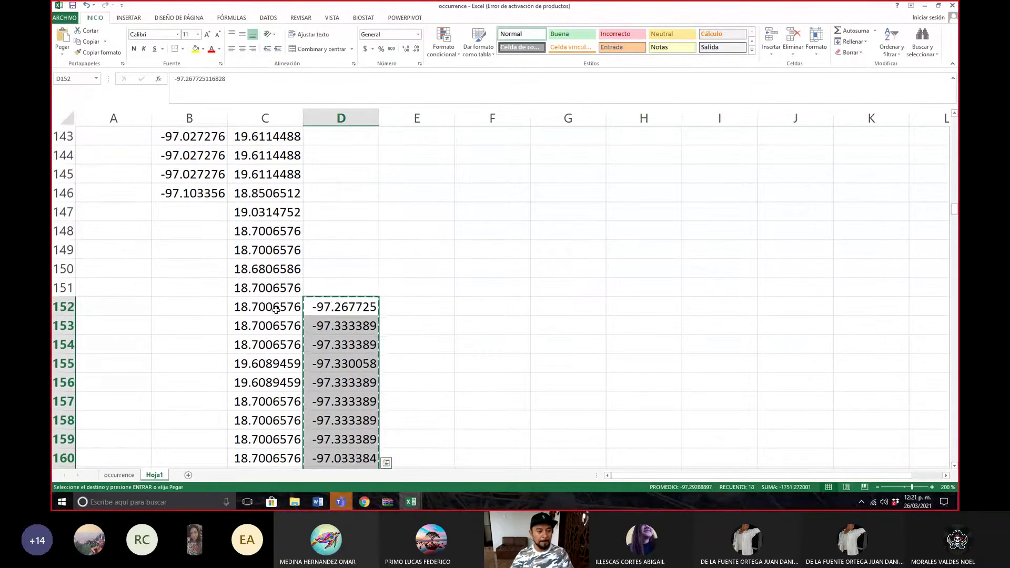
left_click(211, 217)
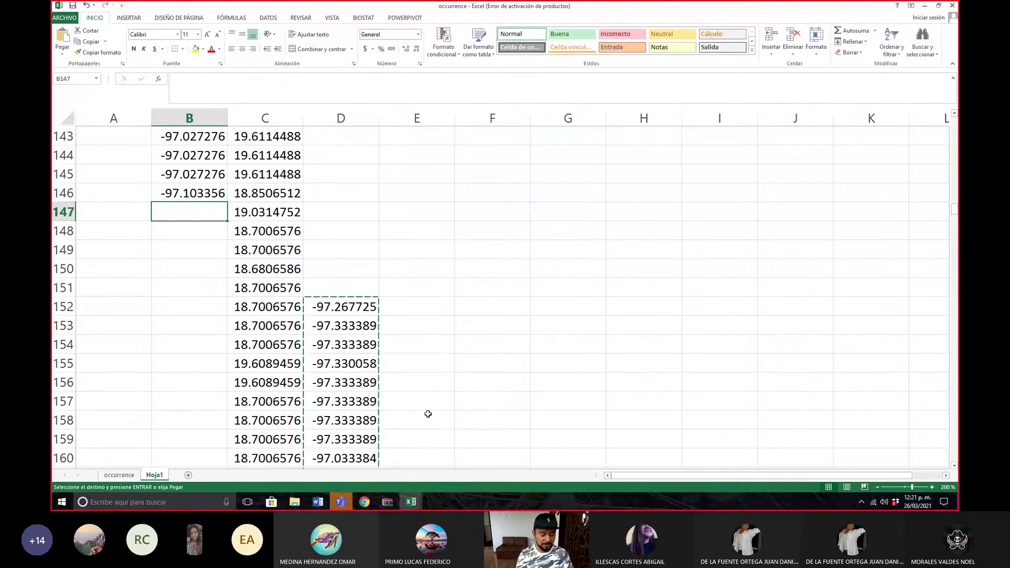
key("ctrl+v")
Delete the empty rows 165 to 171 above the next group of latitudes.
scroll(428, 414, "down", 3)
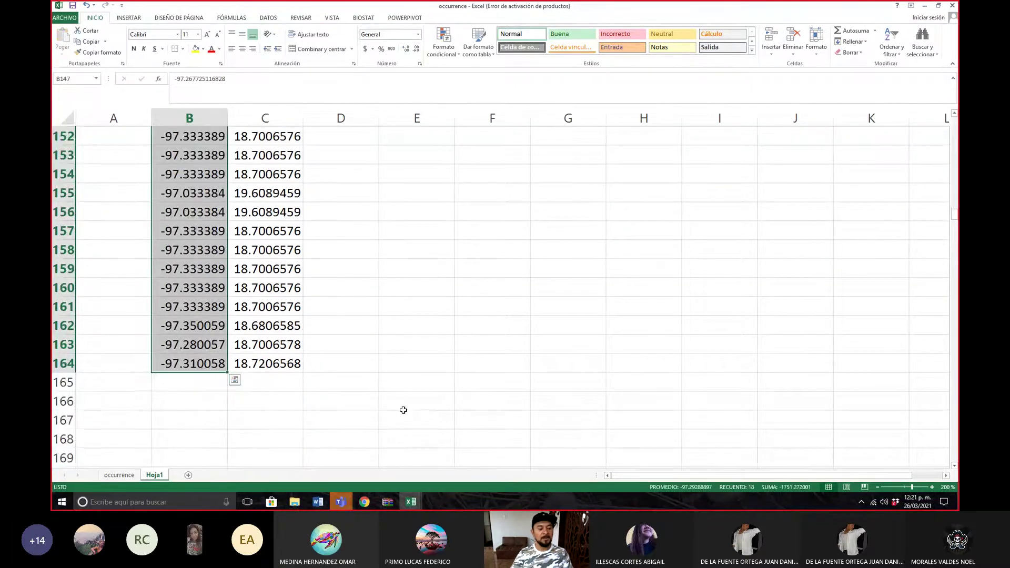
left_click(60, 384)
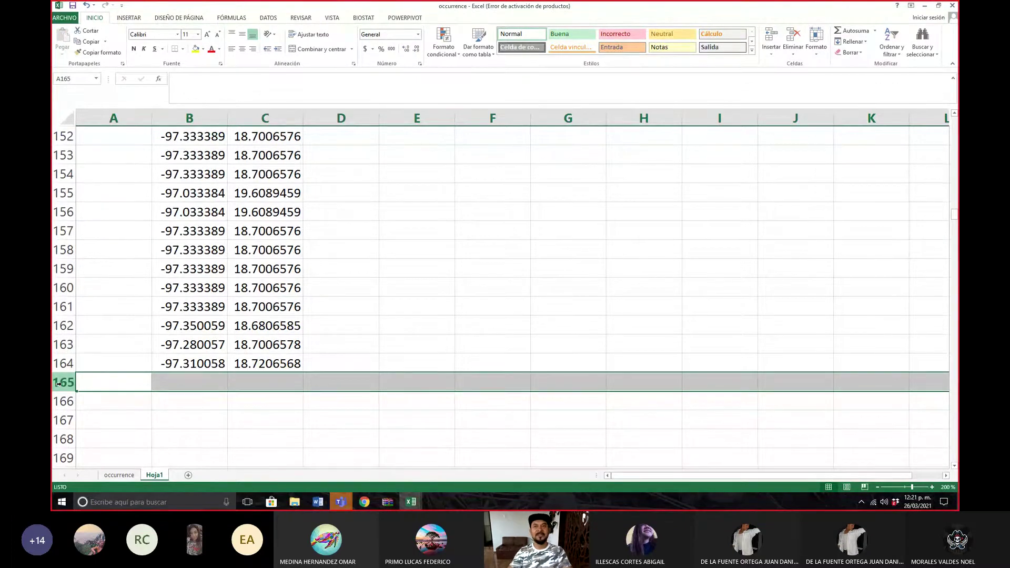
scroll(59, 384, "down", 4)
left_click(64, 151)
left_click_drag(64, 152, 63, 268)
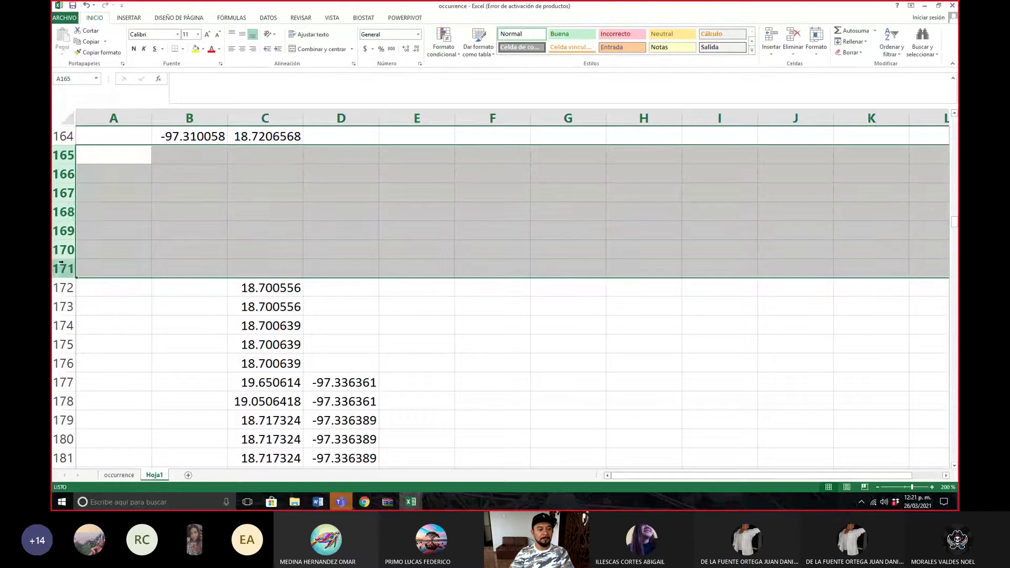
right_click(61, 194)
left_click(92, 269)
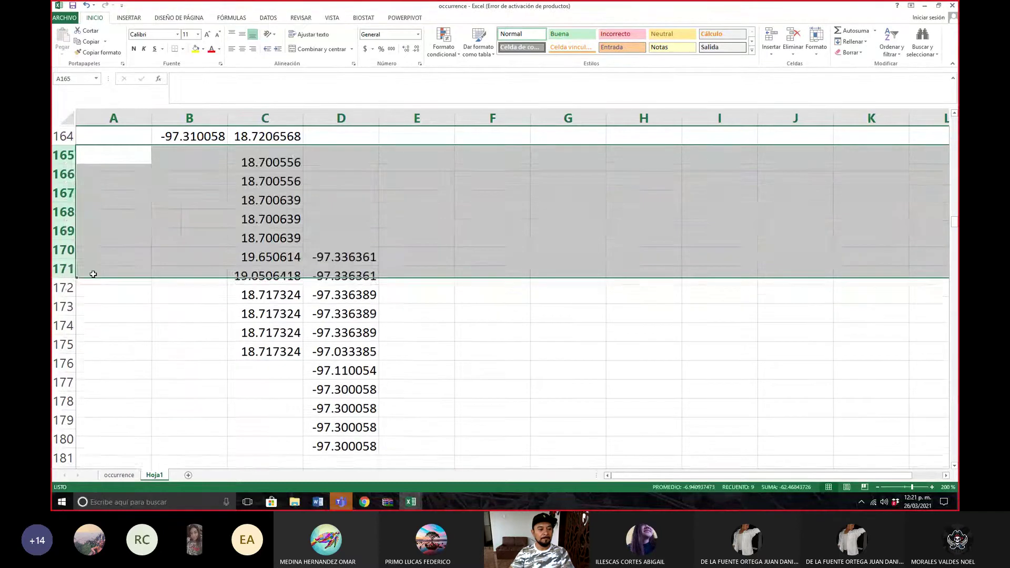
Move the misplaced longitudes in D170:D180 to the Longitude column, starting at B165.
left_click(364, 249)
left_click_drag(363, 249, 362, 431)
key("ctrl+c")
left_click(208, 157)
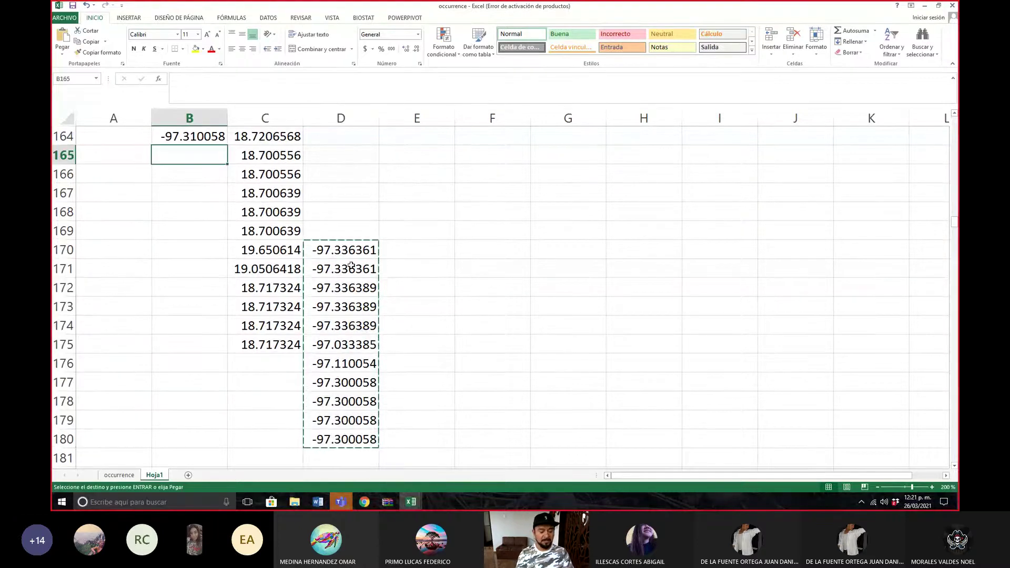
key("ctrl+v")
Examine the rows below the coordinate list for leftover data and return to the start of the sheet.
scroll(377, 284, "down", 9)
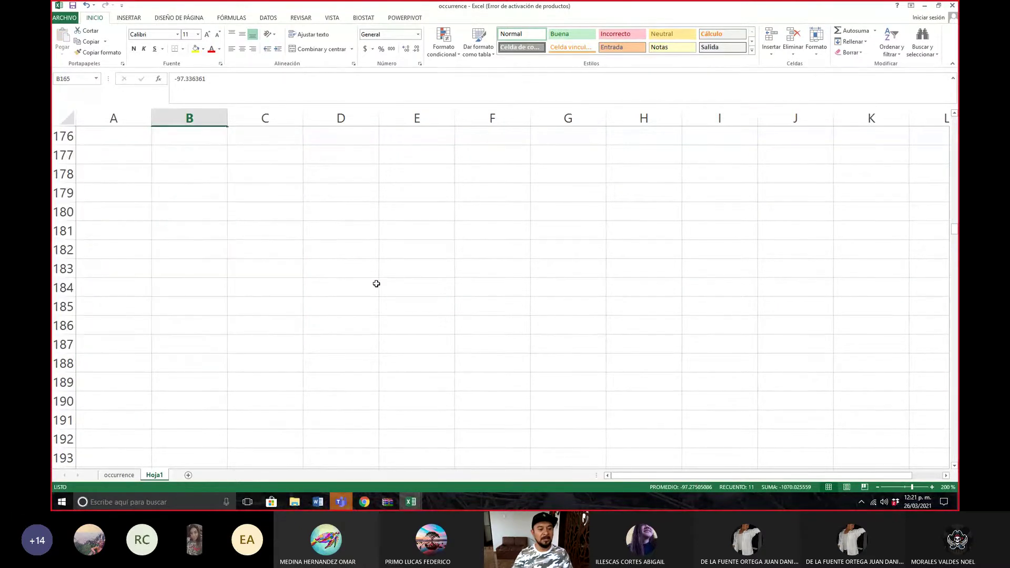
scroll(376, 283, "down", 20)
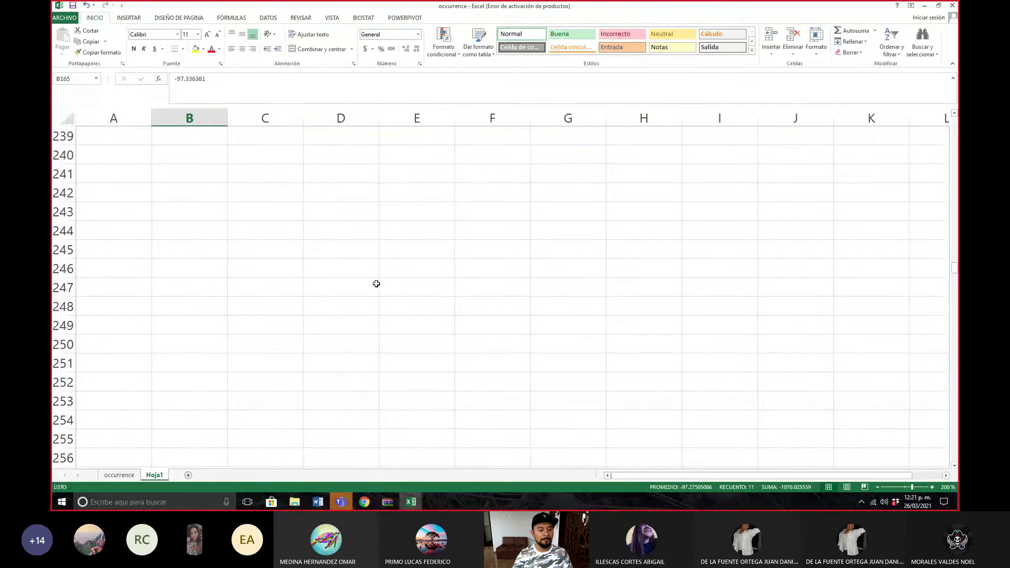
scroll(376, 283, "down", 19)
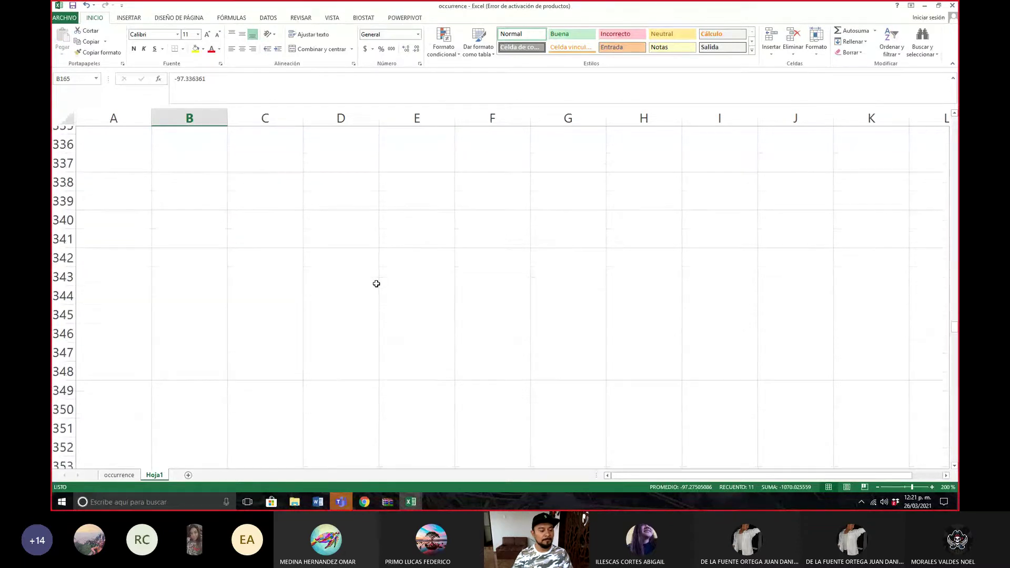
scroll(376, 283, "down", 20)
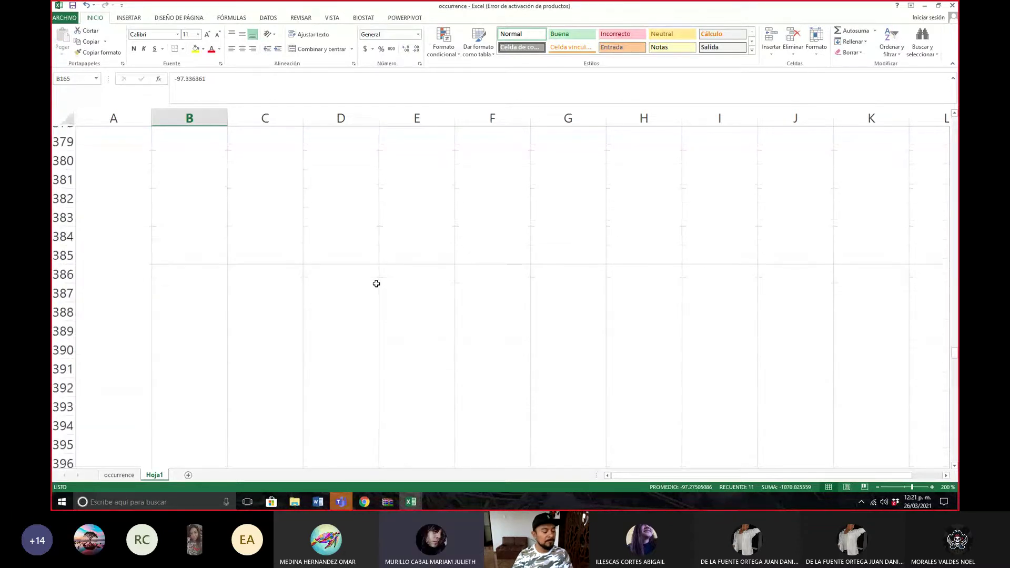
scroll(377, 284, "down", 20)
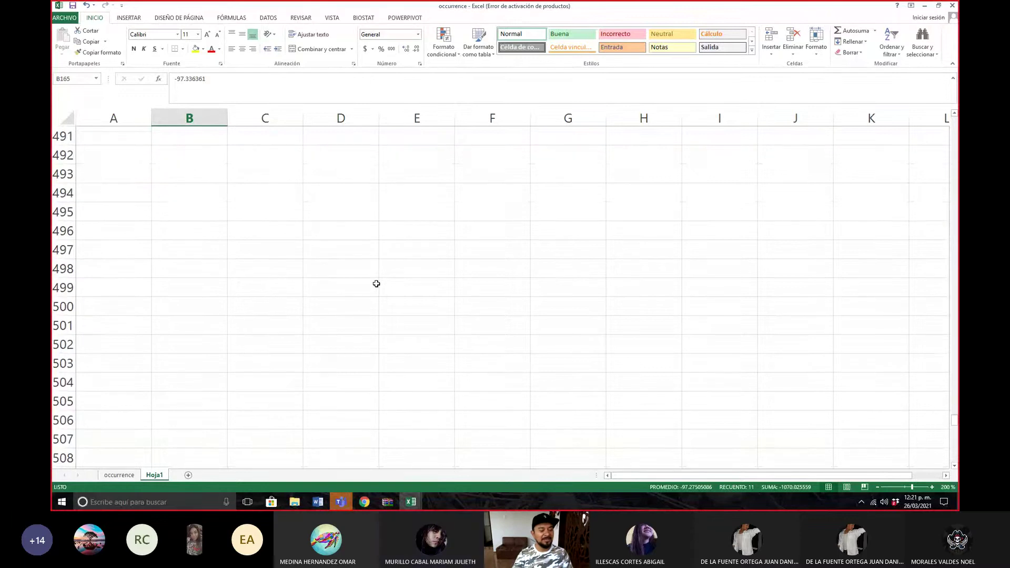
scroll(376, 284, "up", 20)
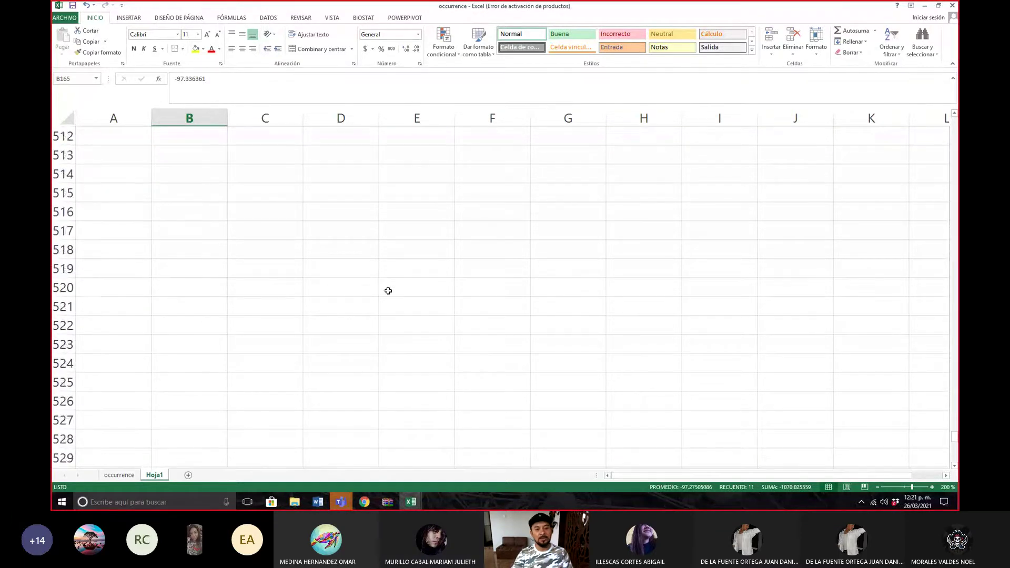
scroll(412, 323, "up", 20)
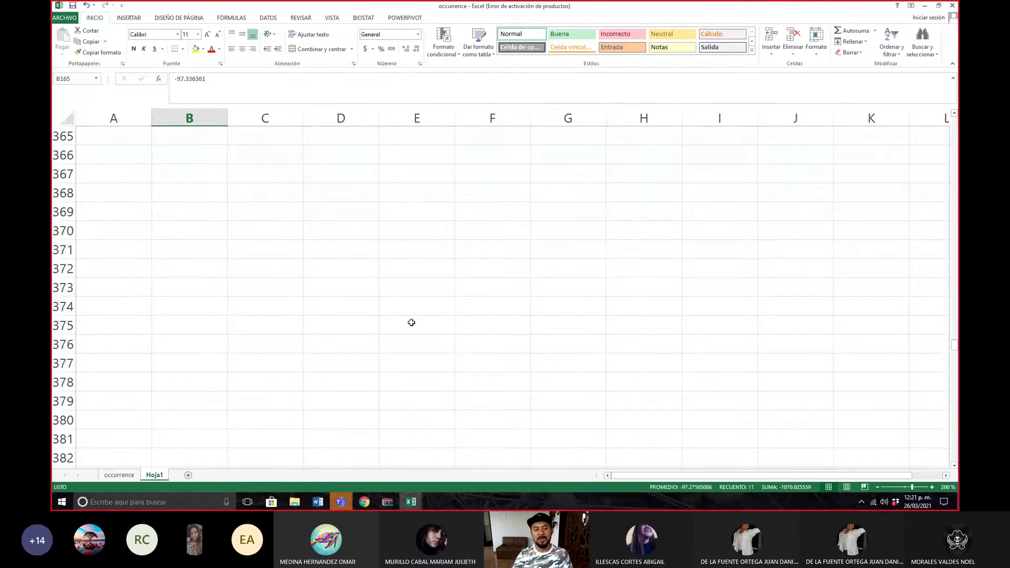
scroll(411, 323, "up", 20)
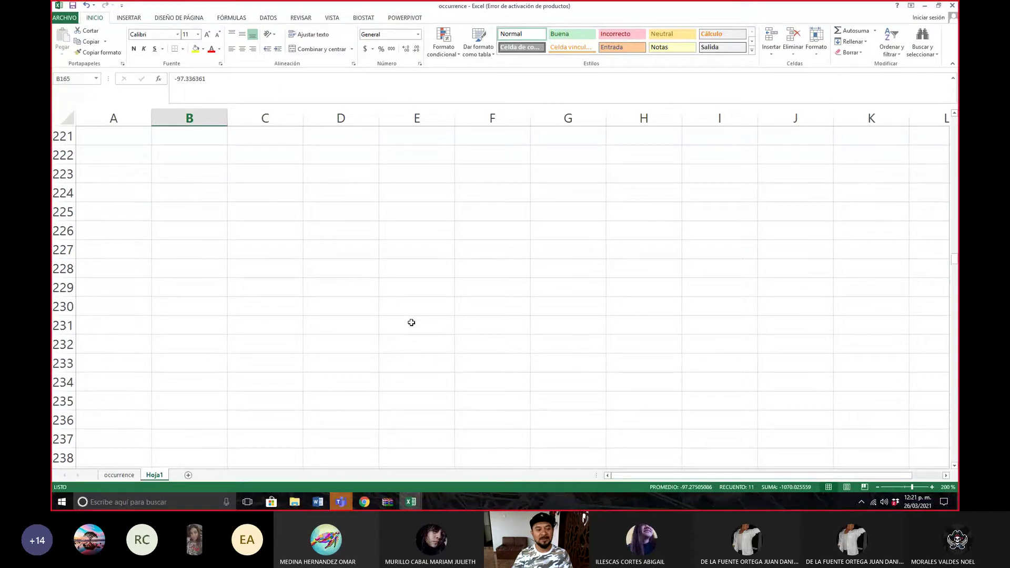
scroll(411, 323, "up", 20)
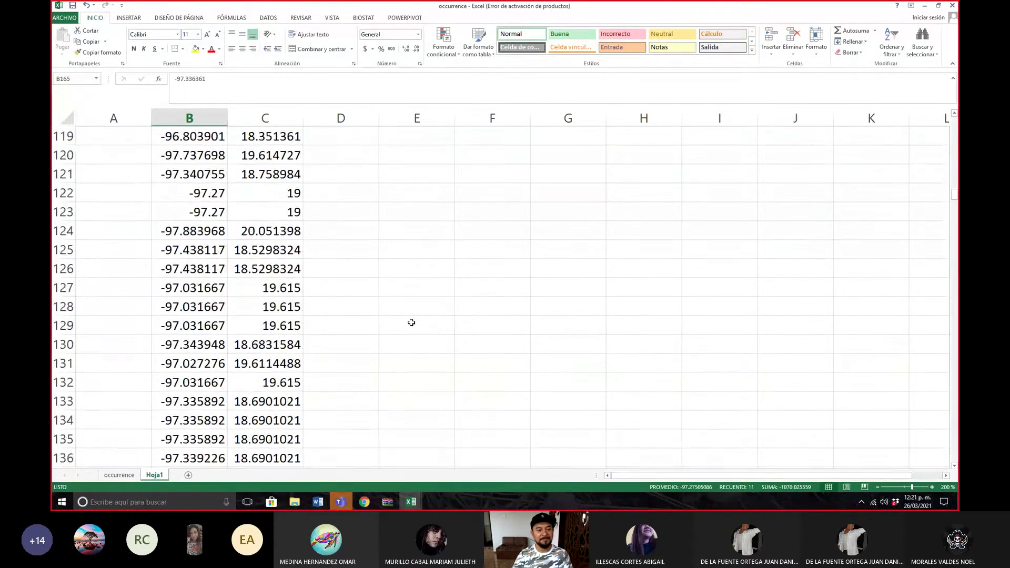
scroll(412, 322, "up", 18)
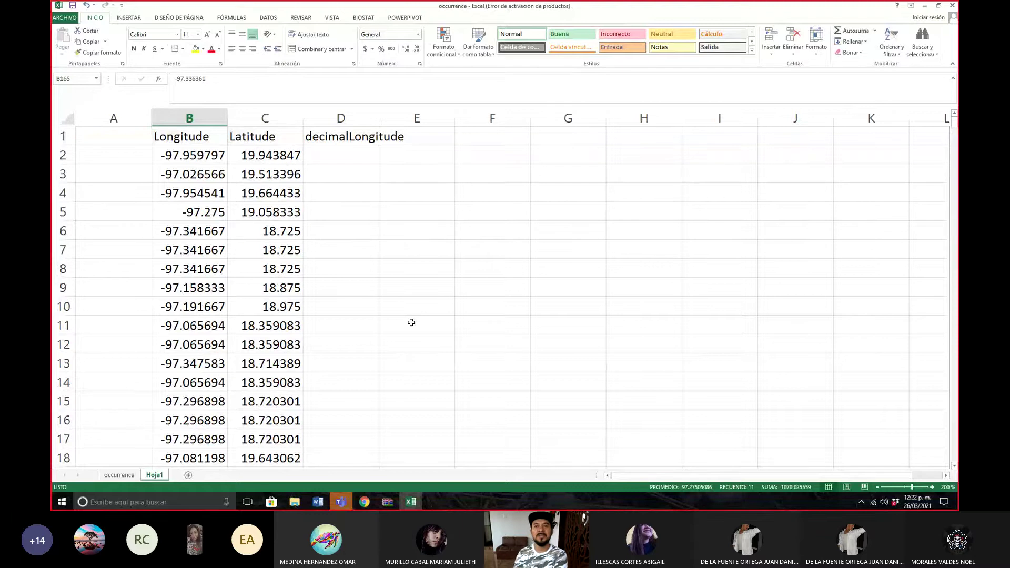
Delete column D with the leftover decimalLongitude header.
left_click(342, 107)
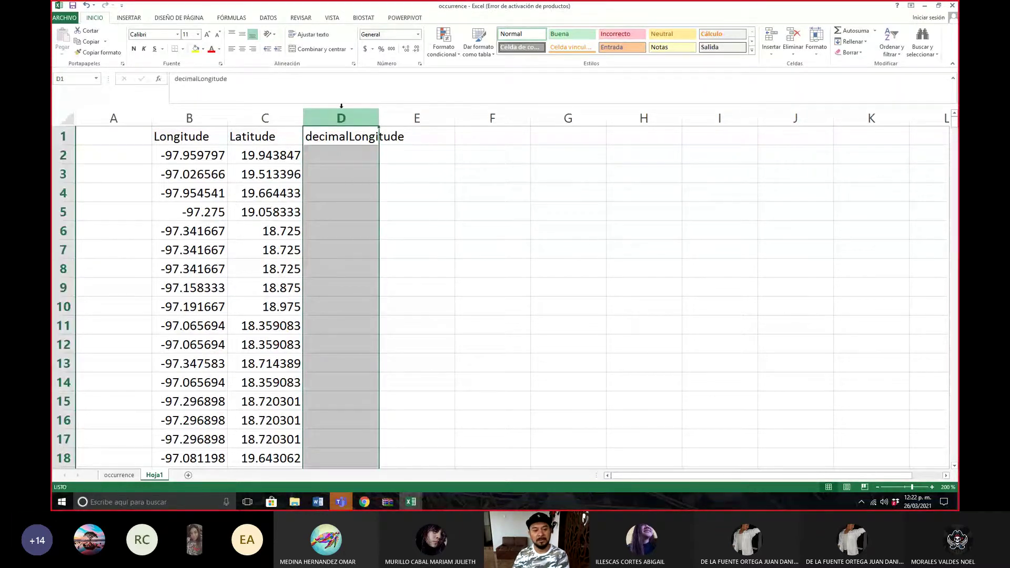
right_click(341, 111)
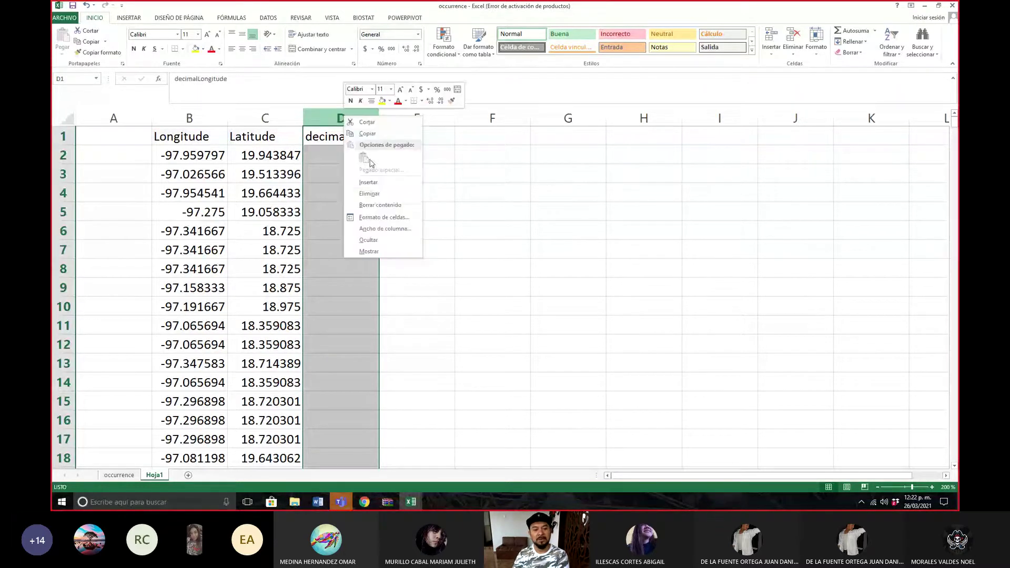
left_click(378, 193)
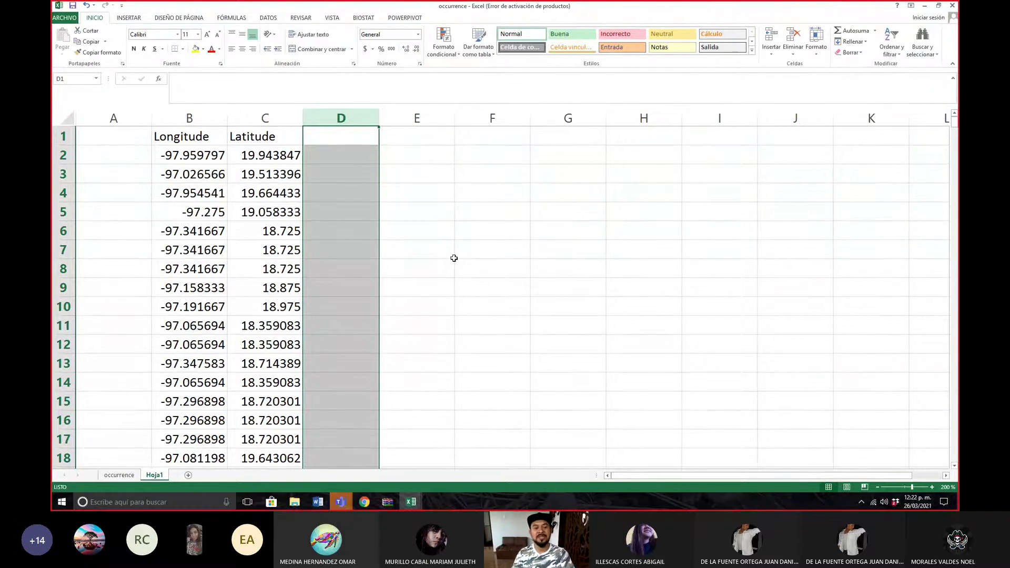
Label the empty first column with the header Id_sp in cell A1.
left_click(123, 135)
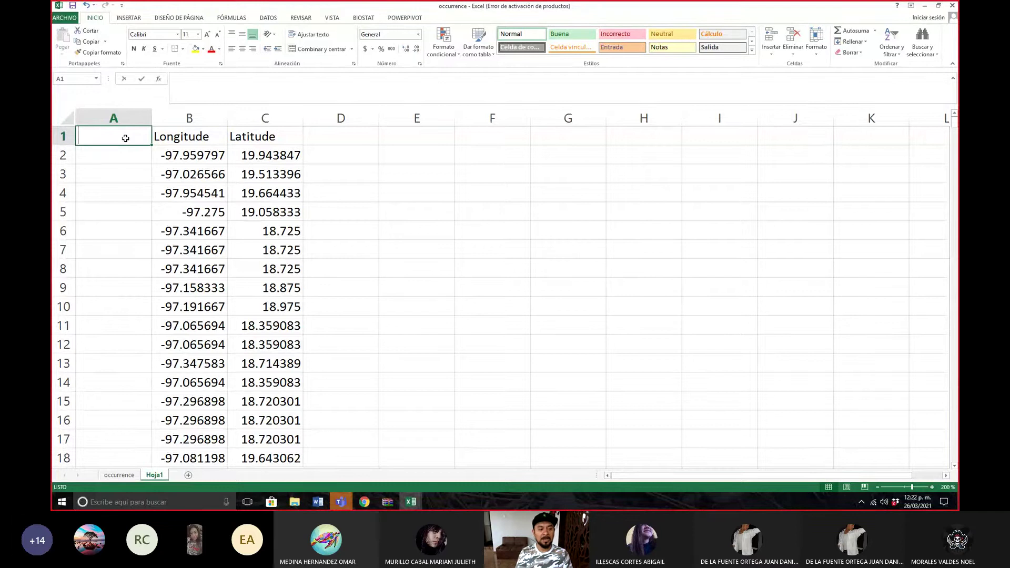
type("Id_sp")
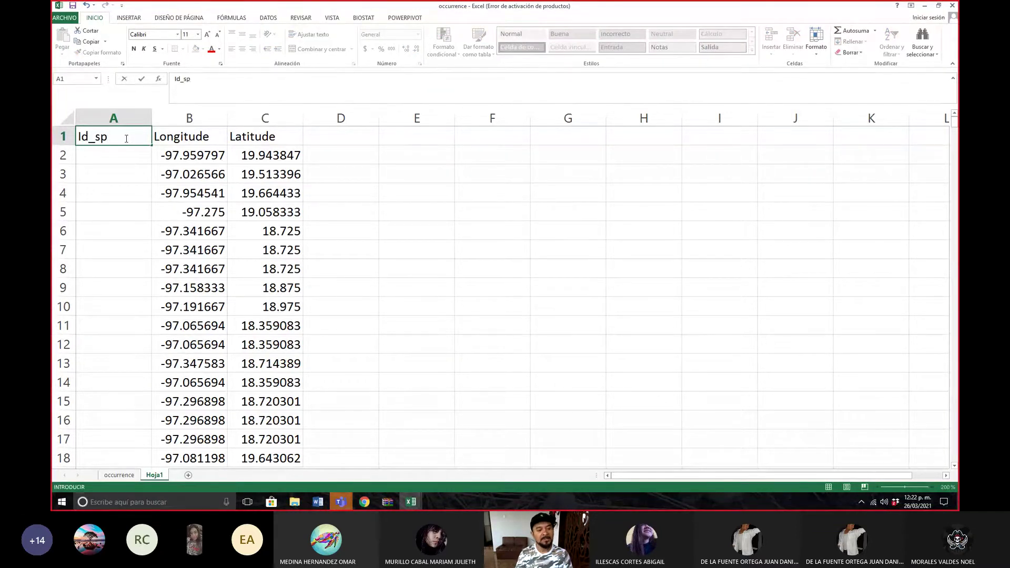
key("Return")
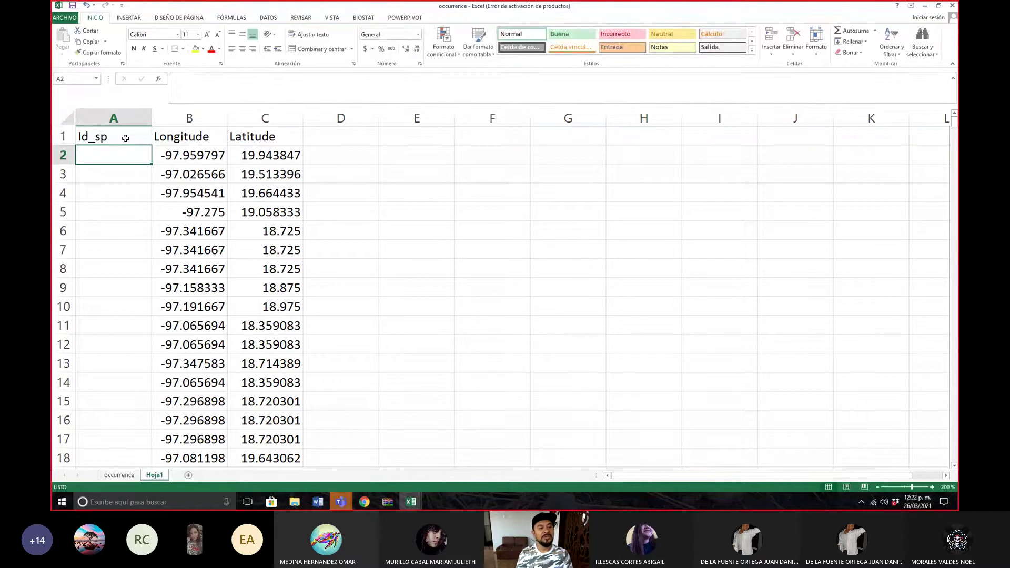
Enter the species label A.gramminea in A2 and widen column A to fit it.
type("A")
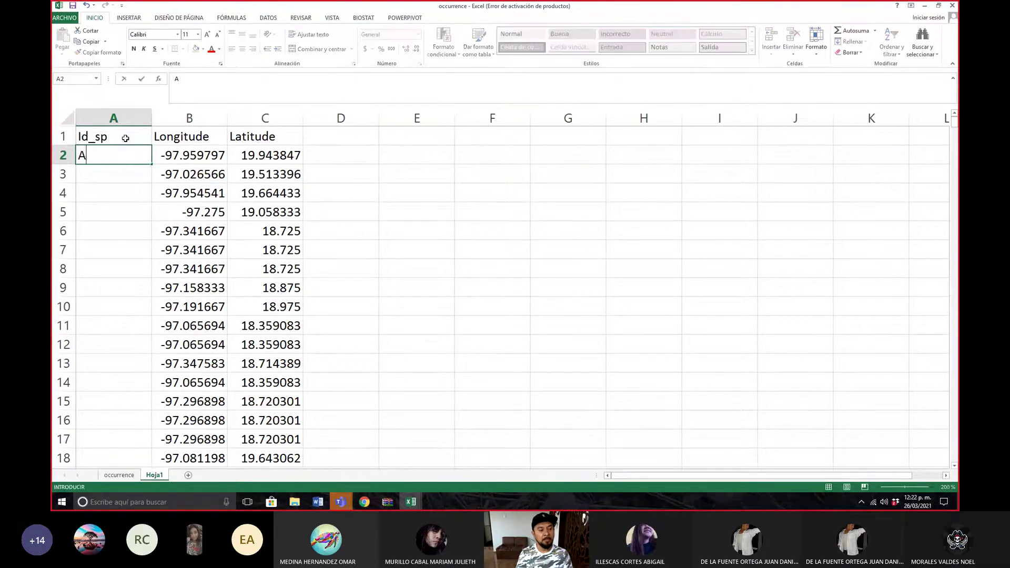
type(".gramminea")
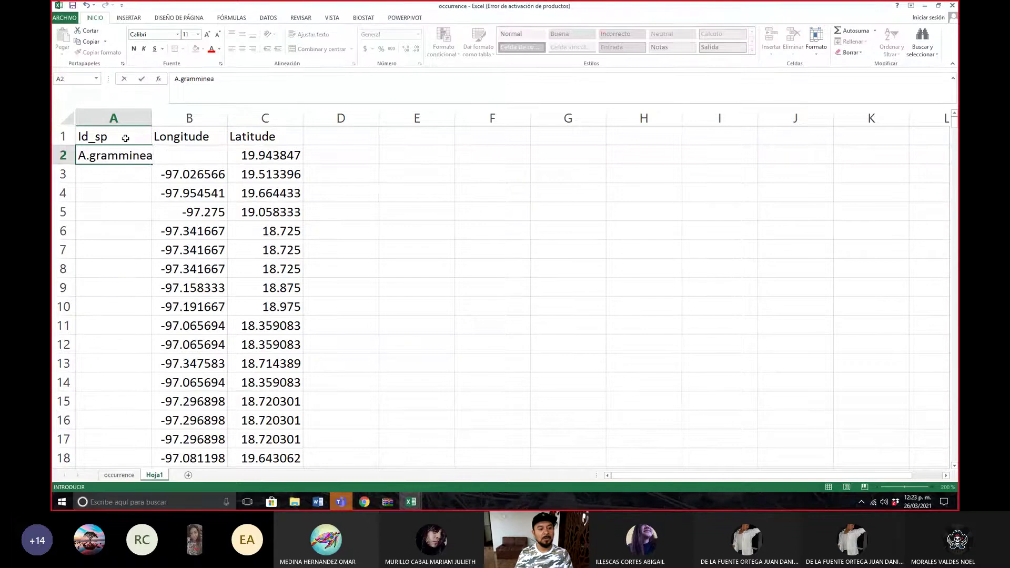
key("Return")
key("Up")
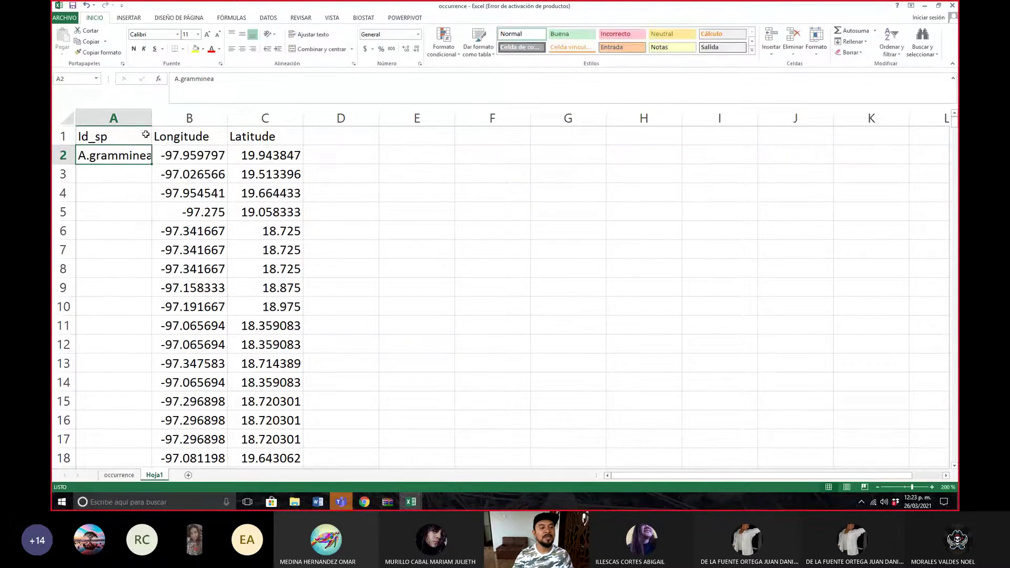
double_click(151, 118)
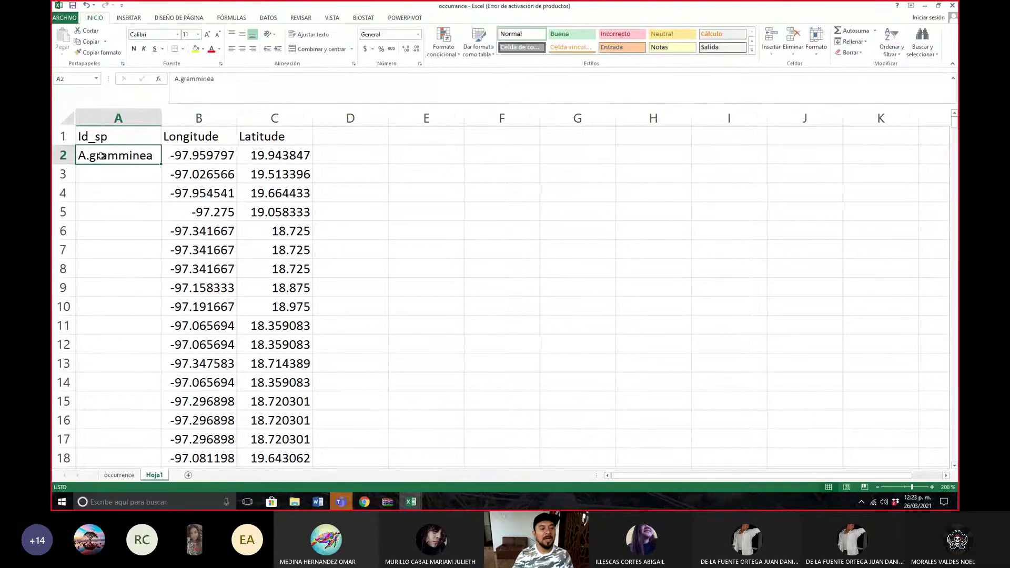
left_click(183, 80)
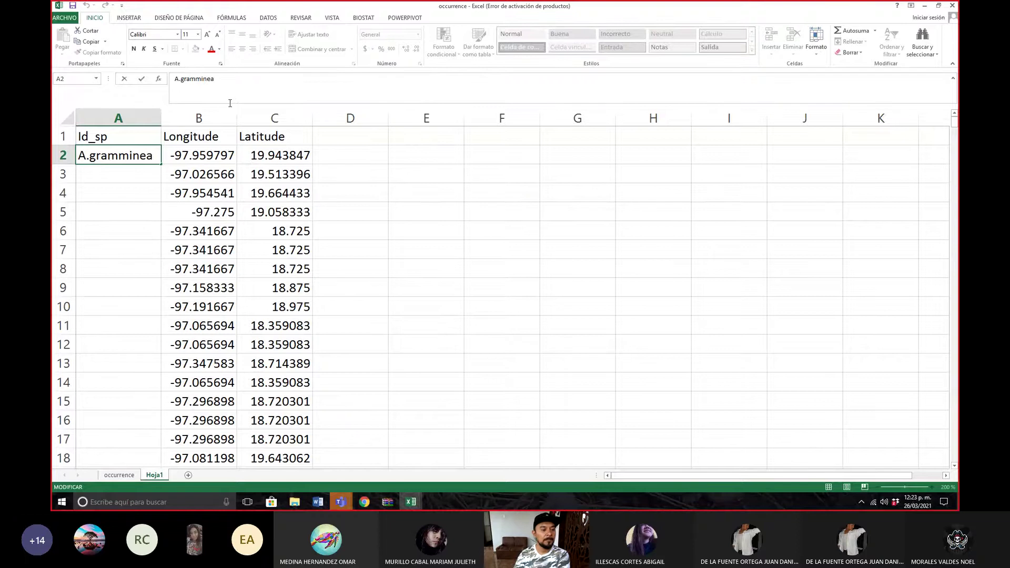
key("Return")
key("Up")
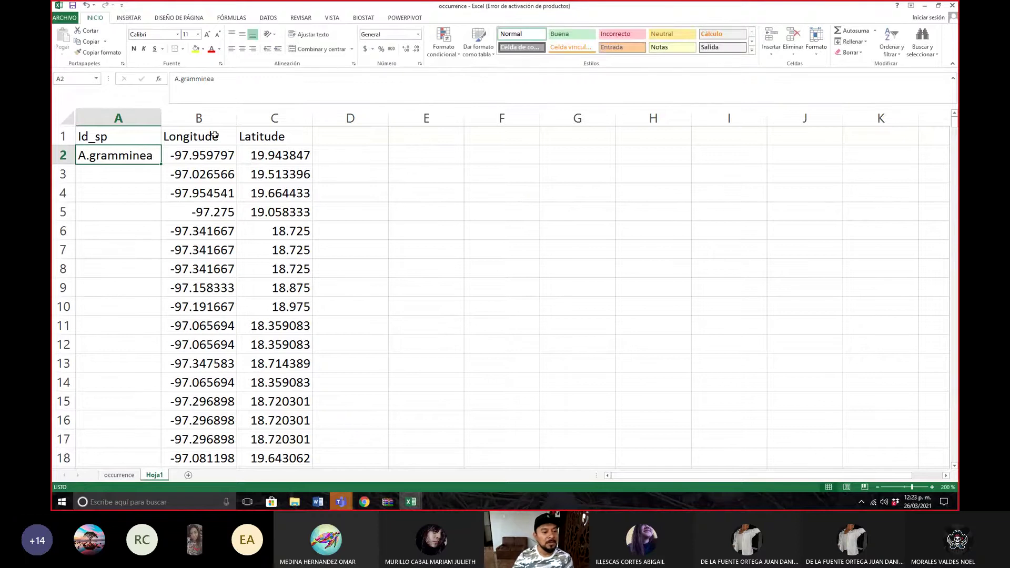
Try filling A.gramminea down from A2 and check that the labels reach the last coordinate row, 175.
double_click(161, 163)
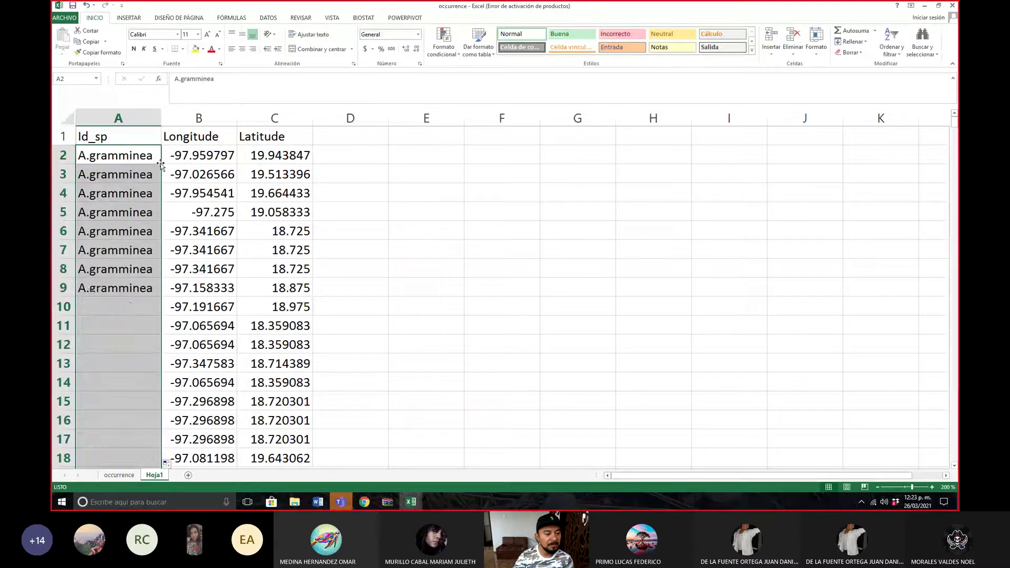
scroll(158, 229, "down", 20)
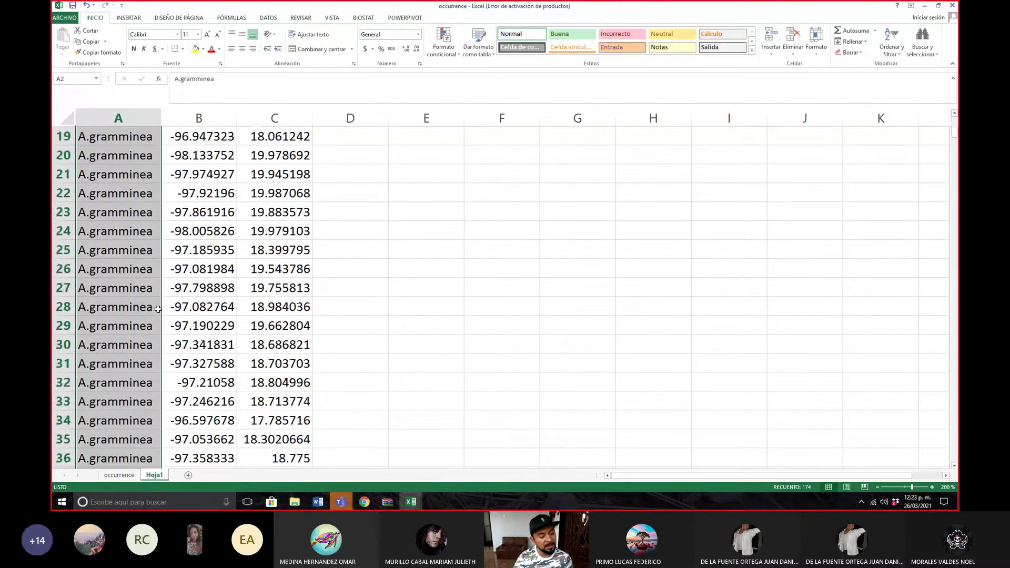
scroll(159, 312, "down", 20)
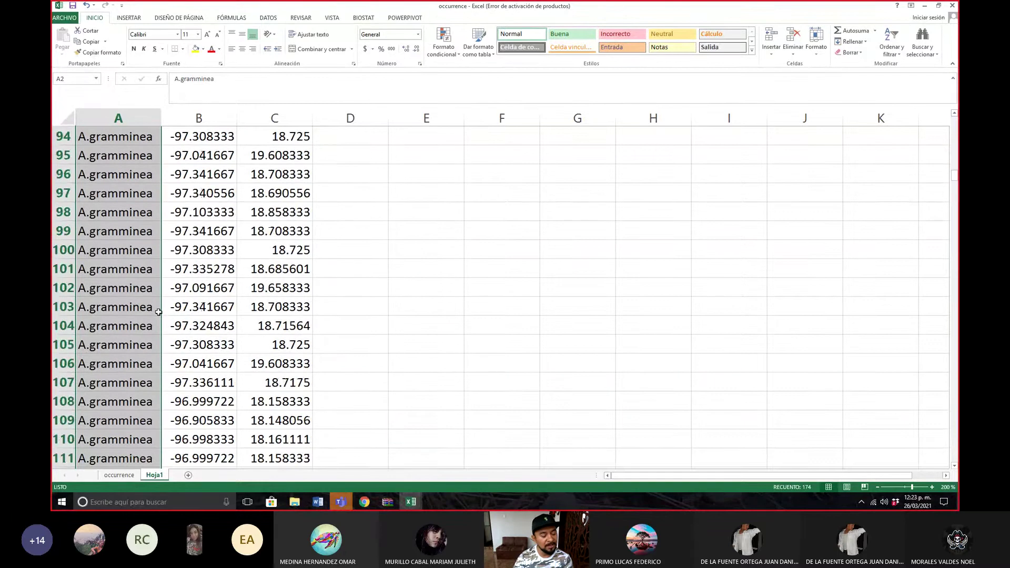
scroll(158, 312, "down", 11)
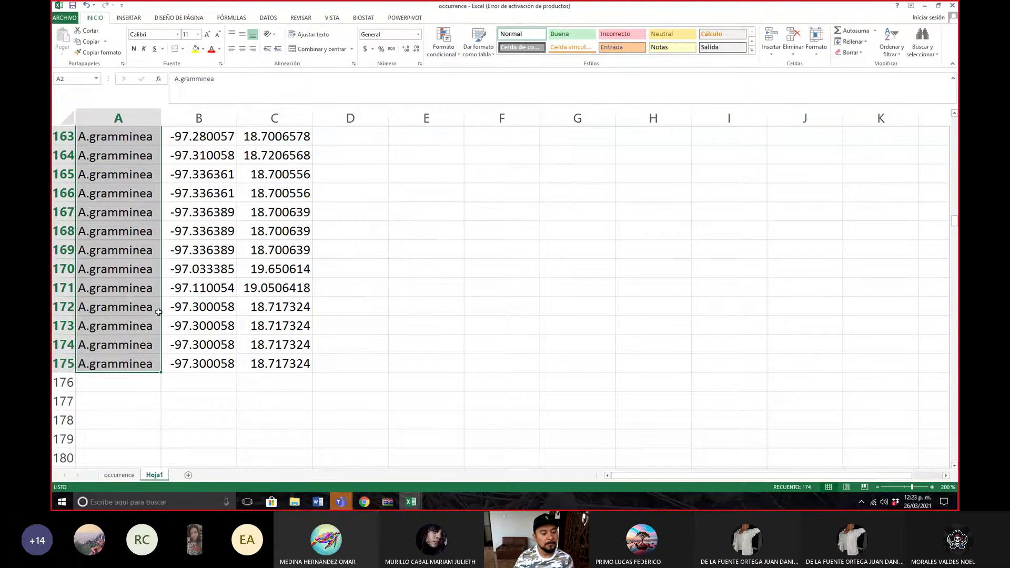
scroll(158, 312, "up", 18)
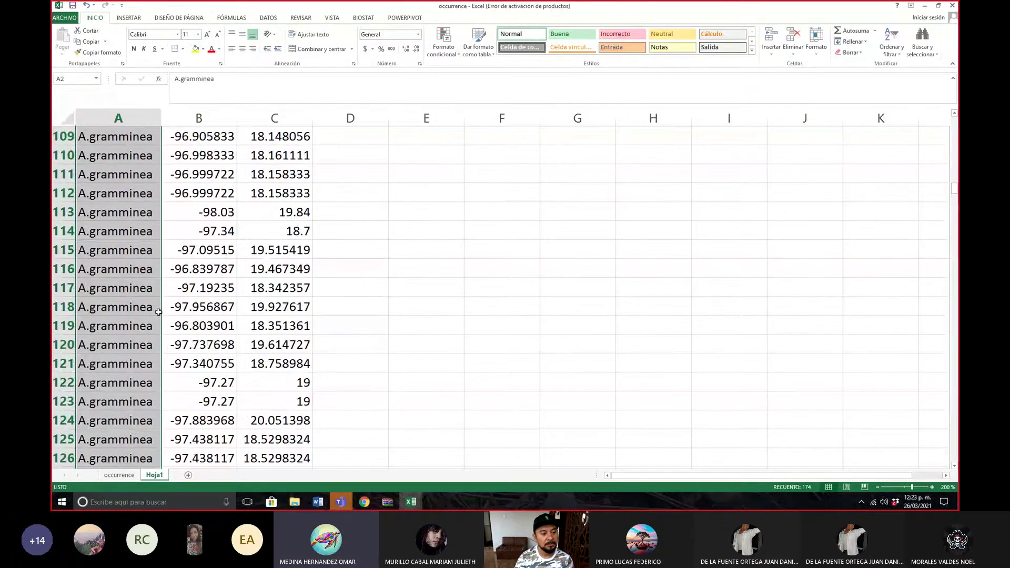
scroll(158, 312, "up", 20)
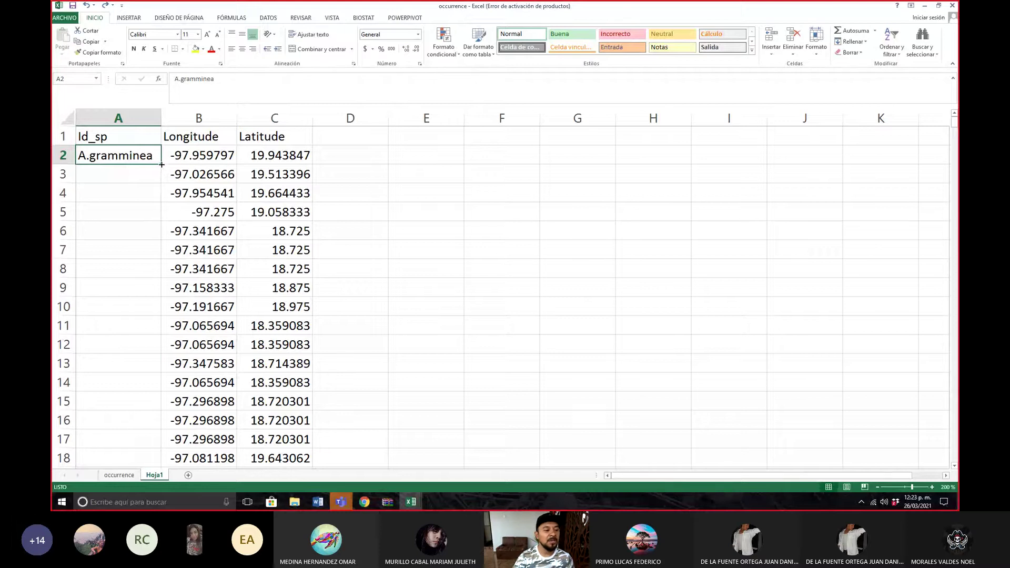
Fill the A.gramminea label from A2 down column A alongside all the coordinates.
left_click_drag(162, 165, 162, 164)
double_click(162, 165)
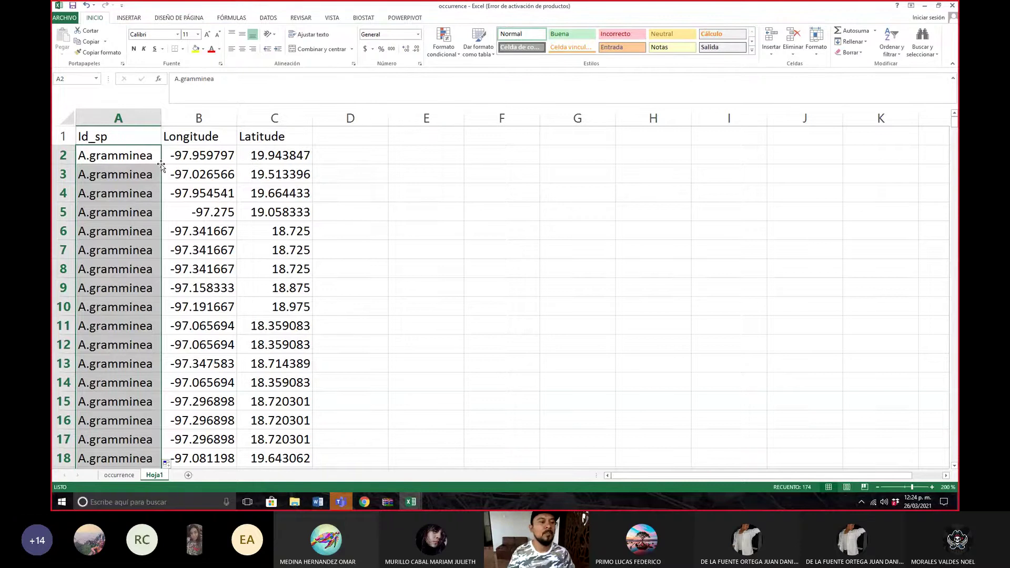
left_click(303, 157)
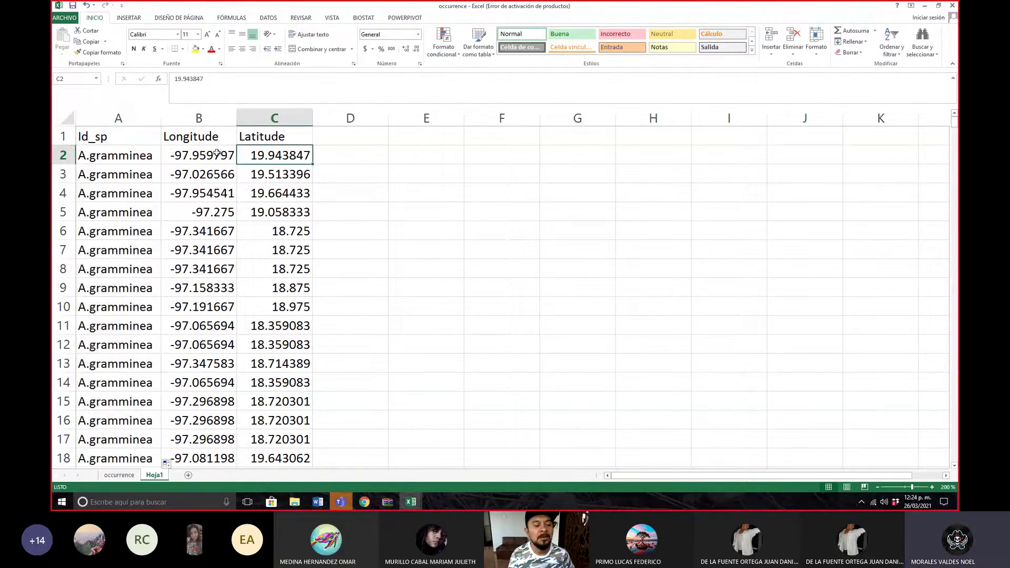
left_click(150, 143)
left_click(151, 149)
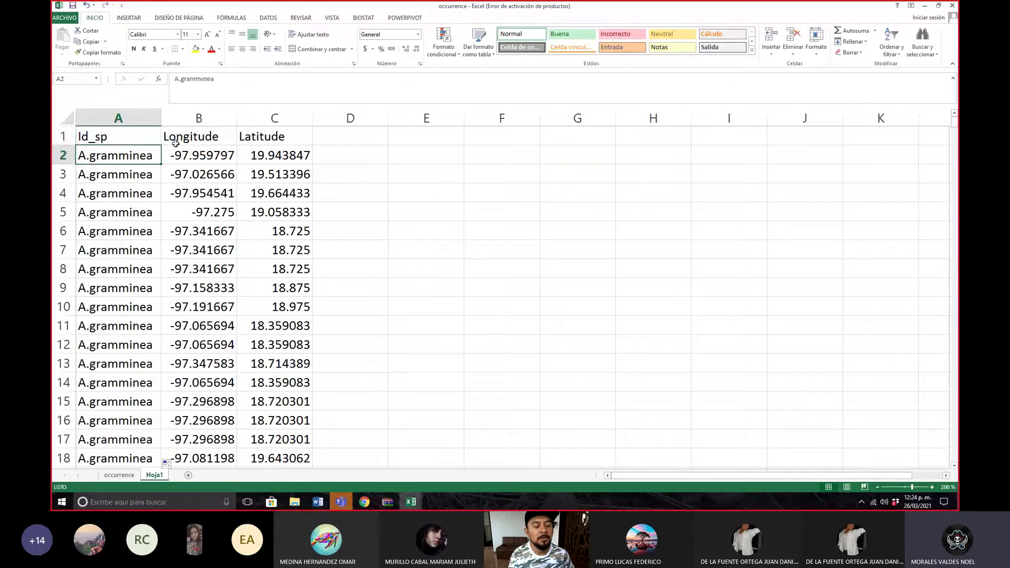
left_click(175, 143)
left_click(145, 152)
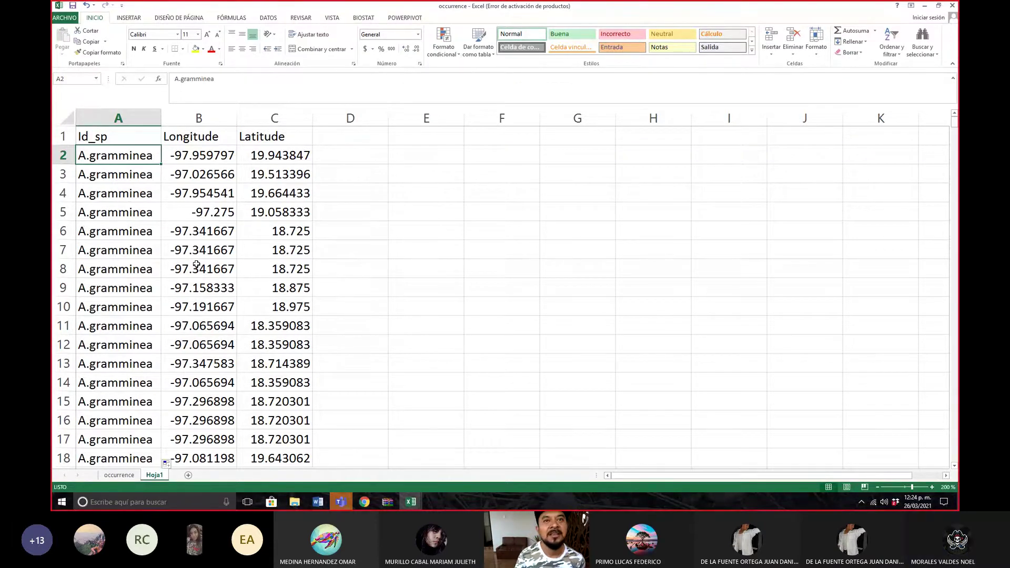
left_click(177, 81)
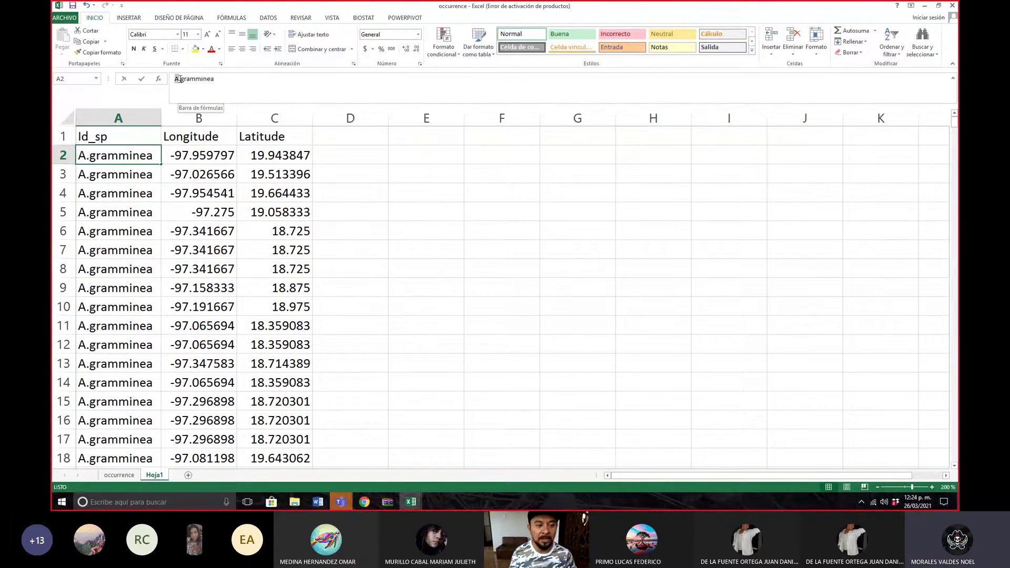
left_click_drag(180, 78, 267, 132)
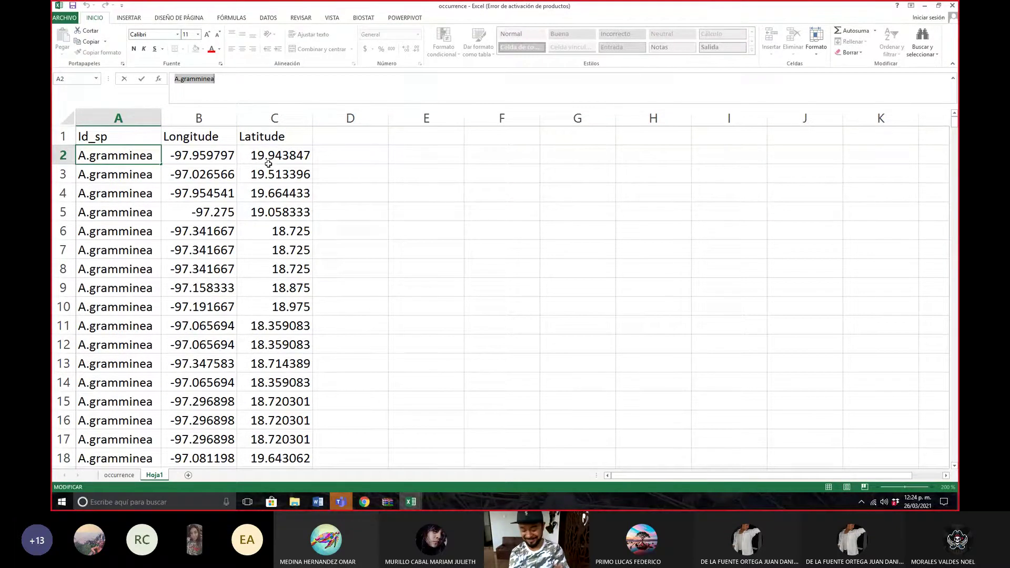
key("Return")
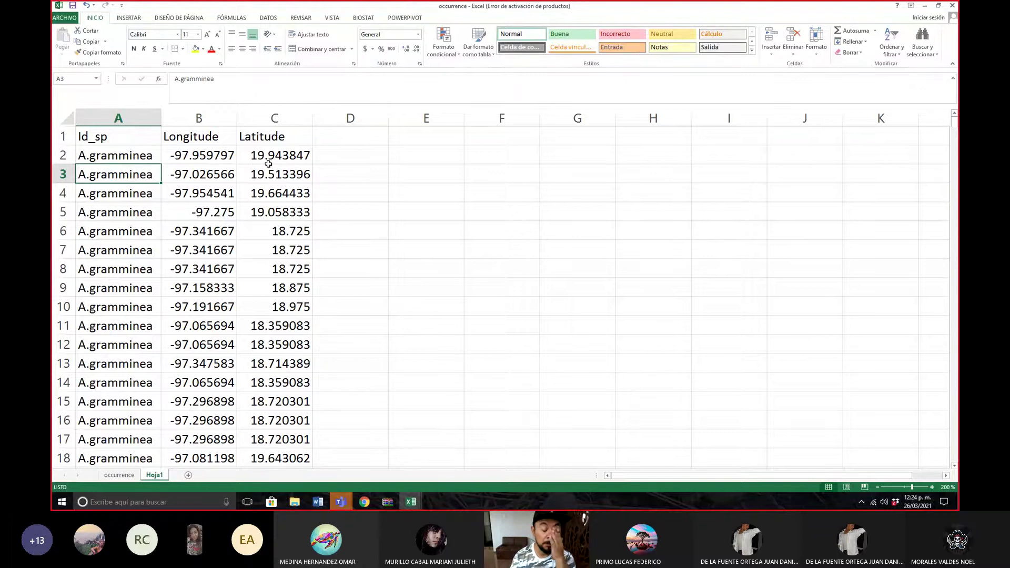
Save the file in the Escritorio folder as an Excel workbook (Libro de Excel) named Abronia graminea.
left_click(64, 17)
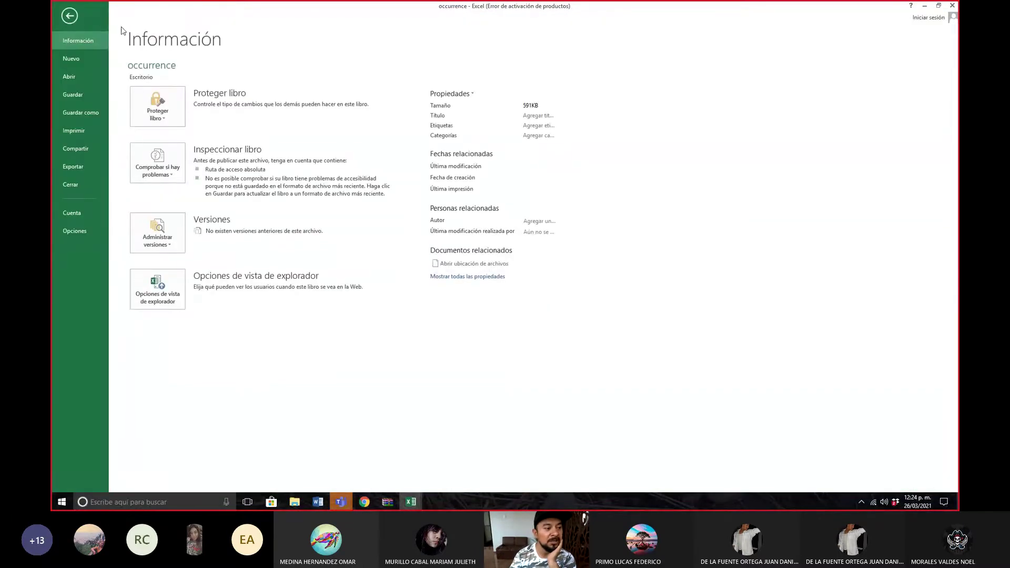
left_click(84, 115)
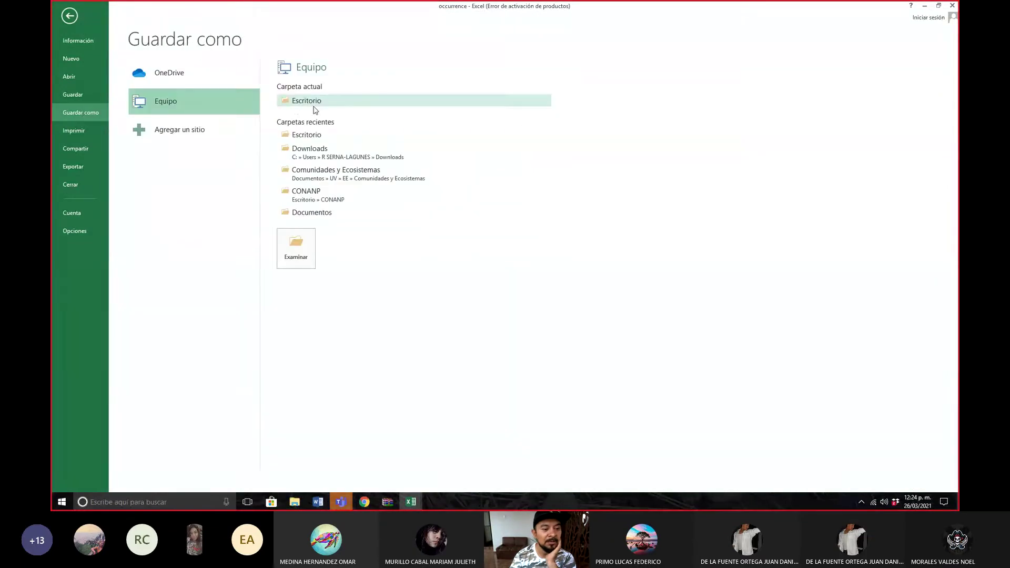
left_click(331, 101)
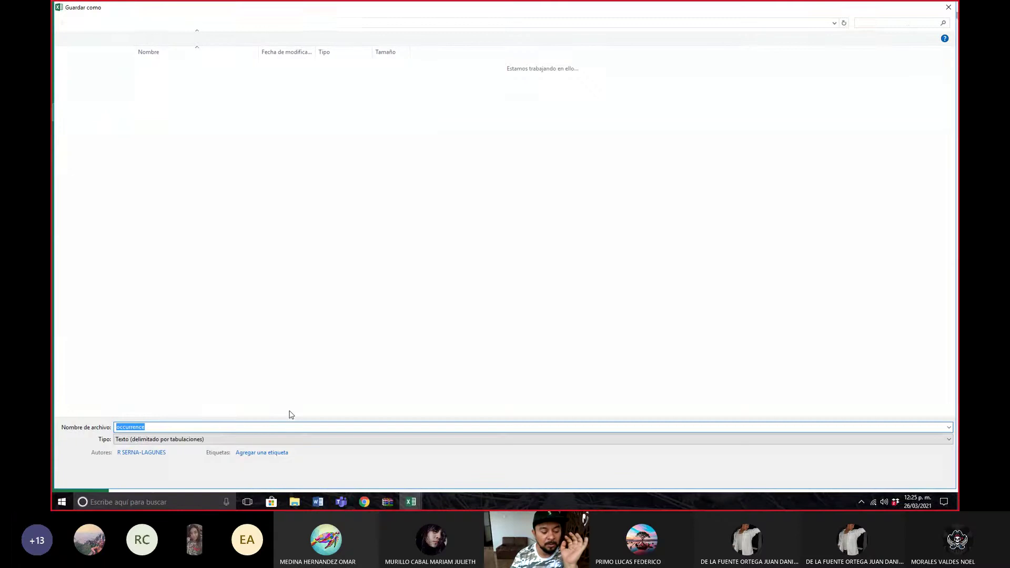
left_click(316, 439)
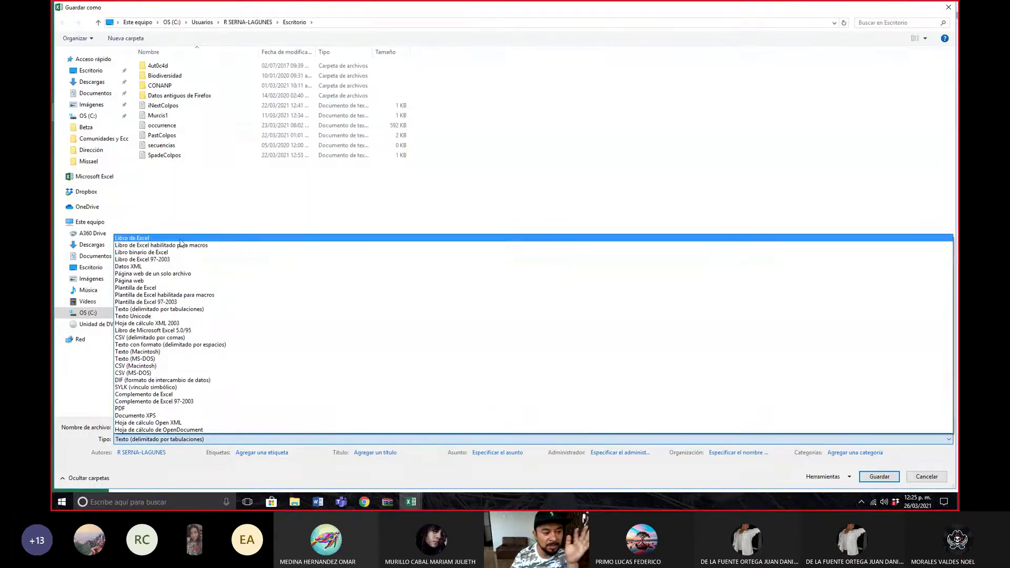
left_click(181, 242)
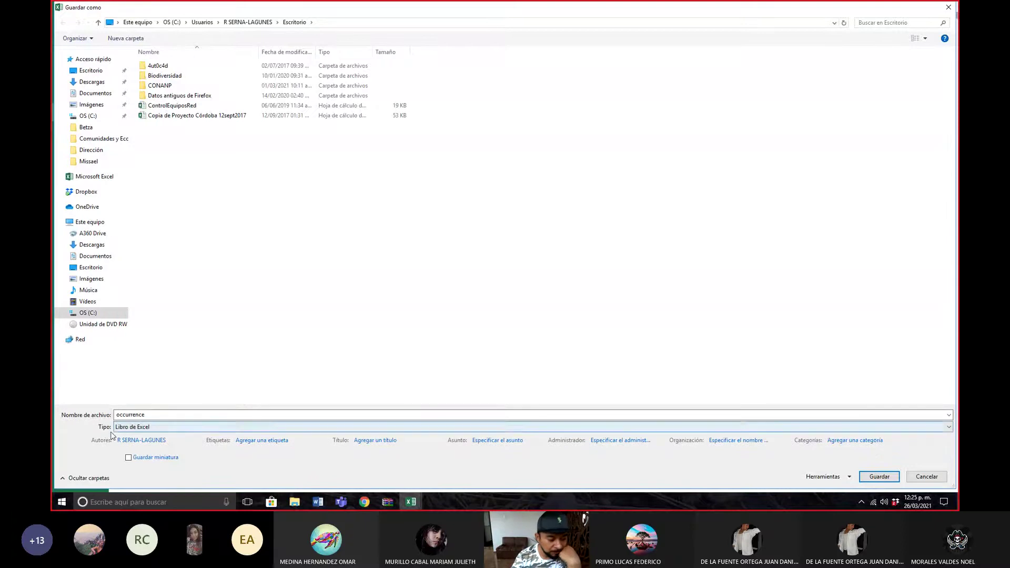
left_click(161, 427)
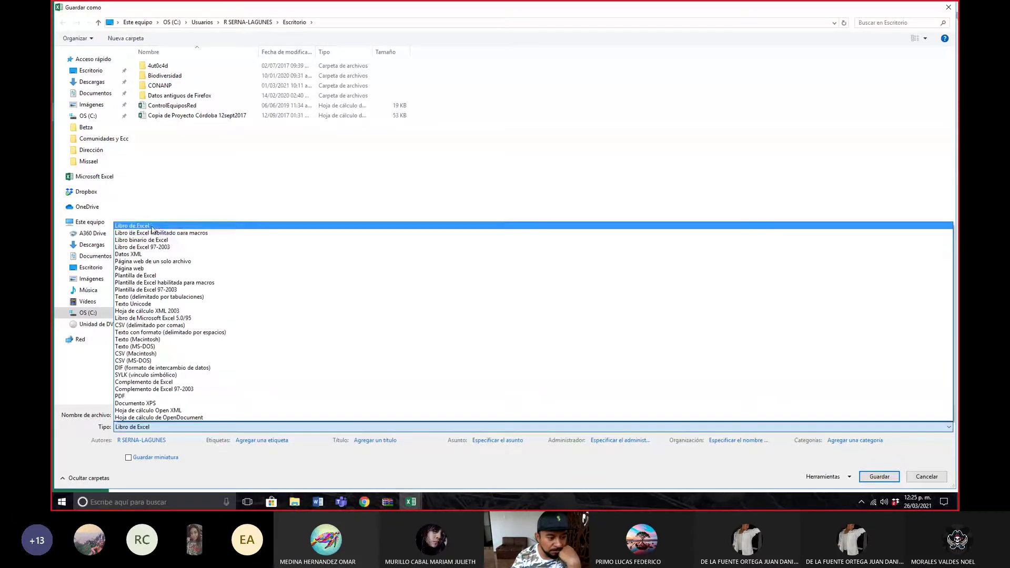
left_click(152, 229)
left_click(177, 415)
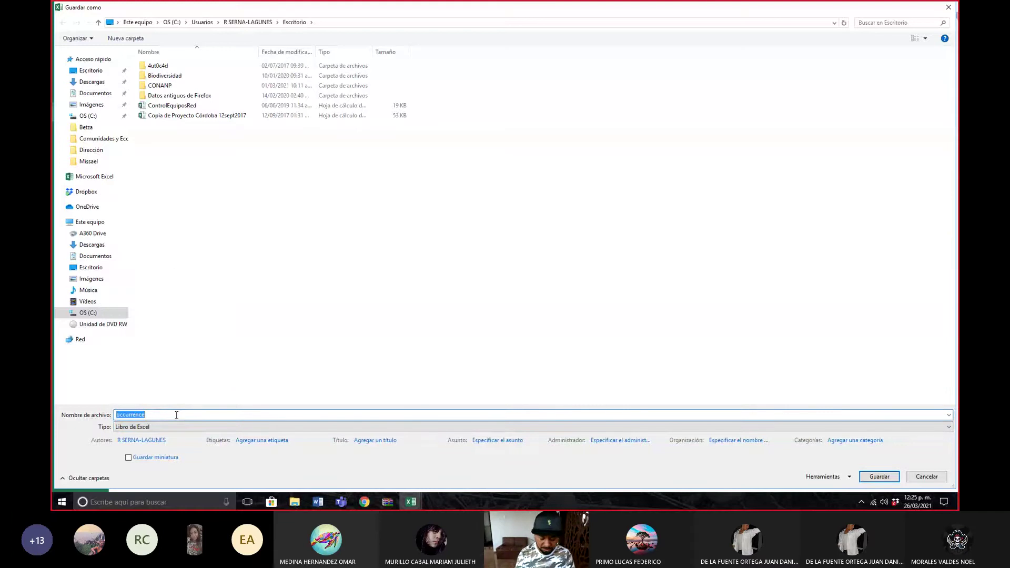
type("Abronia graminea")
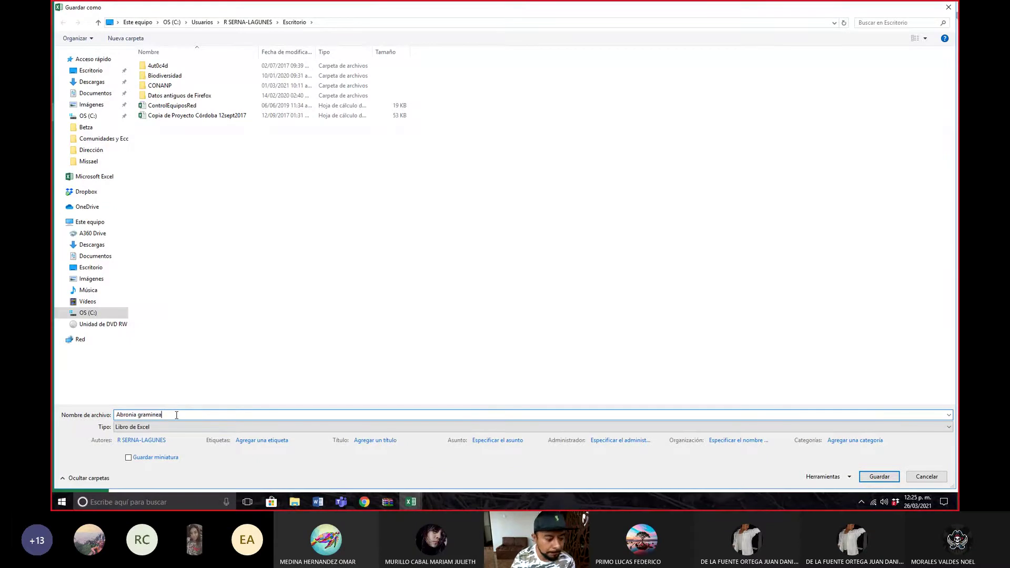
left_click(876, 477)
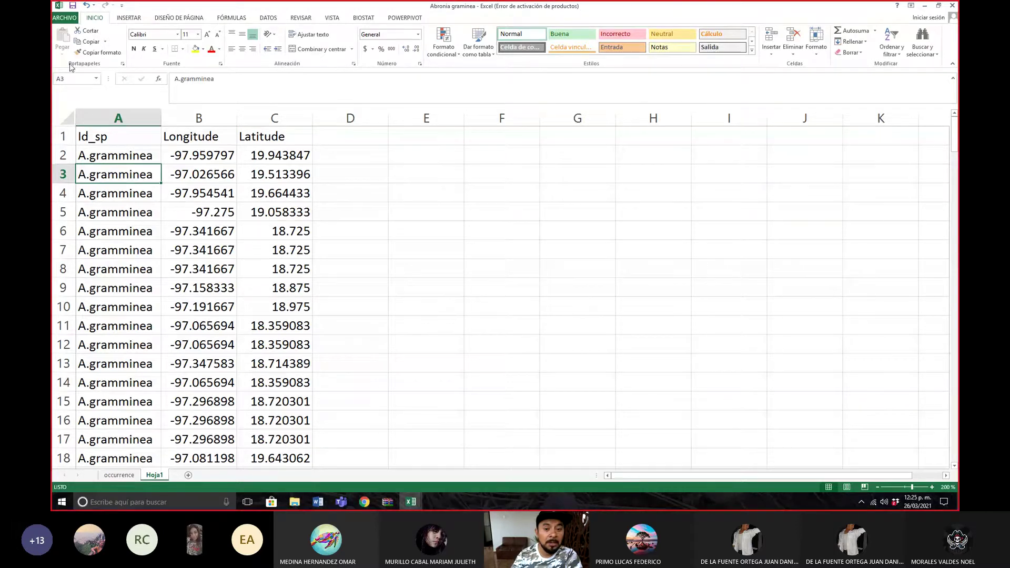
Save only the active Hoja1 sheet in the Escritorio folder as a CSV (delimitado por comas) file named Abronia graminea.
left_click(65, 19)
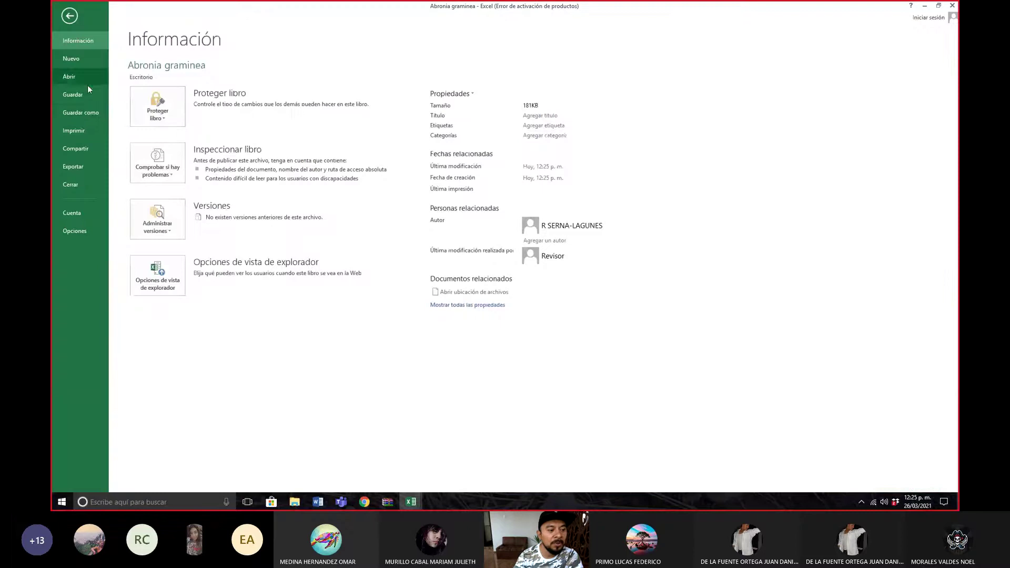
left_click(92, 114)
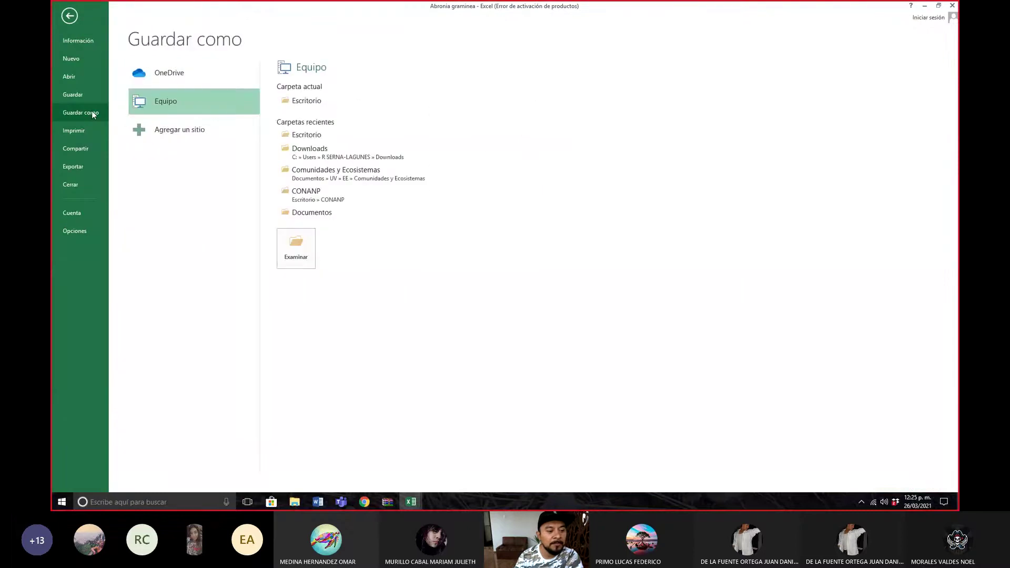
left_click(308, 101)
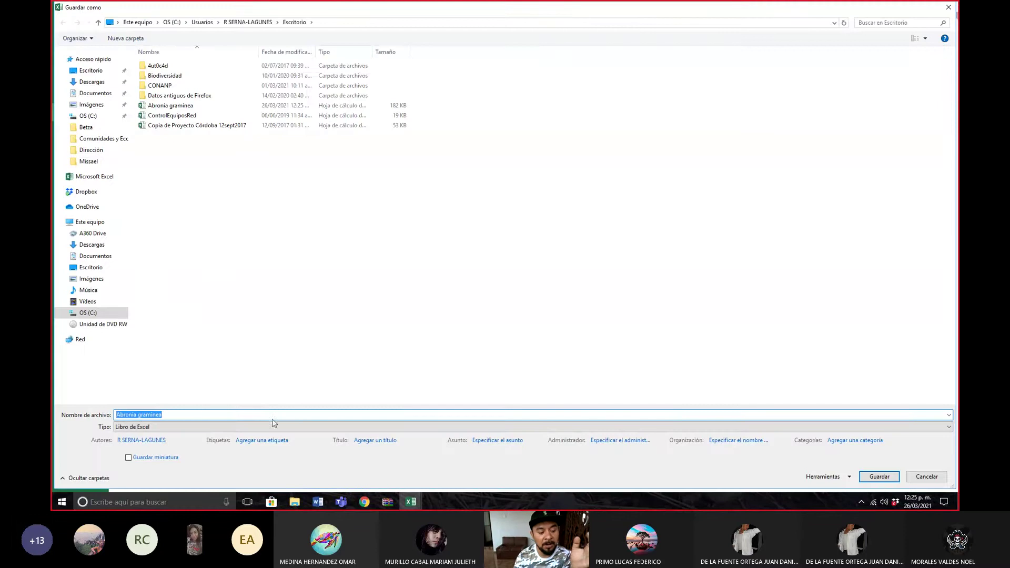
left_click(267, 427)
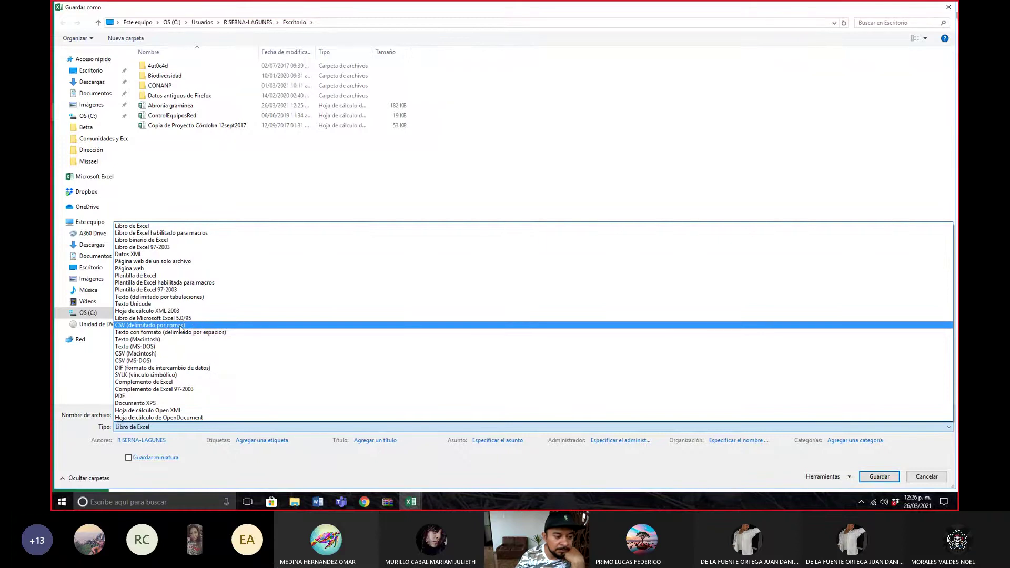
left_click(180, 325)
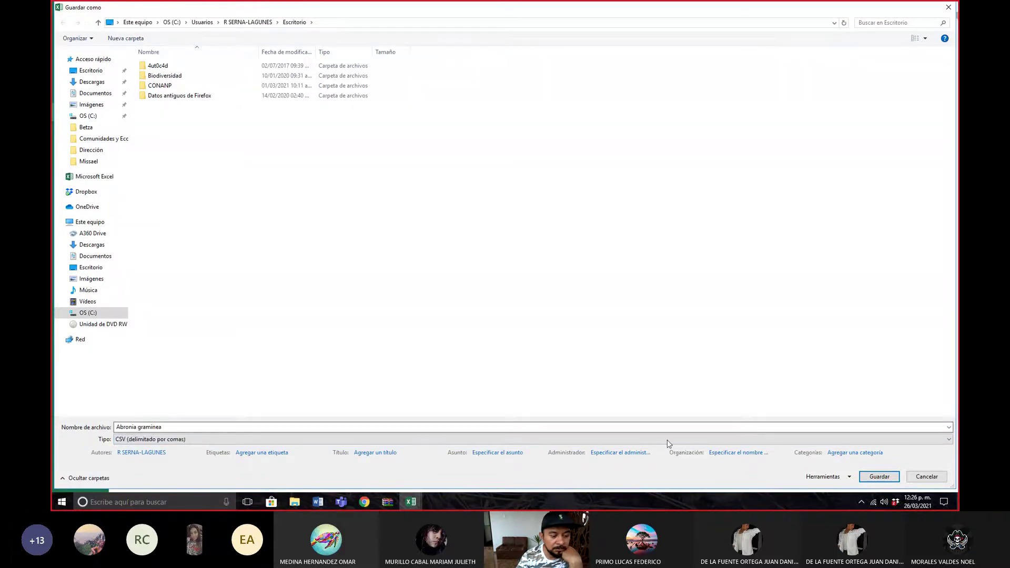
left_click(875, 476)
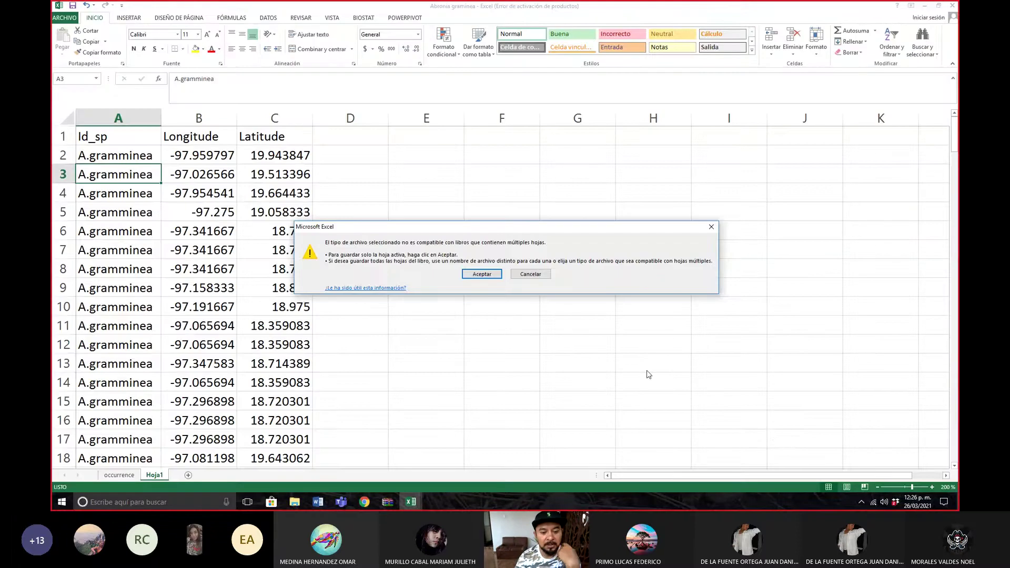
left_click(482, 274)
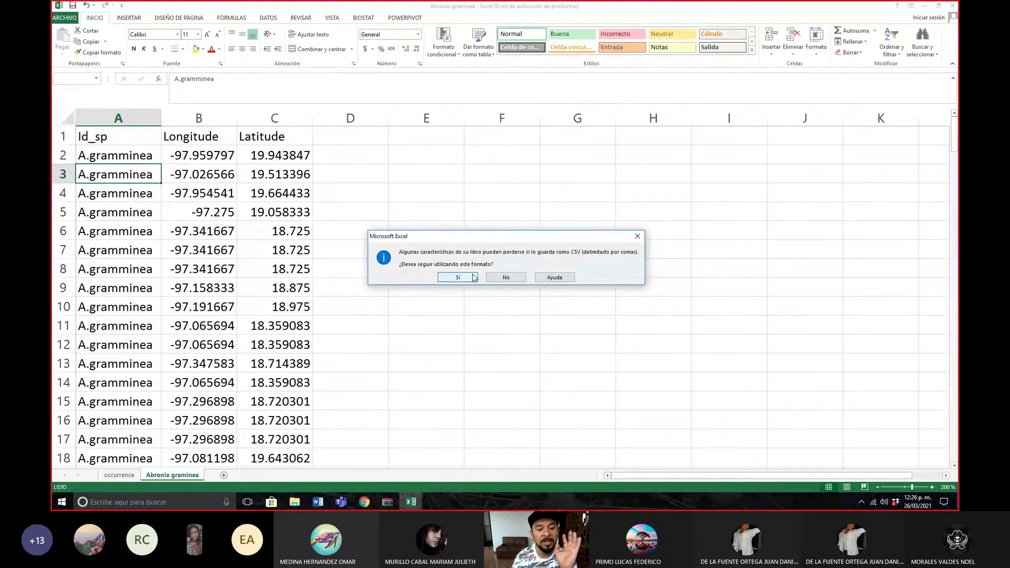
left_click(473, 277)
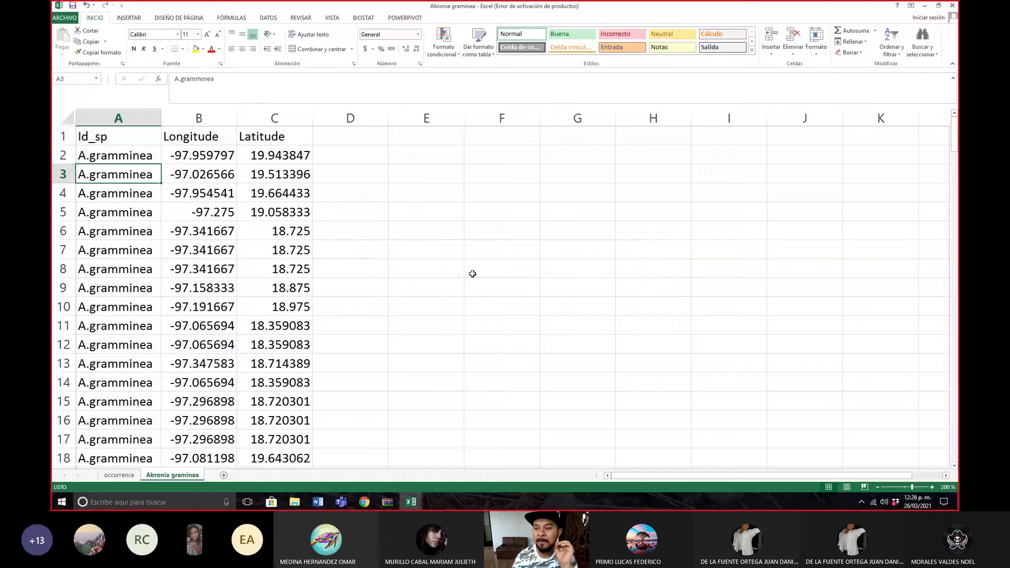
Close the Abronia graminea CSV without saving further changes and clear the remaining windows from the desktop.
left_click(953, 6)
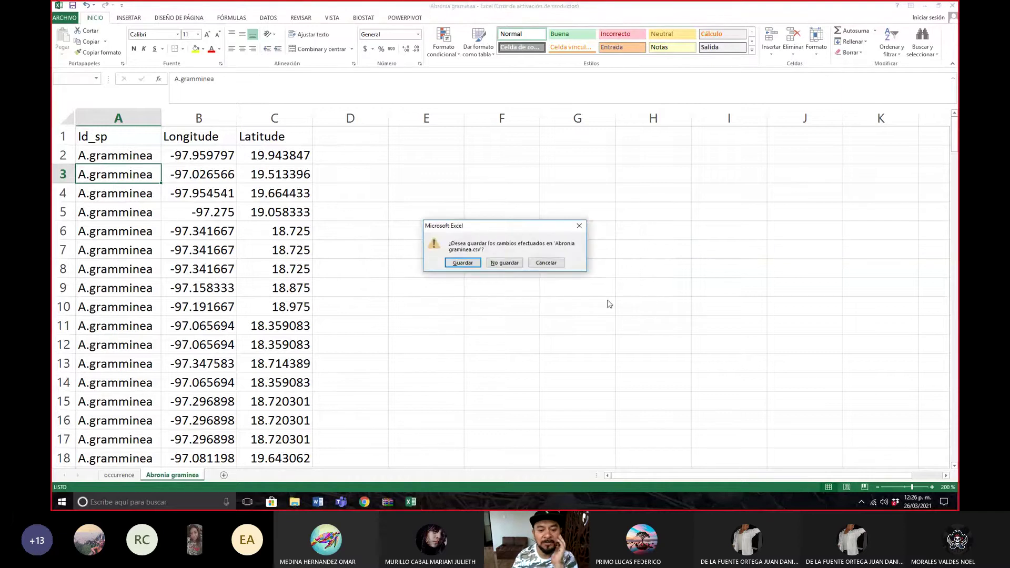
left_click(490, 264)
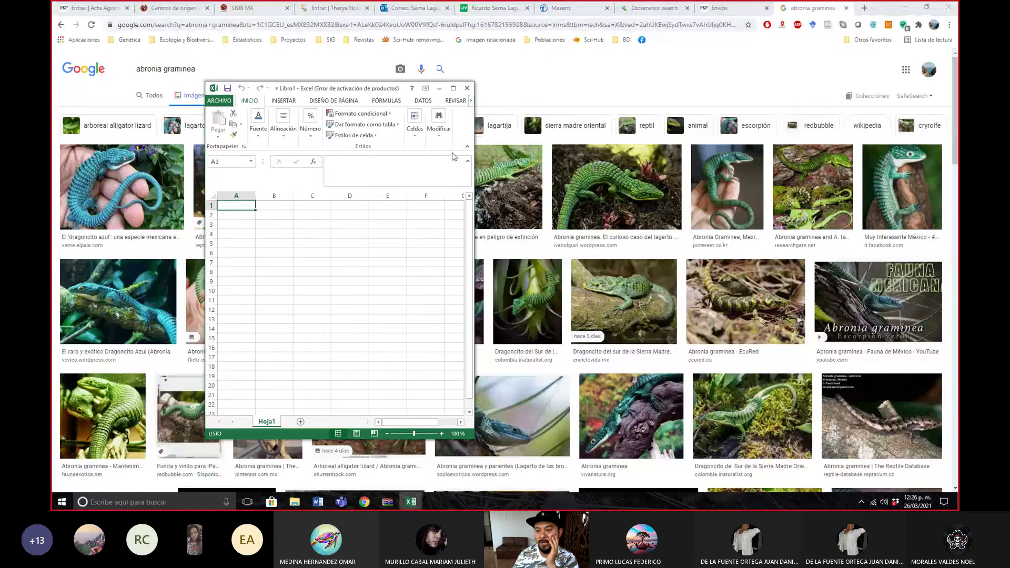
key("alt+F4")
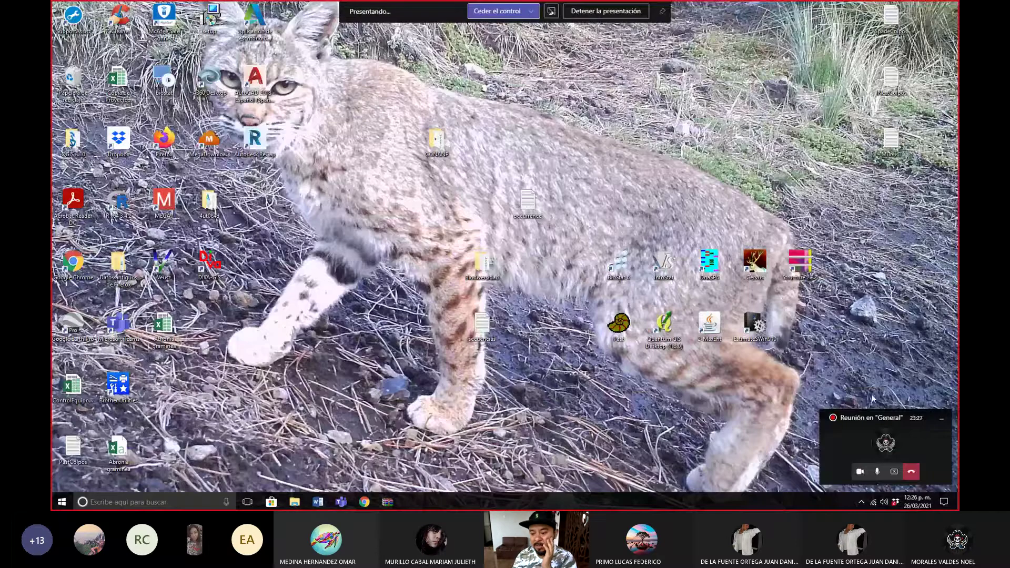
left_click(943, 422)
Move the Abronia graminea CSV to a free area of the desktop and open it maximized to check its contents.
left_click_drag(119, 447, 148, 438)
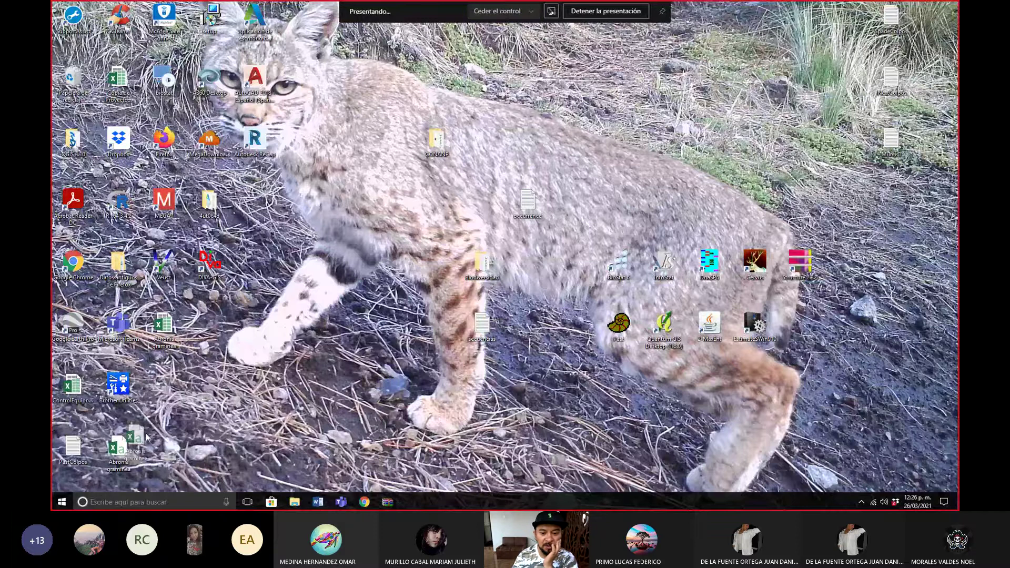
left_click_drag(147, 438, 579, 138)
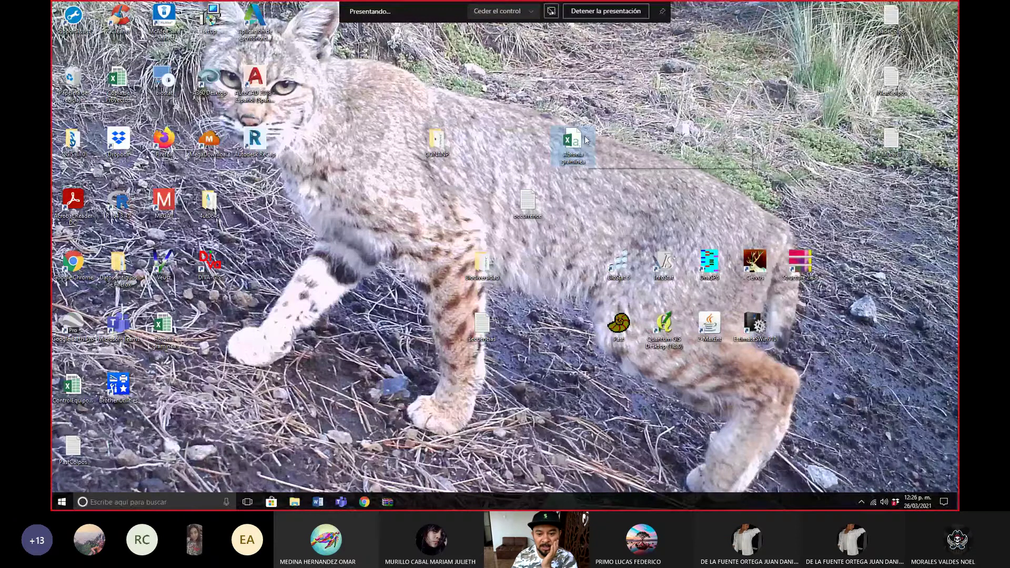
double_click(578, 138)
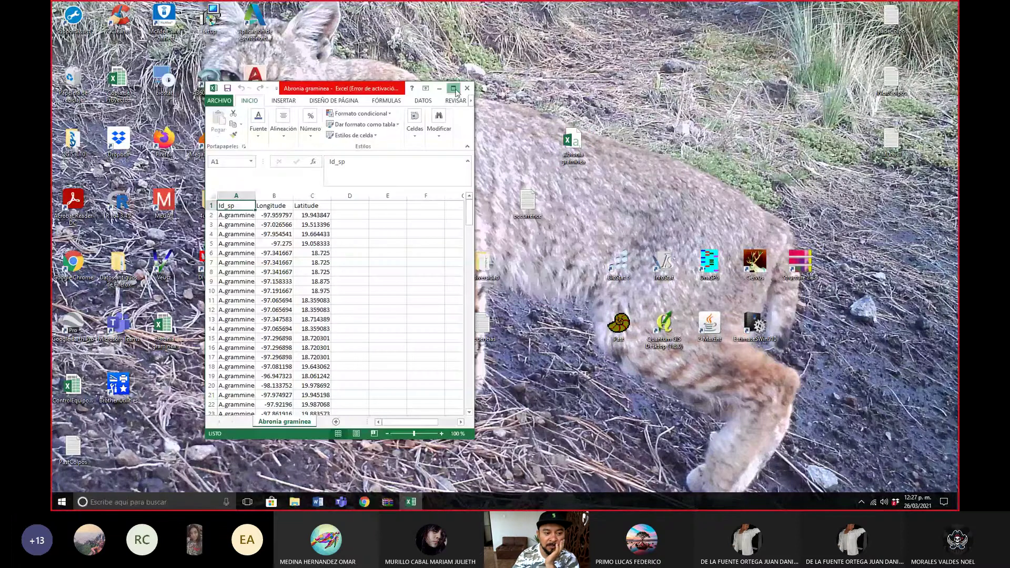
left_click(453, 85)
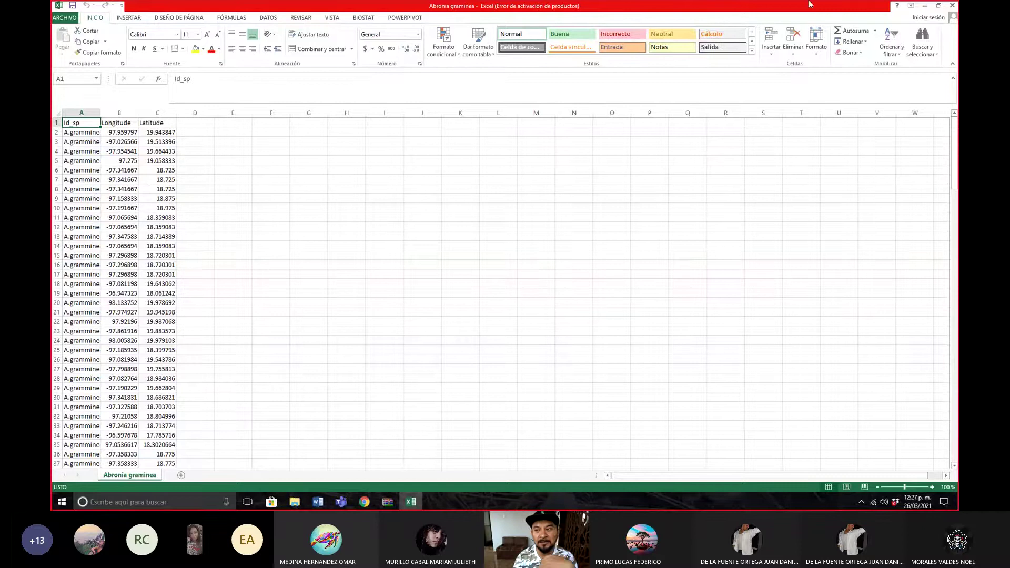
left_click(953, 4)
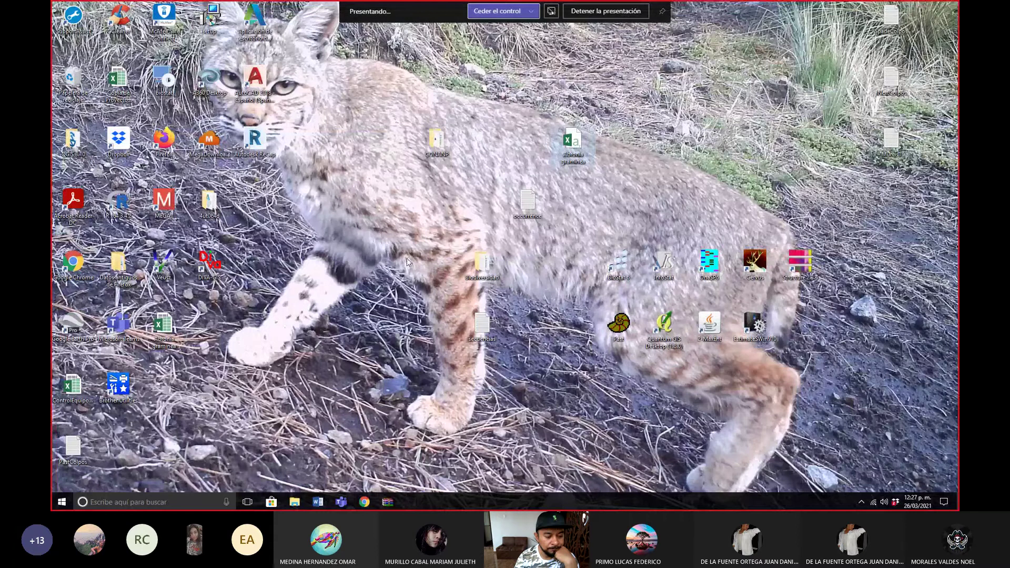
Move the Abronia graminea Excel workbook to a free spot on the desktop and open it.
left_click(75, 437)
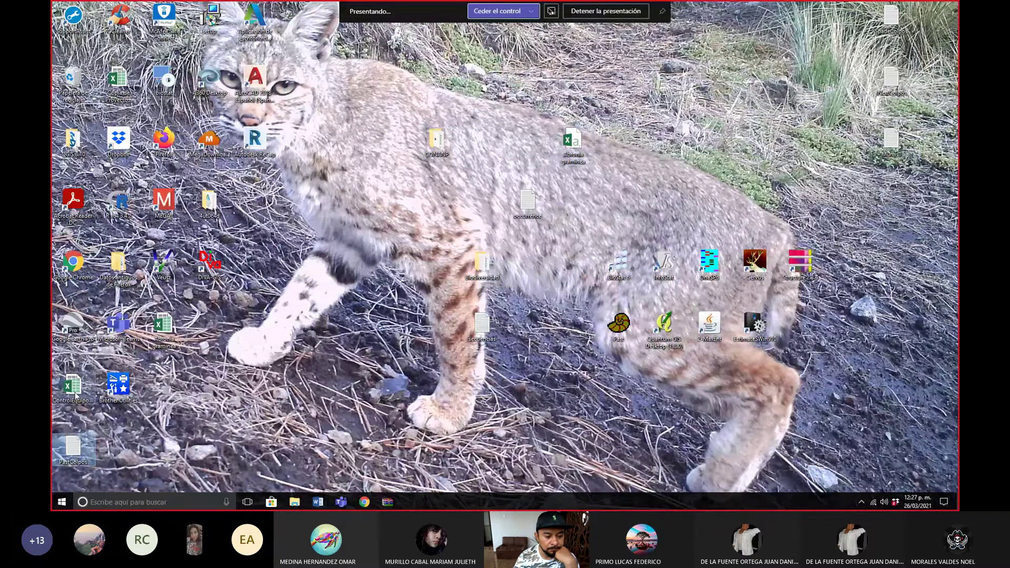
left_click_drag(175, 331, 312, 331)
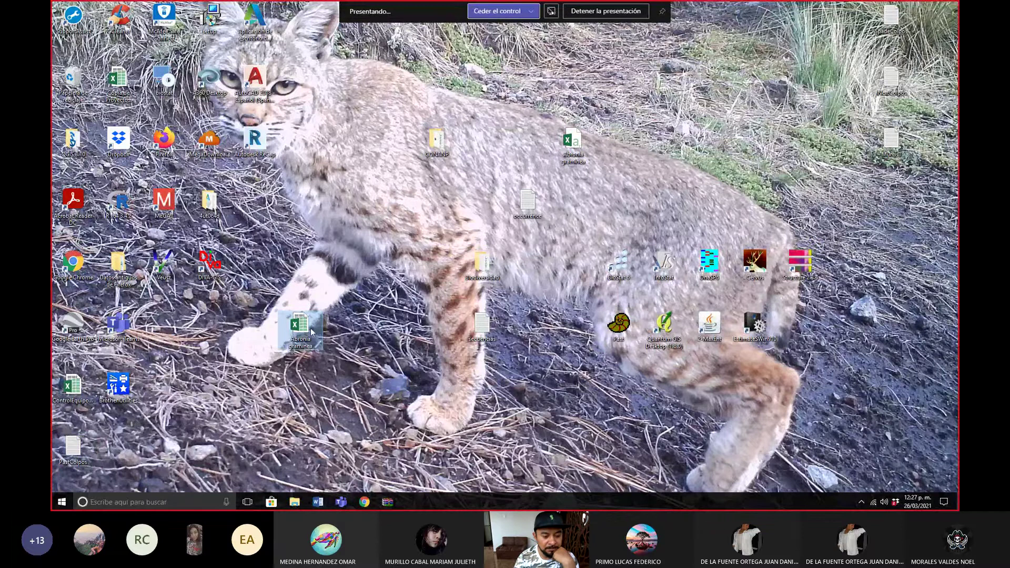
double_click(300, 328)
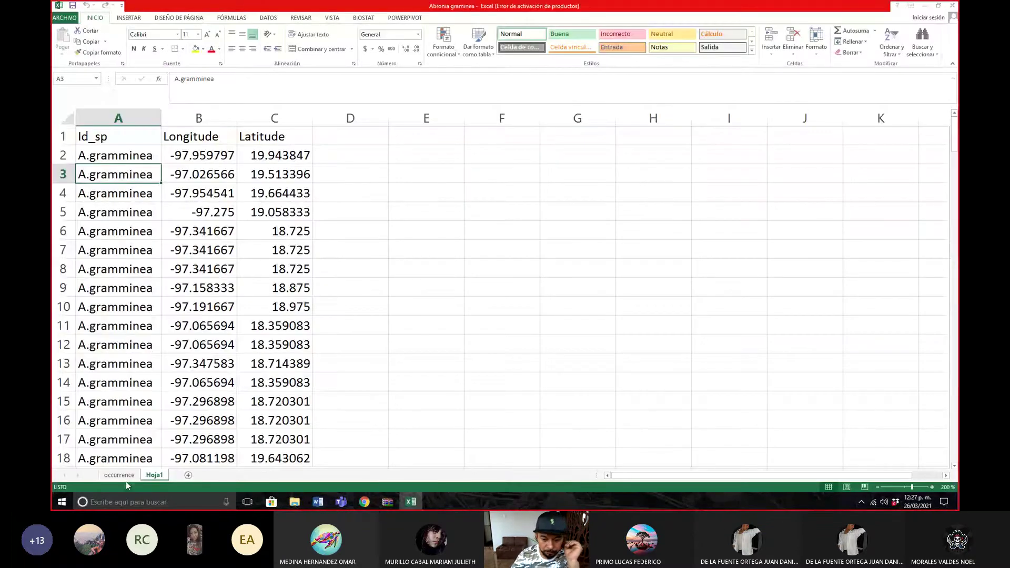
Delete the occurrence sheet from the Abronia graminea workbook, keeping only Hoja1.
left_click(617, 343)
left_click(119, 475)
right_click(123, 476)
left_click(160, 375)
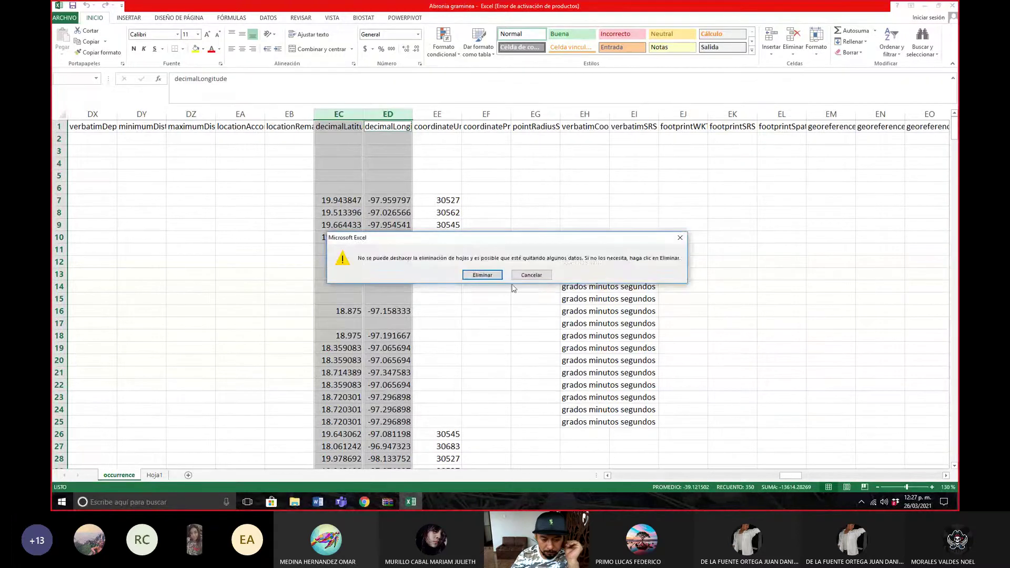
left_click(489, 275)
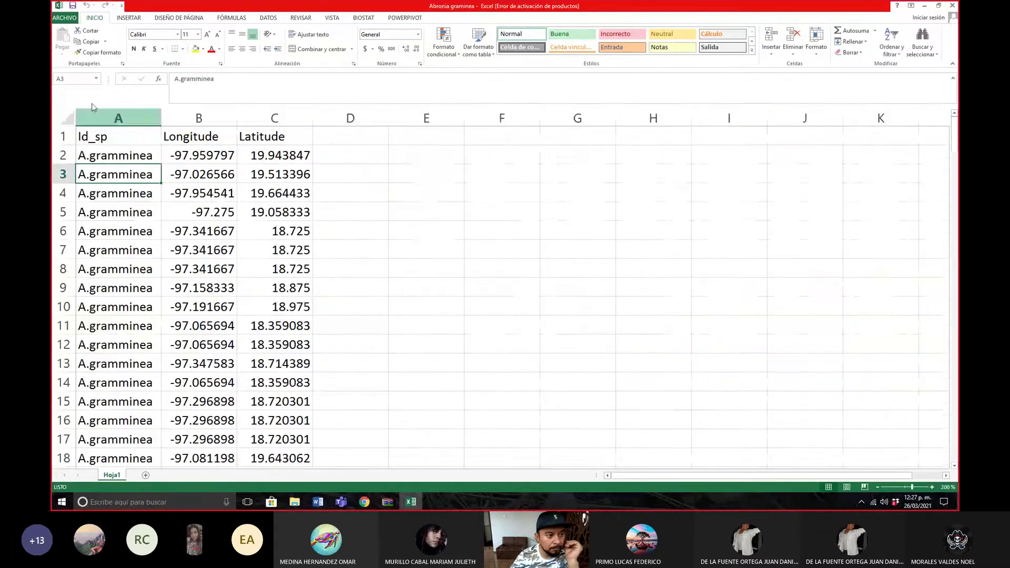
Save the single-sheet workbook in the Escritorio folder as a CSV (delimitado por comas) file named Abronia graminea2.
left_click(65, 17)
left_click(81, 114)
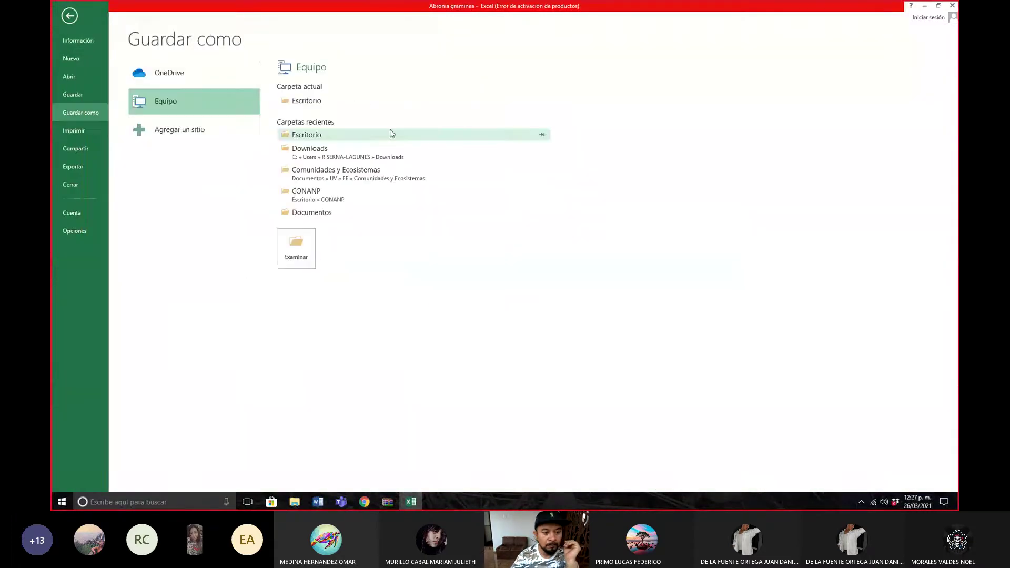
left_click(324, 99)
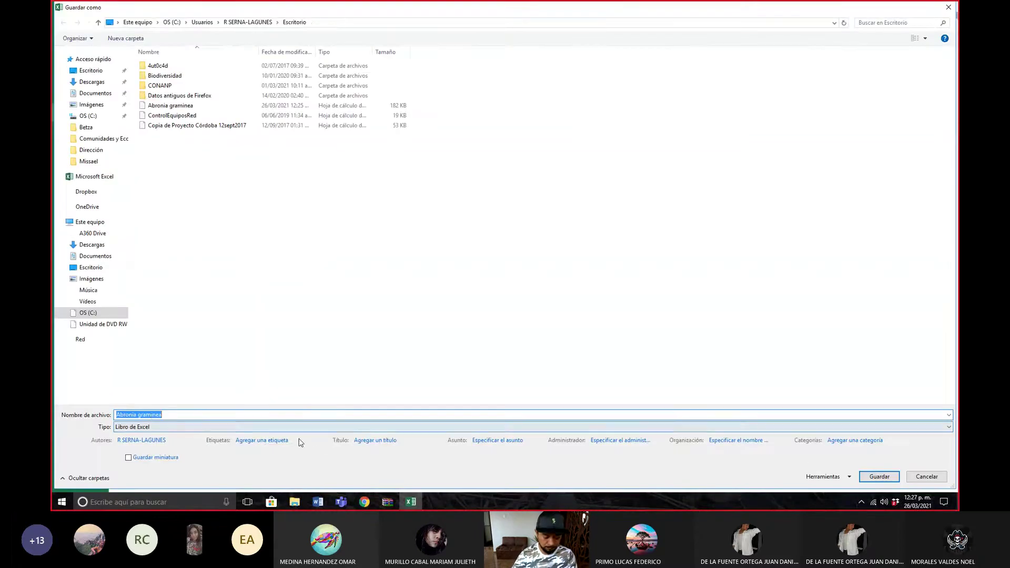
left_click(147, 415)
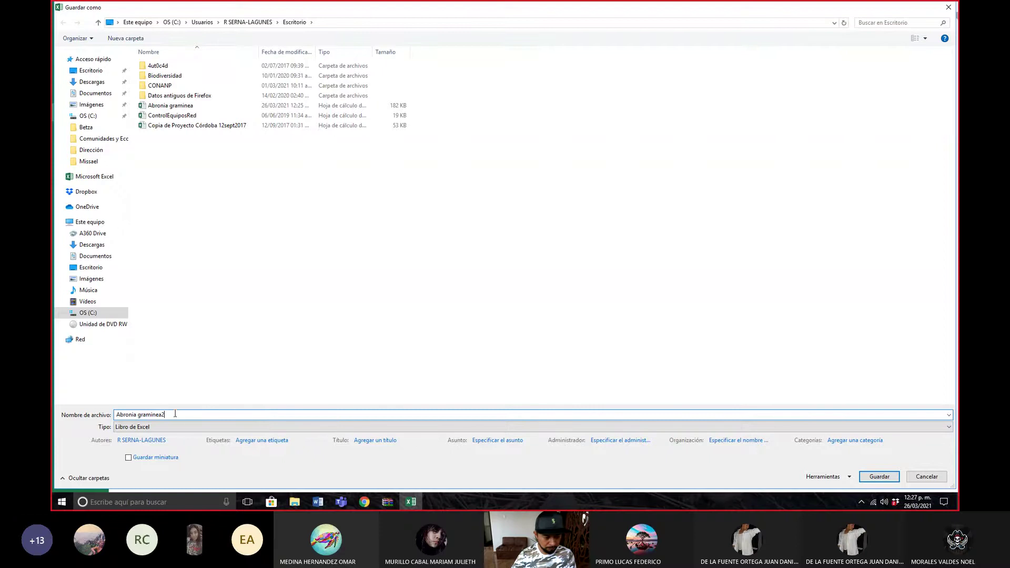
left_click(598, 429)
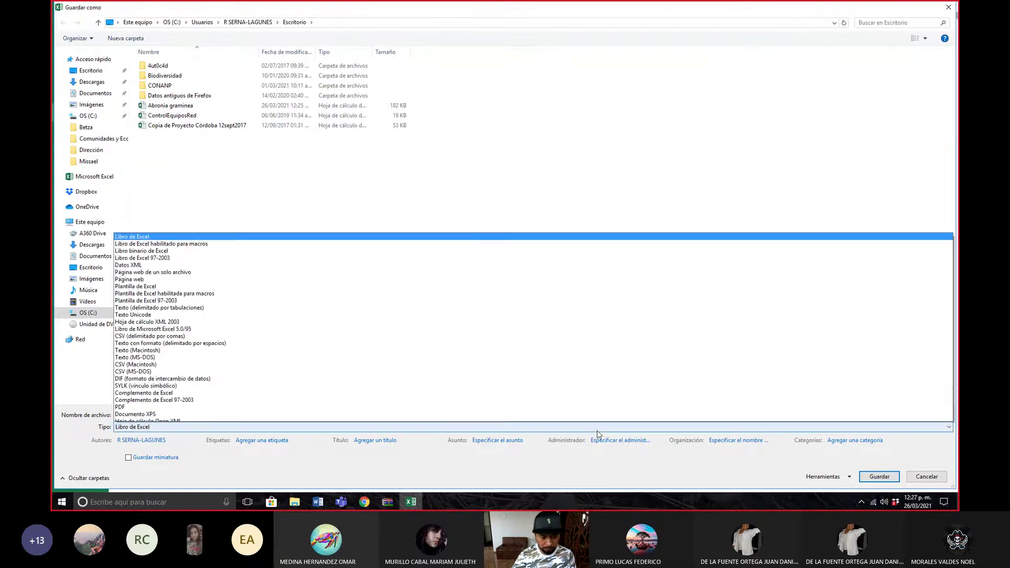
left_click(289, 325)
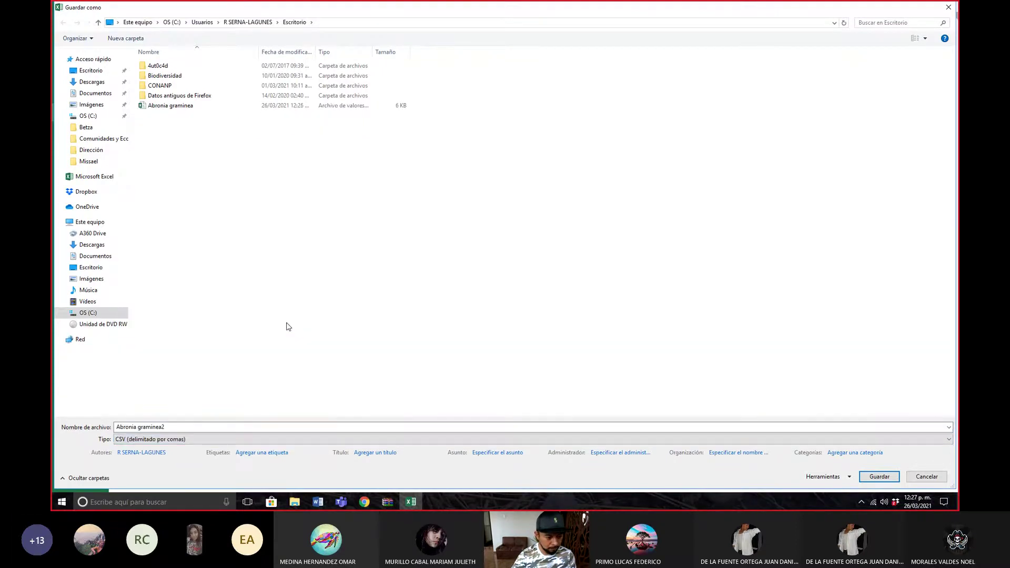
left_click(878, 478)
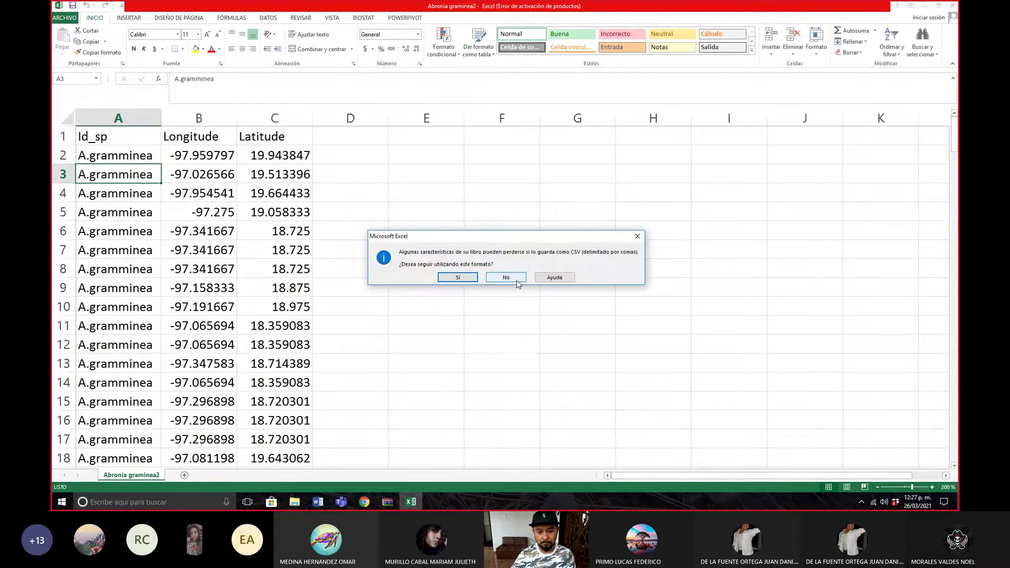
left_click(457, 278)
Close the file, saving its changes over the existing Abronia graminea2.csv and keeping the CSV format.
left_click(953, 5)
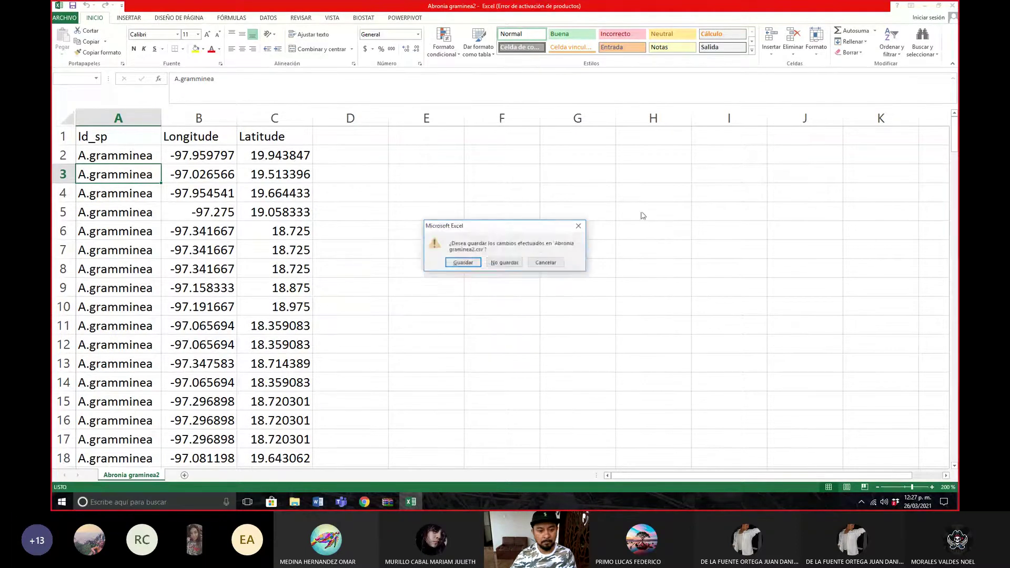
left_click(463, 263)
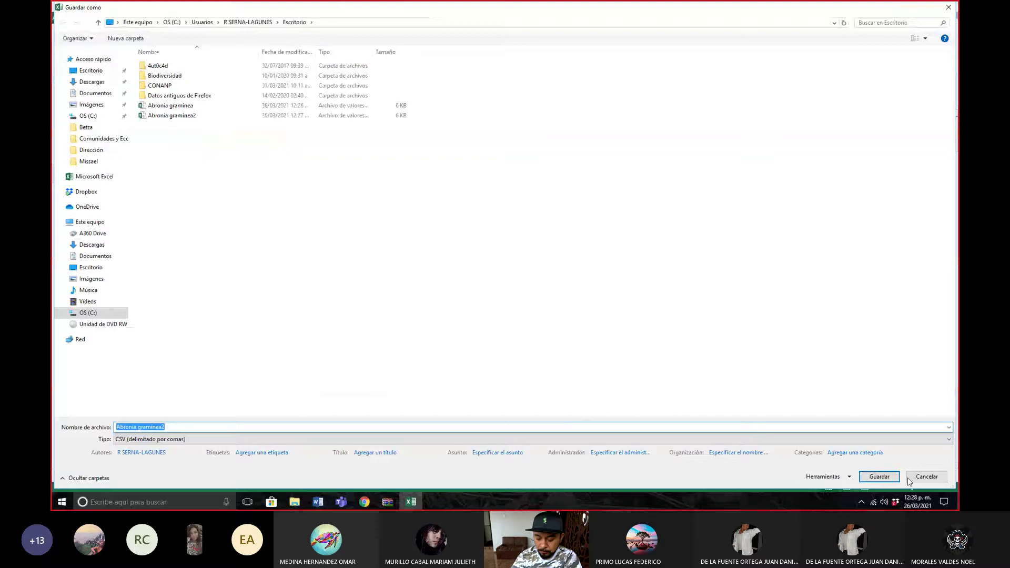
left_click(880, 477)
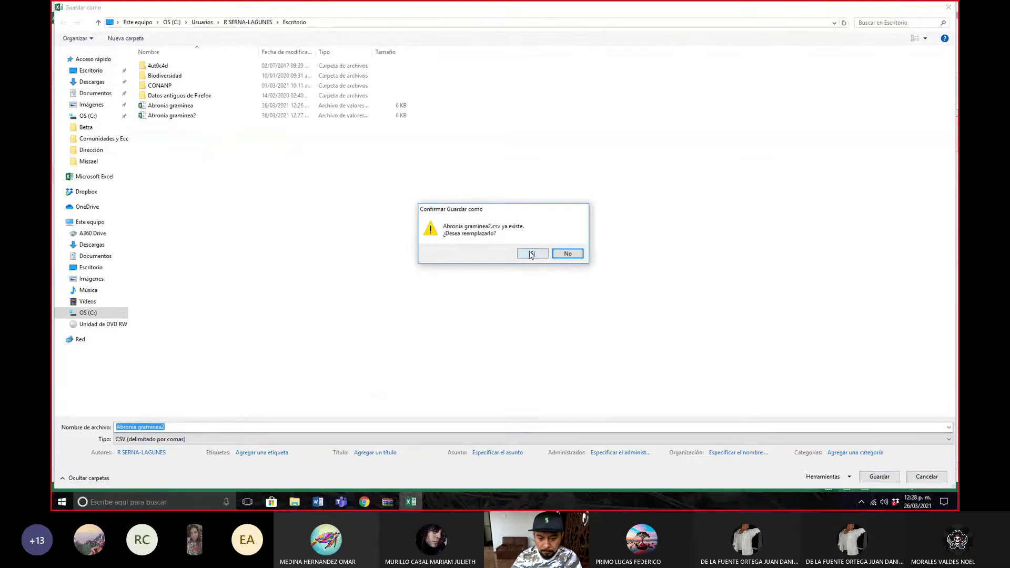
left_click(531, 255)
left_click(466, 278)
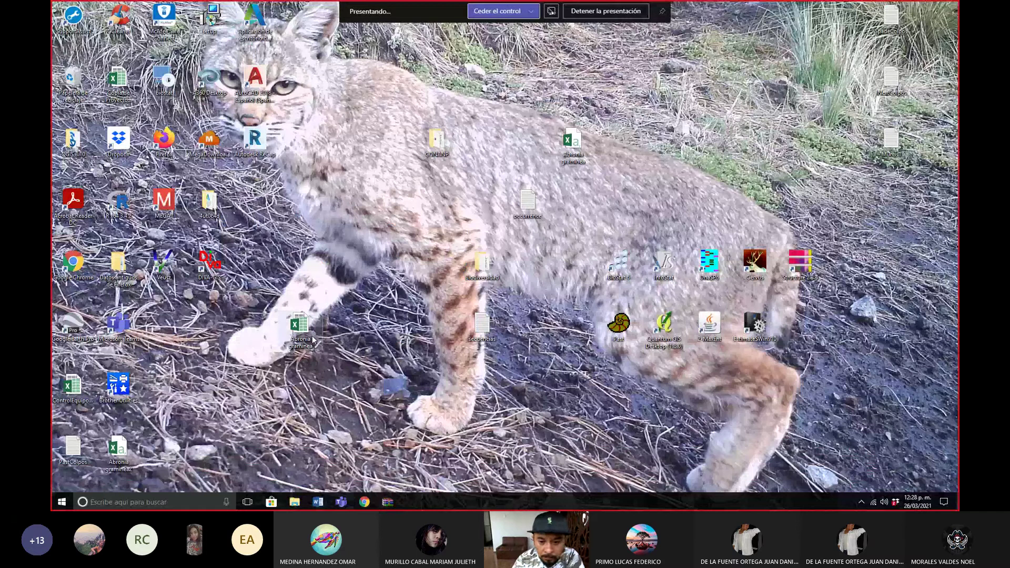
Open the Abronia graminea2 CSV from the desktop to check its columns, dismiss the Office activation wizard and close the file.
double_click(126, 442)
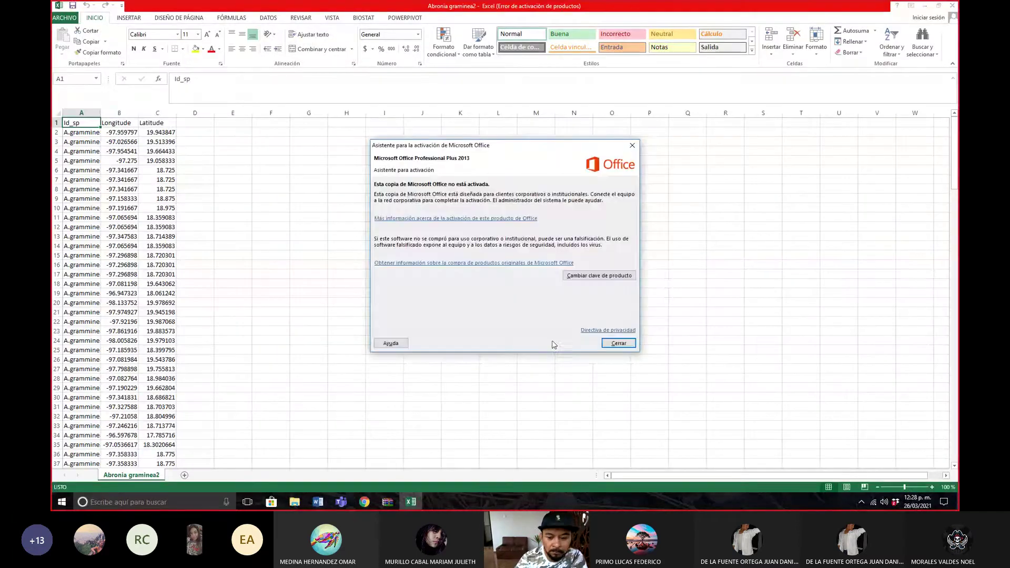
left_click(618, 343)
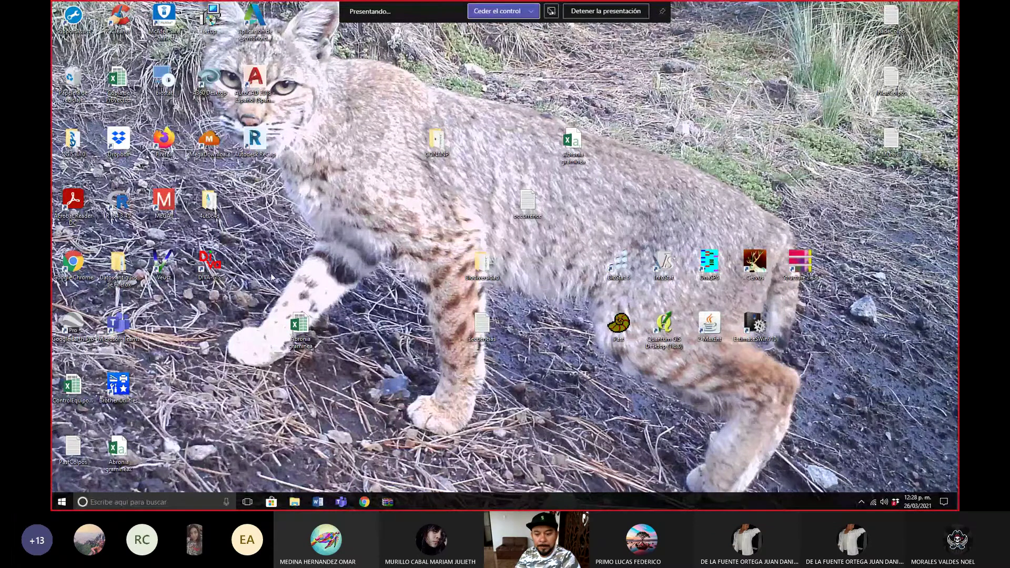
Launch the Maximum Entropy Species Distribution Modeling program from the desktop and move its window to a clear central area.
double_click(711, 326)
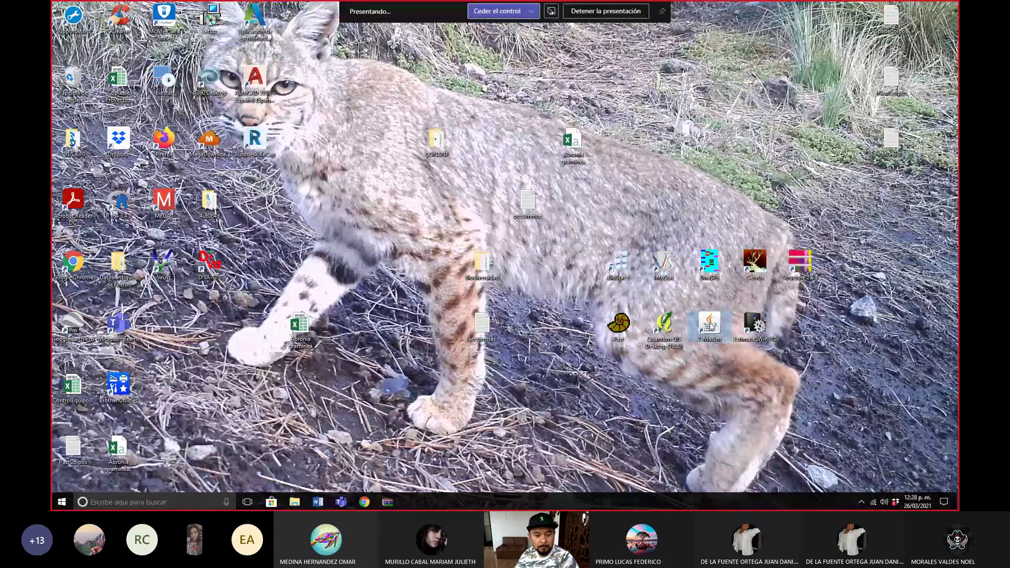
left_click_drag(301, 12, 565, 80)
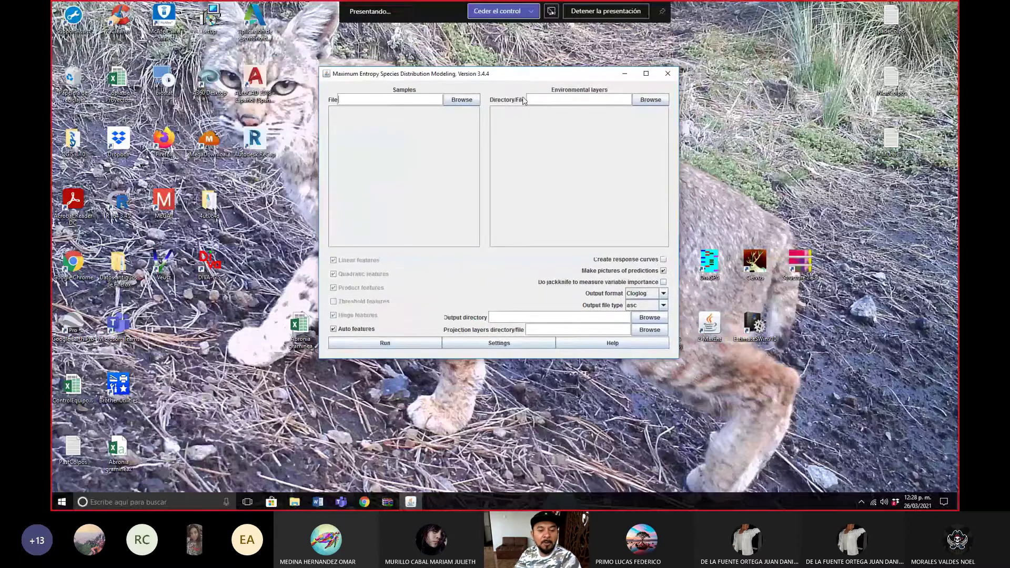
Load Abronia graminea.csv from the Desktop as the samples file and close the modeling program.
mouse_move(523, 101)
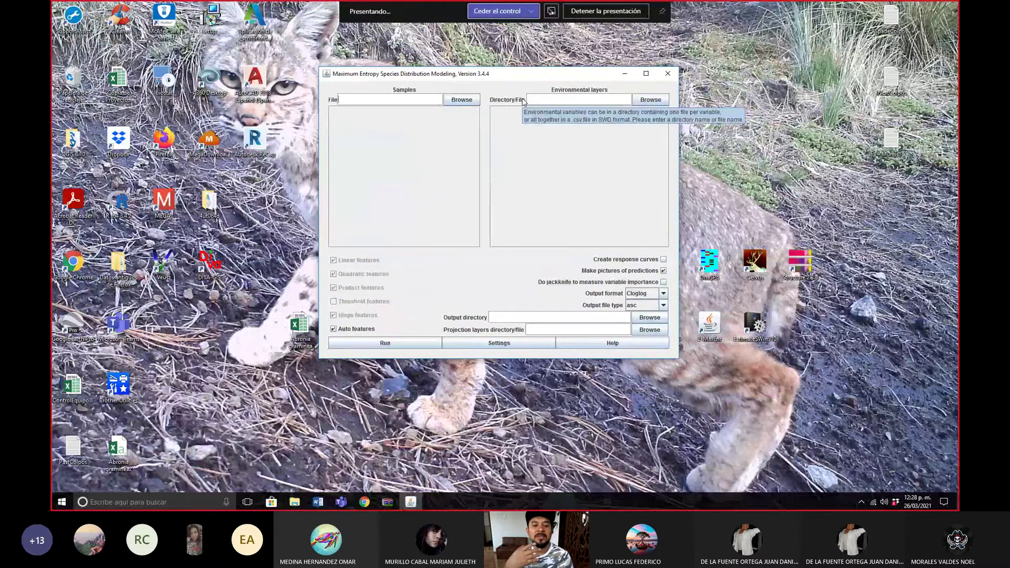
left_click(463, 101)
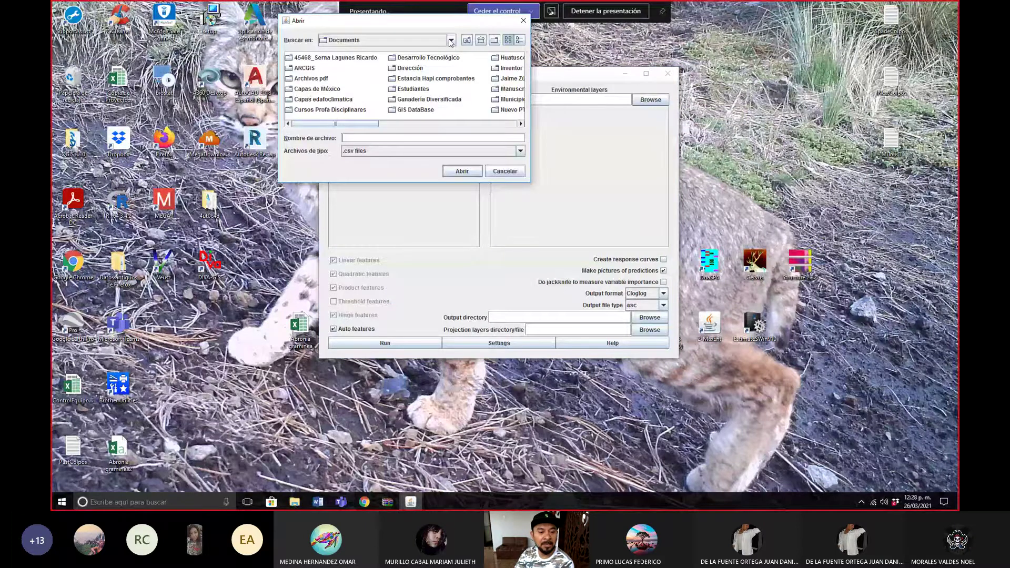
left_click(451, 40)
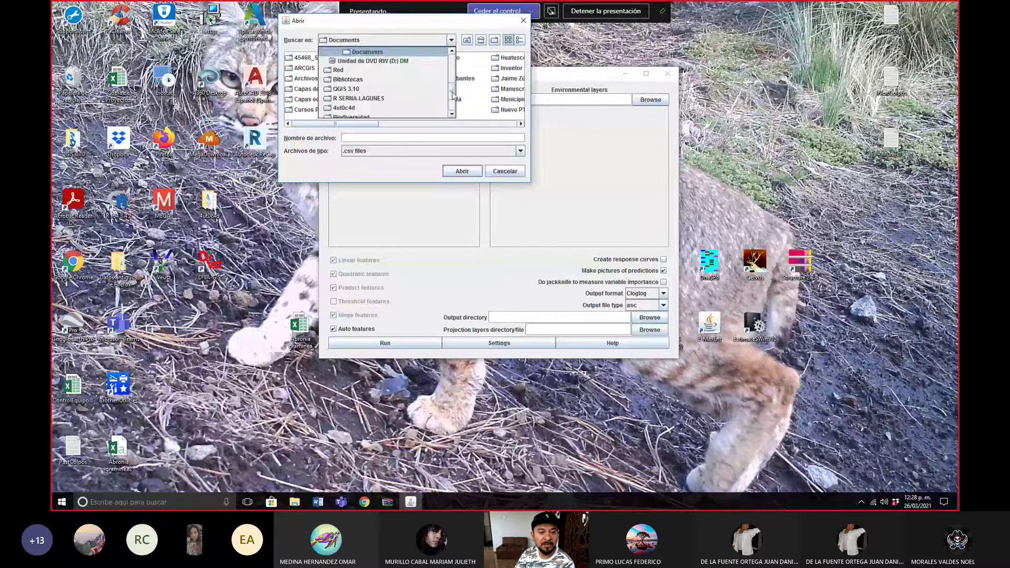
scroll(363, 70, "up", 5)
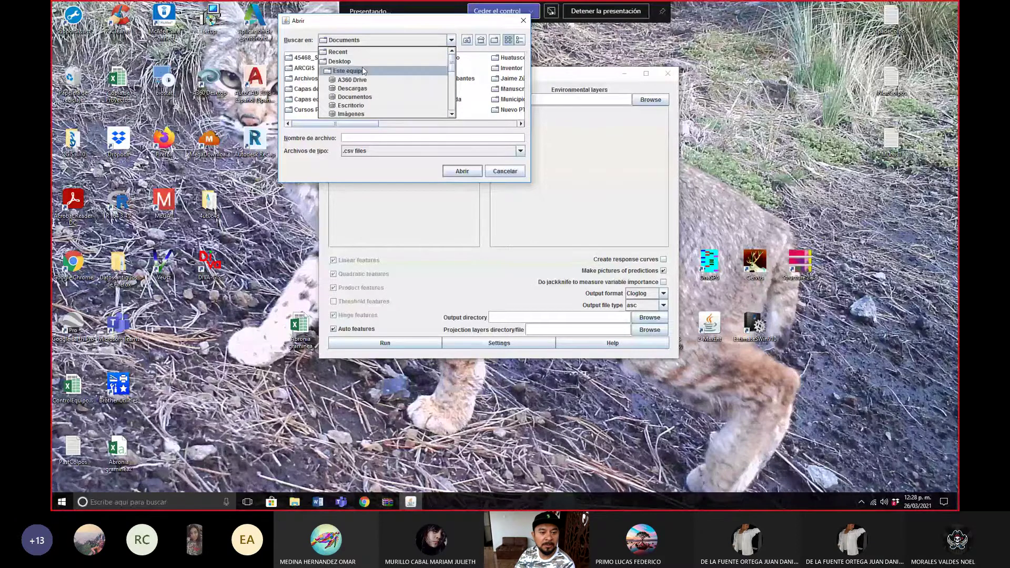
left_click(347, 62)
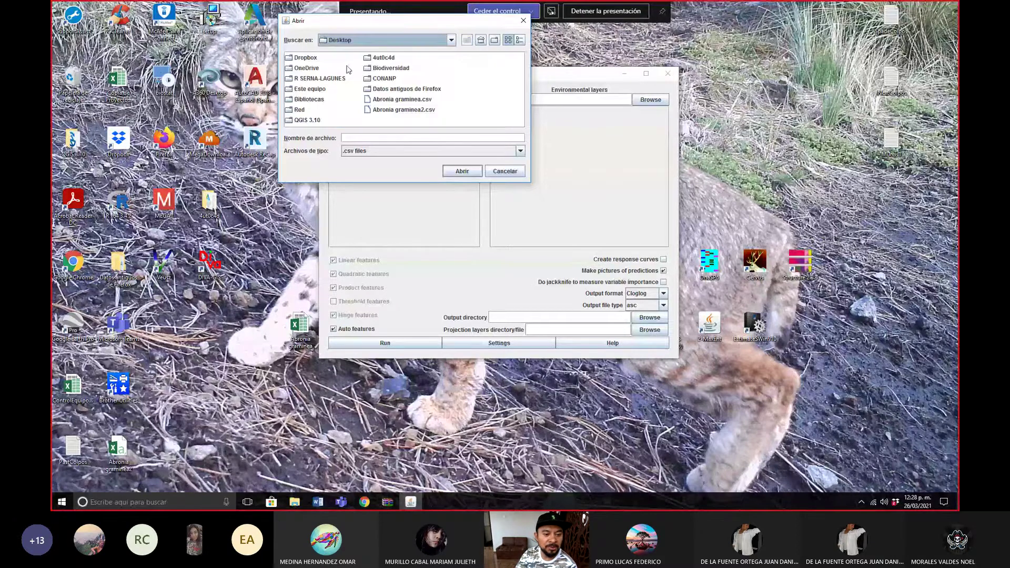
left_click(401, 100)
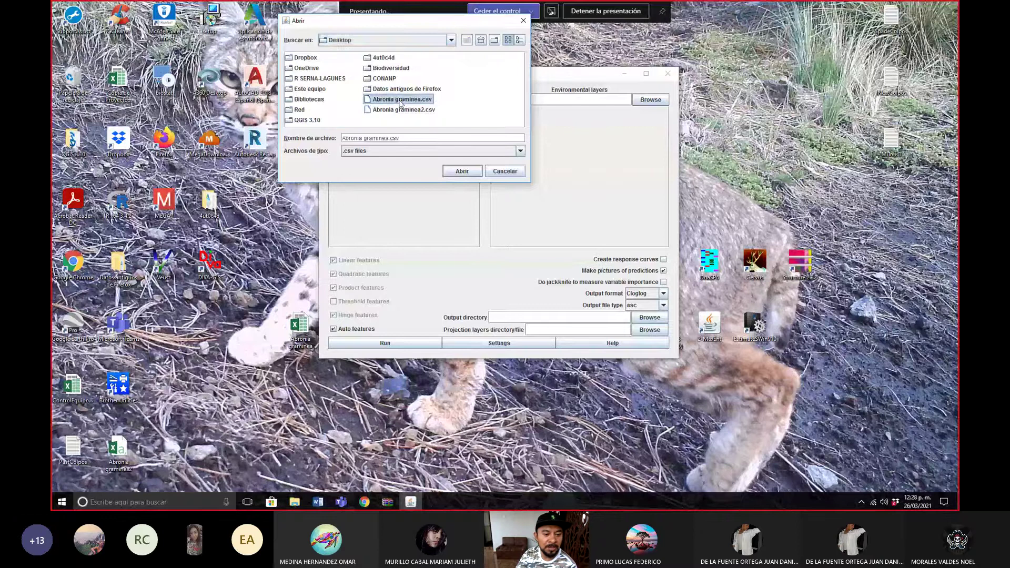
left_click(463, 171)
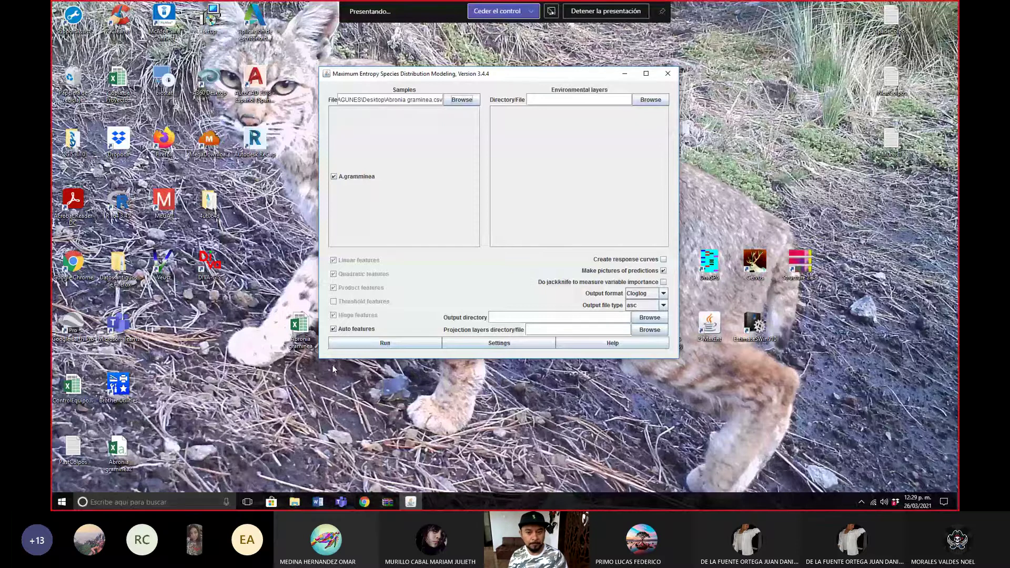
key("alt+F4")
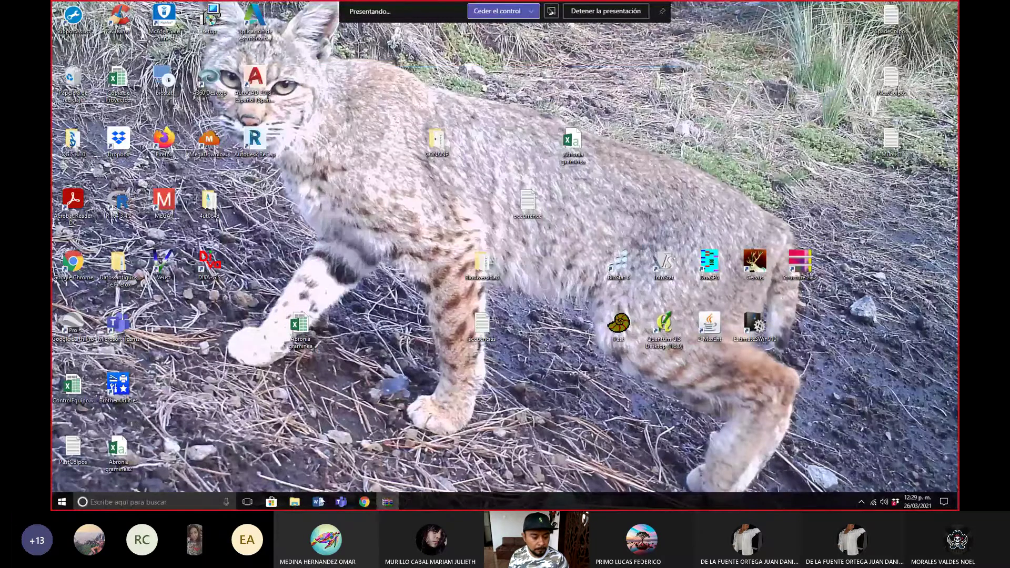
Launch the Maximum Entropy modeling program from the Documents > Software > MaxEnt folder and move its window toward the screen's center.
mouse_move(296, 501)
mouse_move(318, 469)
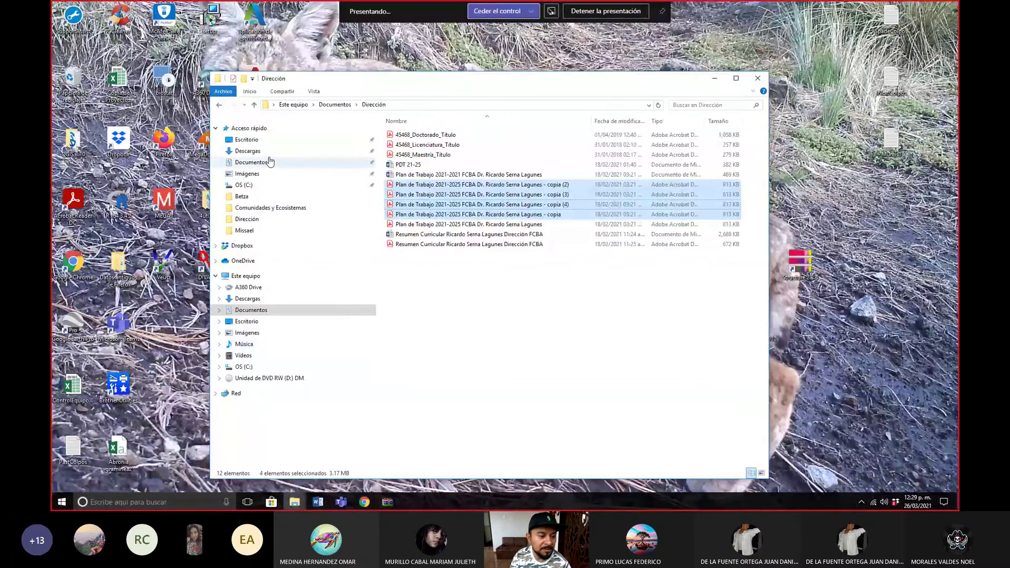
left_click(269, 161)
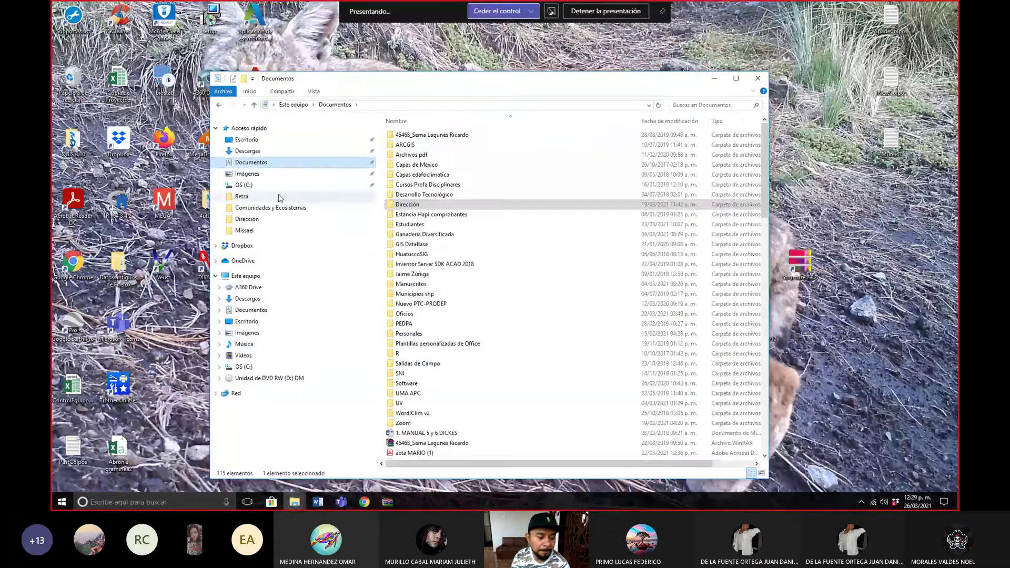
double_click(420, 383)
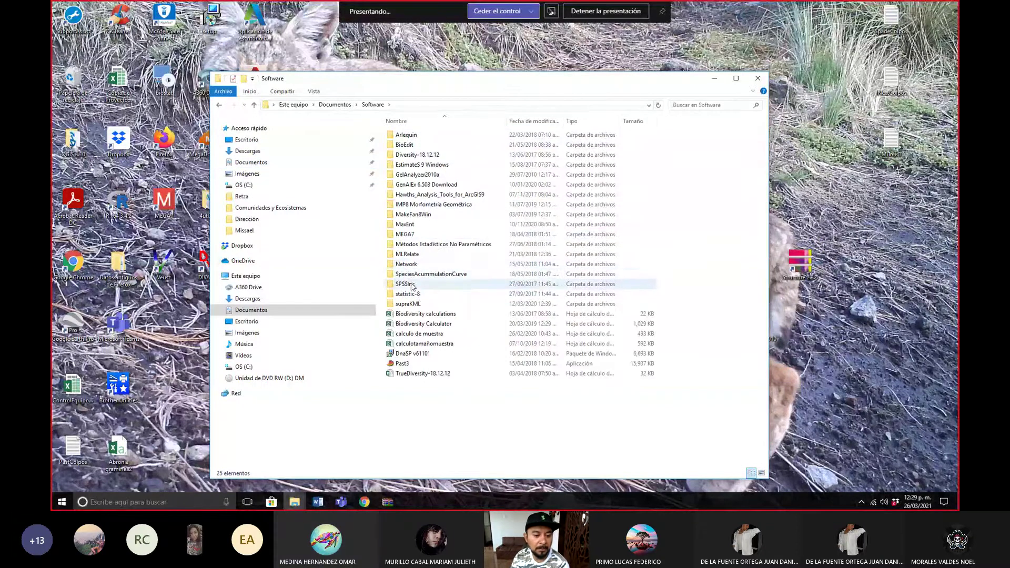
double_click(408, 225)
double_click(405, 145)
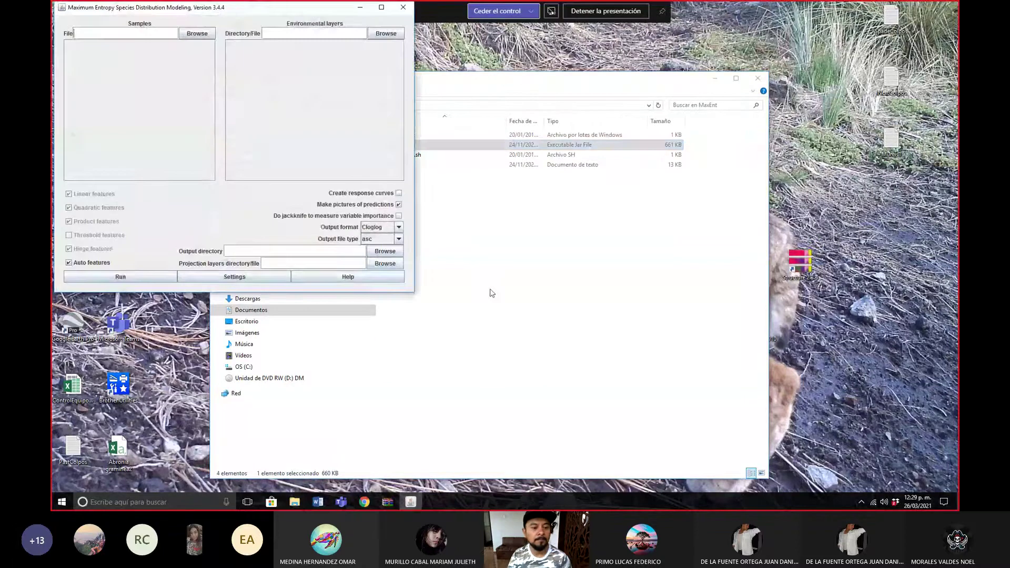
left_click_drag(280, 14, 541, 94)
Load Abronia graminea.csv from the Desktop as the samples file.
left_click(459, 112)
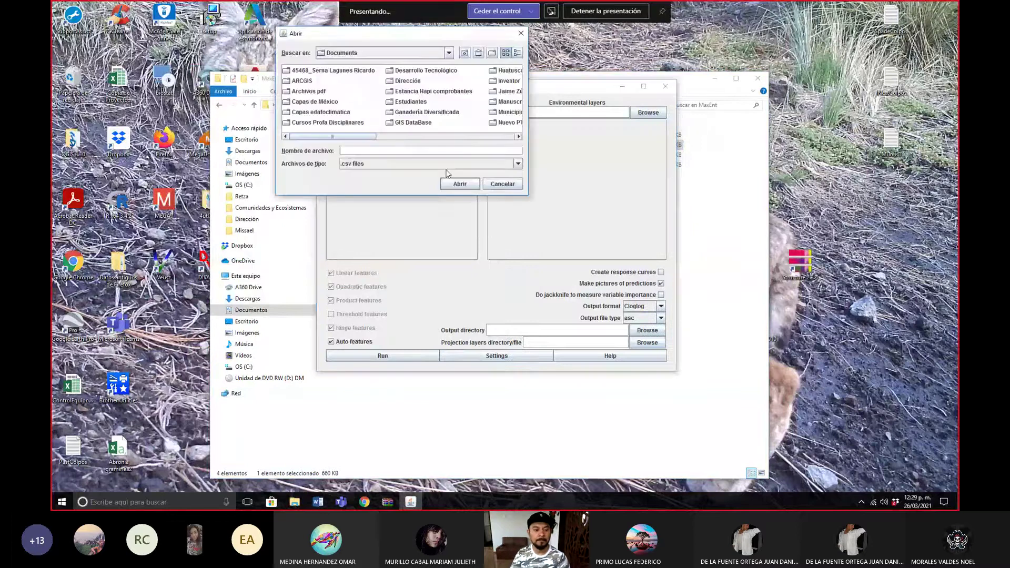
left_click(449, 52)
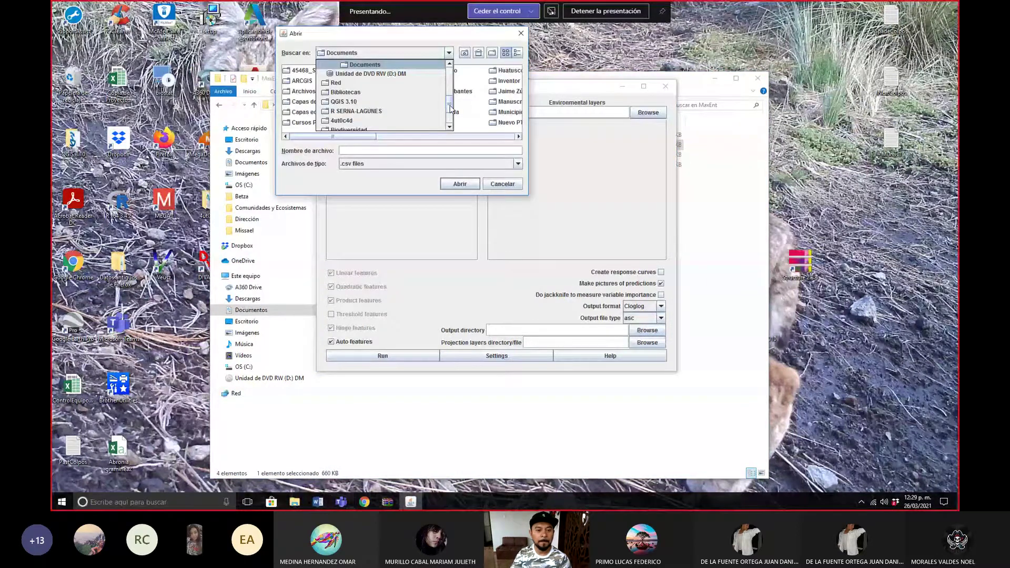
scroll(451, 108, "up", 2)
left_click(387, 68)
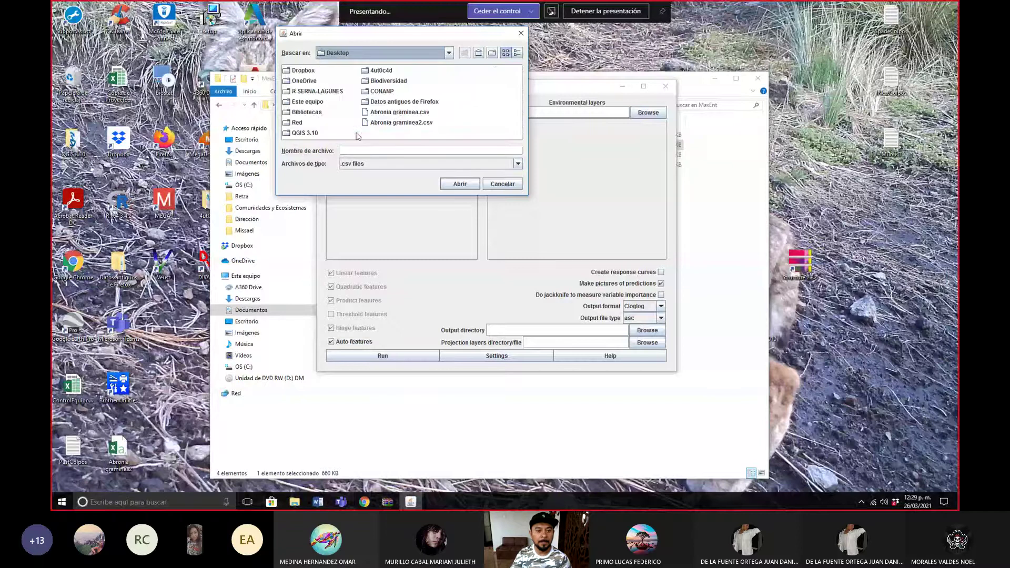
left_click(398, 112)
left_click(461, 184)
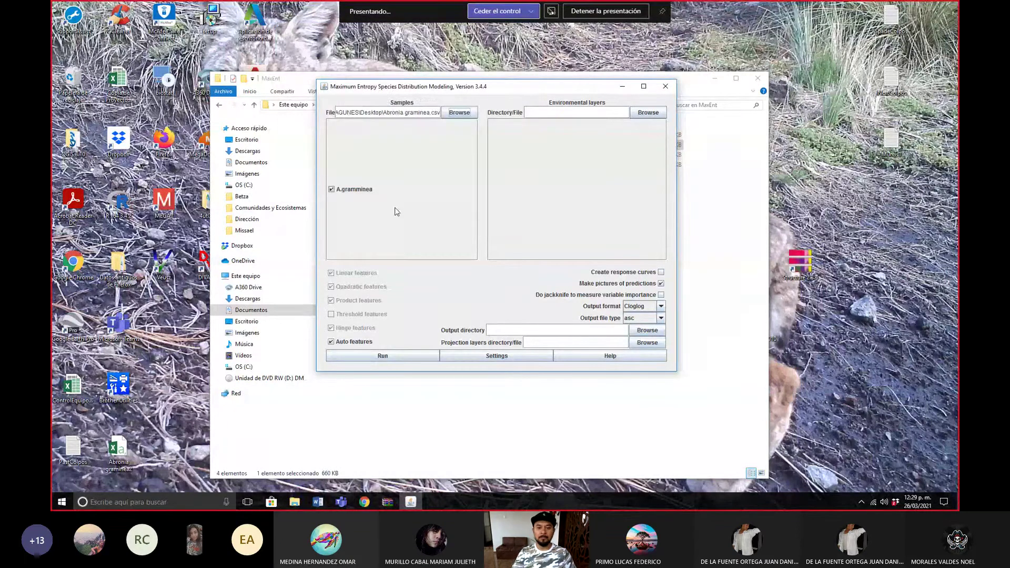
Switch to the Microsoft Teams meeting and bring forward the General channel window of the Comunidades y Ecosistemas team.
left_click(341, 503)
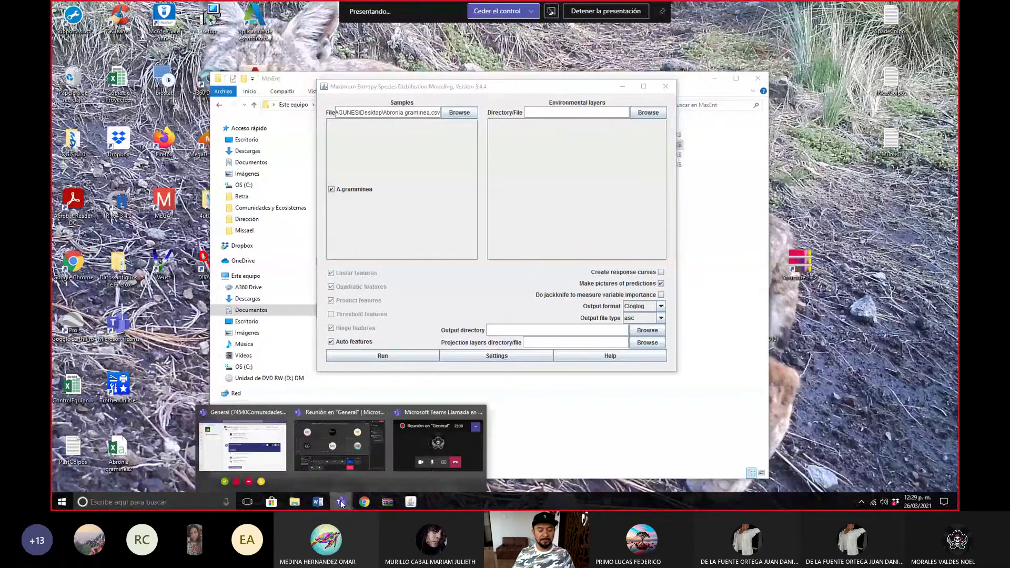
left_click(378, 453)
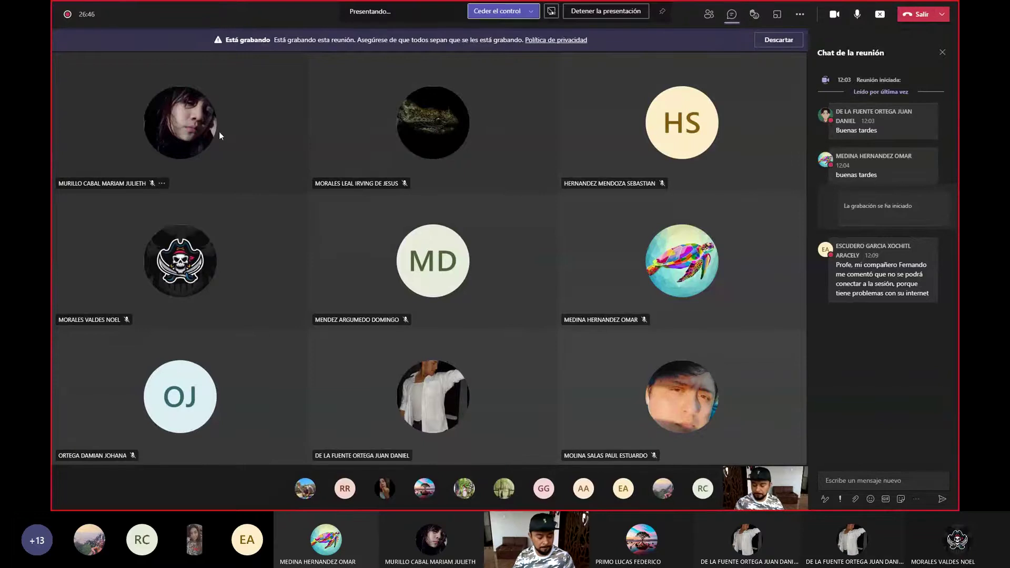
key("alt+Tab")
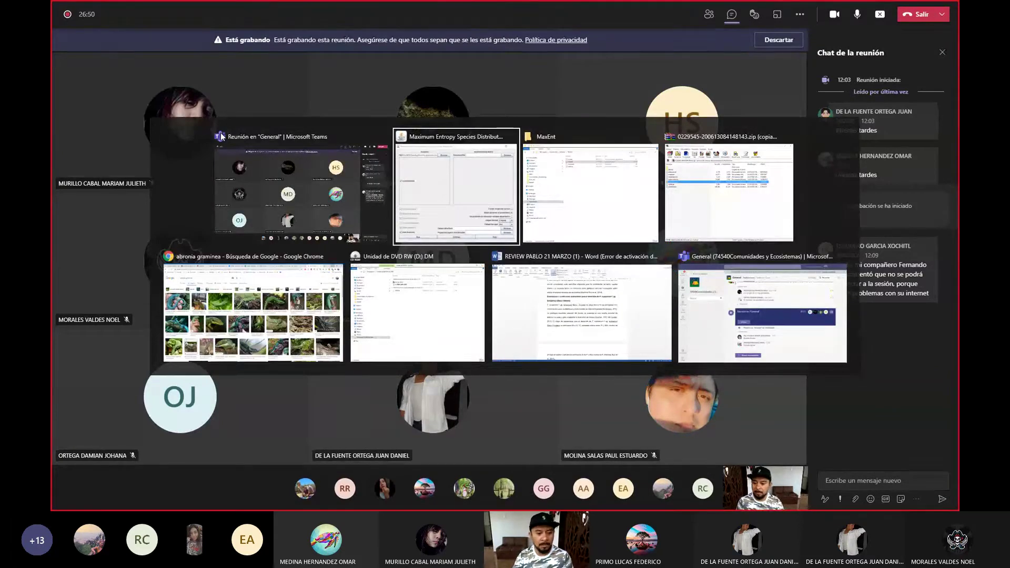
mouse_move(782, 269)
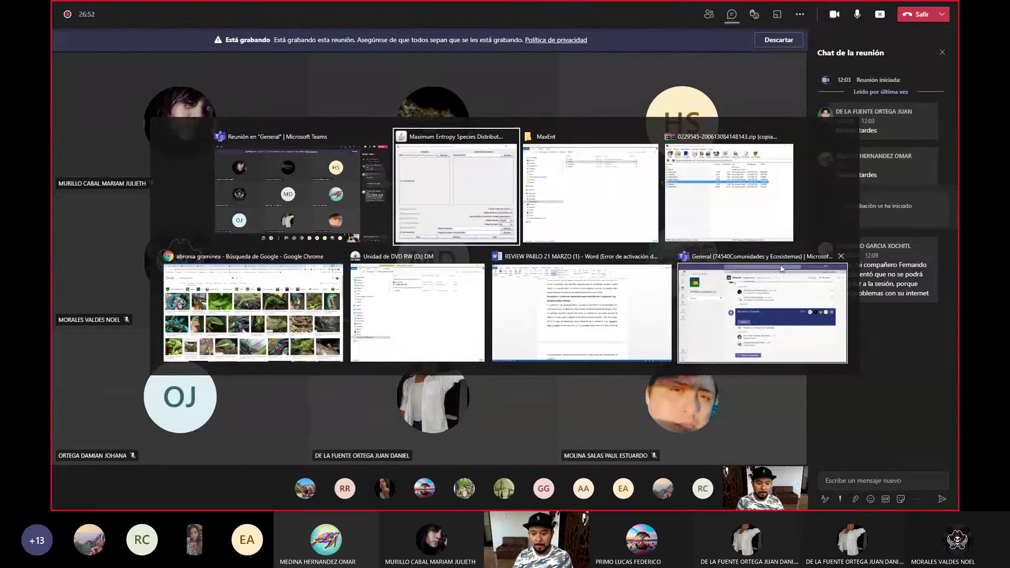
key("alt+Tab")
key("Tab")
key("Tab")
key("Tab")
key("Tab")
key("Tab")
key("Tab")
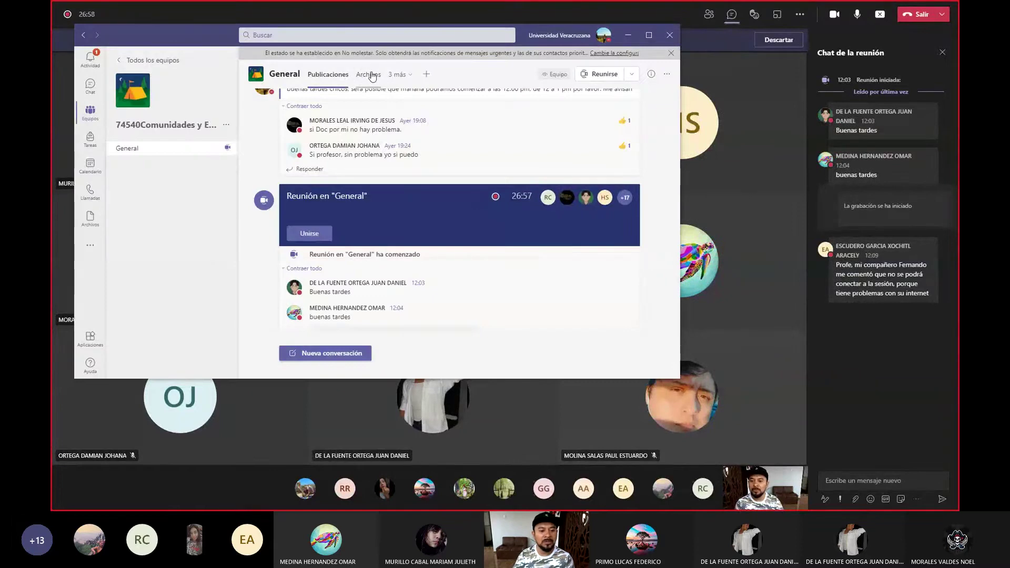
Examine the channel's files in Variables Ambientales > variables climáticas para Plantas and return to the Variables Ambientales folder.
left_click(371, 76)
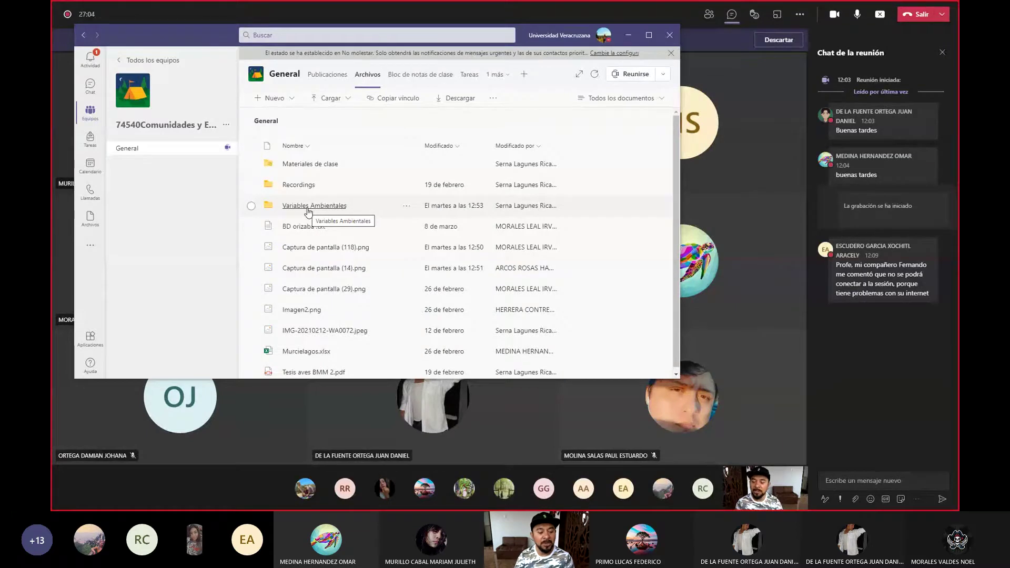
left_click(309, 206)
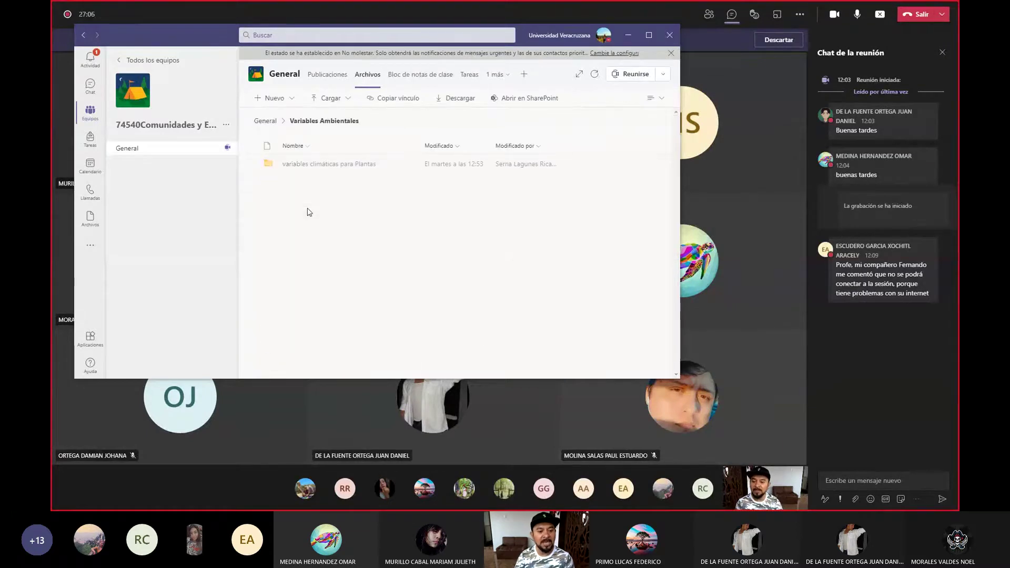
left_click(326, 165)
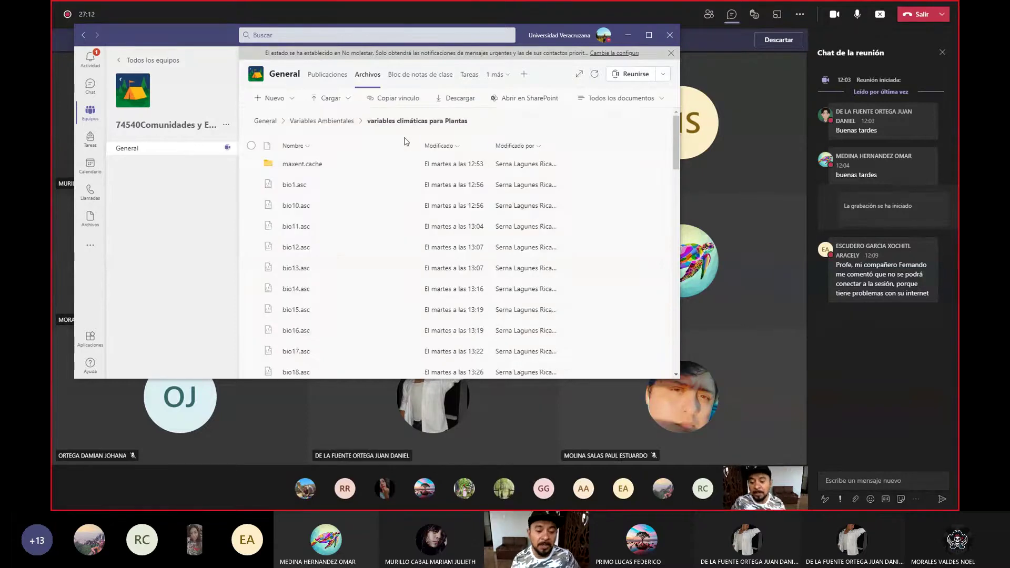
scroll(405, 141, "down", 10)
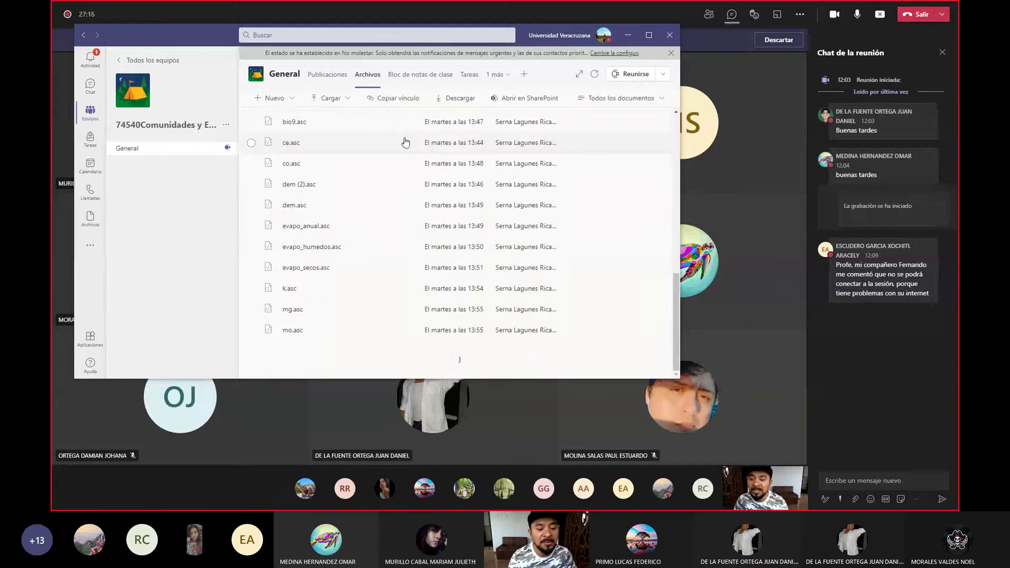
scroll(405, 141, "up", 10)
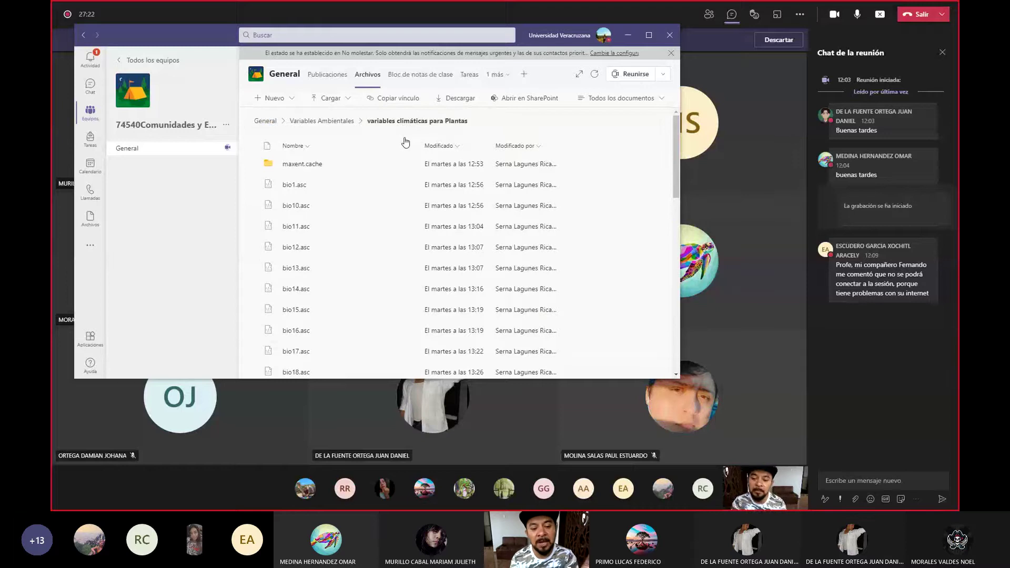
left_click(325, 125)
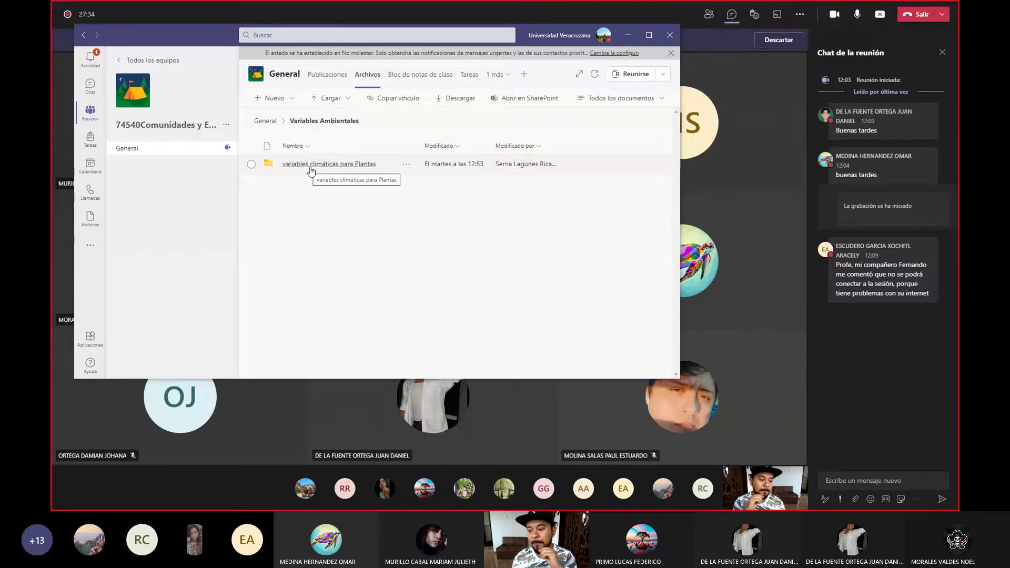
React with a like to the chat message about a classmate's internet problems and return to the General channel's files.
left_click(858, 236)
left_click(856, 231)
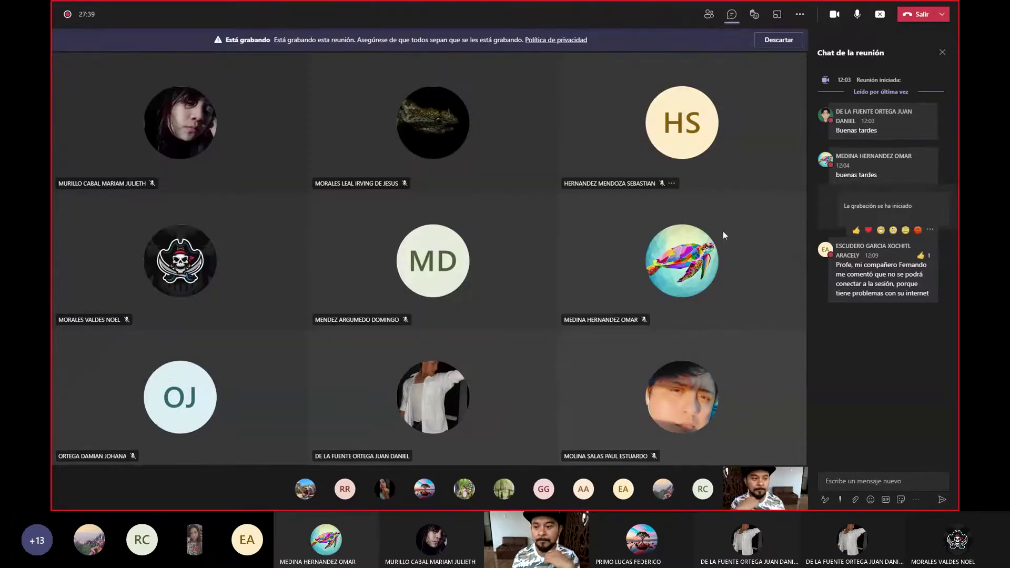
key("alt+Tab")
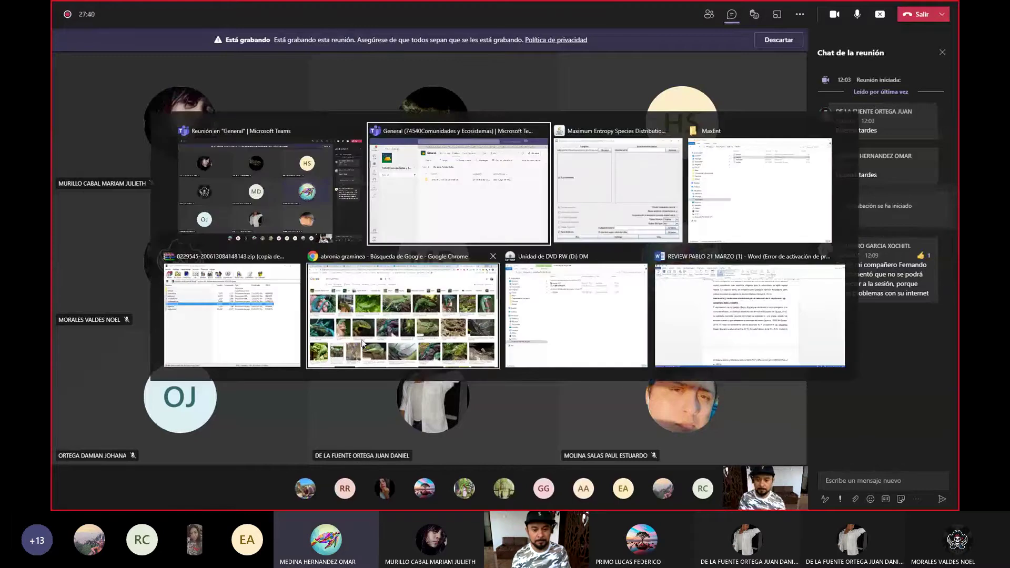
left_click(389, 157)
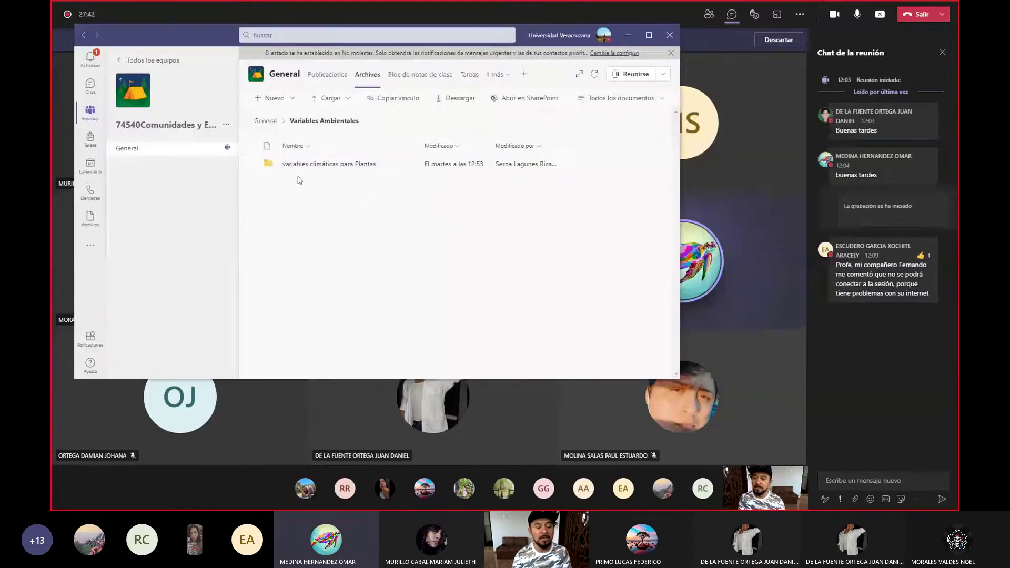
Select the variables climáticas para Plantas folder, go back to General and select the whole Variables Ambientales folder.
left_click(251, 164)
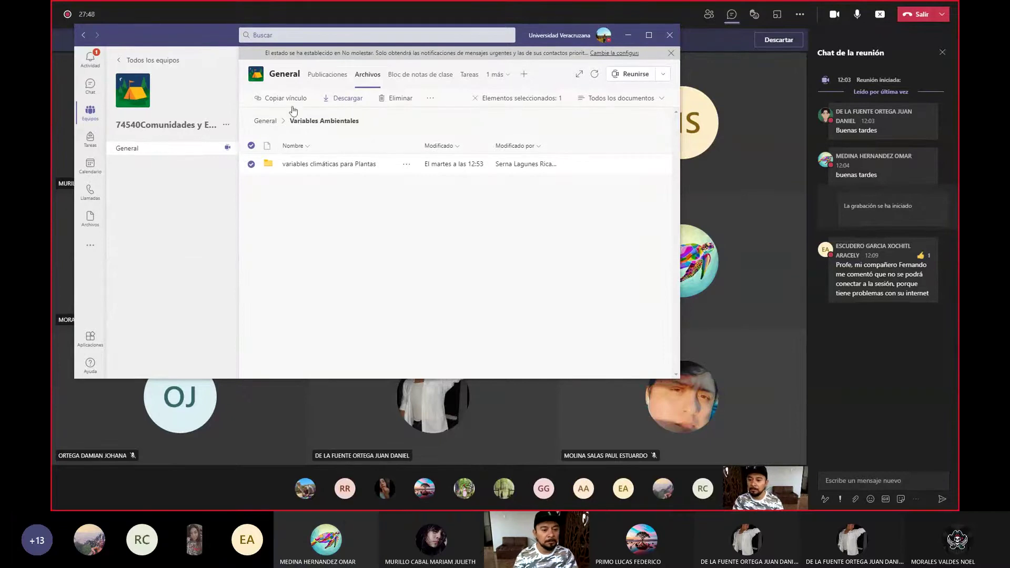
left_click(263, 127)
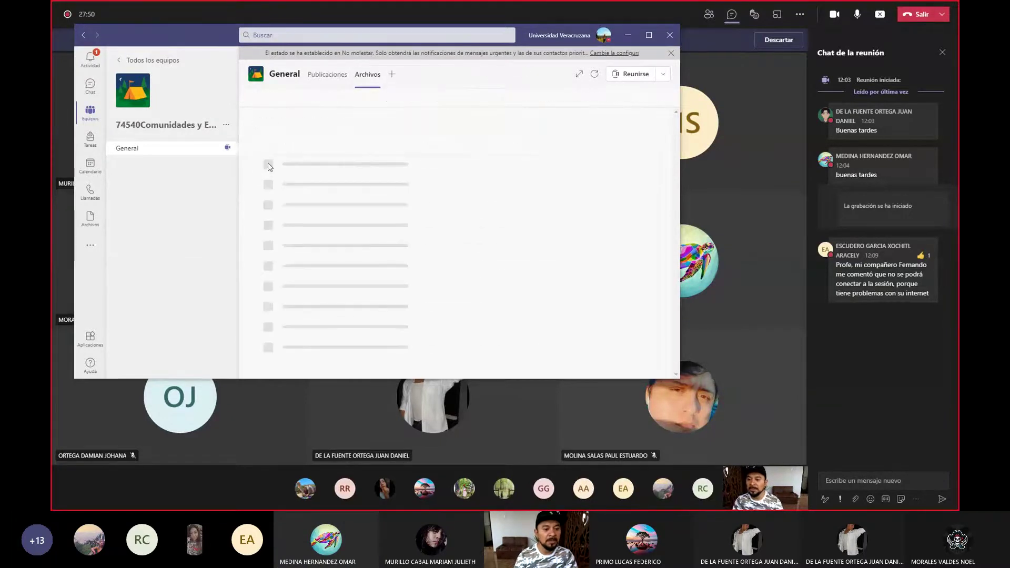
left_click(252, 206)
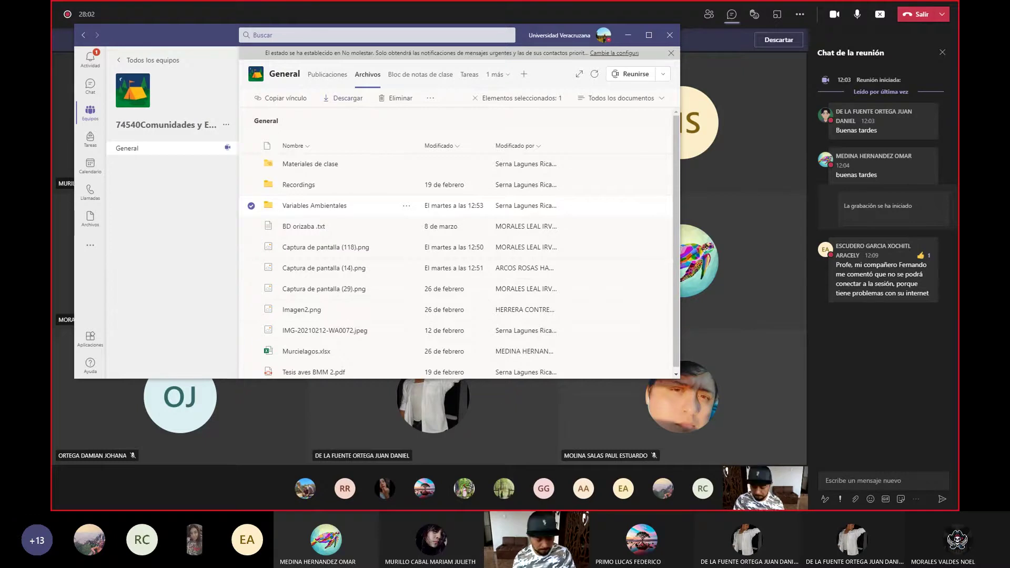
Switch to File Explorer and open Comunidades y Ecosistemas > Variables Ambientales > variables climáticas para Plantas.
key("alt+Tab")
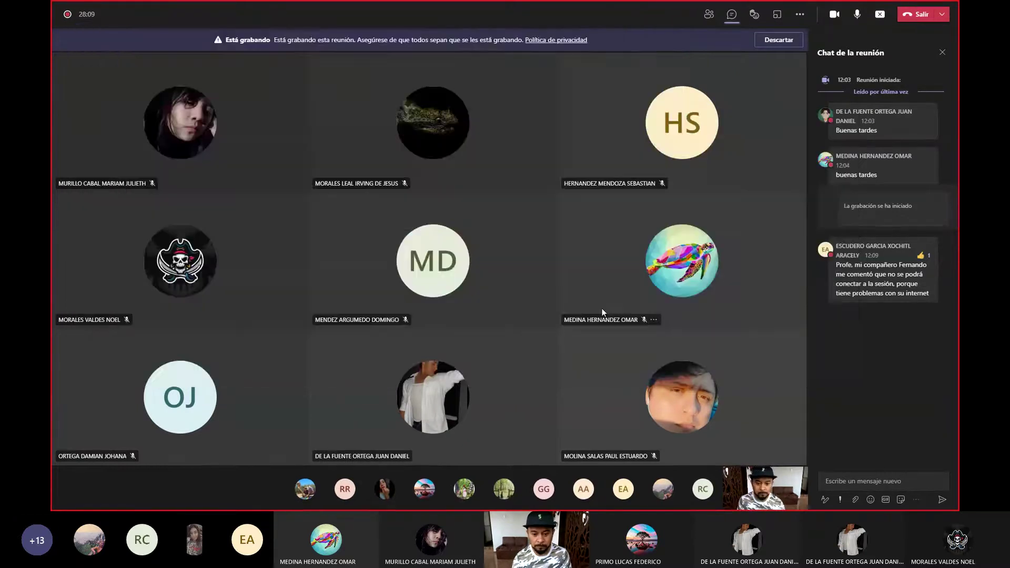
key("alt+Tab")
left_click(603, 309)
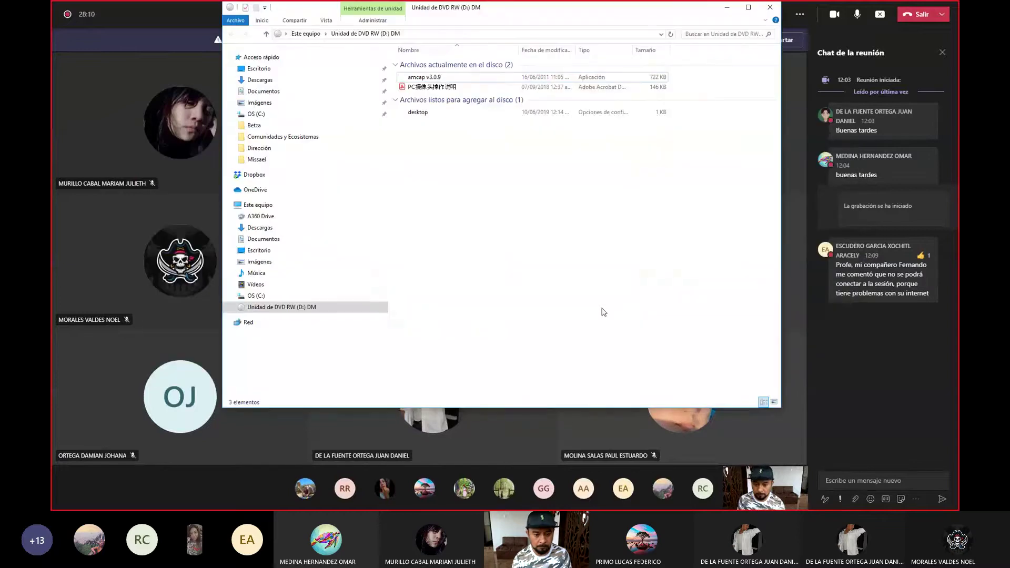
left_click(288, 137)
double_click(421, 85)
double_click(421, 64)
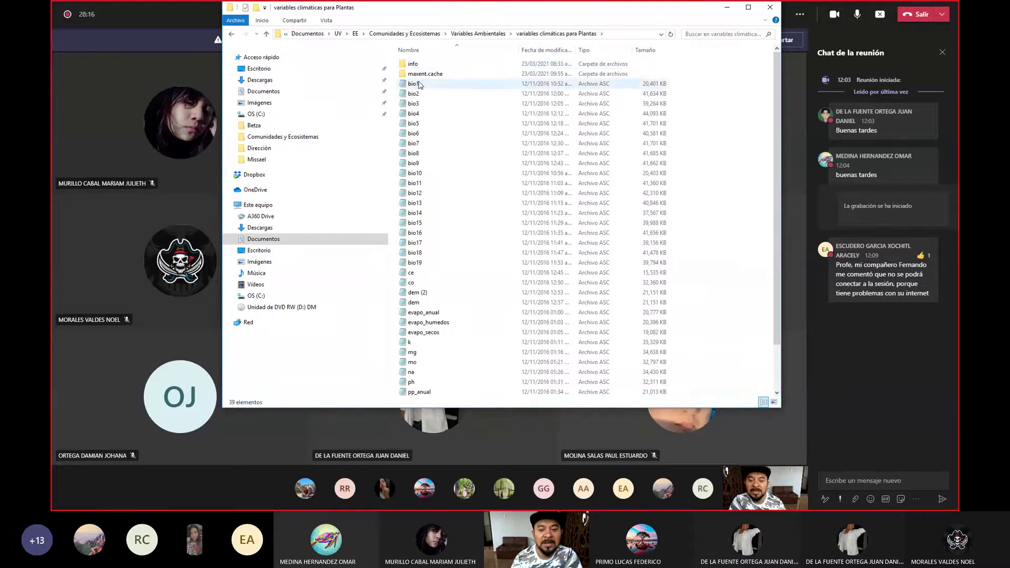
left_click_drag(447, 8, 423, 37)
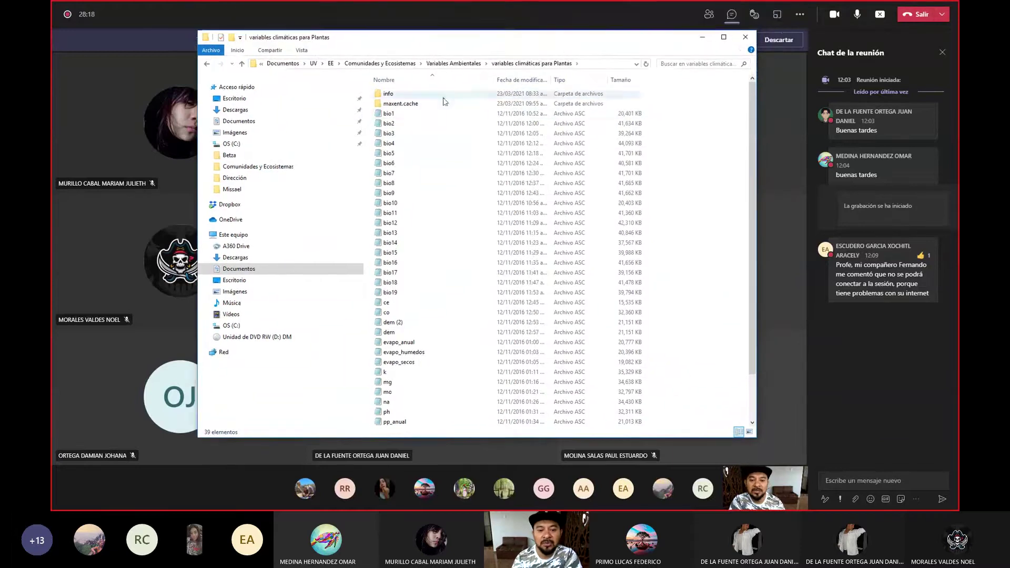
Open the bio1 ASC layer in Notepad and maximize its window.
right_click(389, 115)
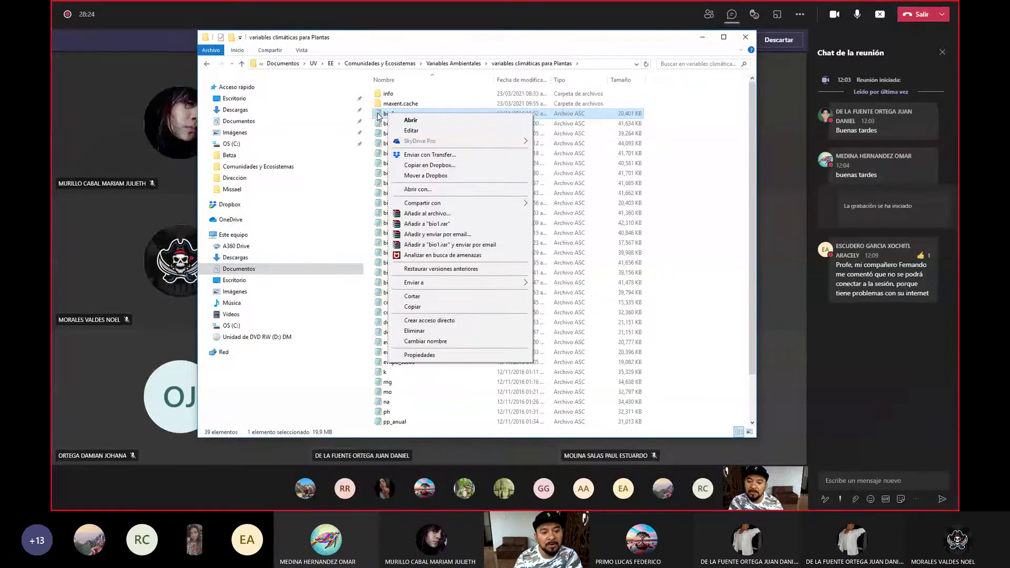
left_click(379, 116)
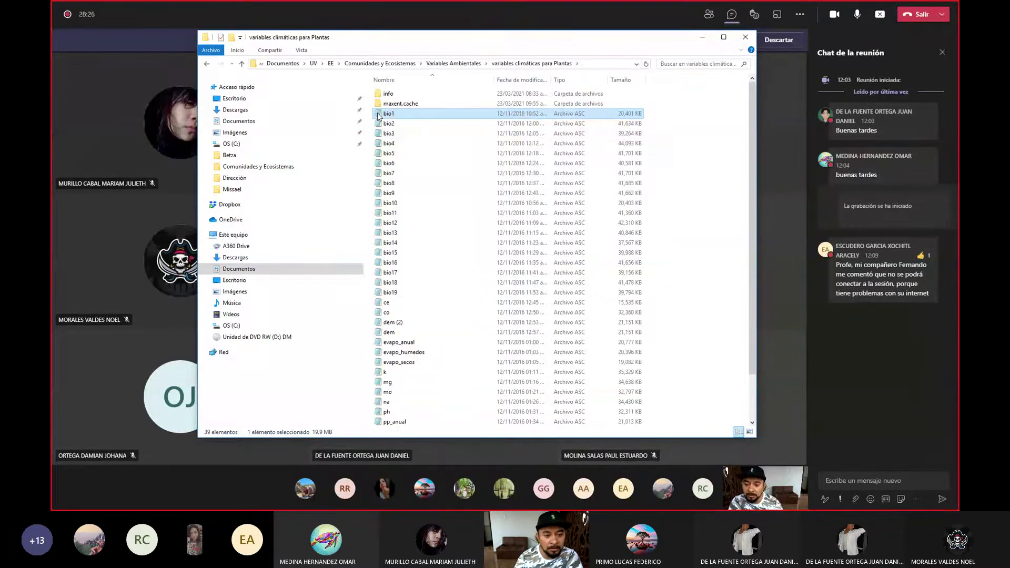
double_click(379, 117)
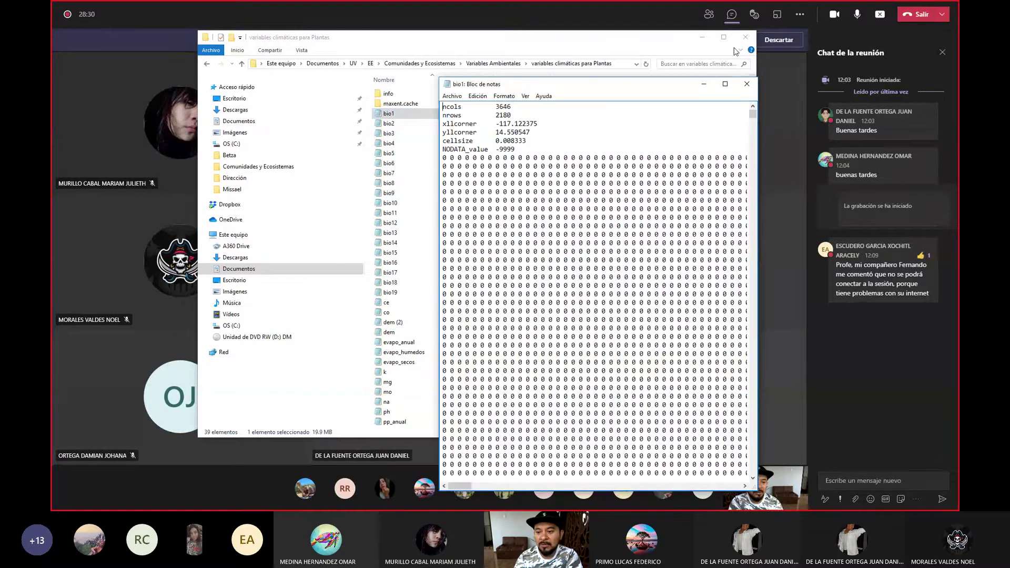
left_click(725, 85)
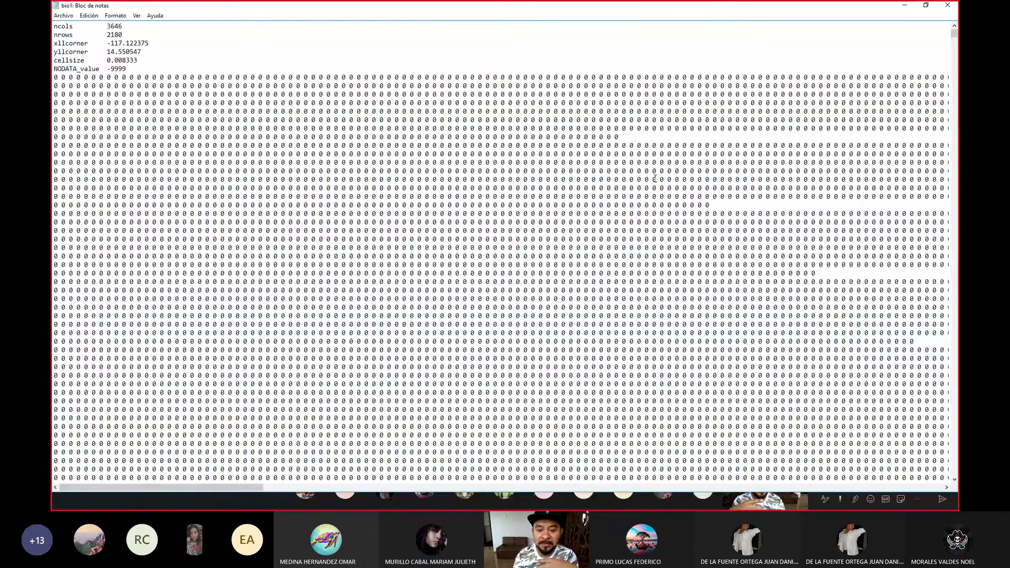
Examine the header and first grid rows of bio1, and highlight a run of non-zero cell values.
scroll(655, 179, "down", 4)
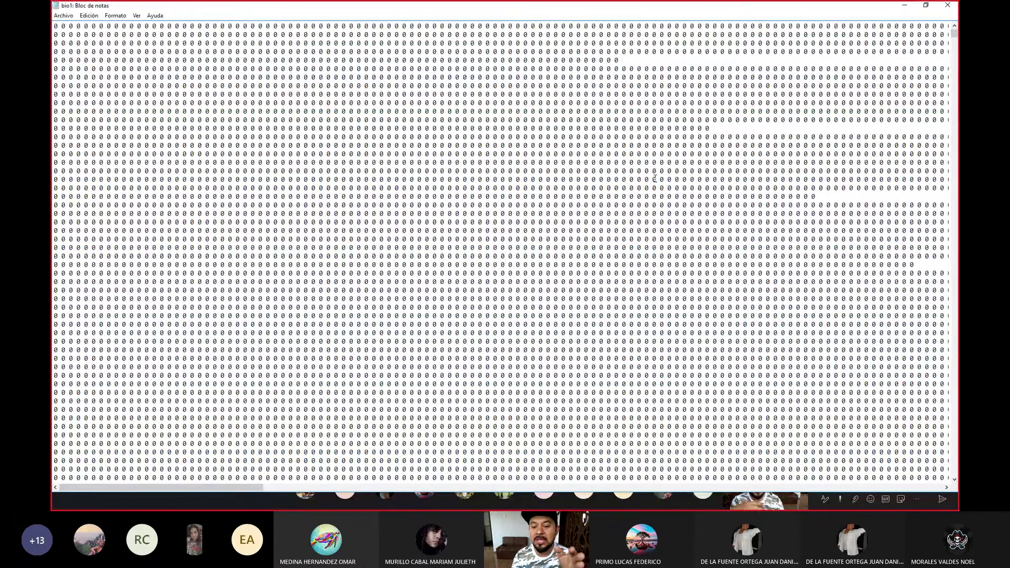
scroll(654, 179, "up", 3)
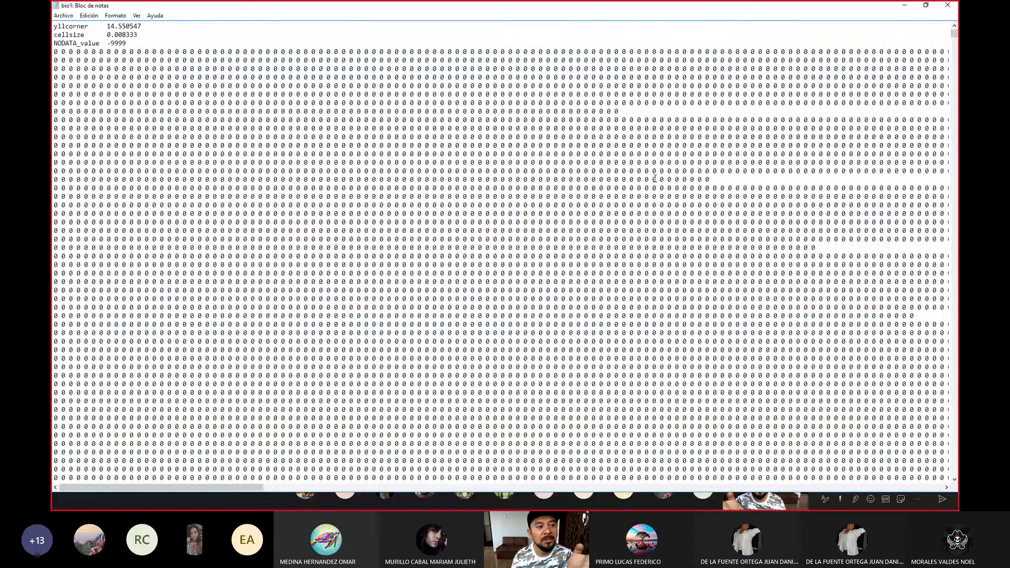
scroll(655, 179, "down", 9)
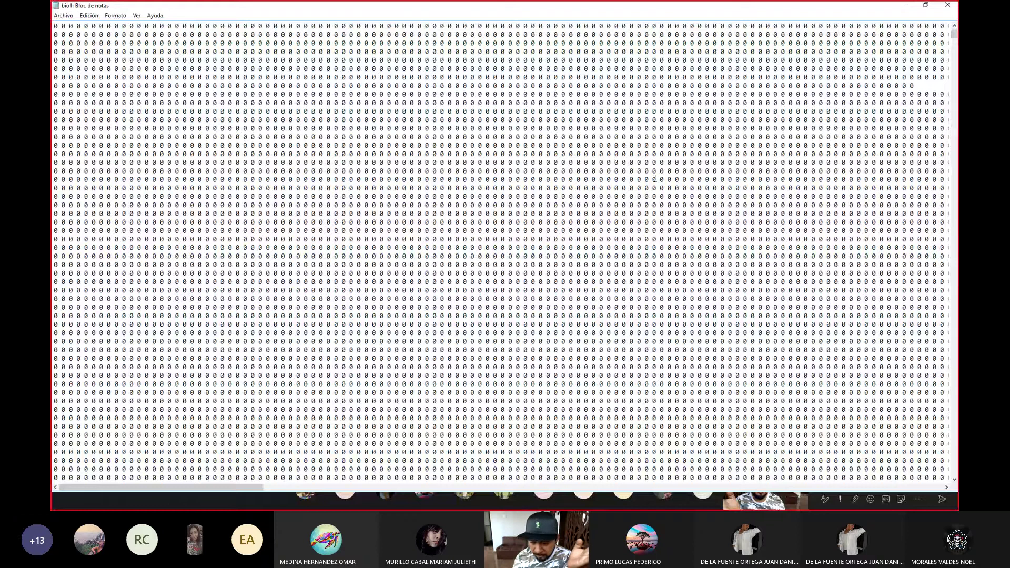
left_click_drag(256, 487, 271, 484)
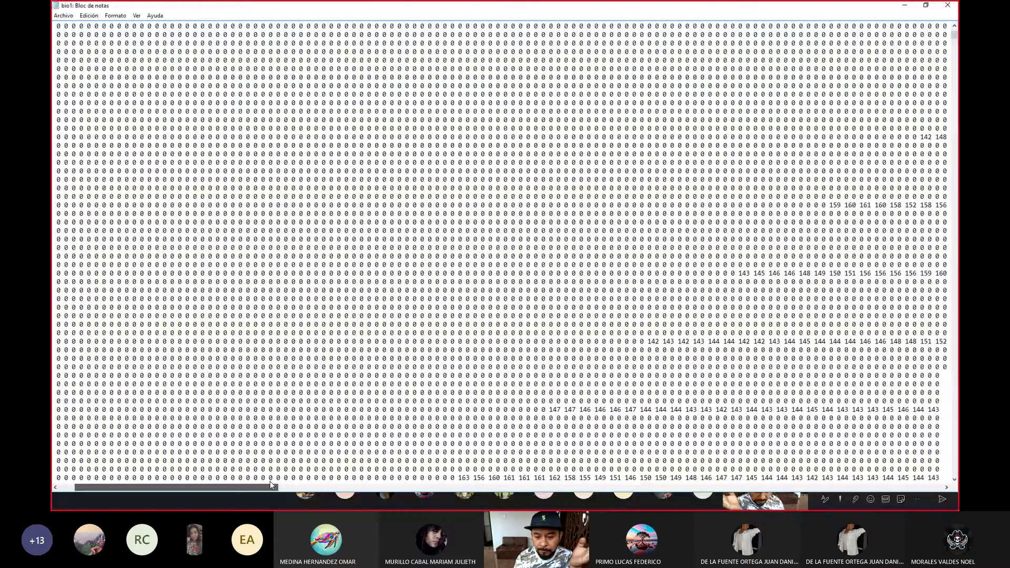
left_click_drag(271, 485, 409, 486)
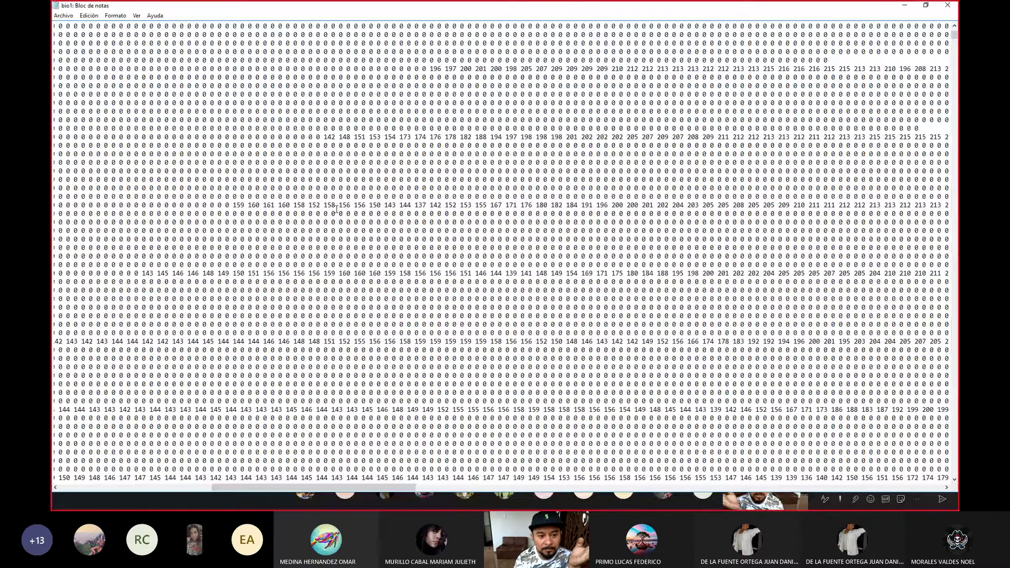
left_click_drag(274, 206, 838, 206)
left_click_drag(327, 138, 617, 137)
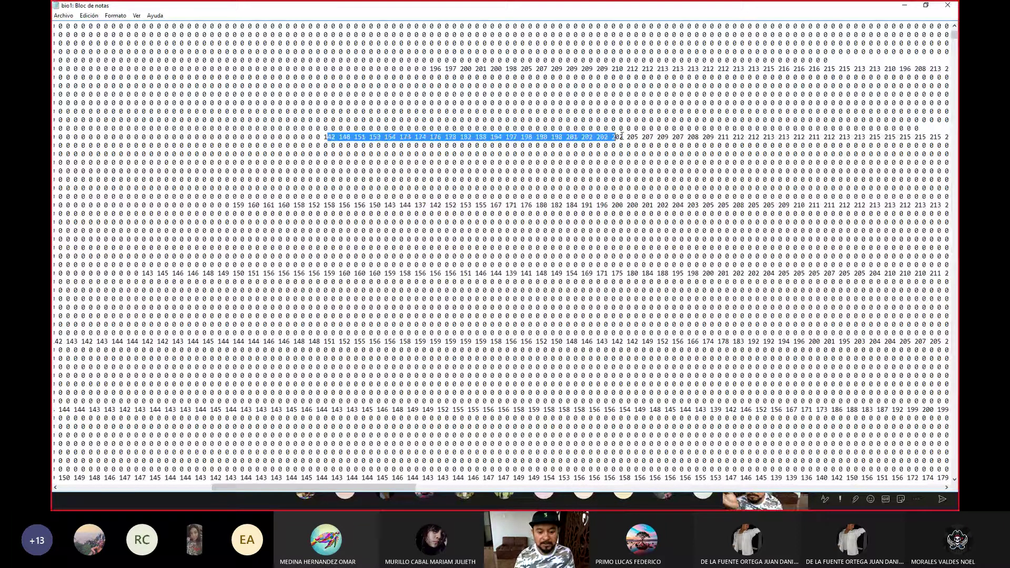
Examine the bio1 grid rows further down and highlight part of a row of non-zero values, then clear the highlight.
scroll(397, 347, "down", 17)
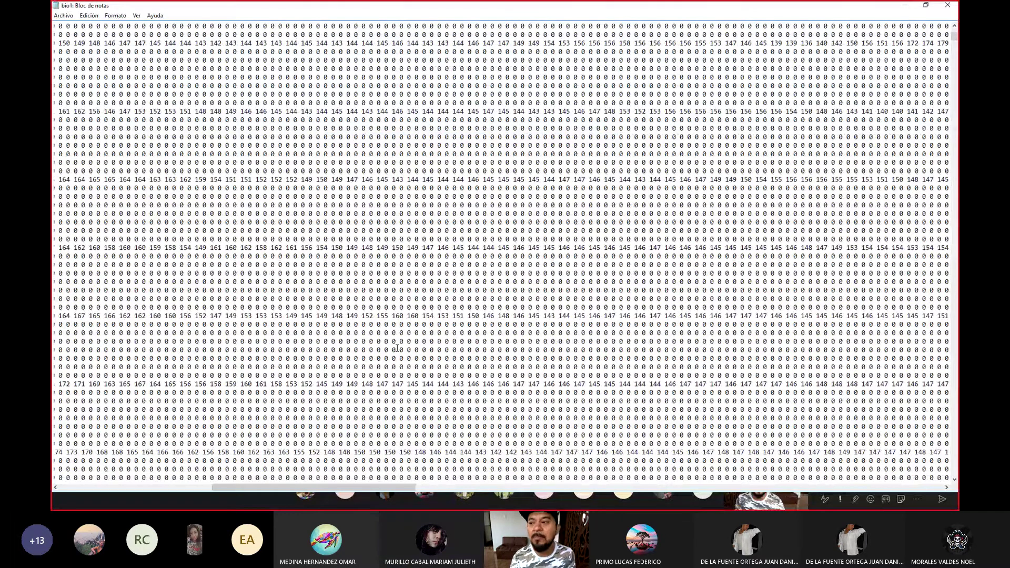
scroll(397, 347, "down", 4)
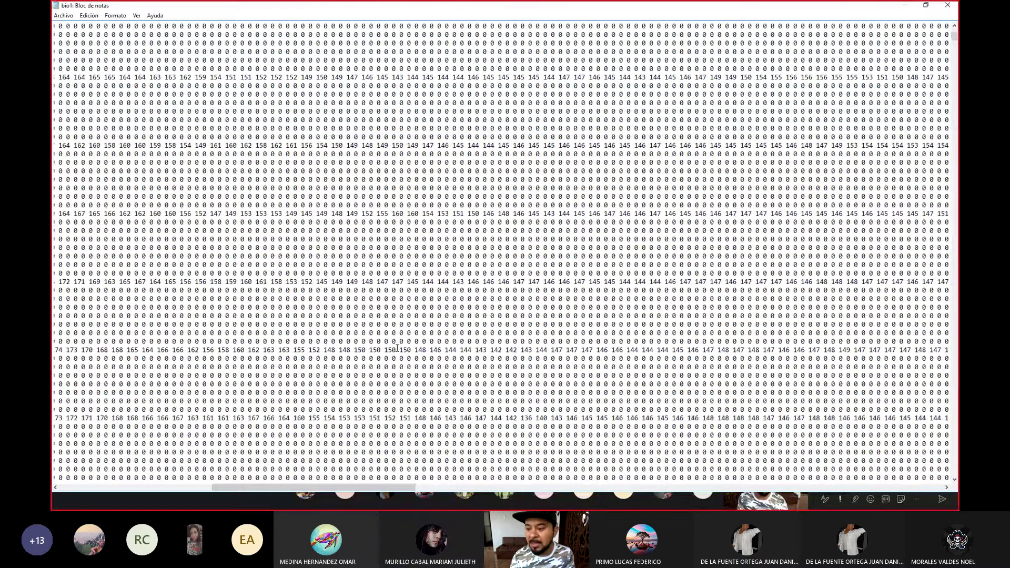
scroll(397, 347, "down", 20)
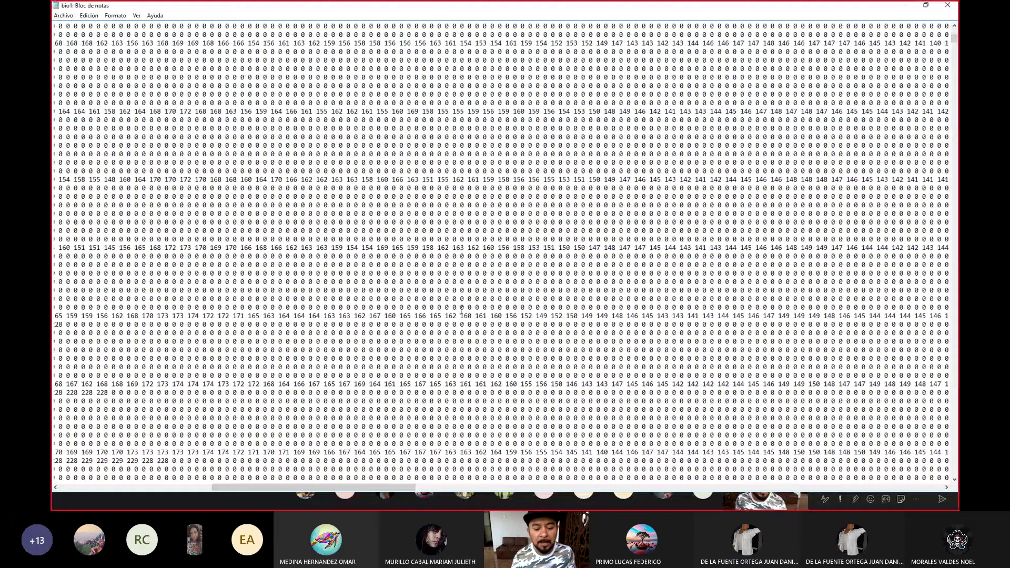
scroll(462, 309, "down", 17)
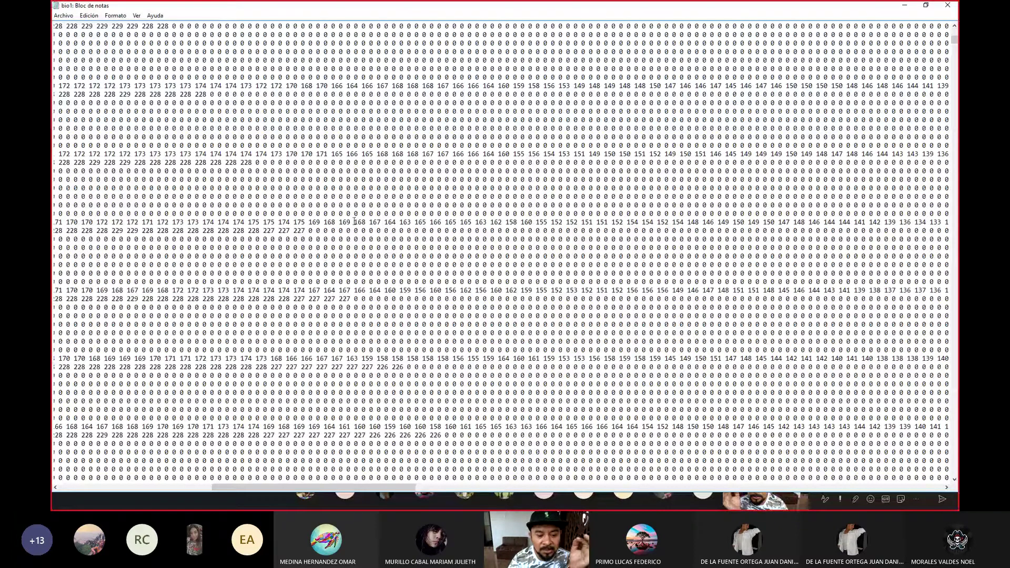
left_click_drag(354, 221, 480, 222)
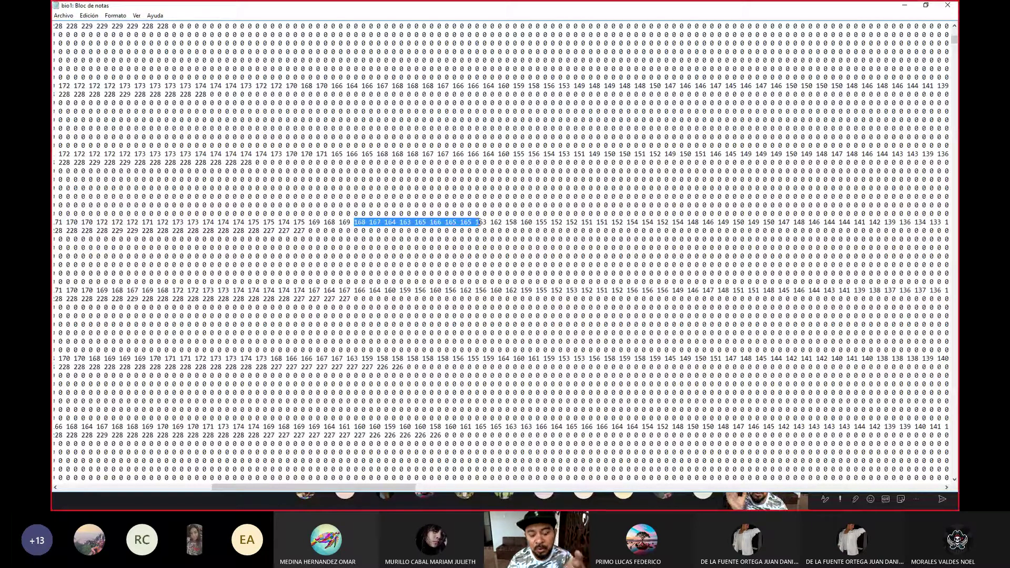
left_click(374, 223)
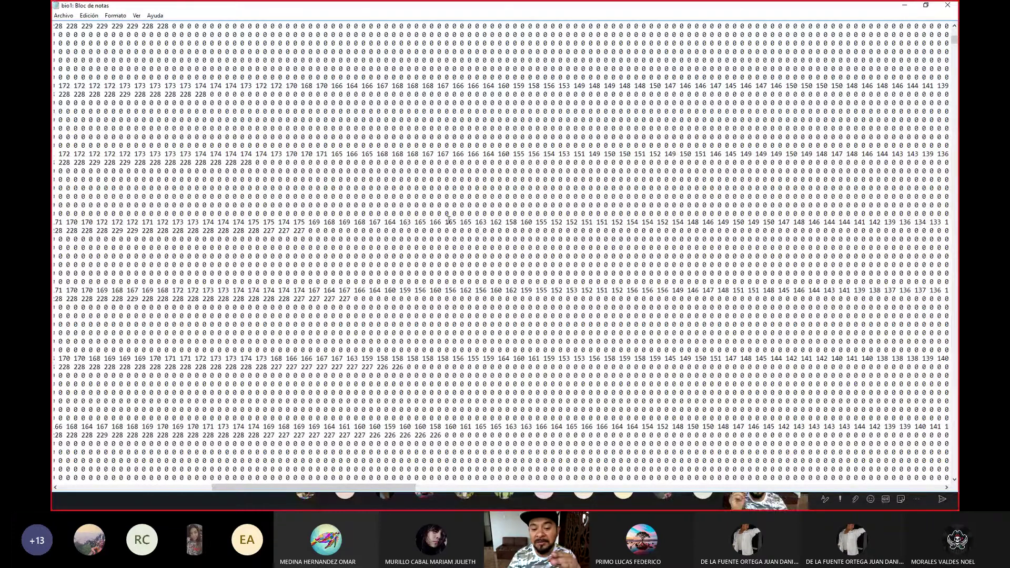
Examine the grid cell values in the bio1 text file, highlighting a single 165 entry, and close the file.
left_click_drag(506, 222, 450, 222)
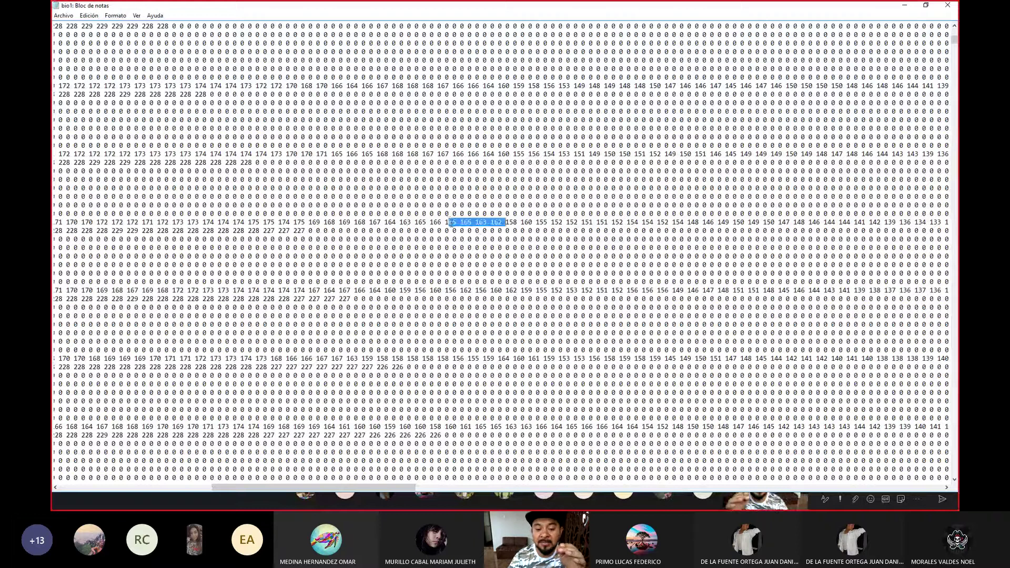
left_click_drag(445, 222, 502, 222)
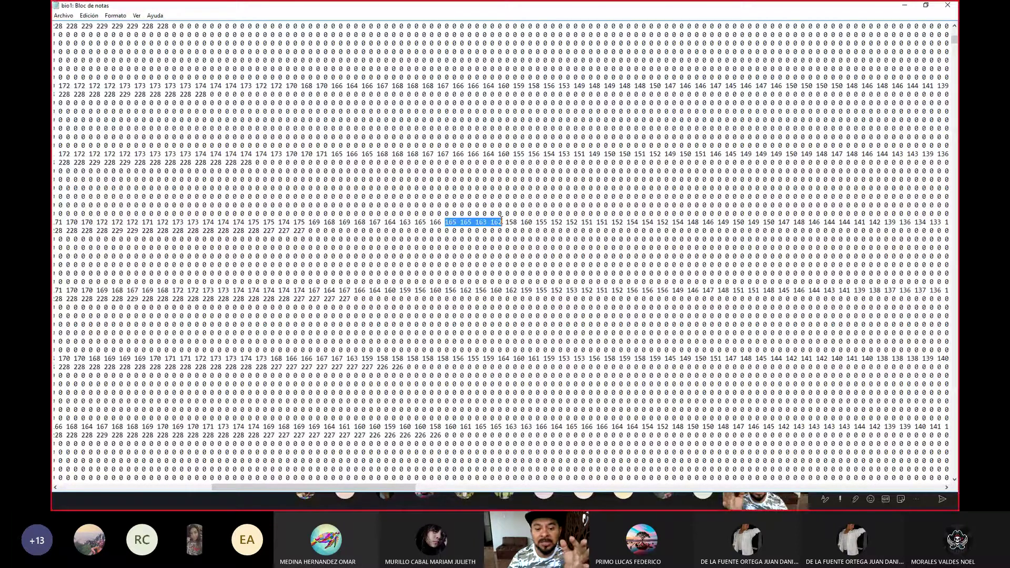
left_click_drag(445, 222, 460, 222)
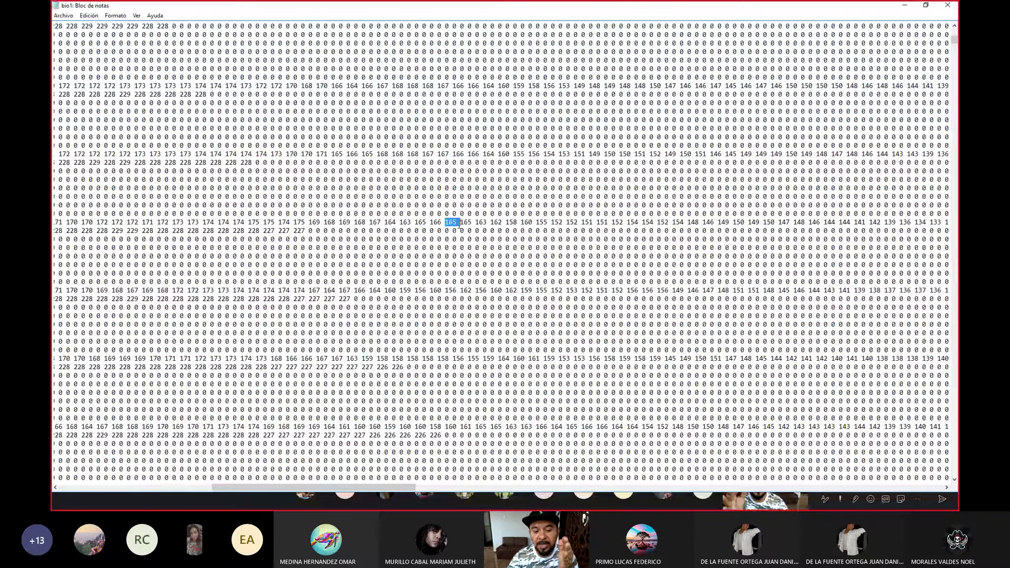
left_click_drag(459, 222, 455, 222)
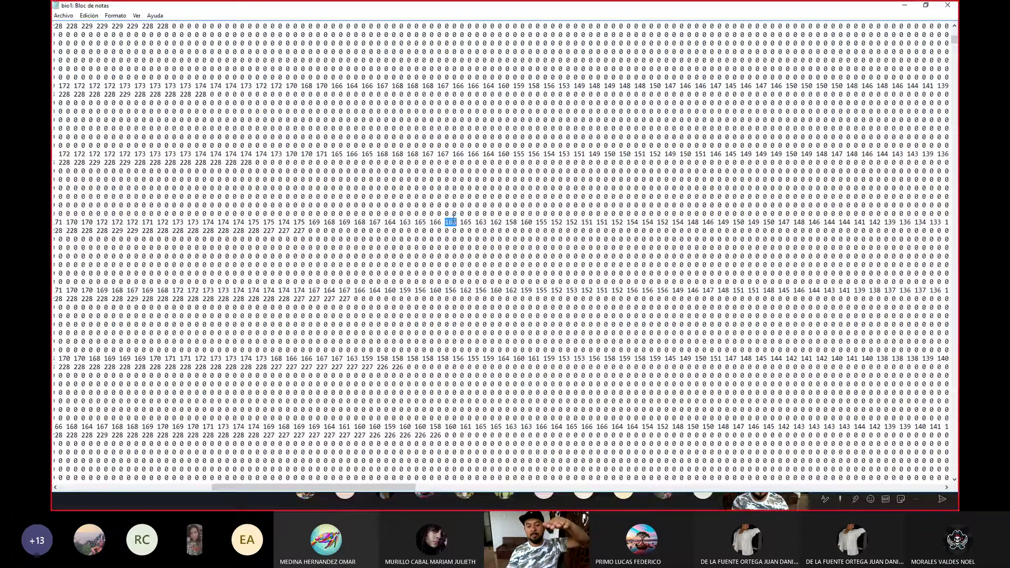
scroll(433, 311, "down", 10)
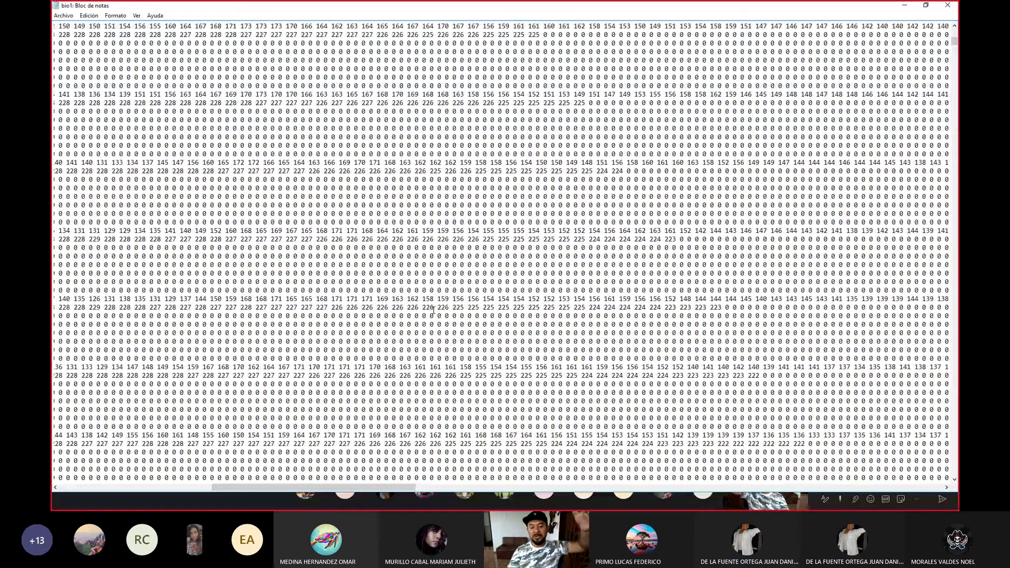
scroll(433, 310, "down", 10)
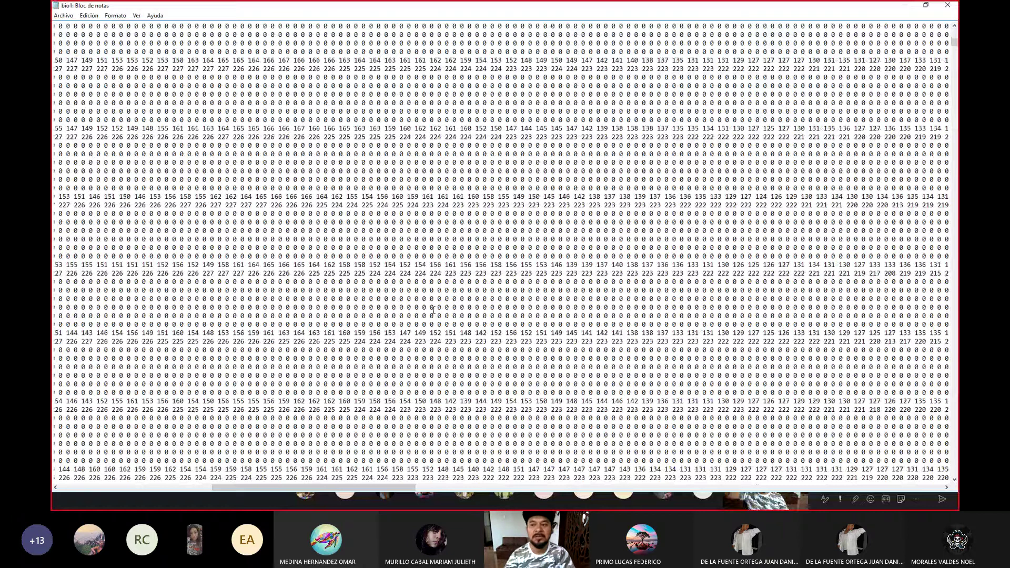
key("alt+F4")
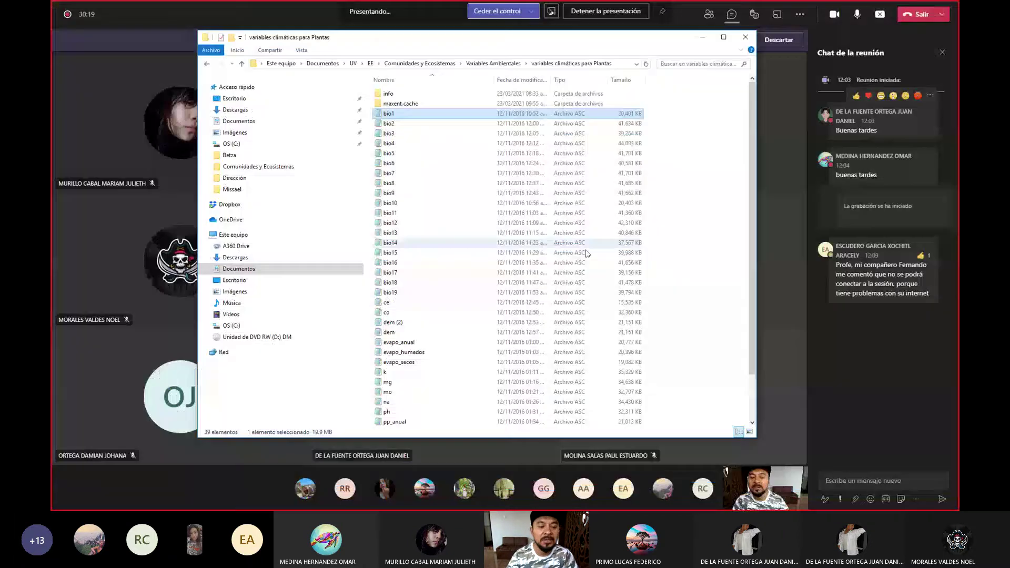
Point out the bio2, bio12, ce, co, dem and the annual, humid and dry evapo layers in the plant climate variables folder.
left_click(395, 124)
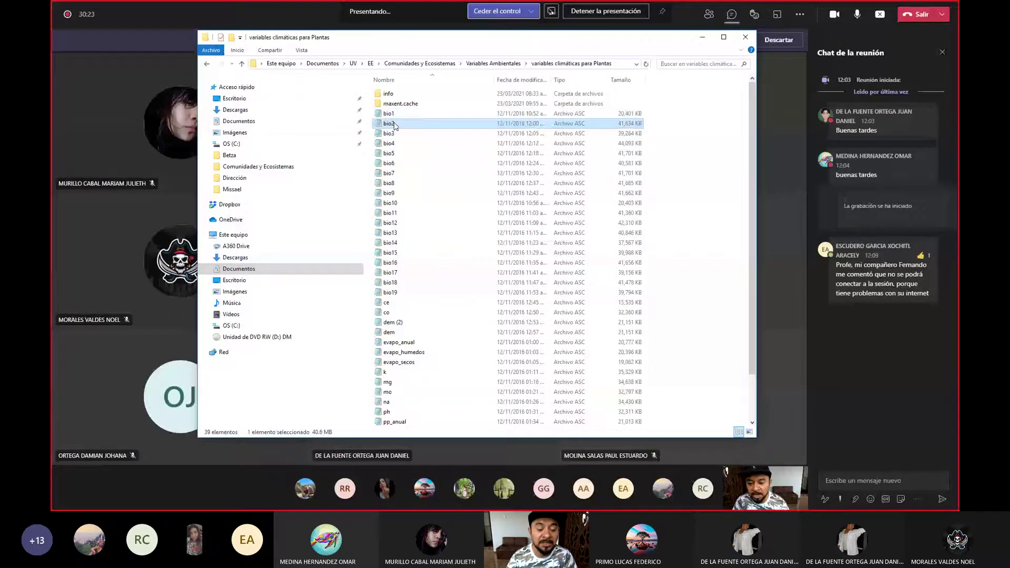
left_click(395, 224)
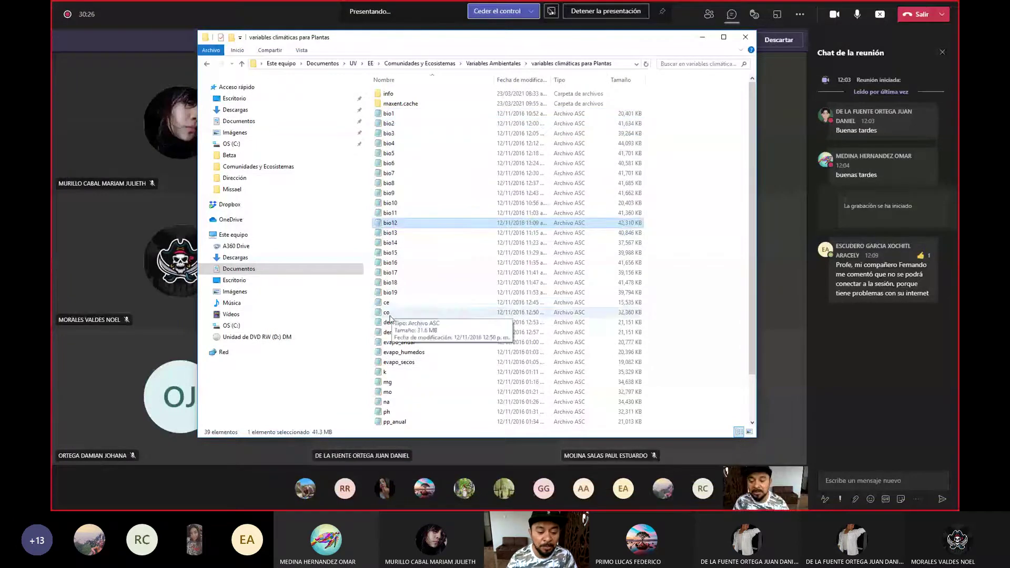
left_click(400, 302)
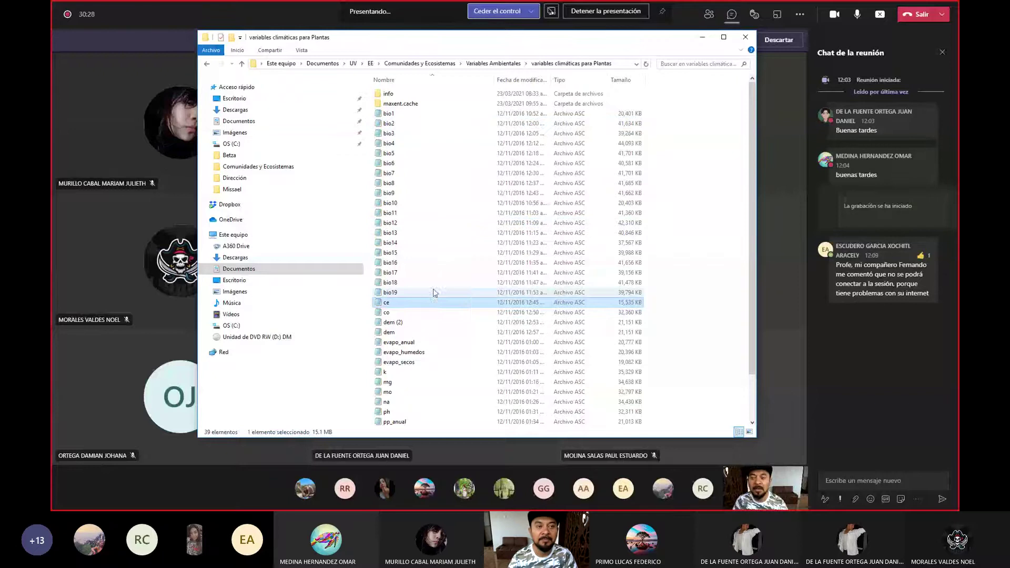
scroll(462, 310, "down", 1)
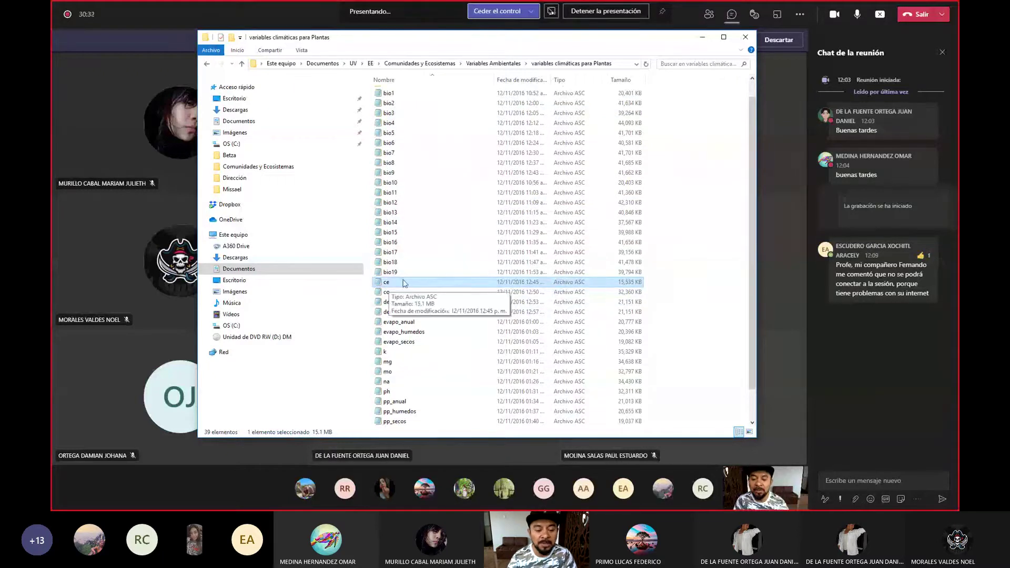
left_click(388, 293)
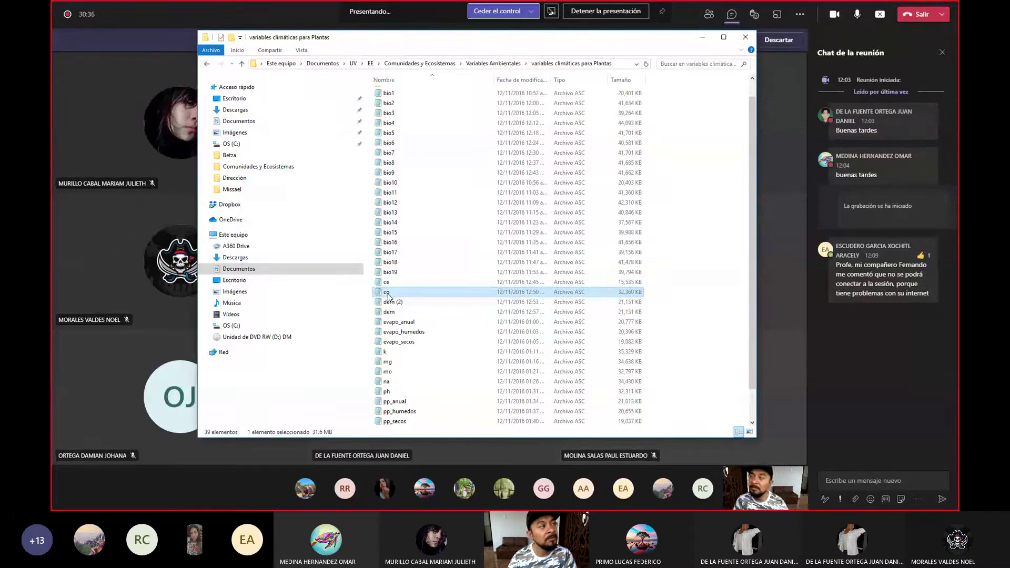
left_click(407, 313)
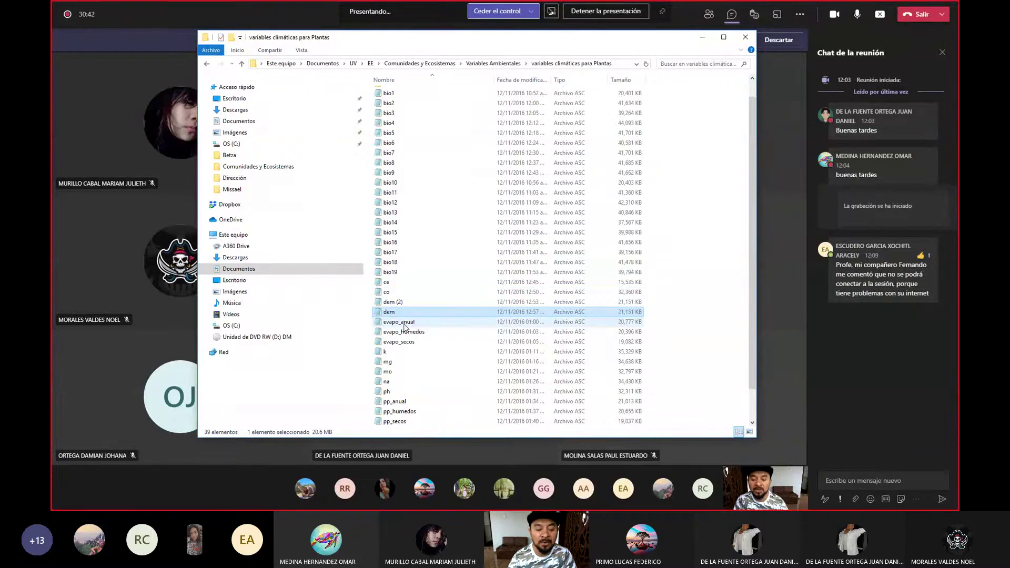
left_click(405, 324)
left_click(410, 332)
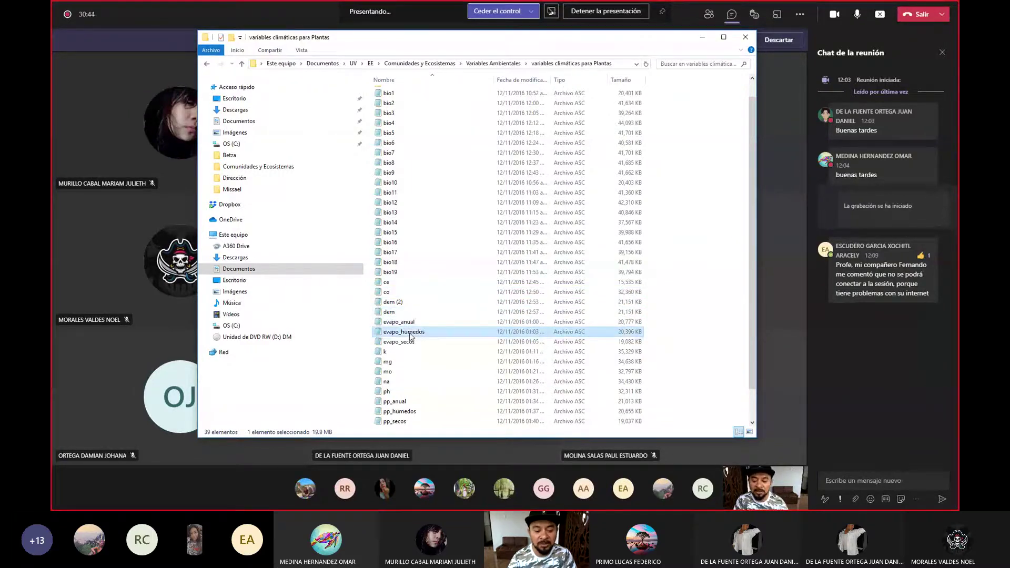
left_click(412, 343)
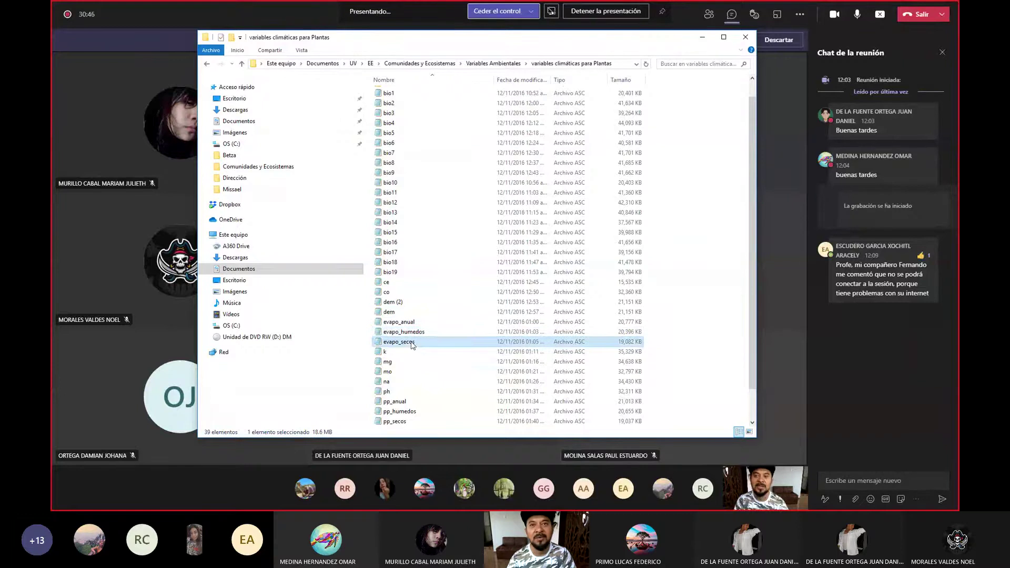
Point out the layer files k, mg, mo, na and ph one after another in the folder.
scroll(412, 345, "down", 1)
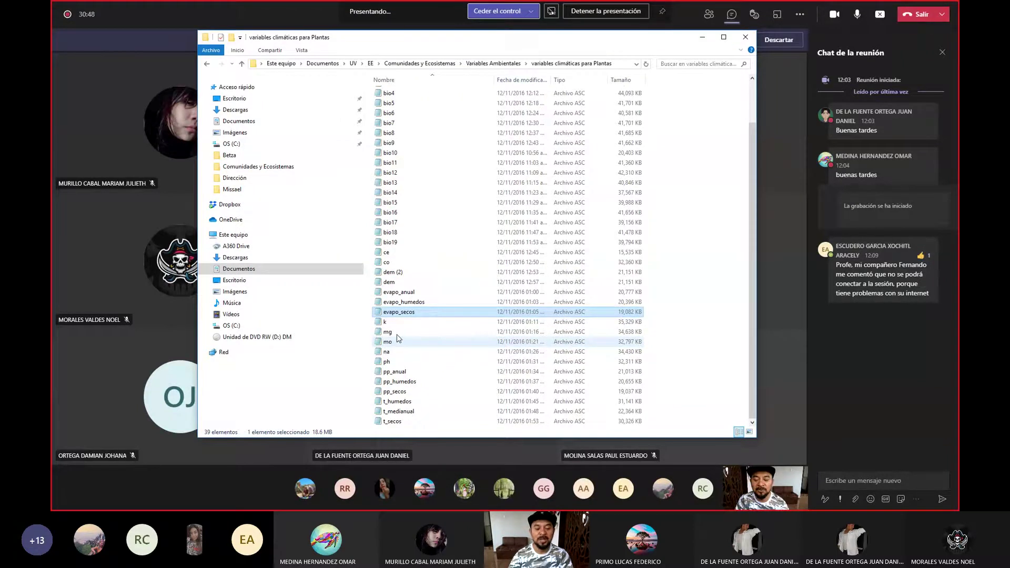
key("Down")
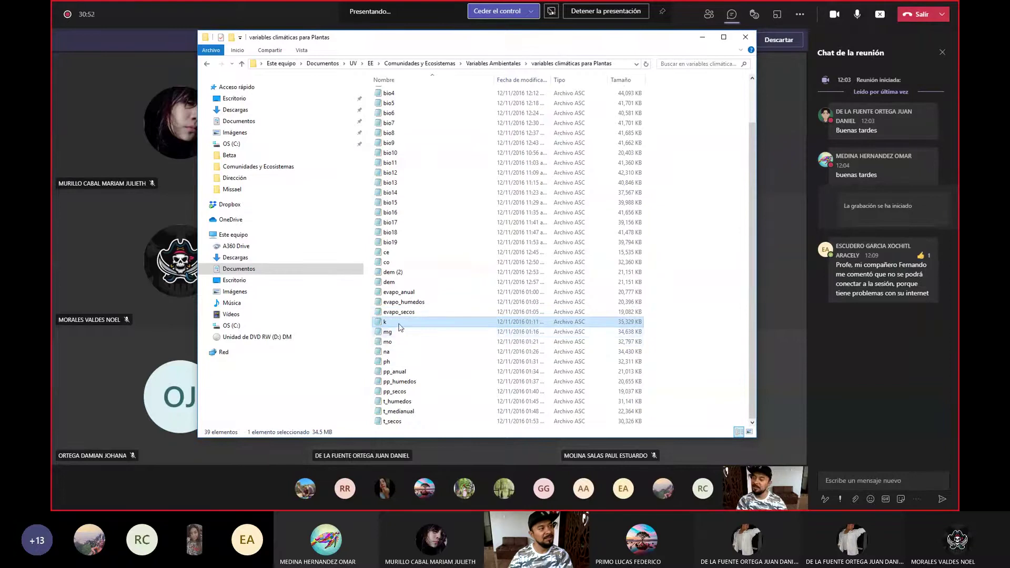
left_click(387, 334)
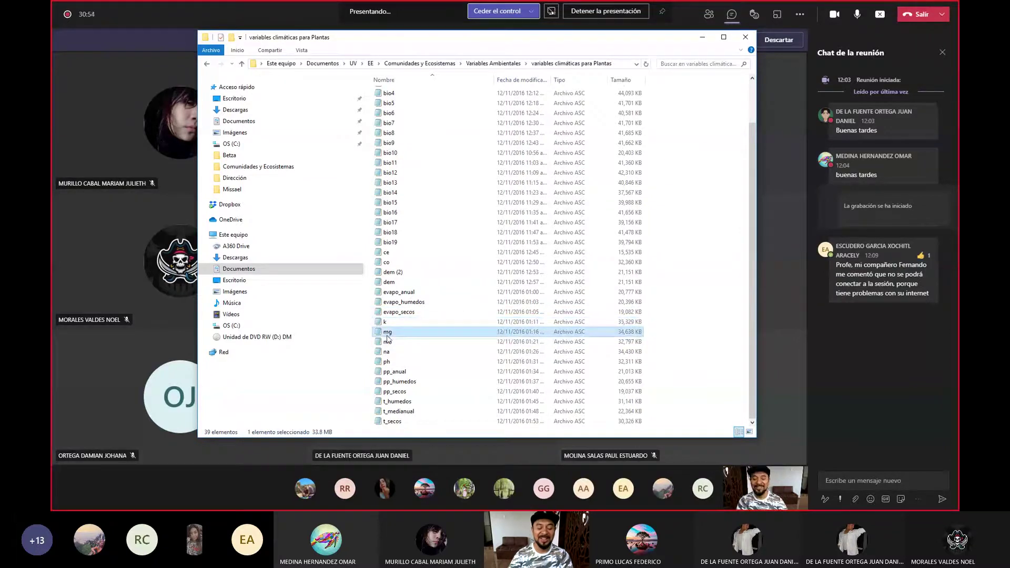
key("Down")
key("Down")
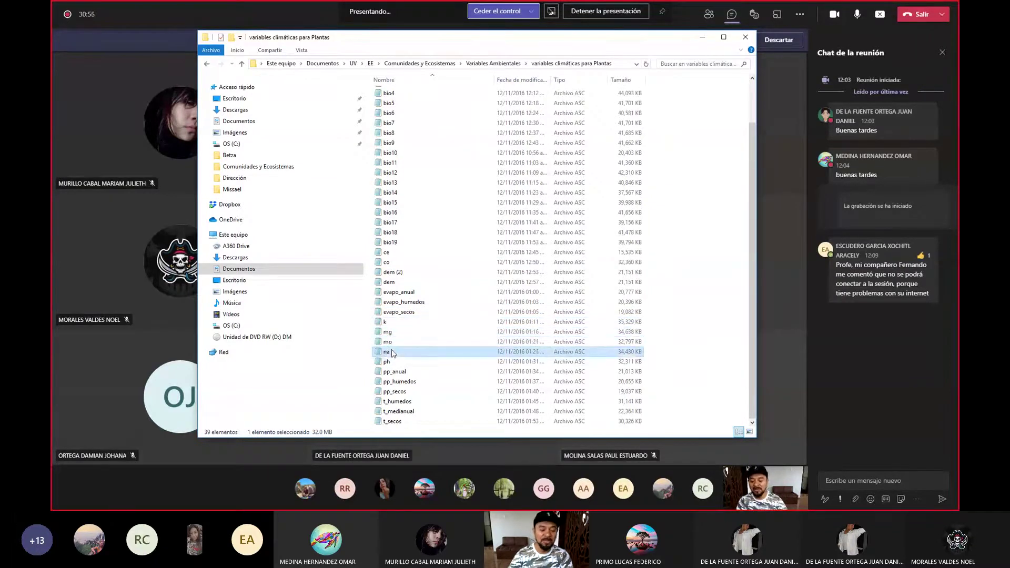
left_click(396, 364)
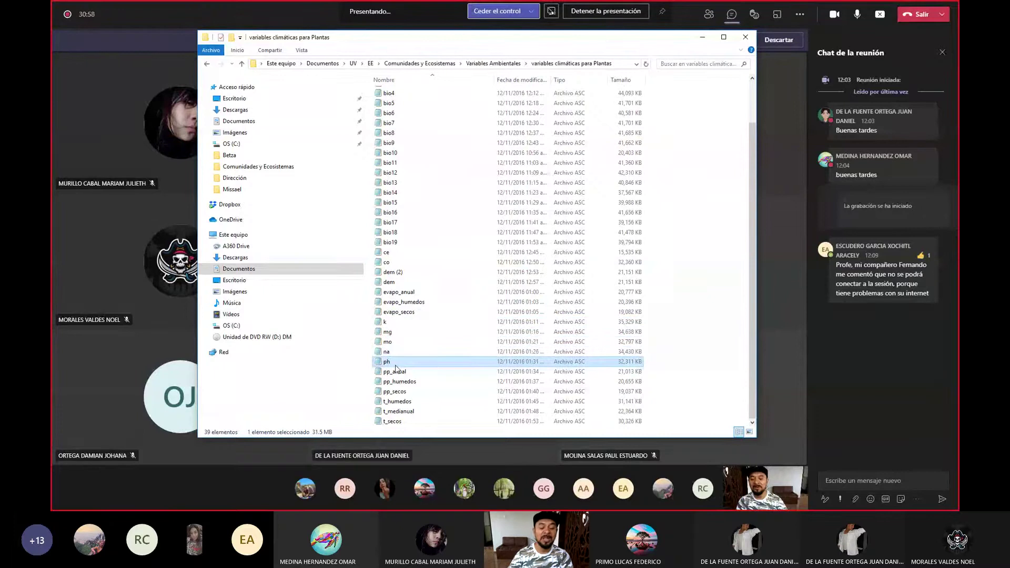
Go through the pp_anual, pp_humedos, pp_secos, t_humedos, t_medianual and t_secos layer files one by one.
left_click(400, 372)
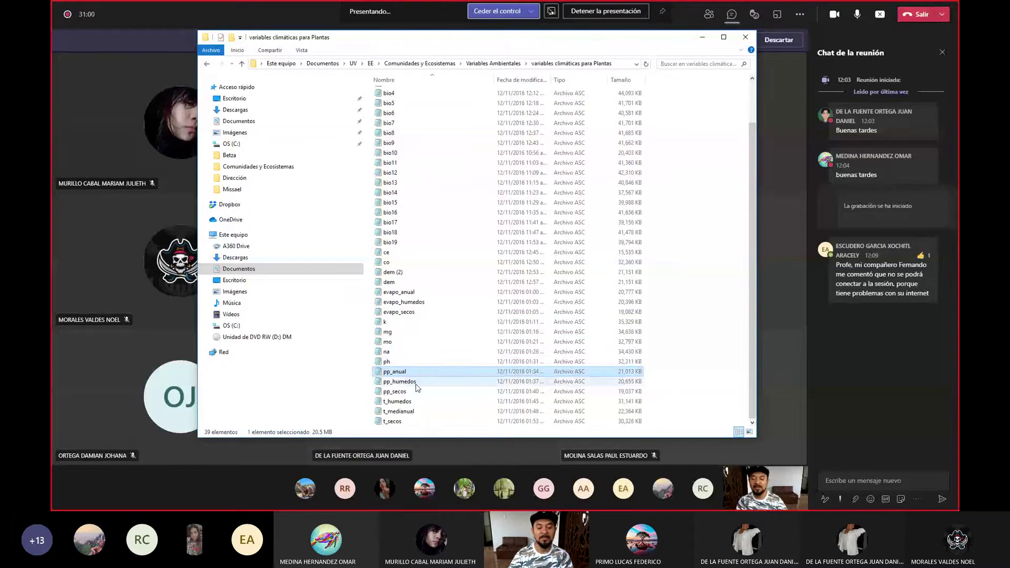
left_click(416, 385)
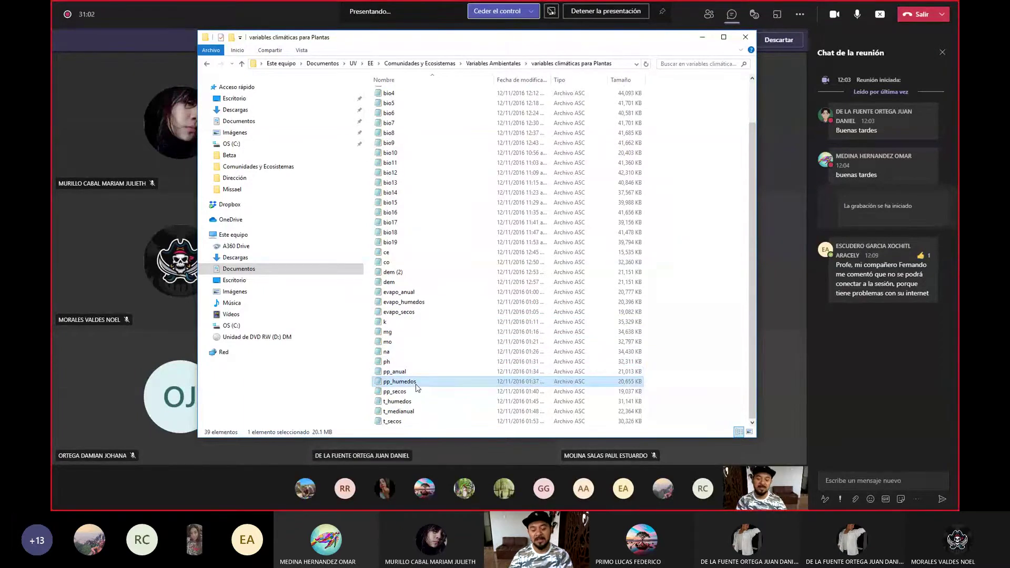
left_click(413, 393)
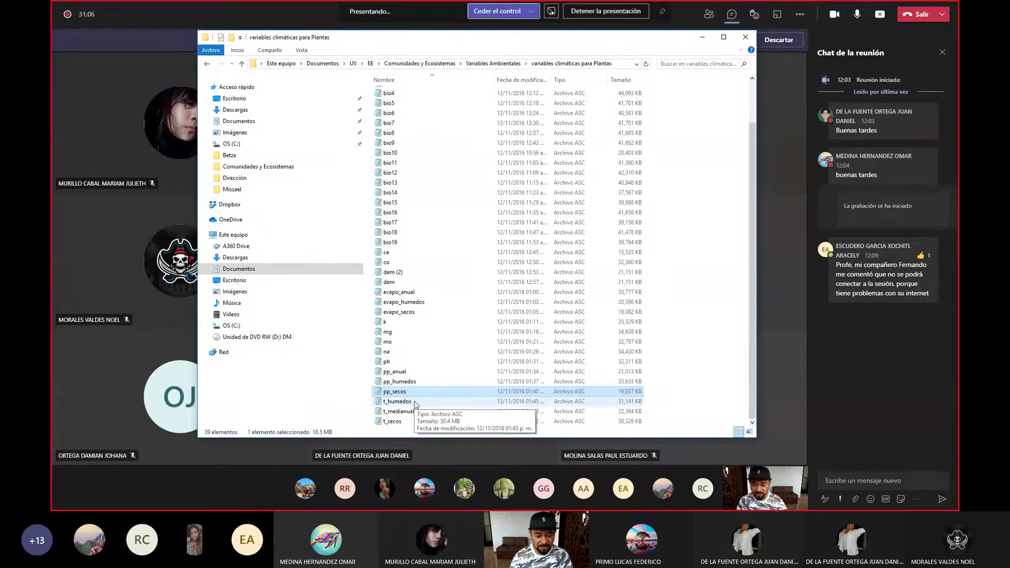
left_click(416, 403)
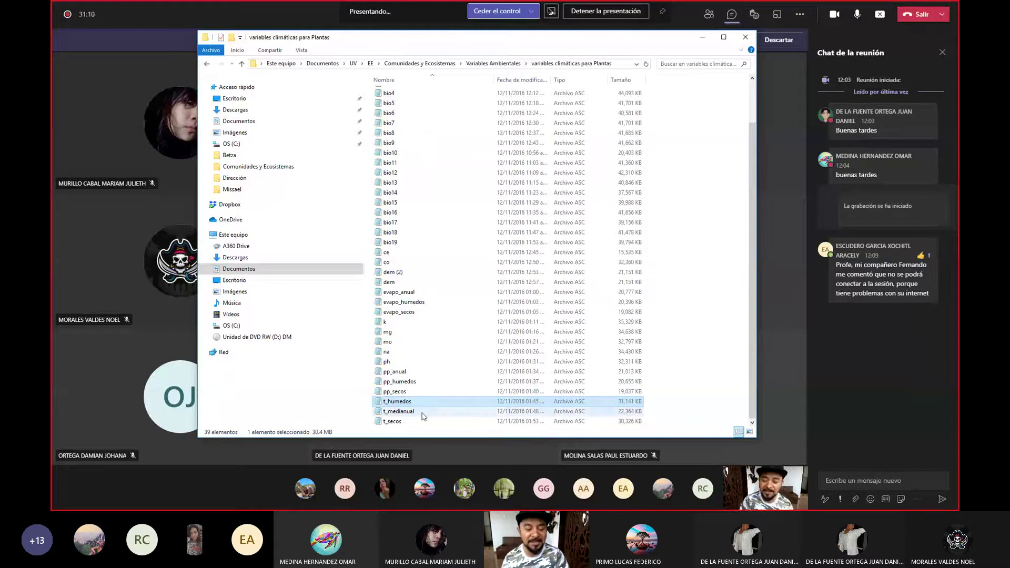
left_click(424, 415)
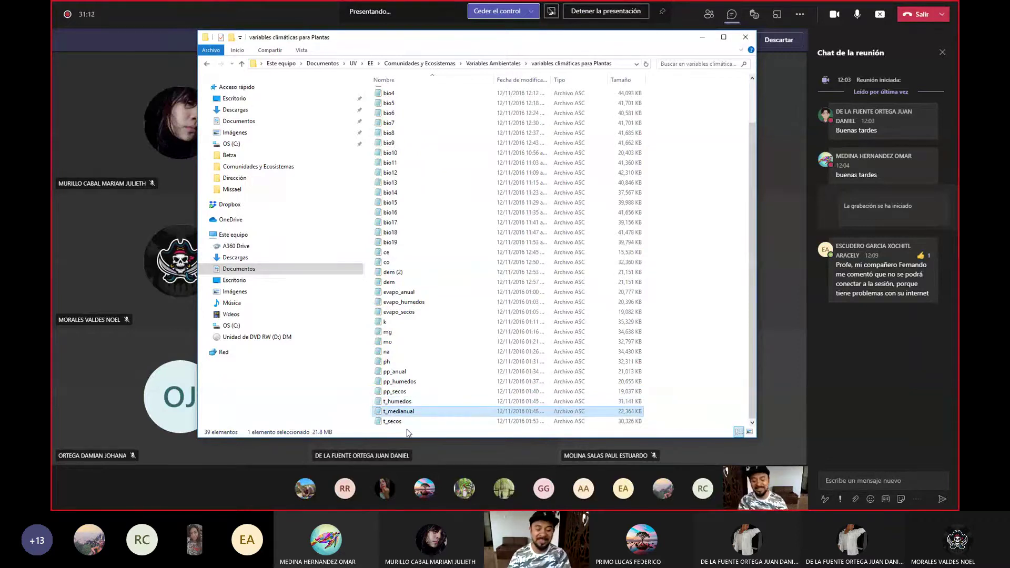
left_click(403, 422)
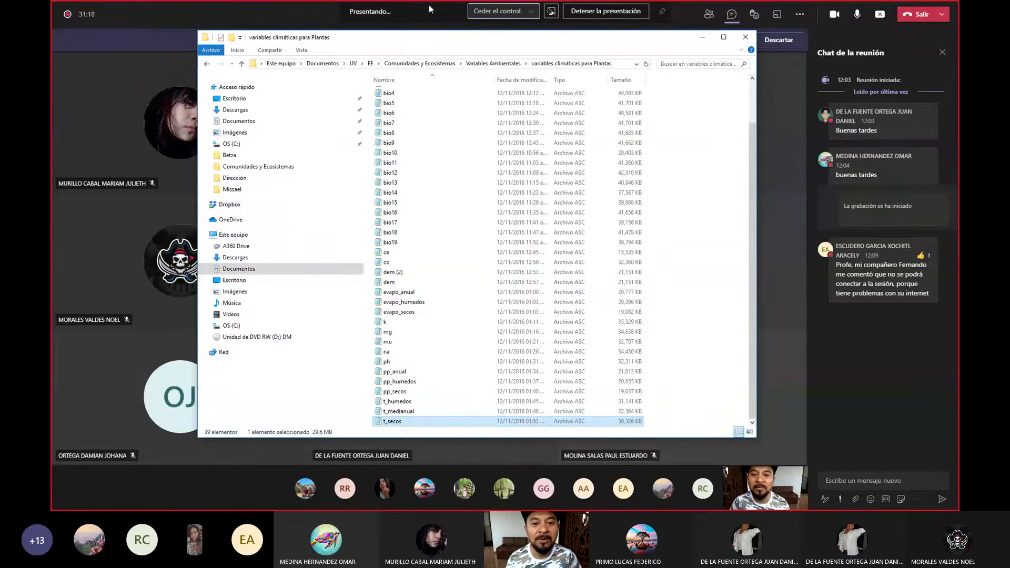
Minimize the climate variables folder window and switch to Google Chrome with the abronia graminea image results.
left_click(406, 25)
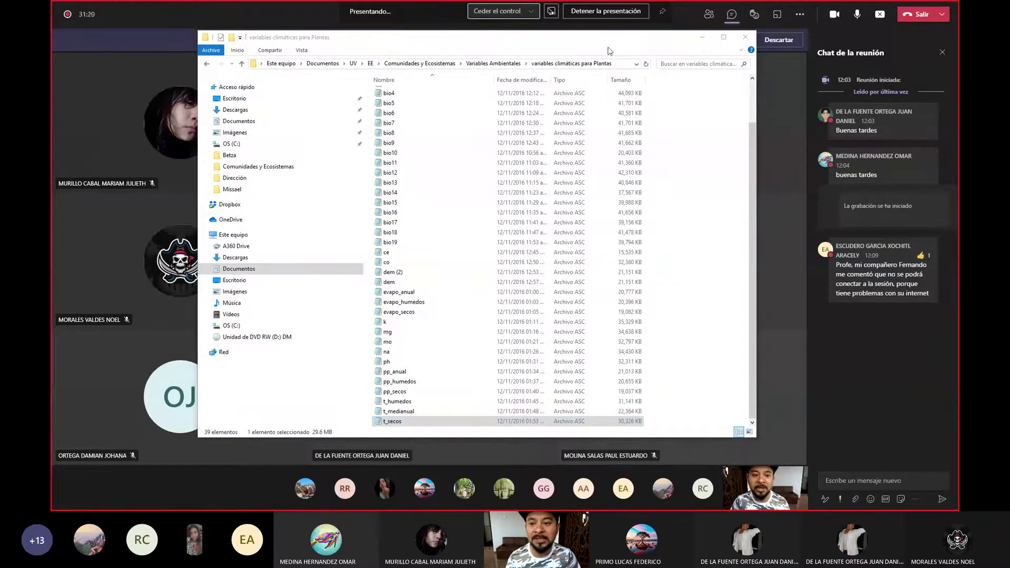
left_click(700, 46)
left_click(702, 39)
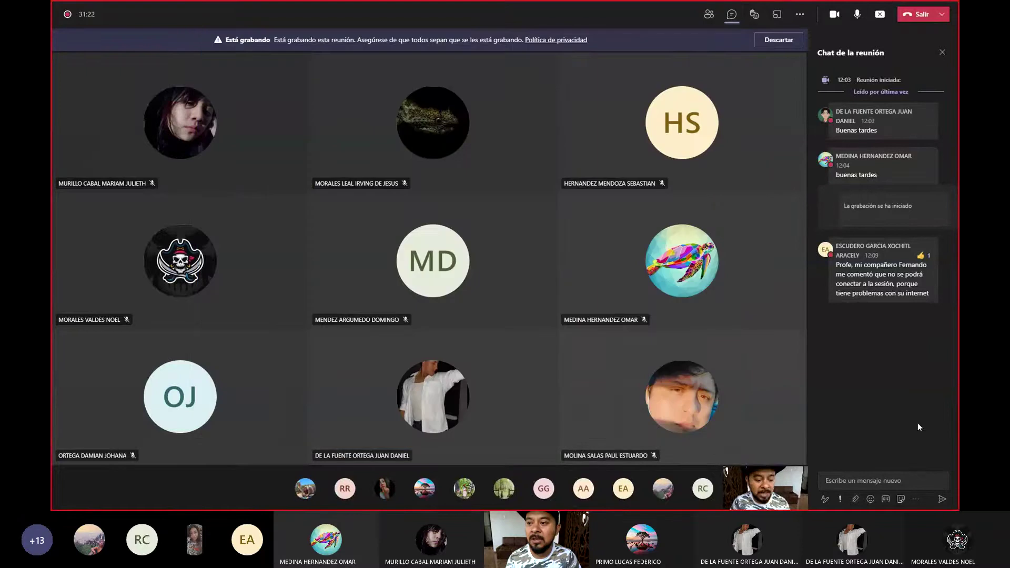
key("alt+Tab")
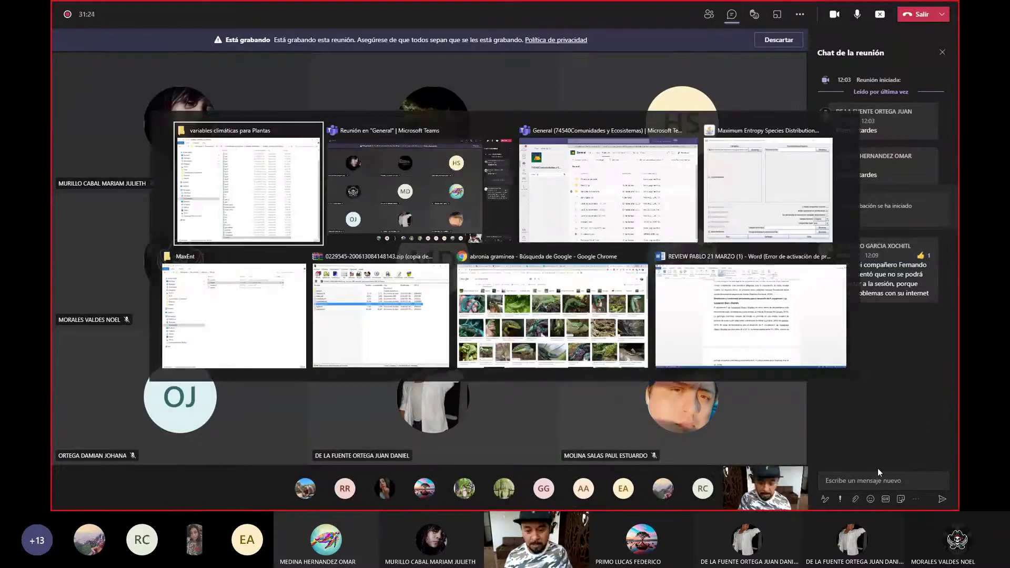
left_click(538, 322)
left_click(488, 27)
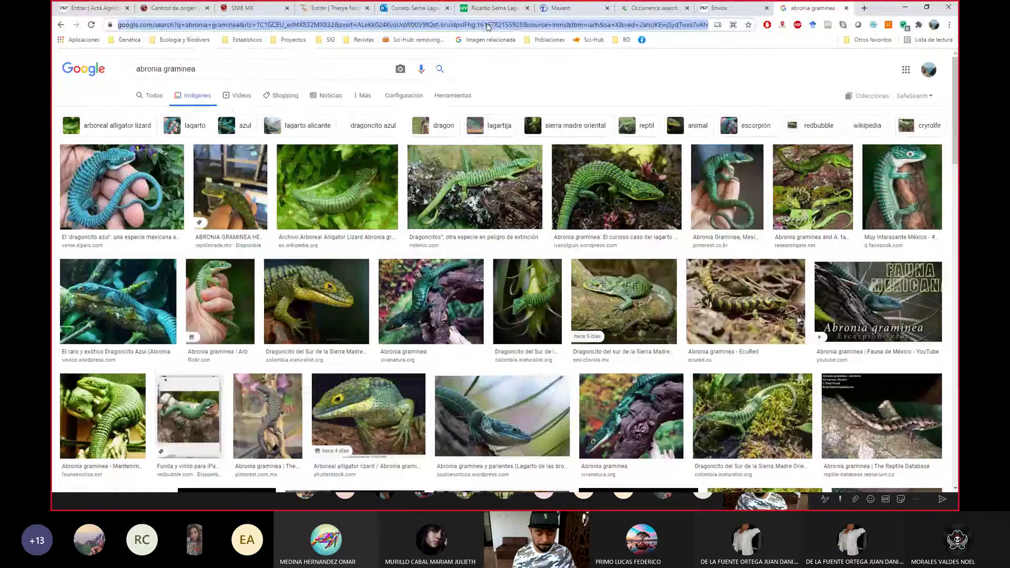
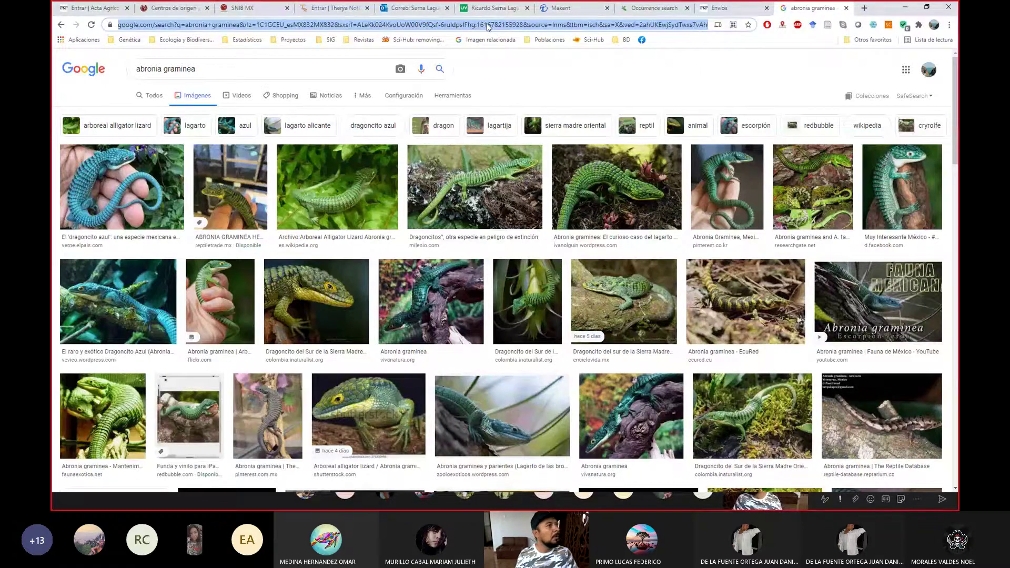
type("c")
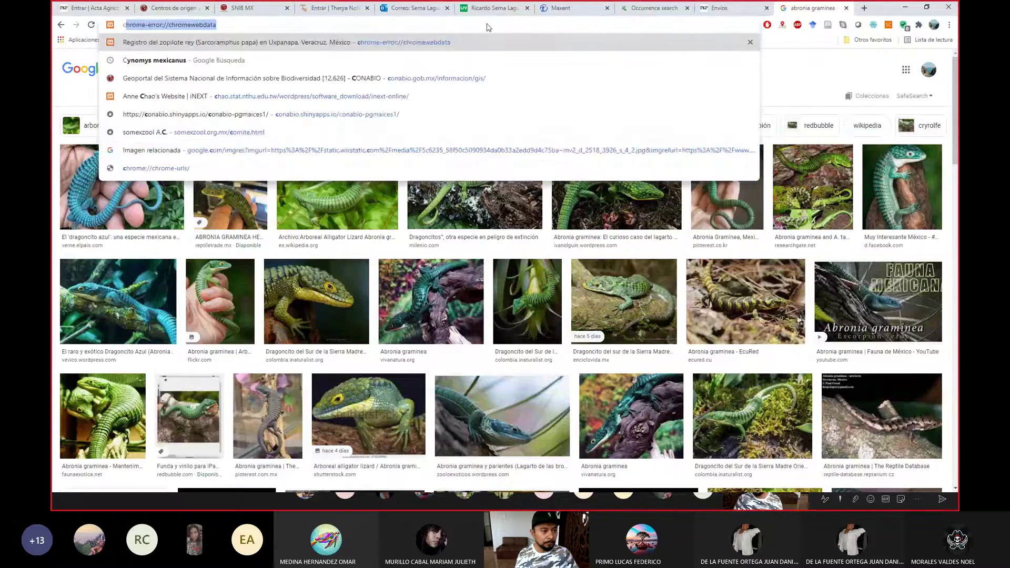
key("BackSpace")
key("BackSpace")
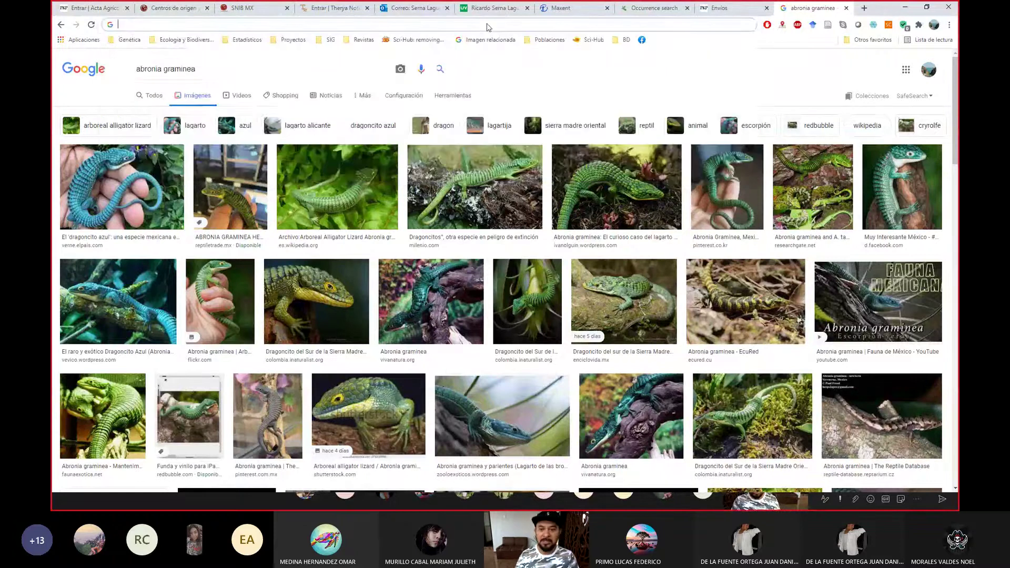
Show the Publicaciones page of the professor's personal site at Universidad Veracruzana.
left_click(489, 8)
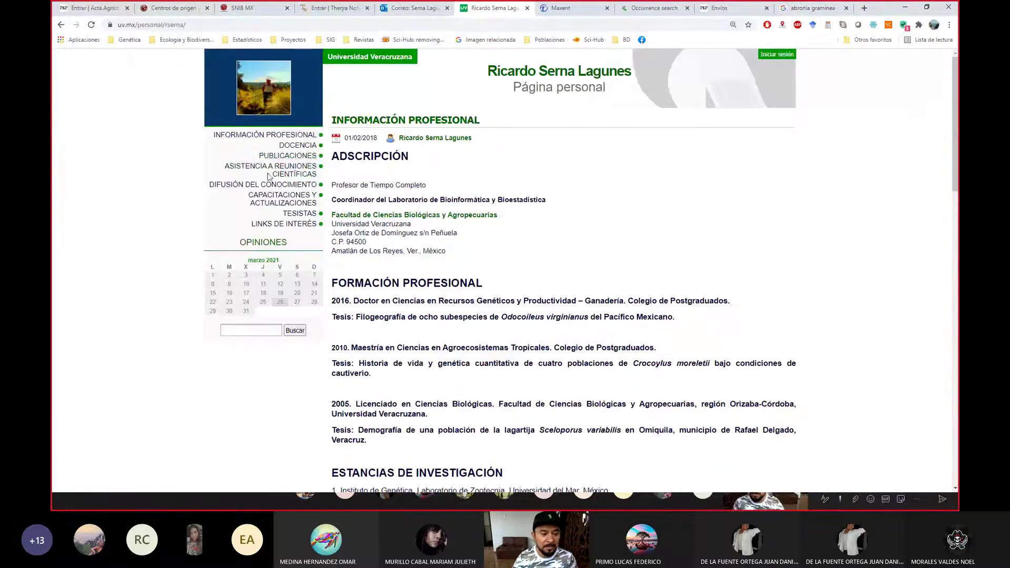
left_click(303, 157)
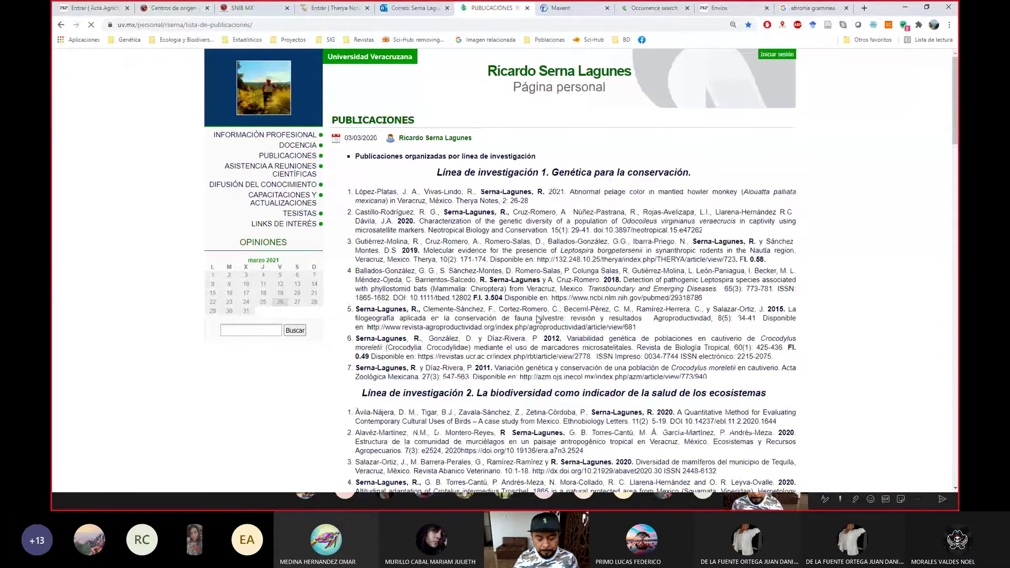
Find the 2019 book chapter on ethanol fuel production from agroindustrial crops, search its title on Google and open its ScienceDirect page.
scroll(538, 318, "down", 10)
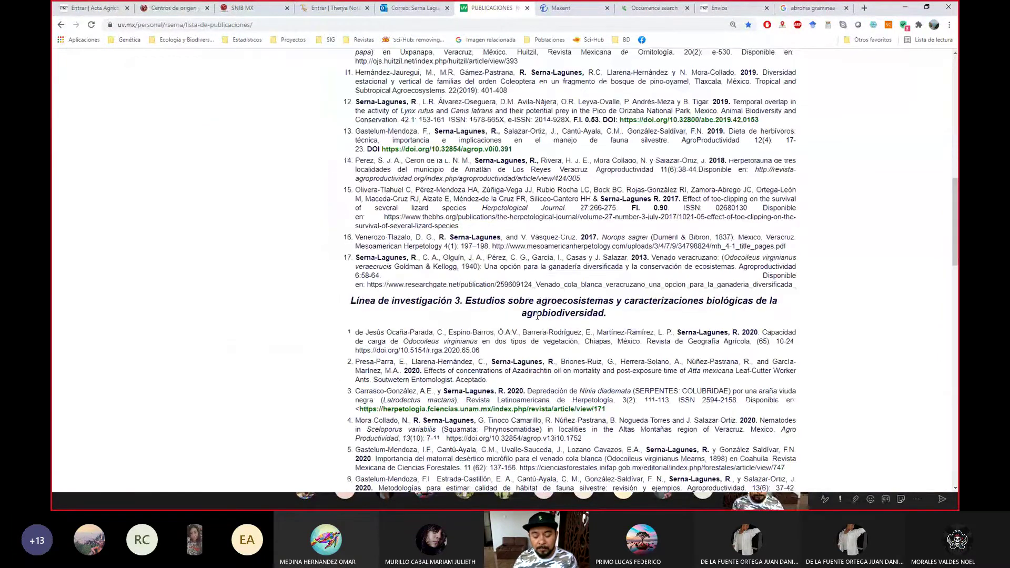
scroll(538, 315, "down", 15)
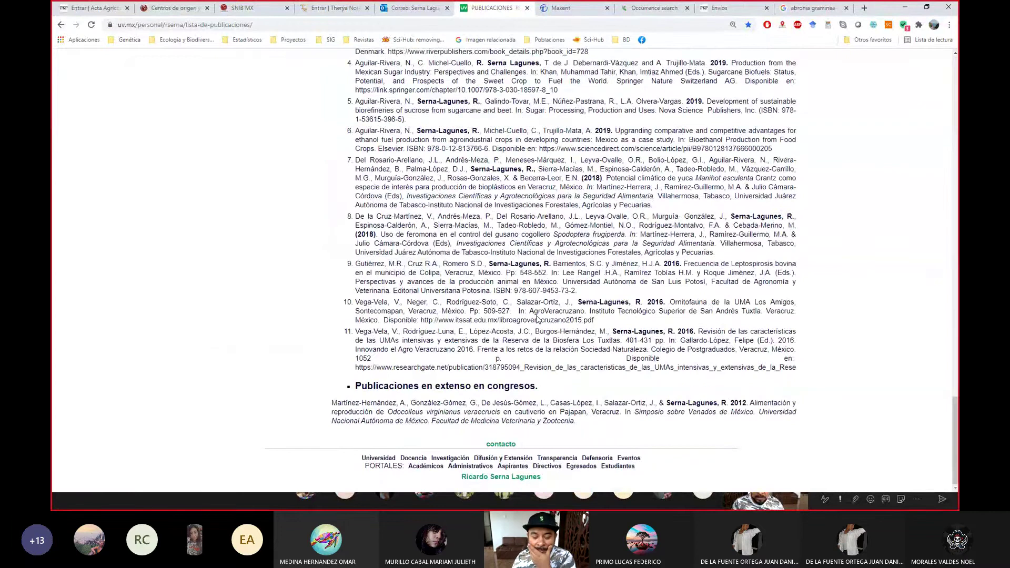
scroll(538, 318, "up", 1)
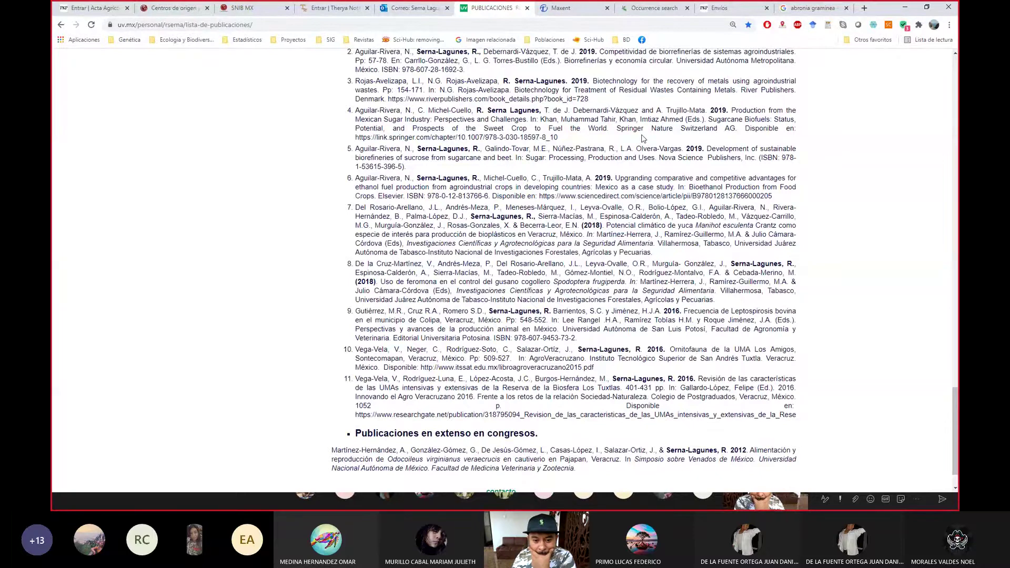
left_click_drag(615, 178, 676, 188)
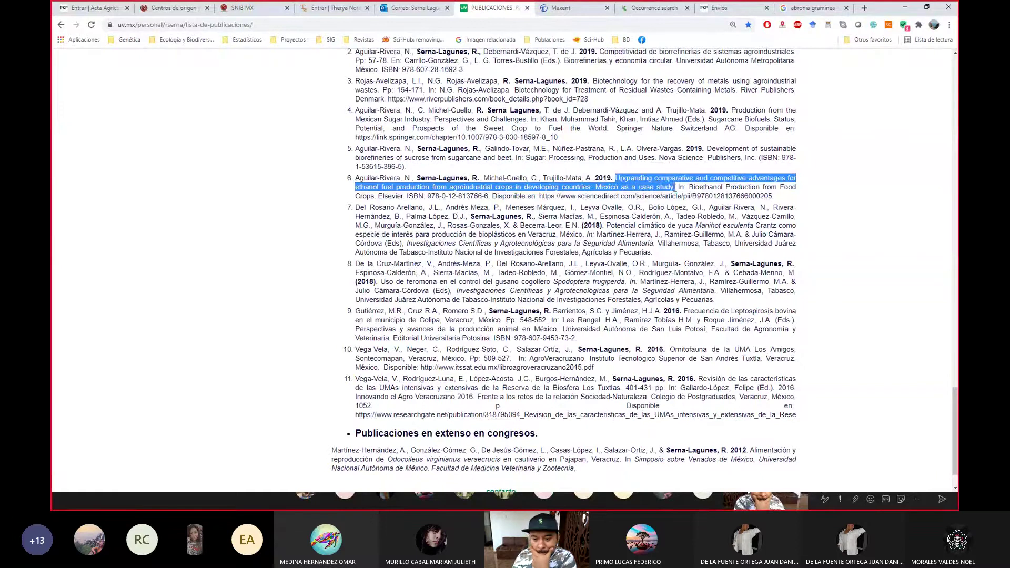
right_click(675, 188)
left_click(682, 208)
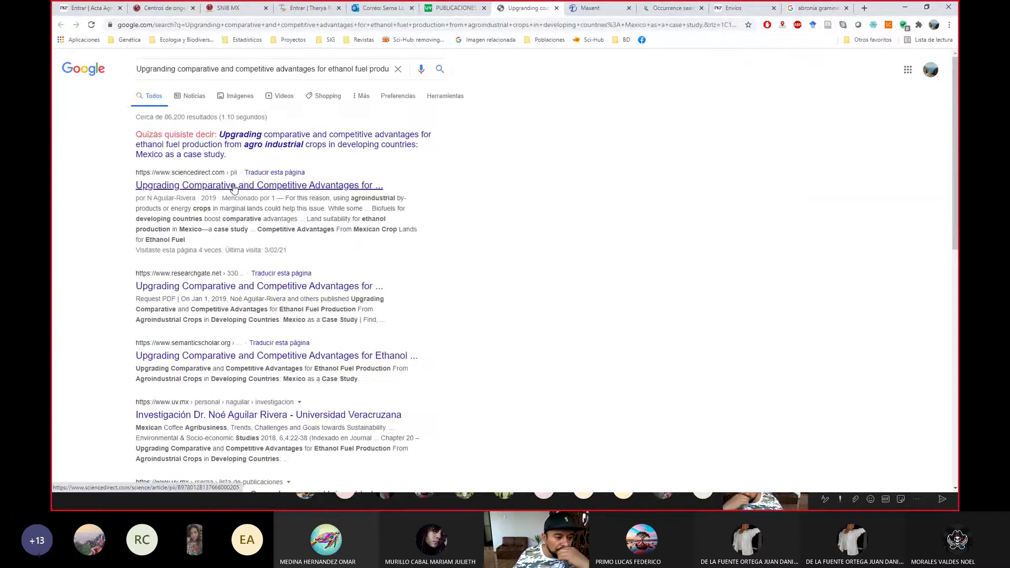
left_click(234, 186)
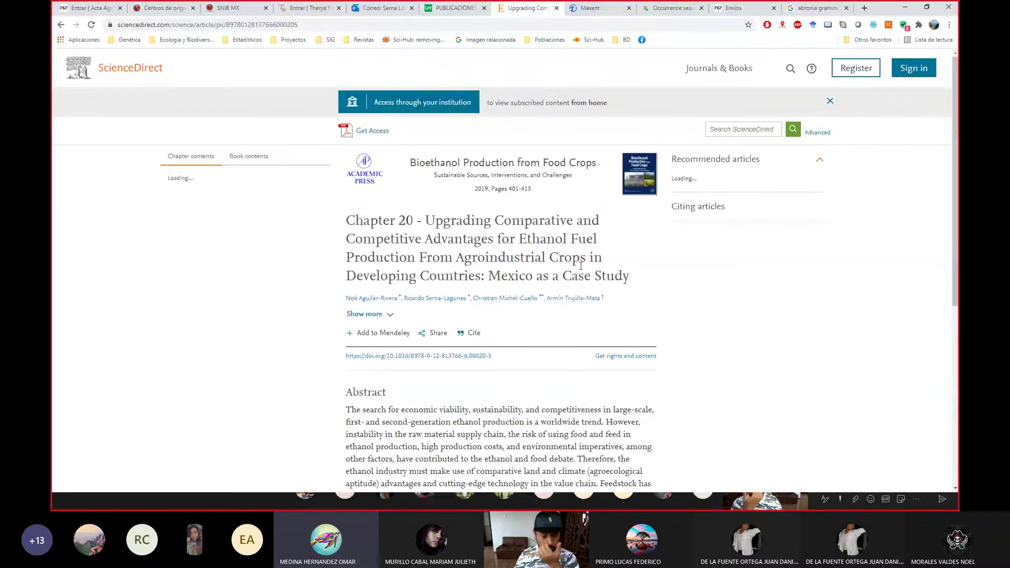
Examine the chapter's abstract, keywords, figures and authors for the use of the MaxEnt model.
scroll(583, 253, "down", 5)
scroll(581, 266, "down", 2)
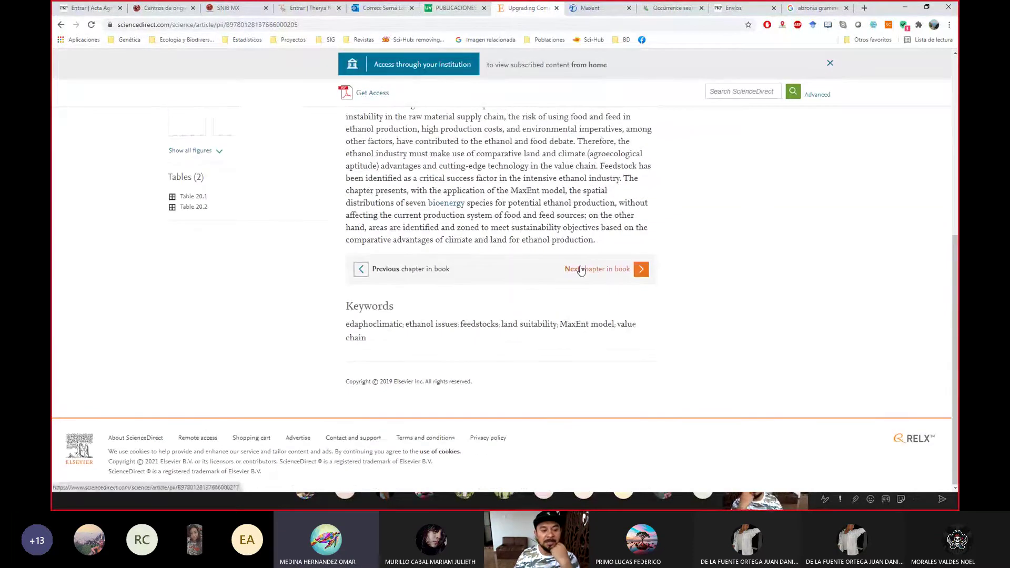
scroll(581, 269, "up", 2)
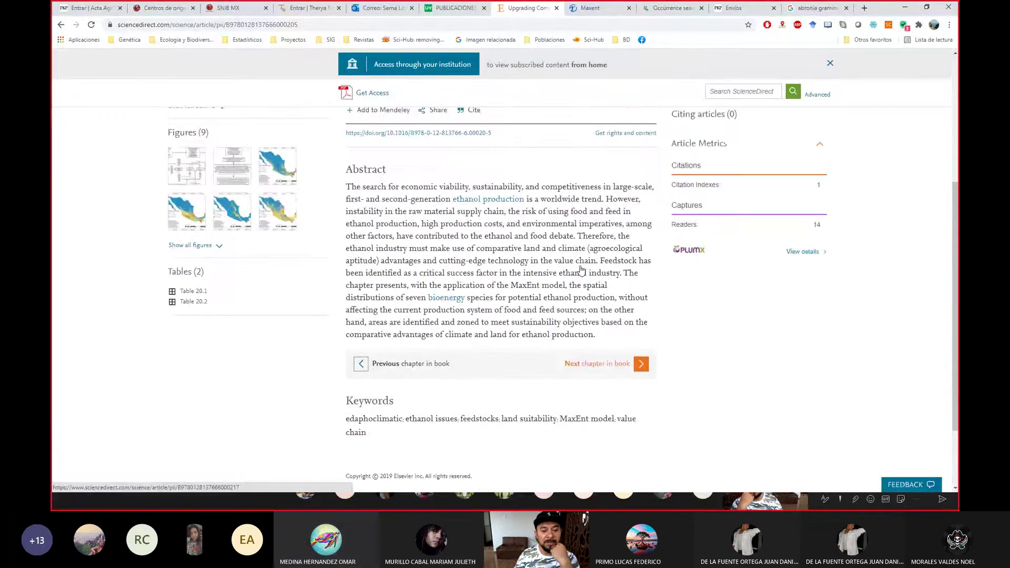
scroll(581, 270, "down", 2)
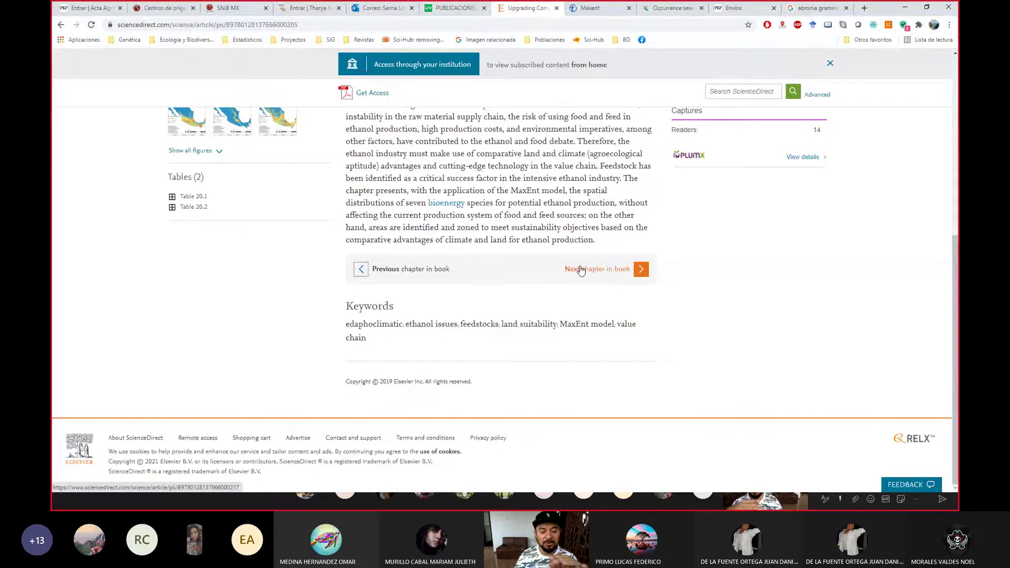
scroll(581, 270, "up", 2)
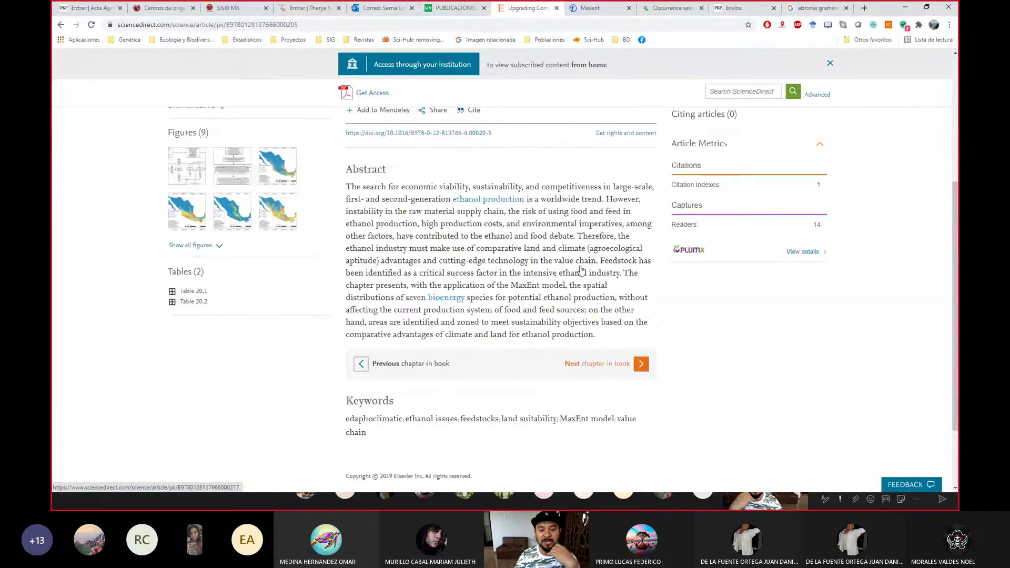
scroll(581, 271, "up", 2)
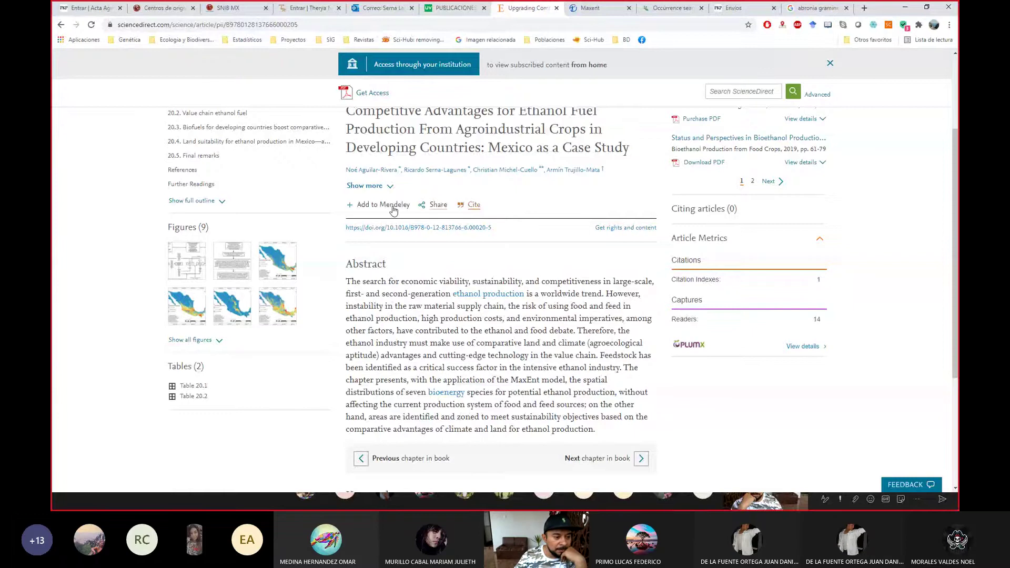
scroll(355, 196, "up", 1)
scroll(355, 196, "up", 2)
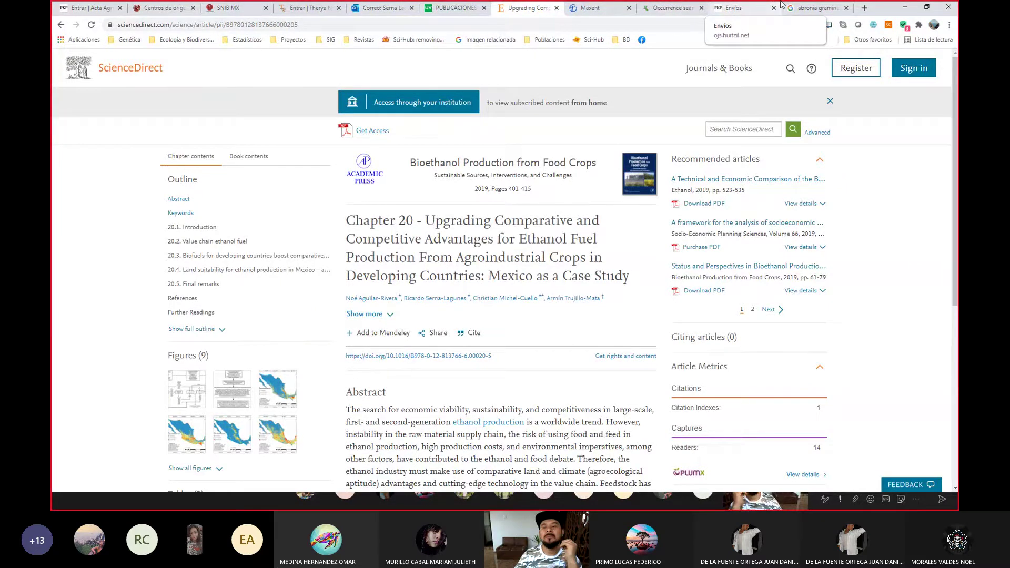
Replace the abronia graminea image results with a Google search for the Colegio de Postgraduados researcher's surnames and first name plus "geo".
left_click(815, 8)
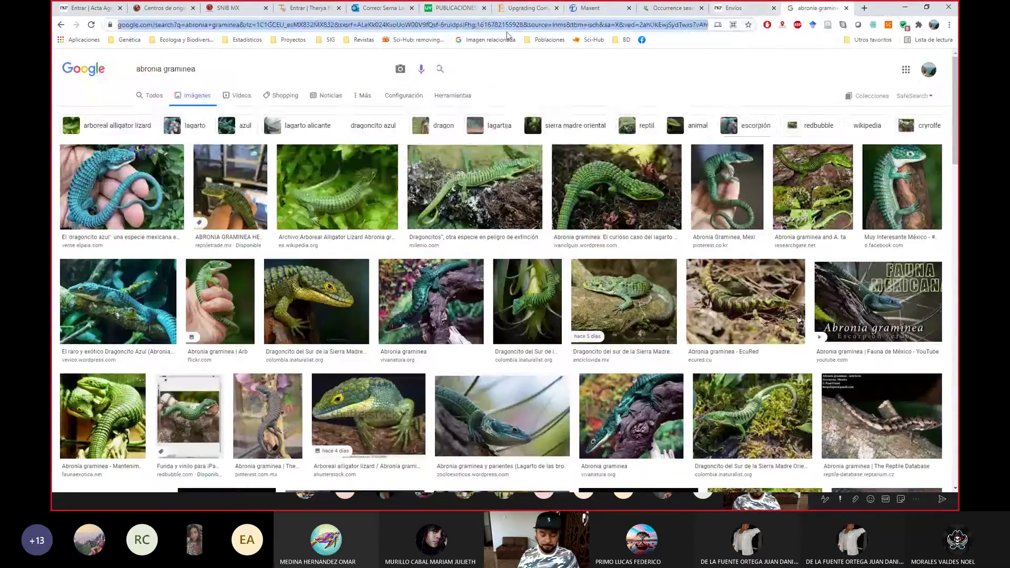
type("lauro lop")
key("BackSpace")
key("BackSpace")
key("BackSpace")
key("BackSpace")
key("BackSpace")
key("BackSpace")
key("BackSpace")
key("BackSpace")
key("BackSpace")
key("BackSpace")
type("l")
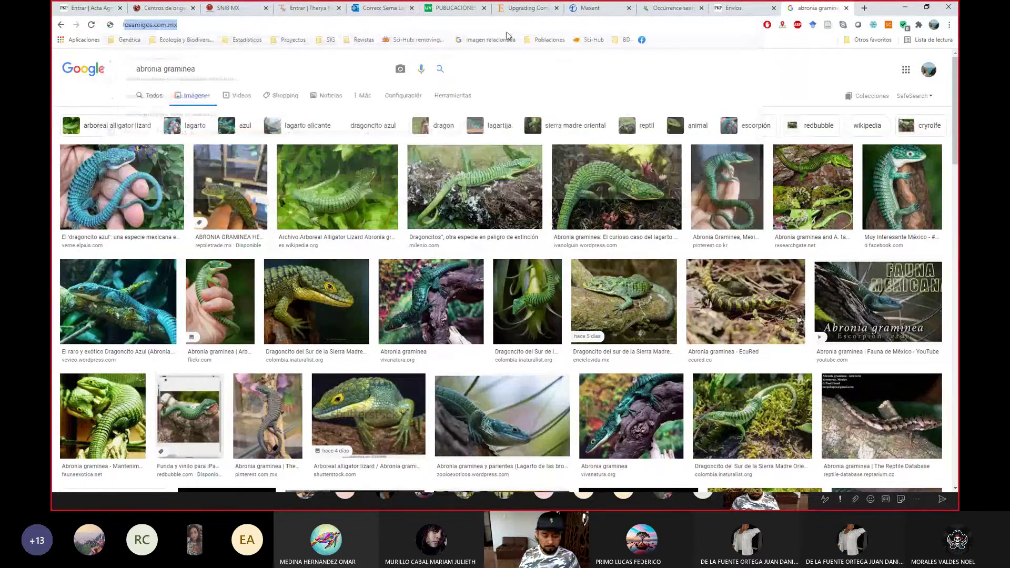
type("ópez mata ")
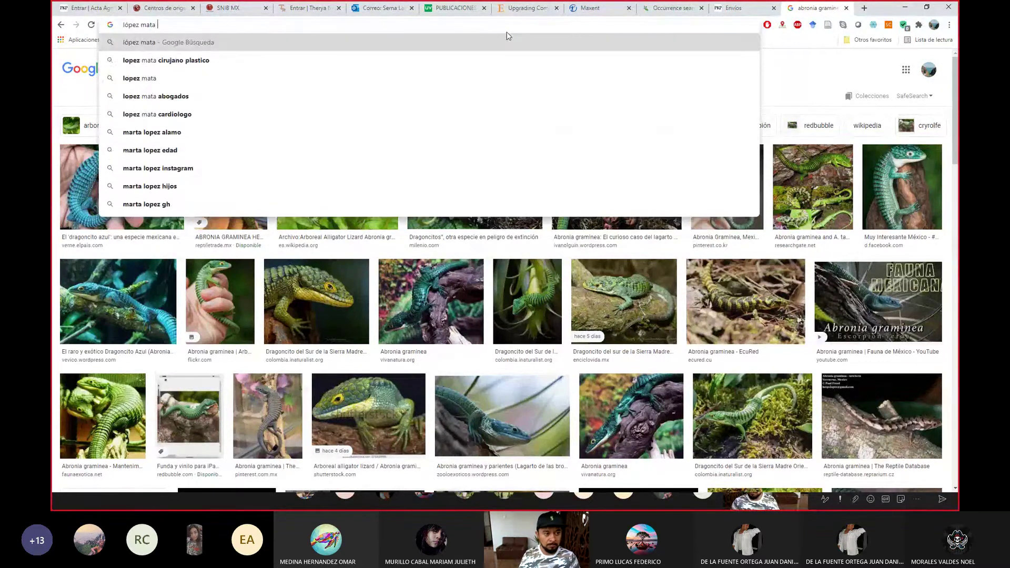
type("lauro ")
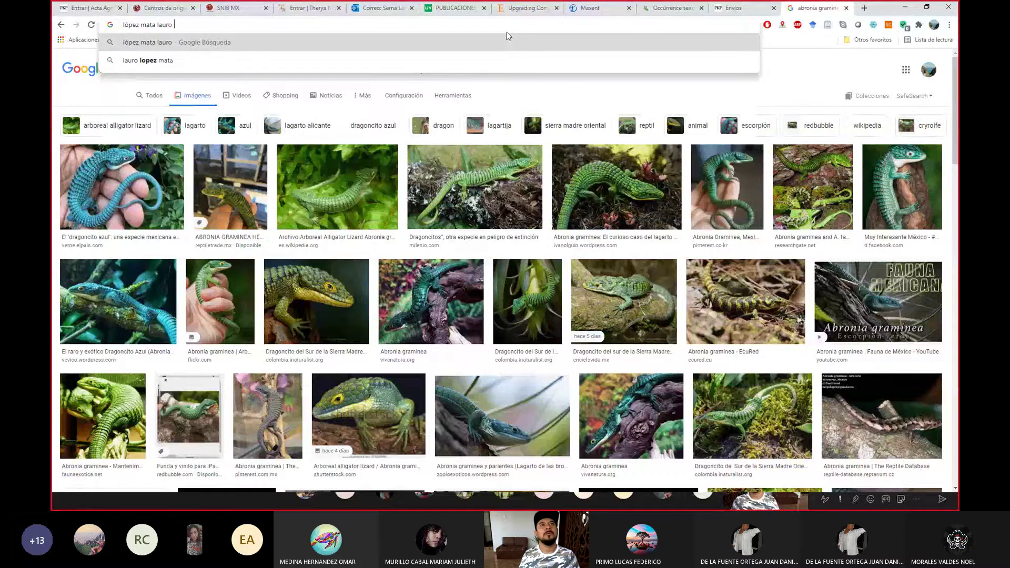
type("geo")
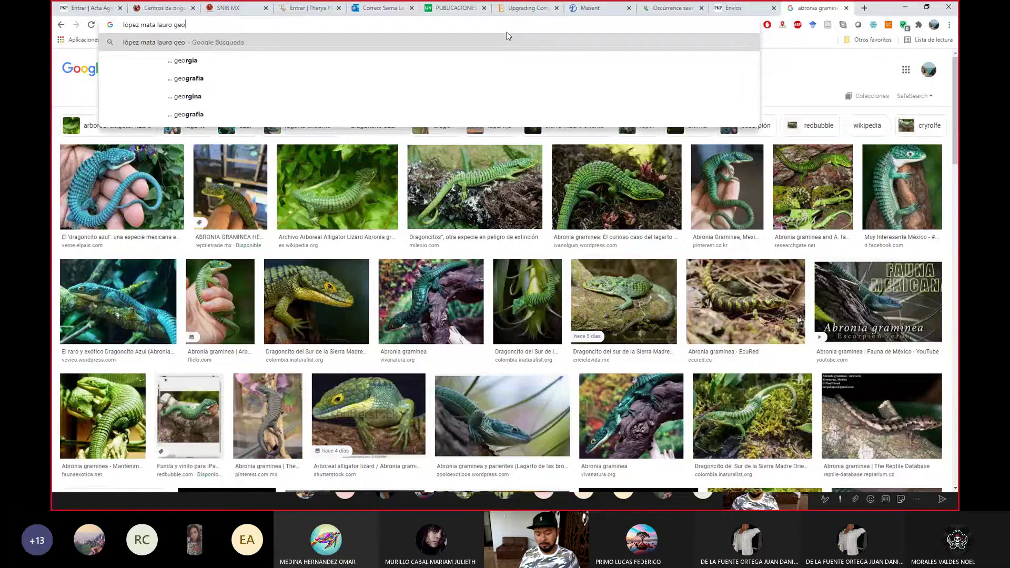
key("Return")
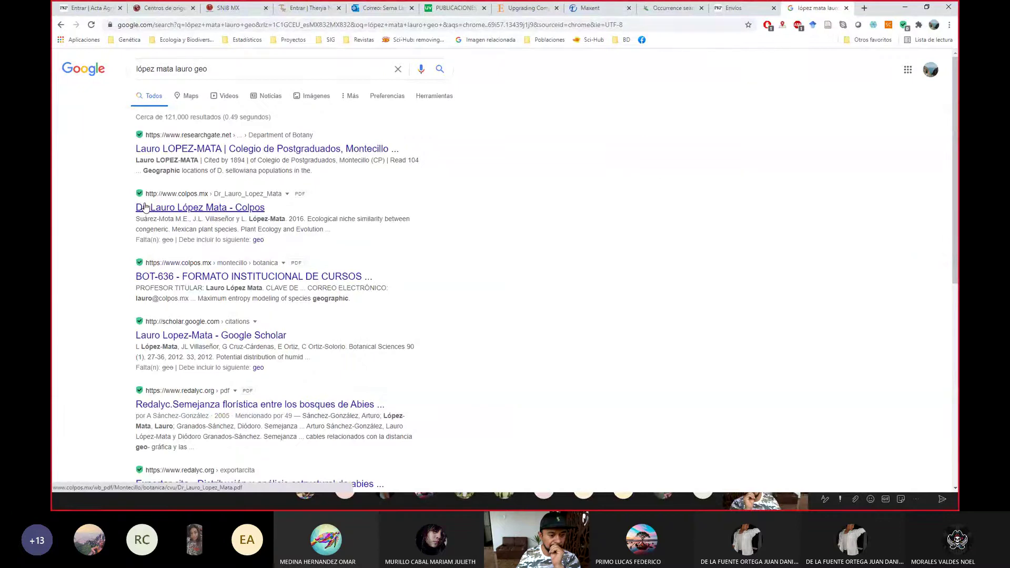
Open the researcher's Google Scholar profile from the search results.
right_click(191, 211)
left_click(215, 216)
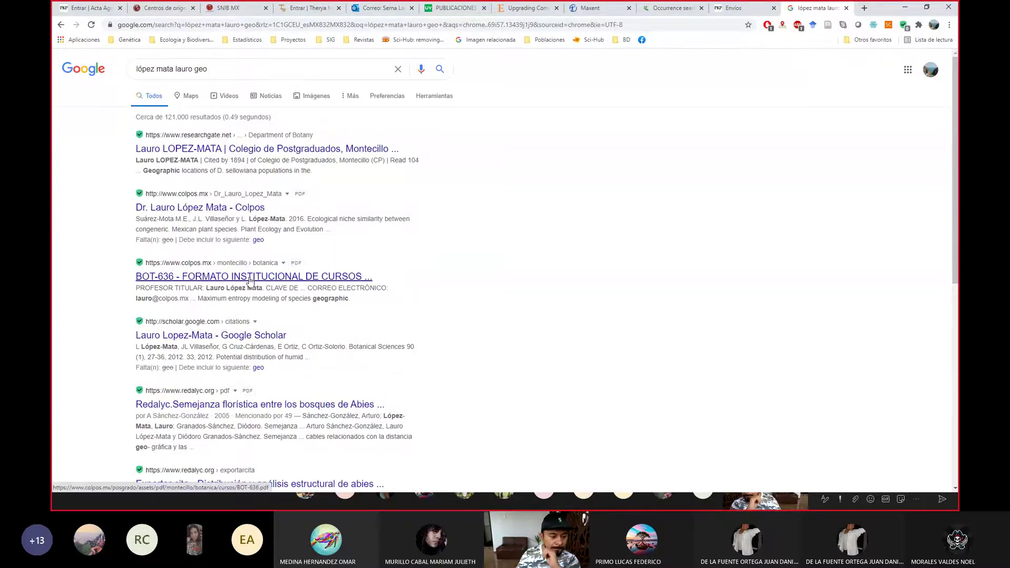
scroll(250, 280, "down", 1)
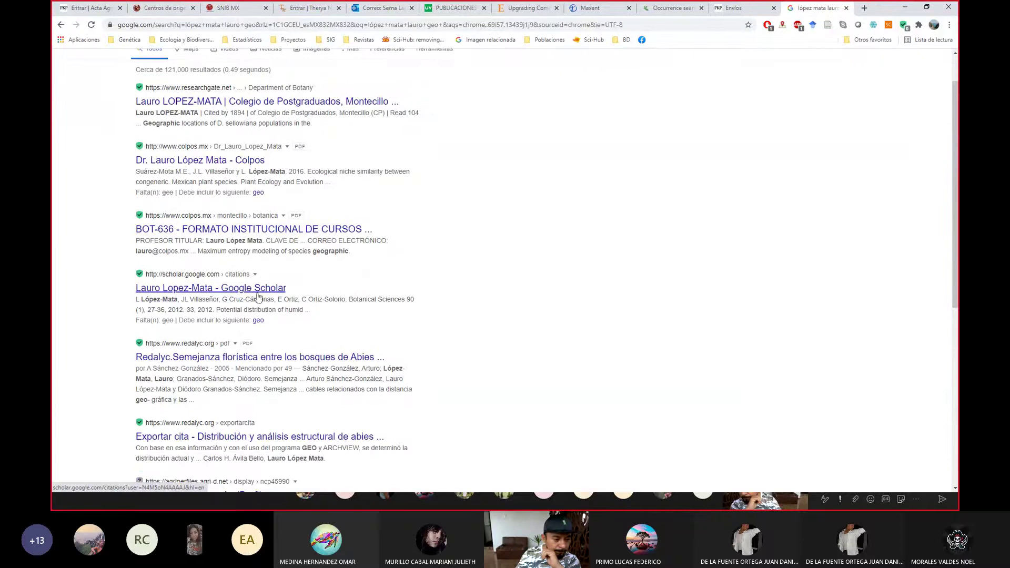
left_click(265, 293)
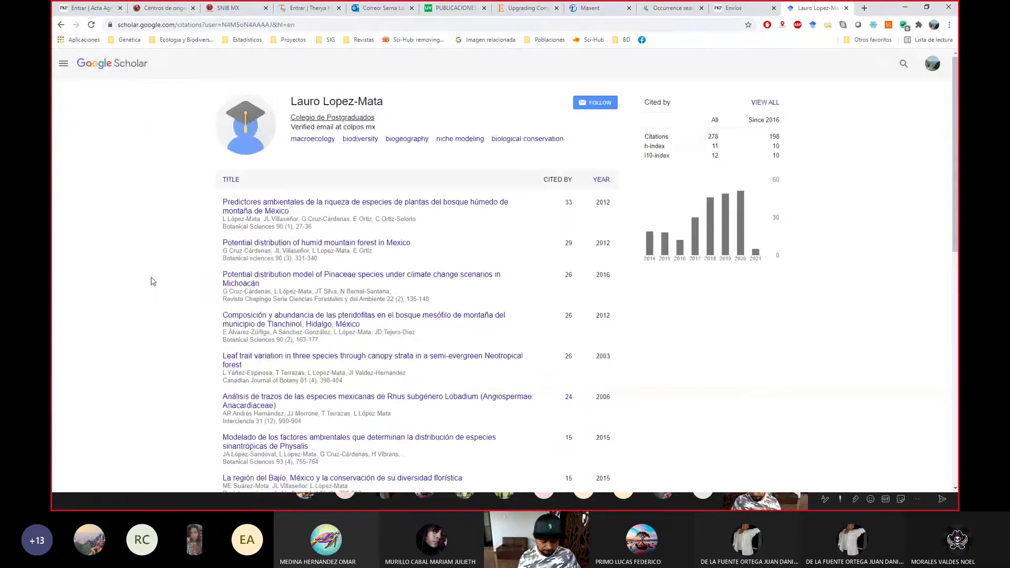
Search Google for the surname of the first article's third author in a separate tab, and return to the Scholar profile.
key("ctrl+f")
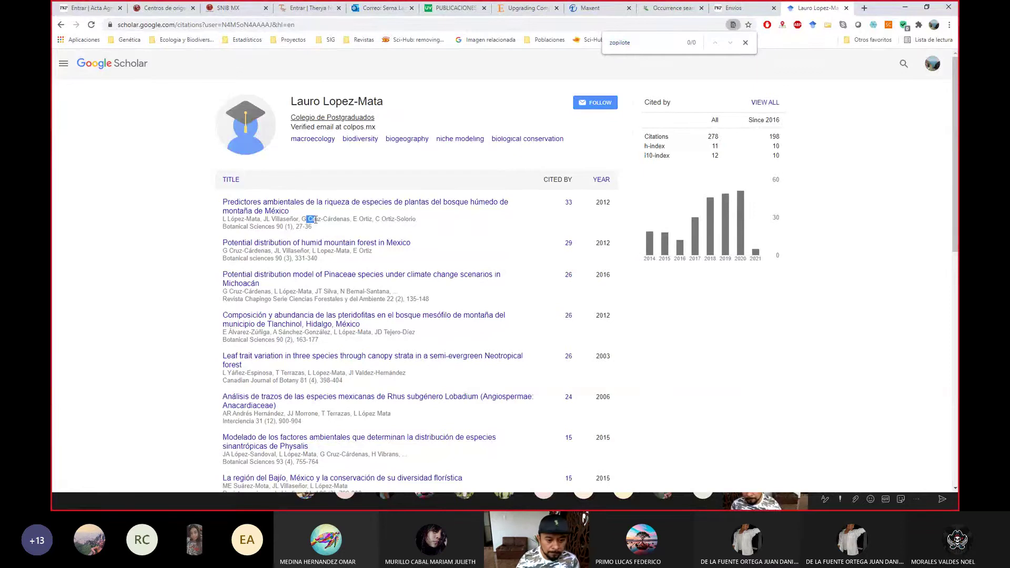
right_click(351, 220)
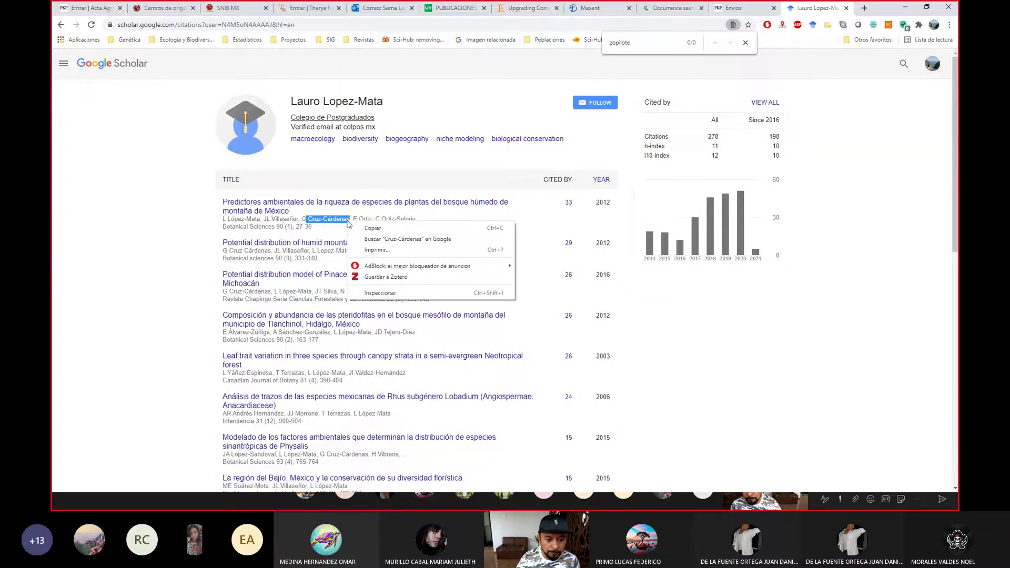
left_click(376, 239)
key("ctrl+Page_Up")
left_click(180, 266)
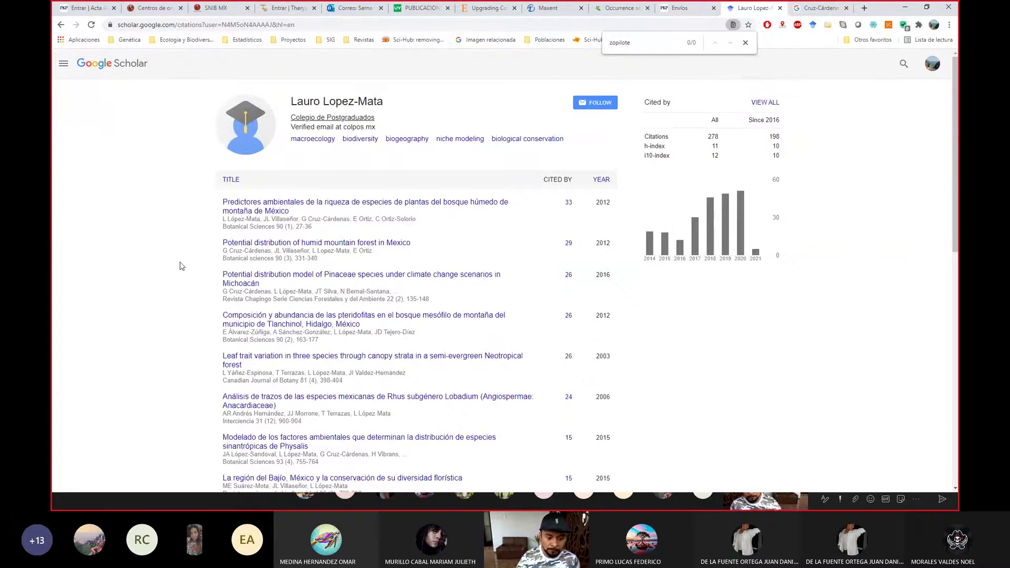
Search the profile page for the word "soil" and clear the search text.
type("soil")
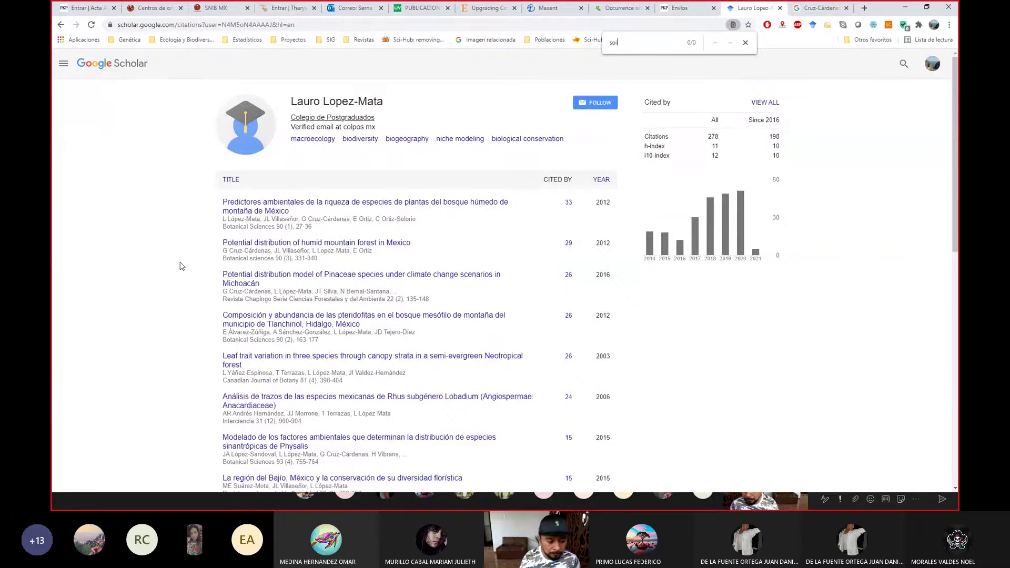
key("BackSpace")
key("BackSpace")
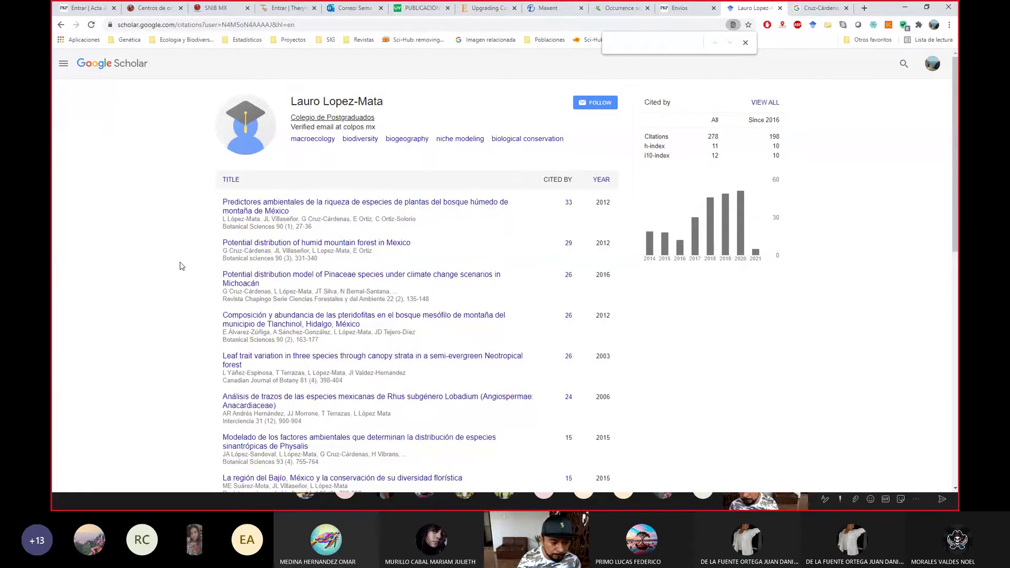
Go through the researcher's article list, expanding it to include the articles beyond the first 20.
scroll(179, 266, "down", 5)
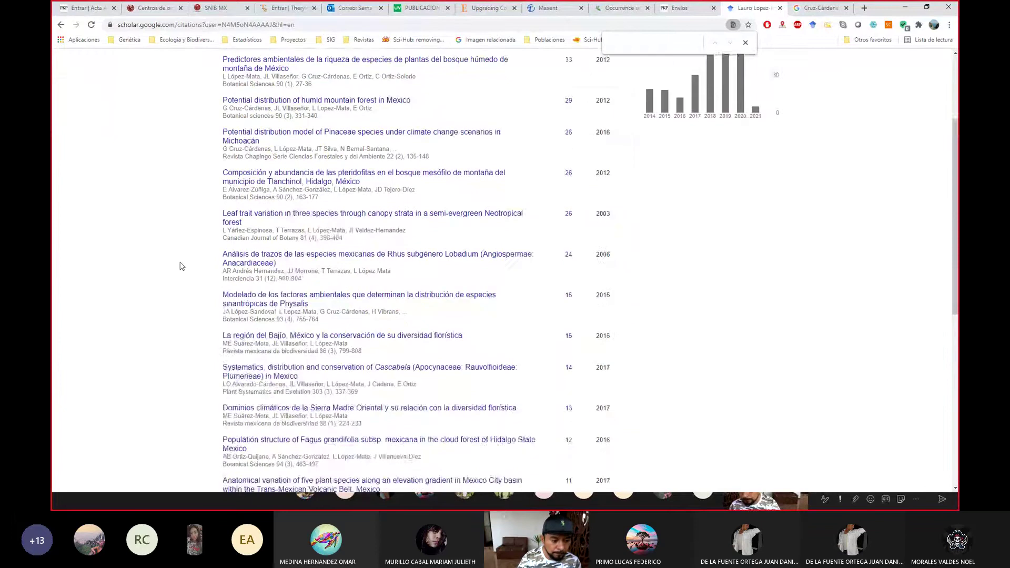
scroll(180, 266, "down", 3)
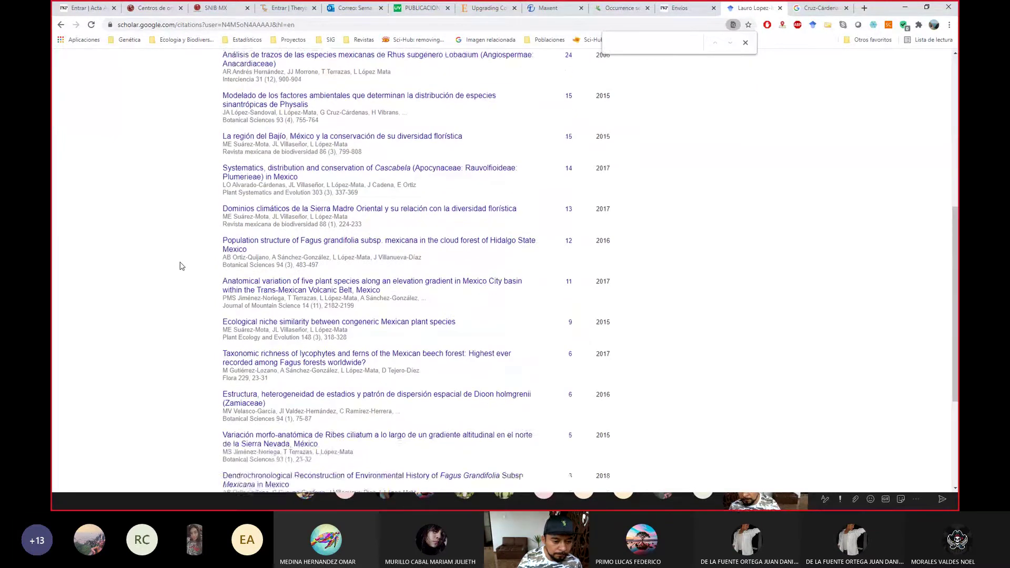
scroll(180, 267, "down", 2)
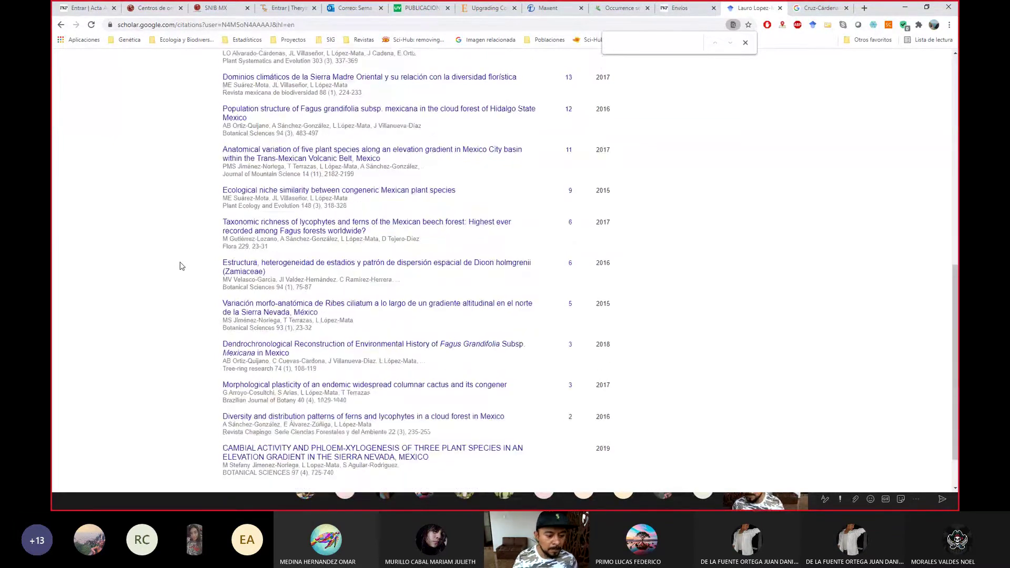
scroll(180, 266, "down", 1)
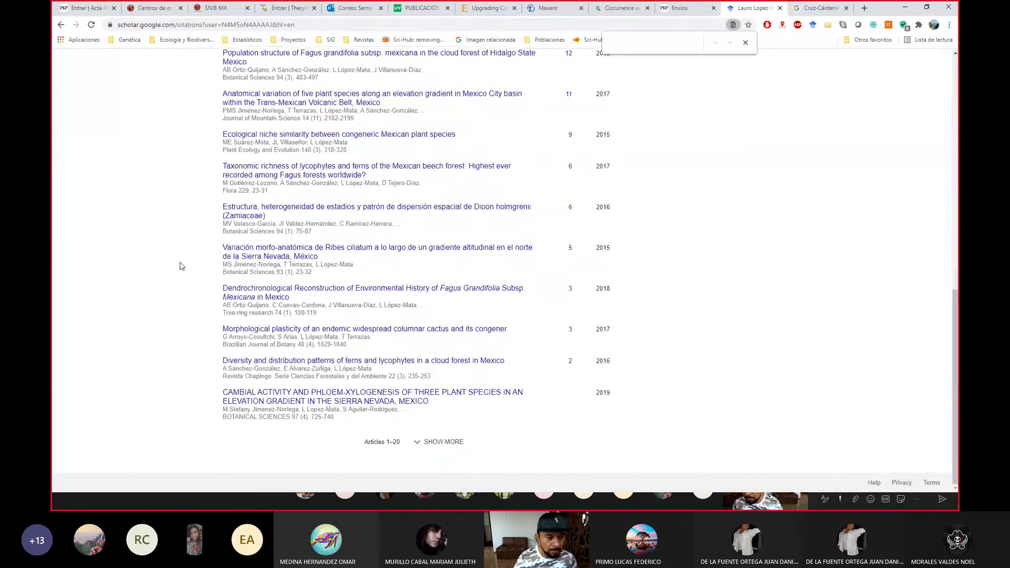
left_click(444, 442)
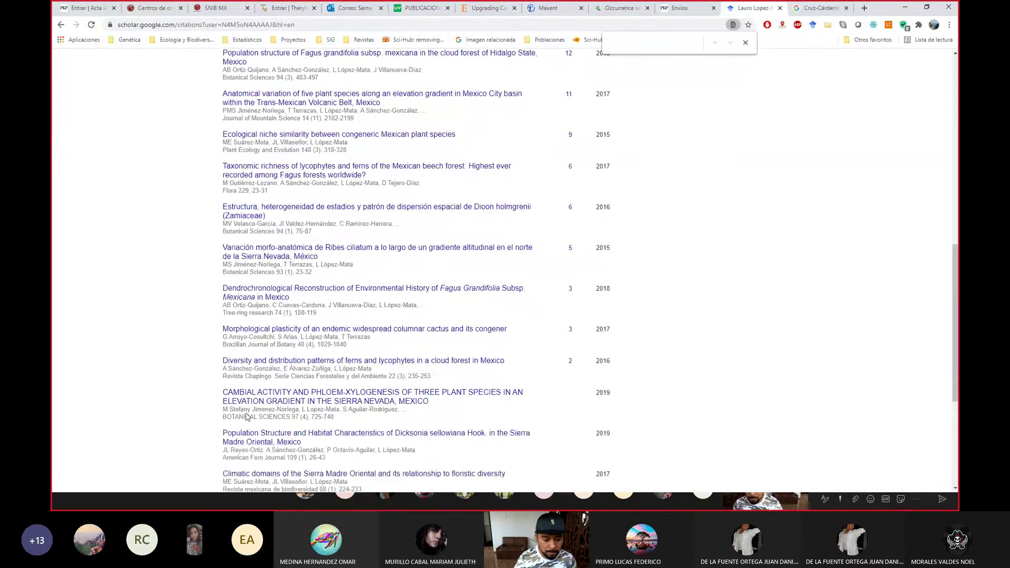
scroll(246, 417, "down", 4)
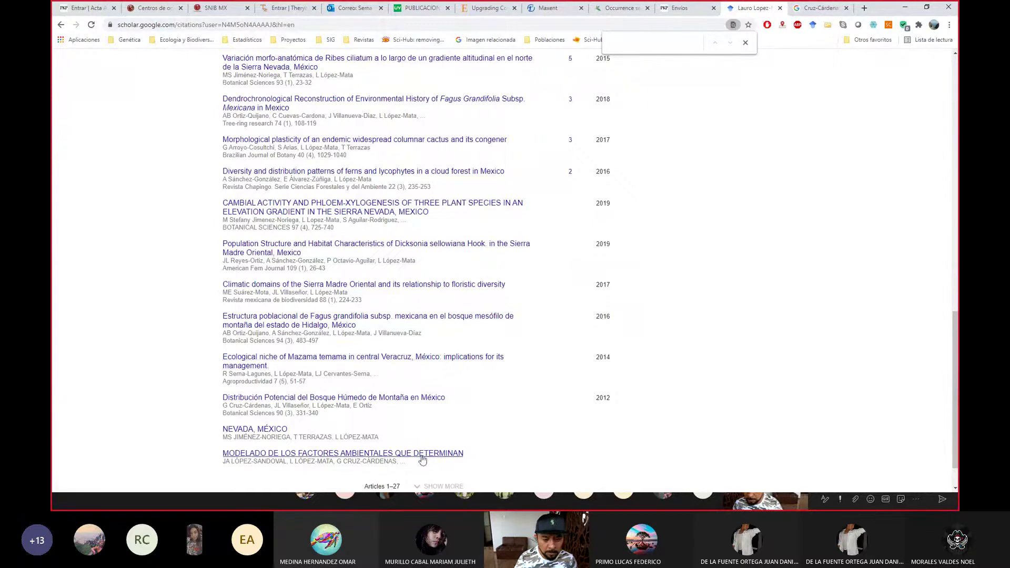
Open the first Google Scholar profile in the co-author's search results and look through its article list.
left_click(804, 6)
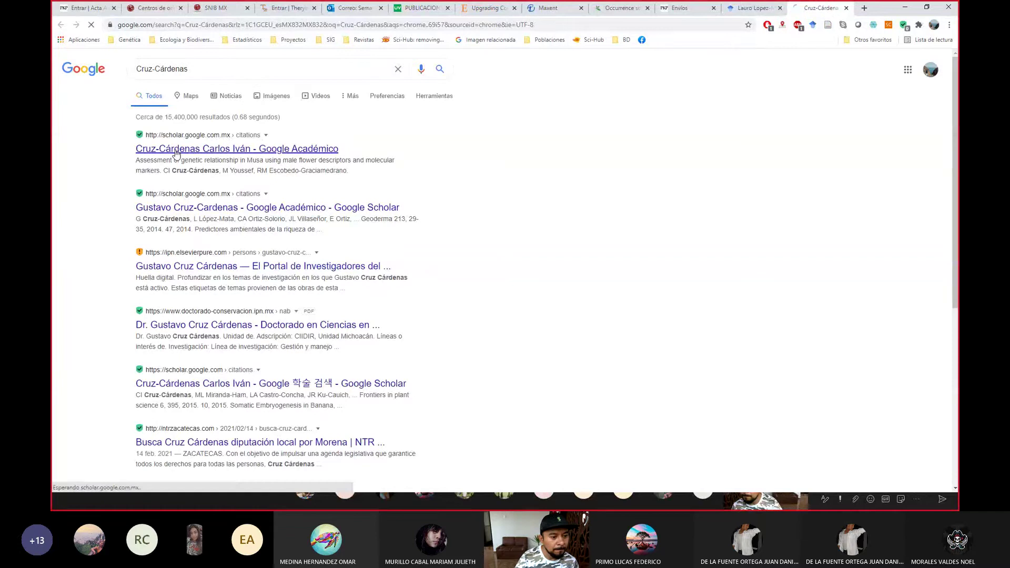
left_click(176, 151)
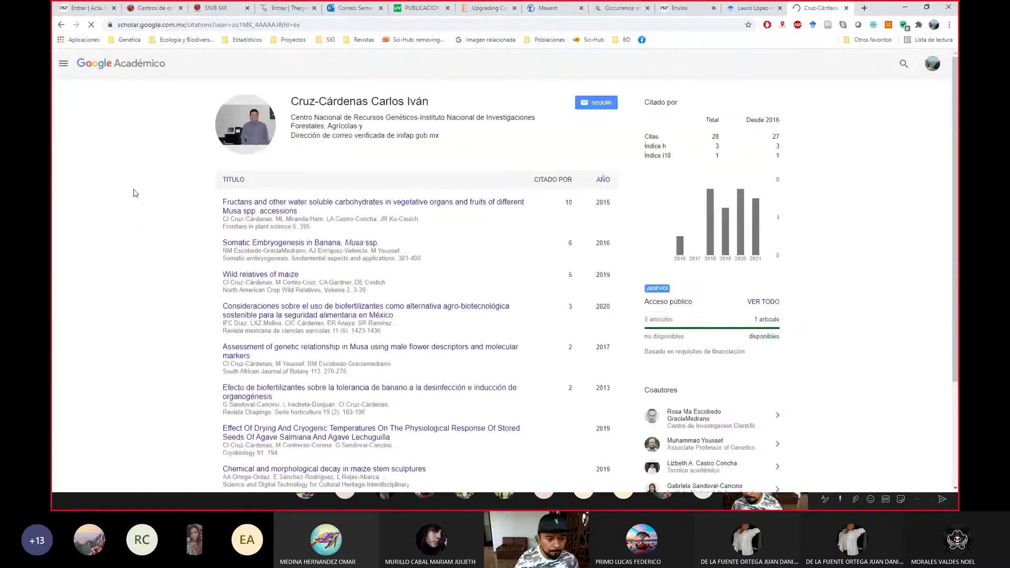
scroll(133, 194, "down", 2)
scroll(134, 194, "down", 1)
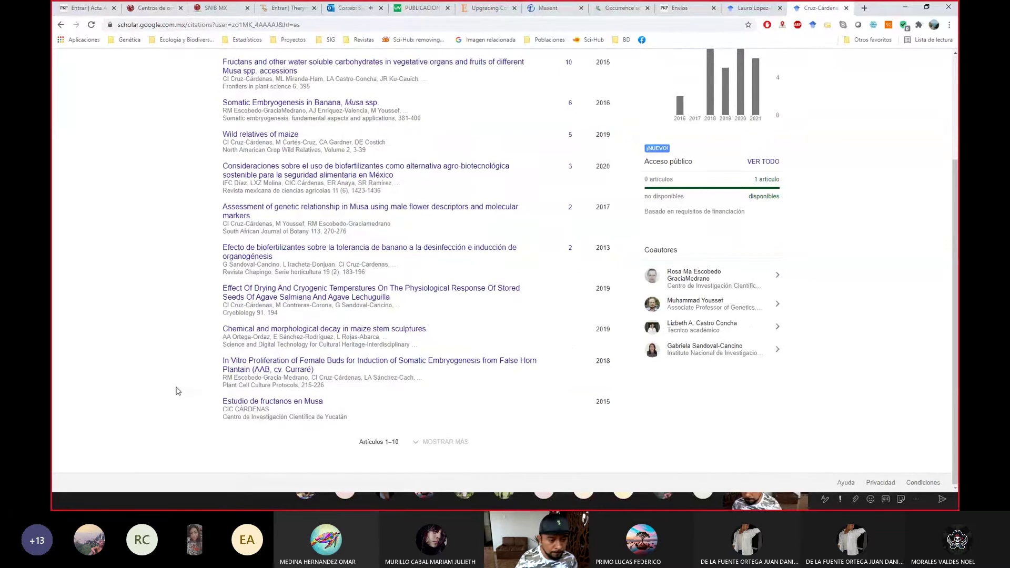
Return to the previous researcher's Google Scholar profile and go back through the article list to its beginning.
scroll(176, 392, "up", 1)
scroll(178, 390, "up", 2)
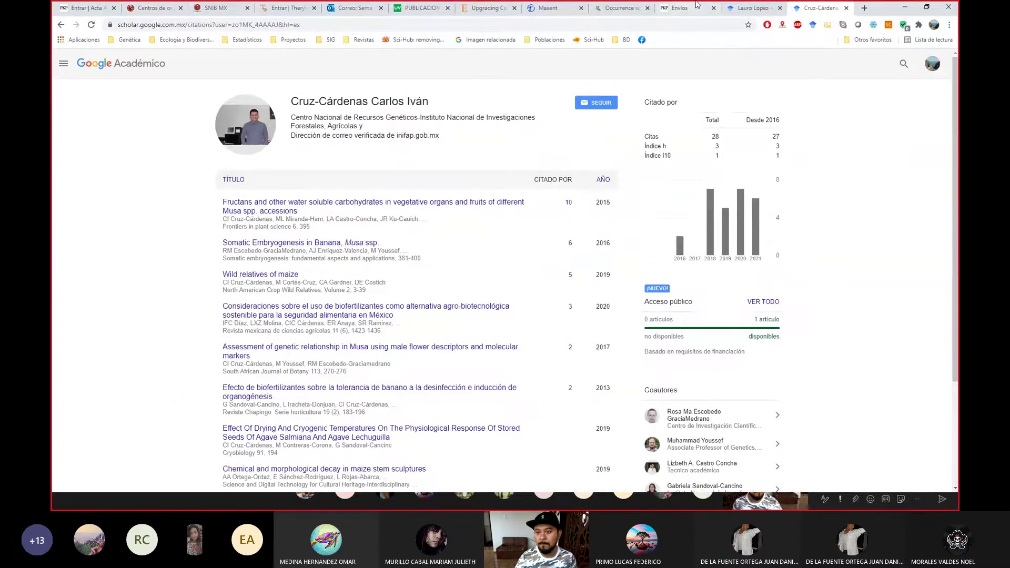
left_click(728, 6)
scroll(128, 195, "up", 1)
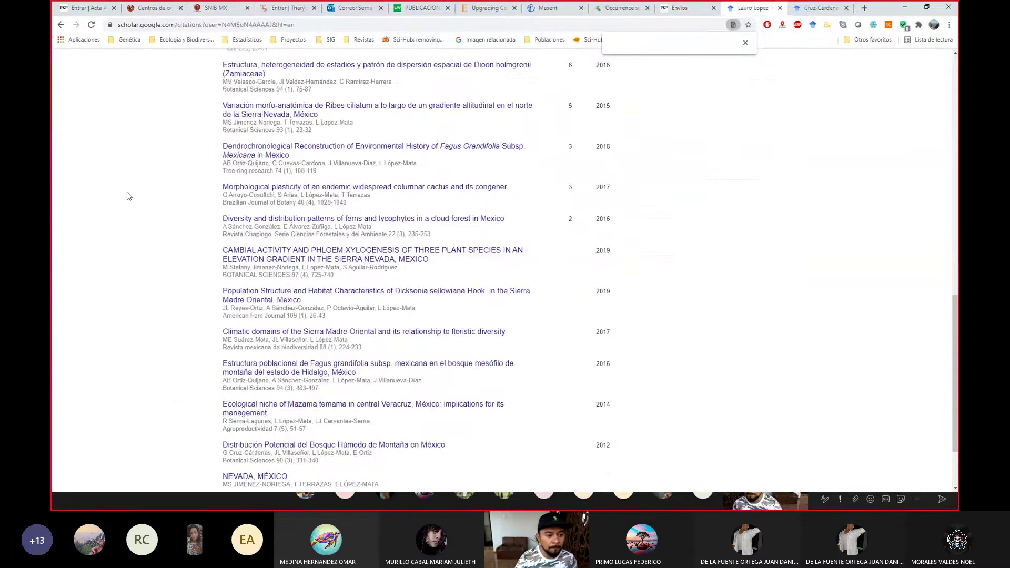
scroll(127, 196, "up", 4)
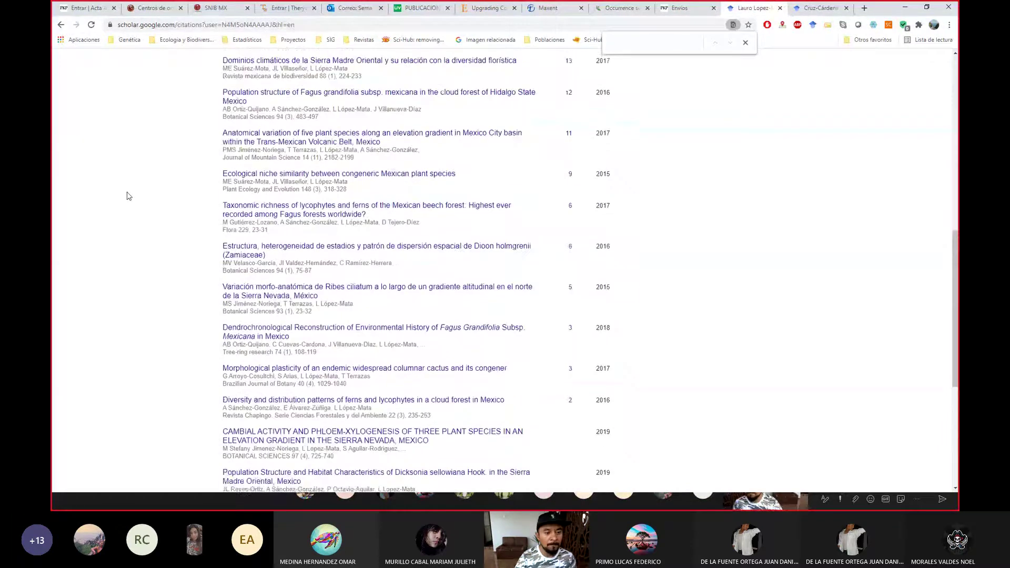
scroll(128, 196, "up", 12)
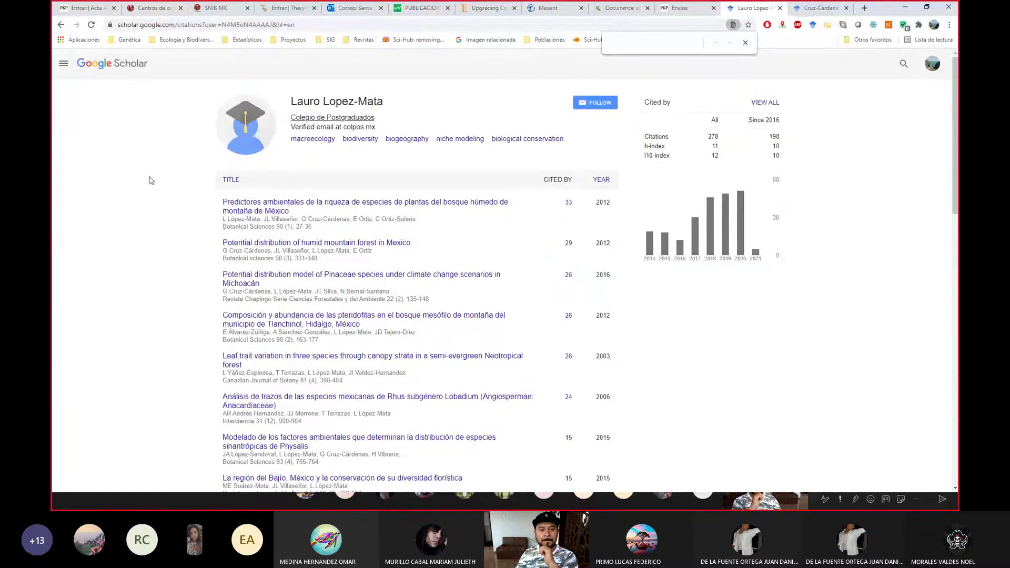
Open the bookmarked Servicio Meteorológico Nacional site and look through its Climatología options, including Diagnóstico Climático.
left_click(203, 41)
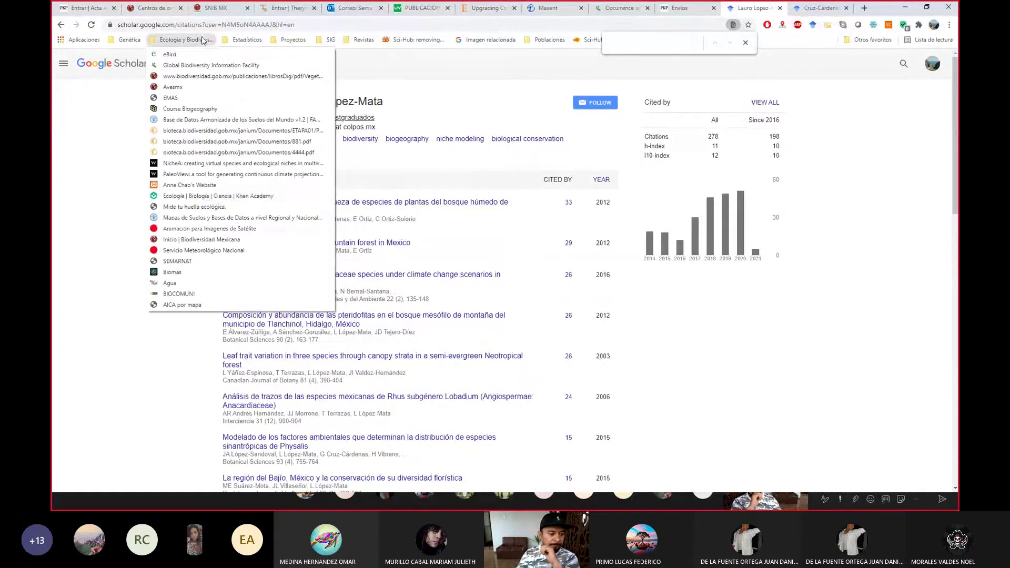
left_click(221, 251)
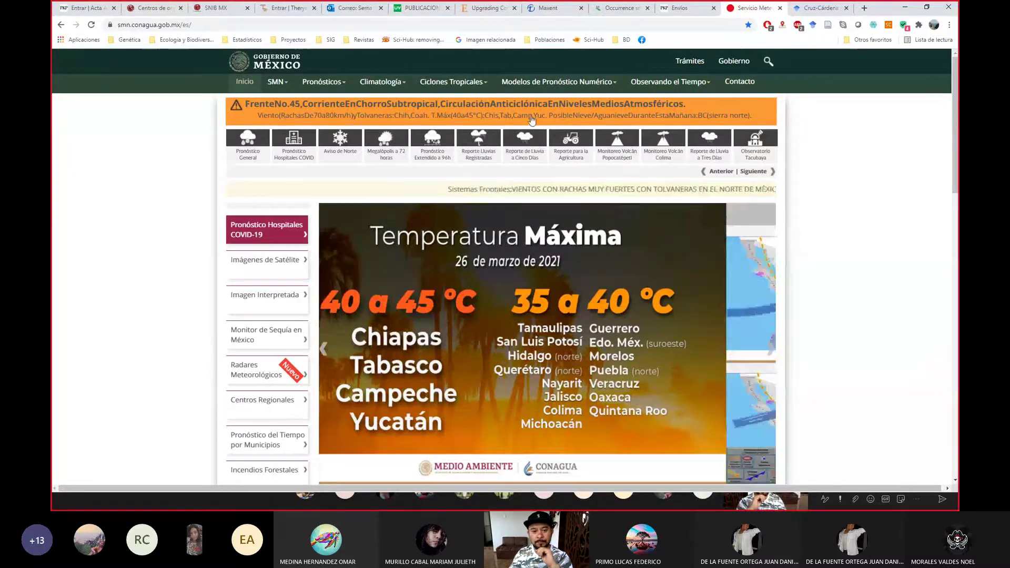
mouse_move(400, 82)
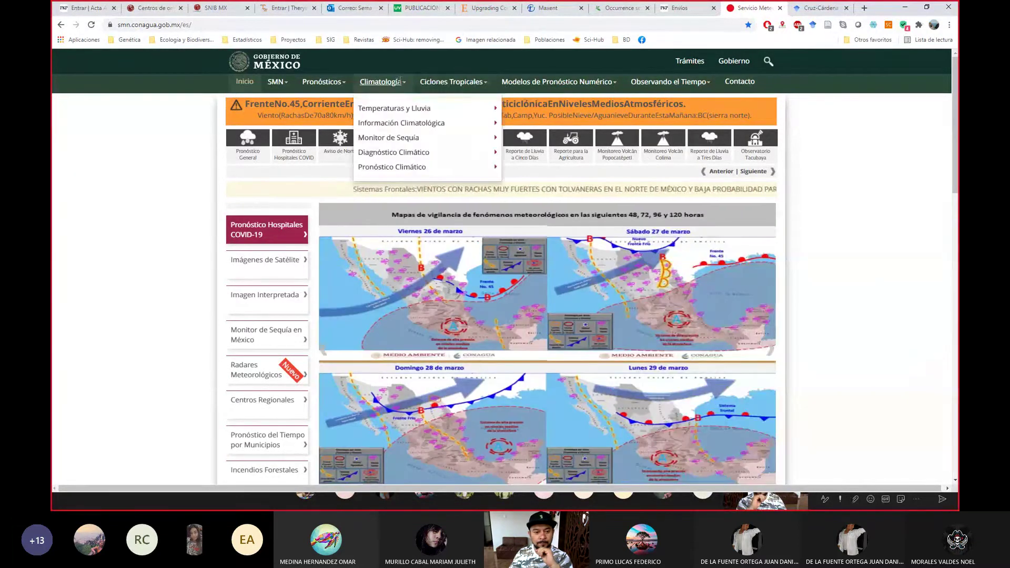
mouse_move(402, 141)
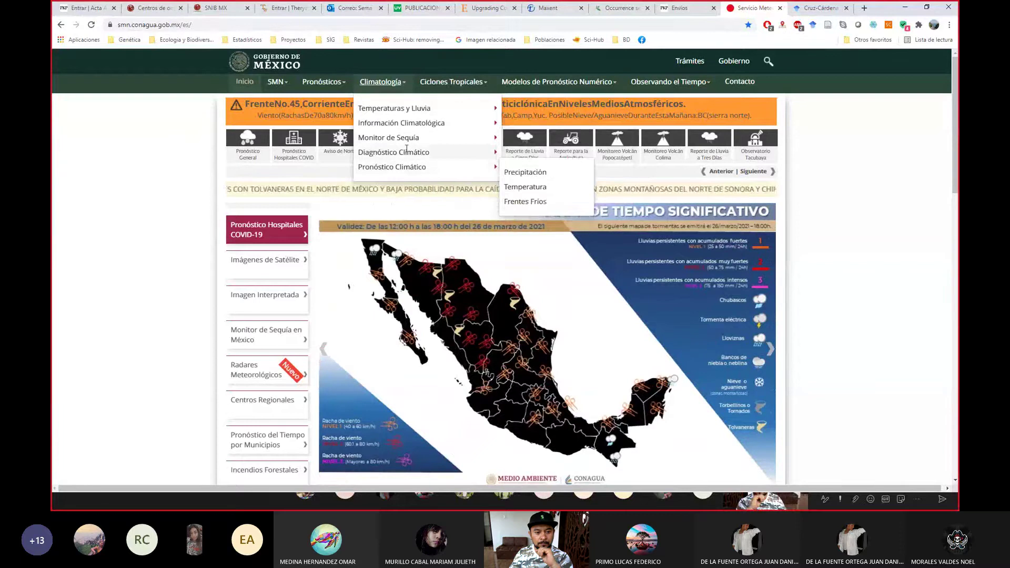
mouse_move(412, 111)
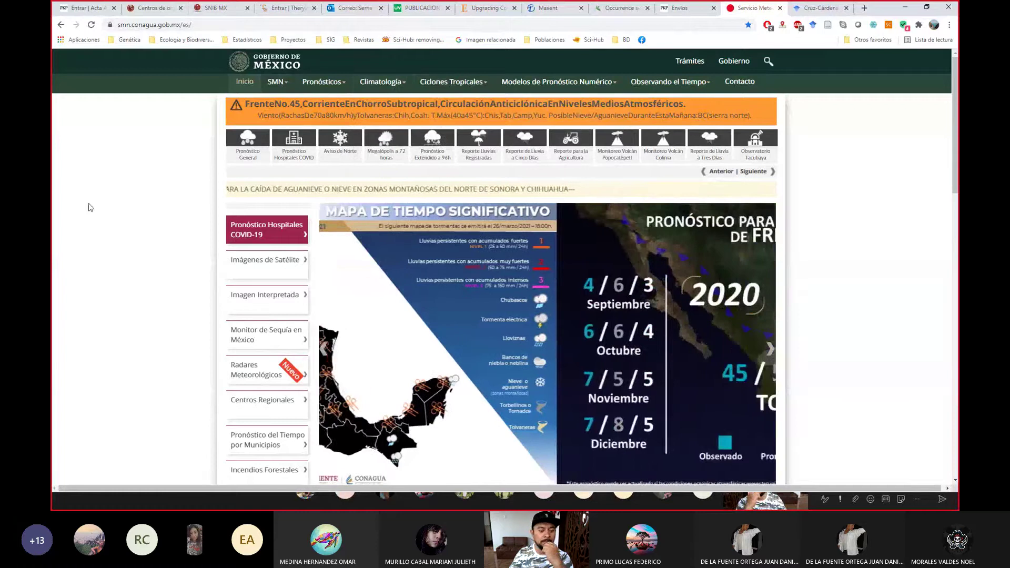
Search Google for "estaciones meteorológicas conagua" in a separate tab.
left_click(866, 7)
type("estaciones ")
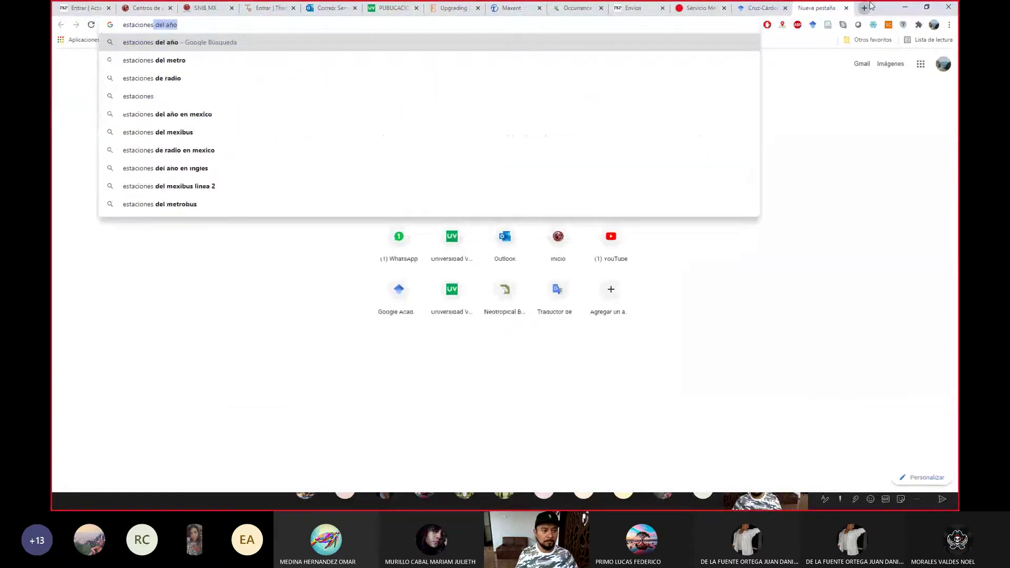
type("meteo")
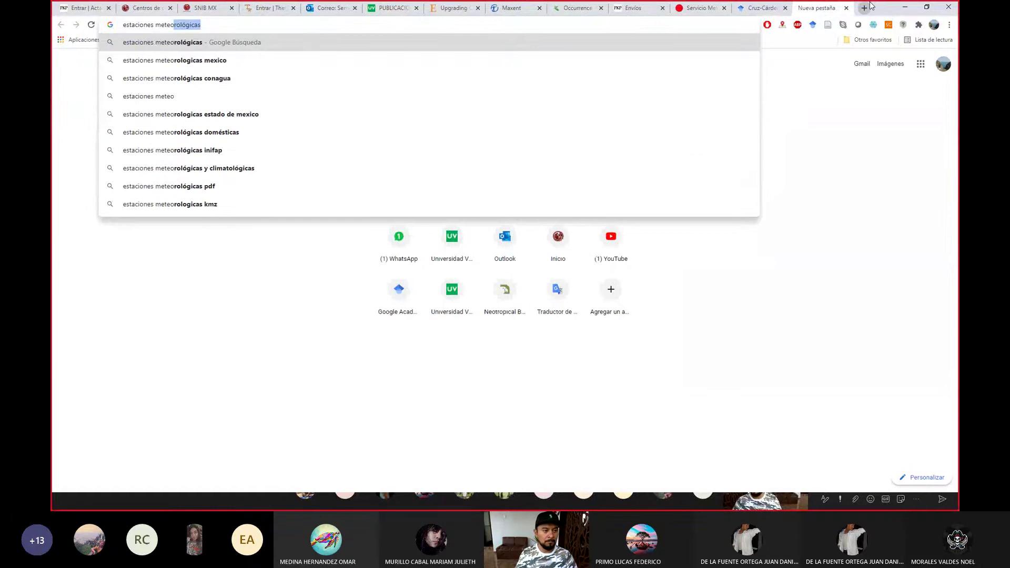
left_click(276, 78)
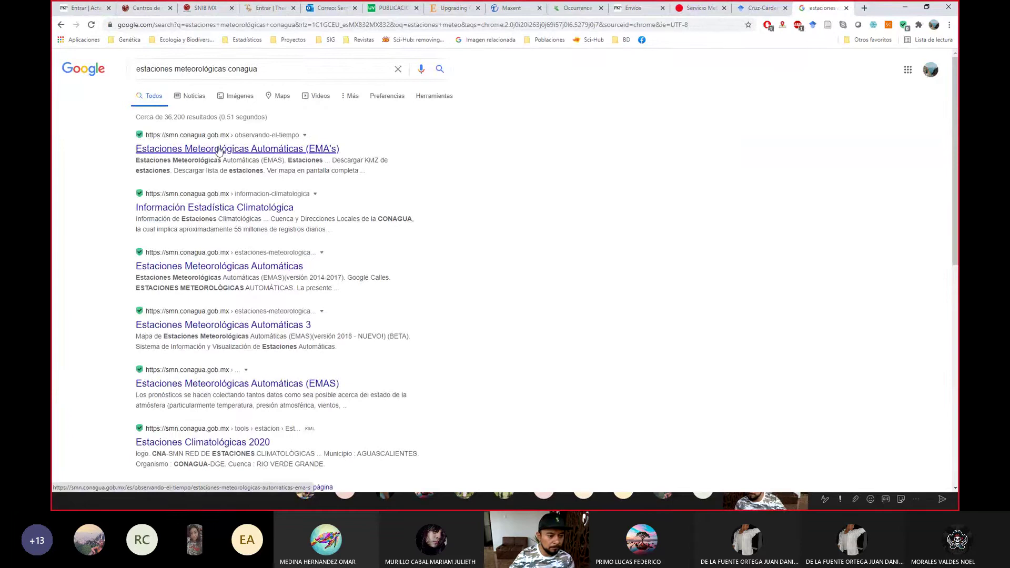
Open the Estaciones Meteorológicas Automáticas (EMA's) result and look over its SIVEA station map.
left_click(219, 150)
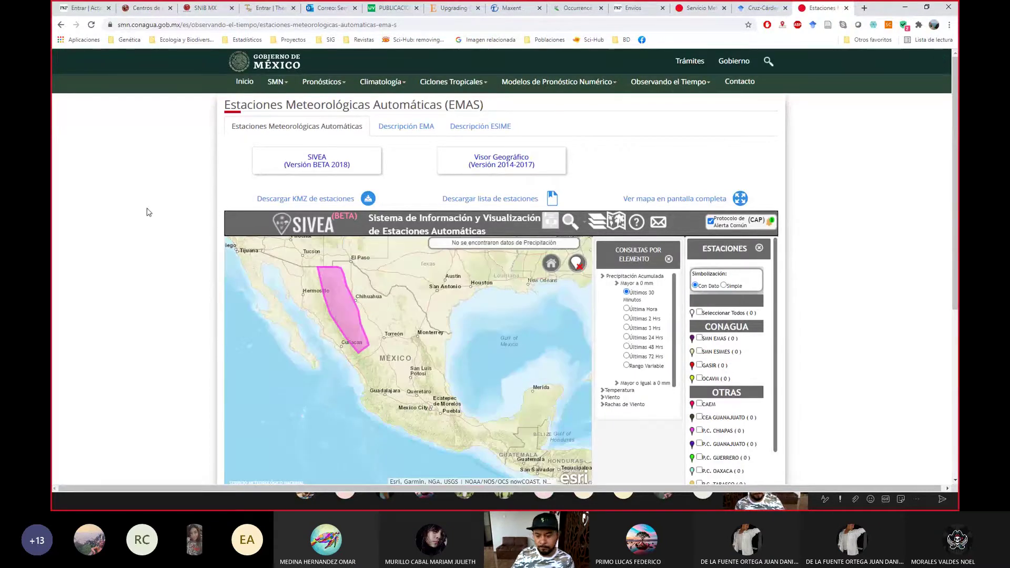
scroll(176, 247, "down", 3)
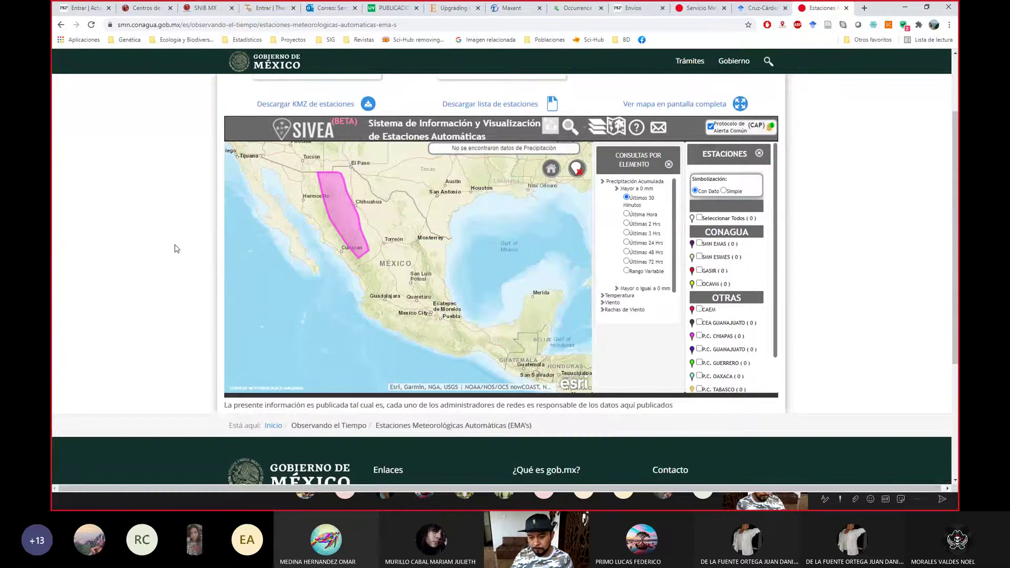
scroll(176, 248, "up", 3)
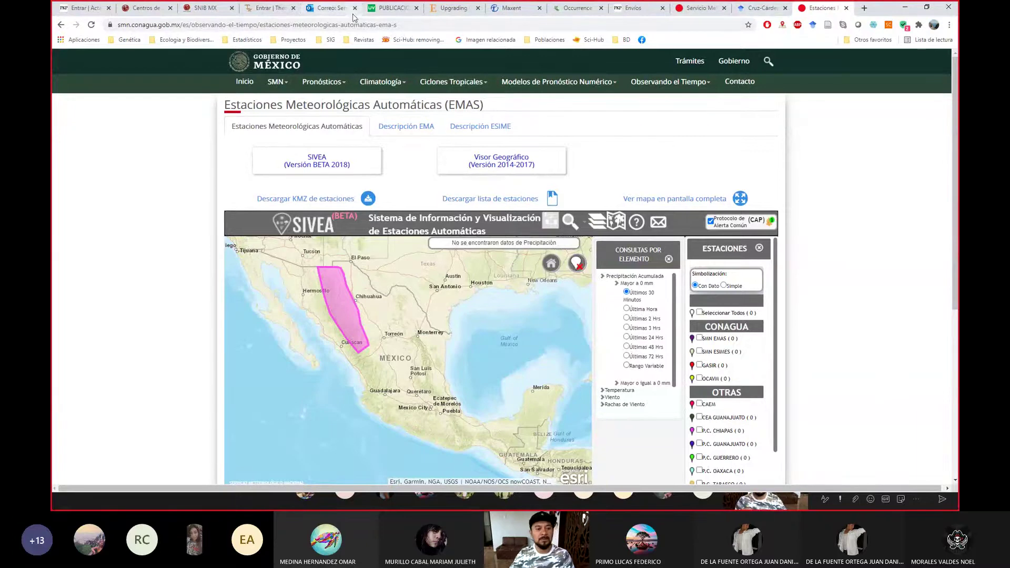
Go back to the search results, download the Estaciones Climatológicas 2020 KMZ file and try to open it in Google Earth.
left_click(61, 26)
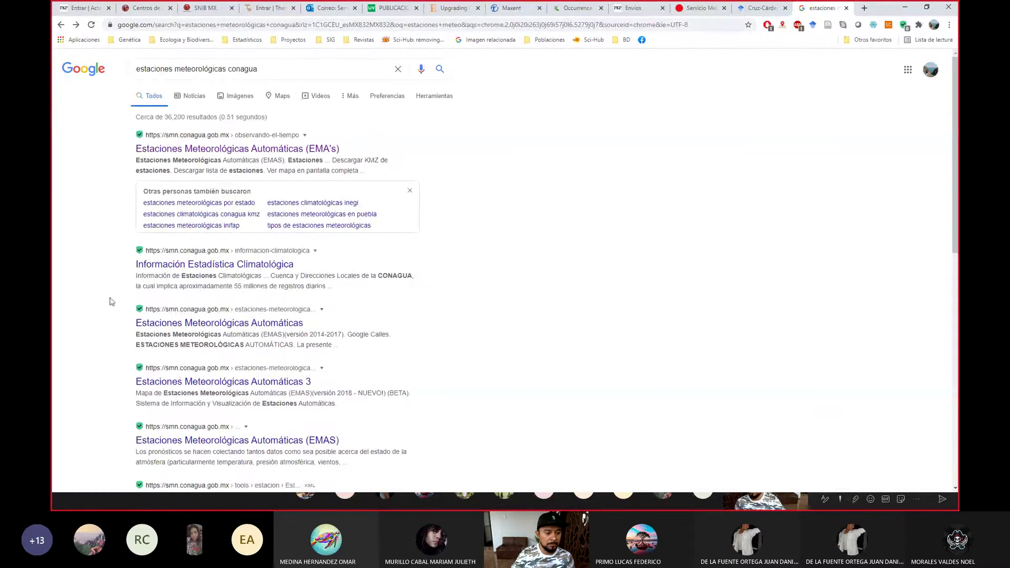
scroll(111, 301, "down", 2)
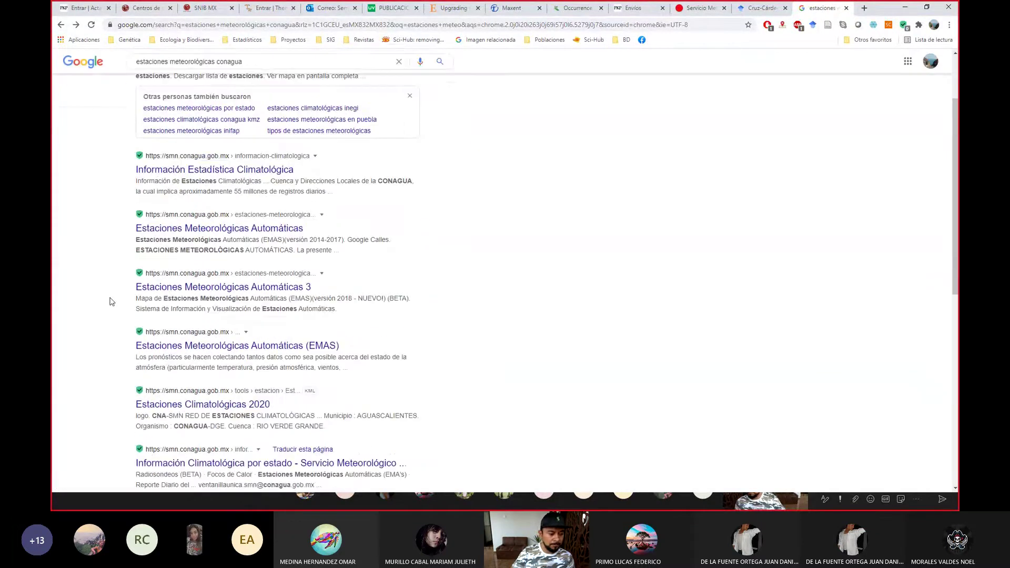
scroll(112, 302, "down", 3)
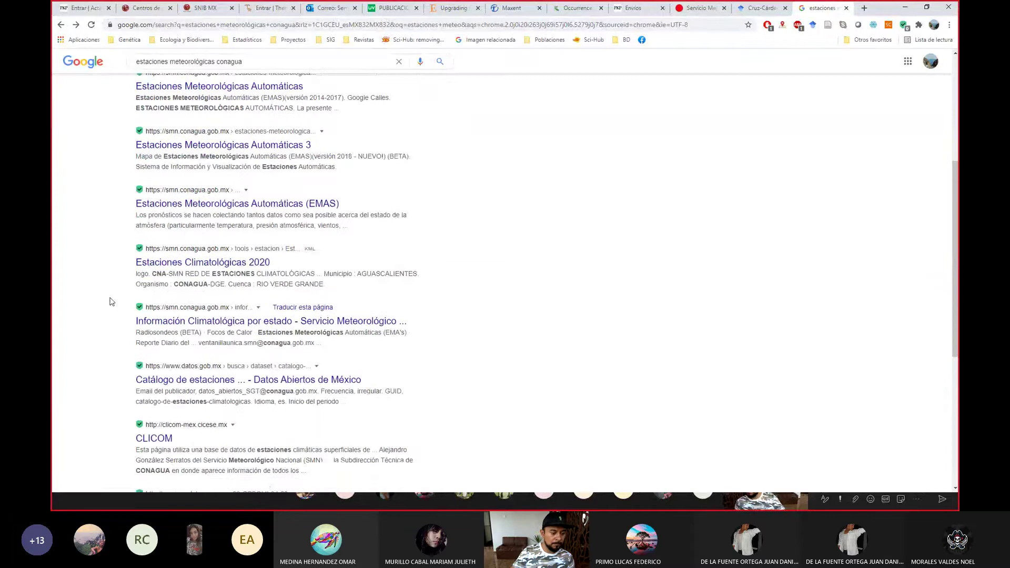
left_click(164, 267)
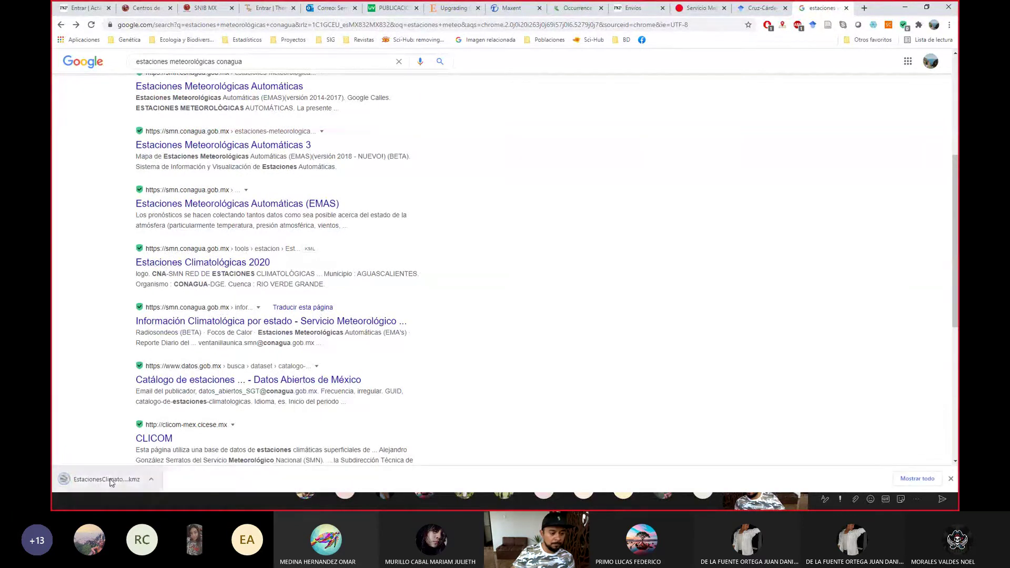
left_click(111, 481)
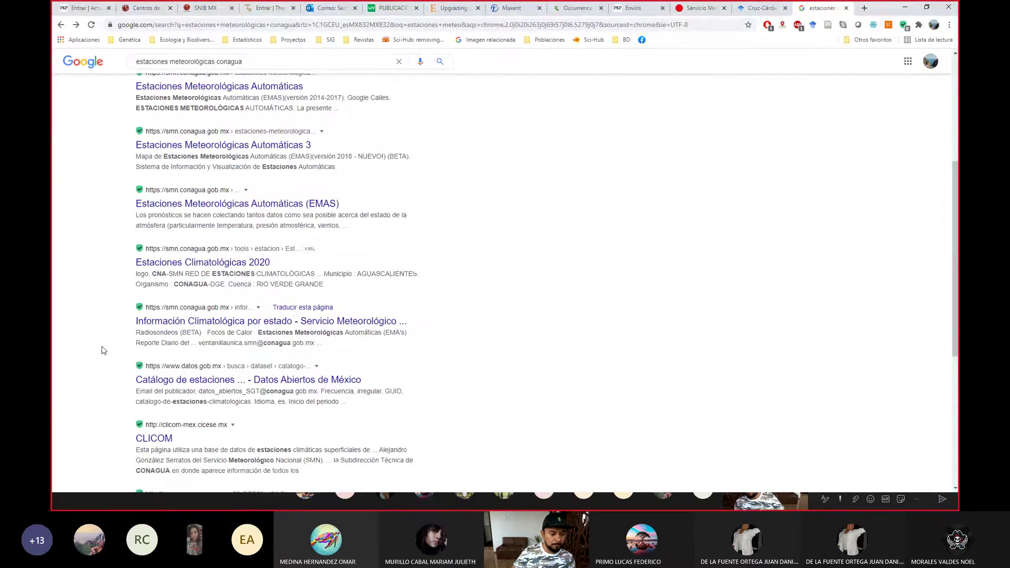
left_click(904, 8)
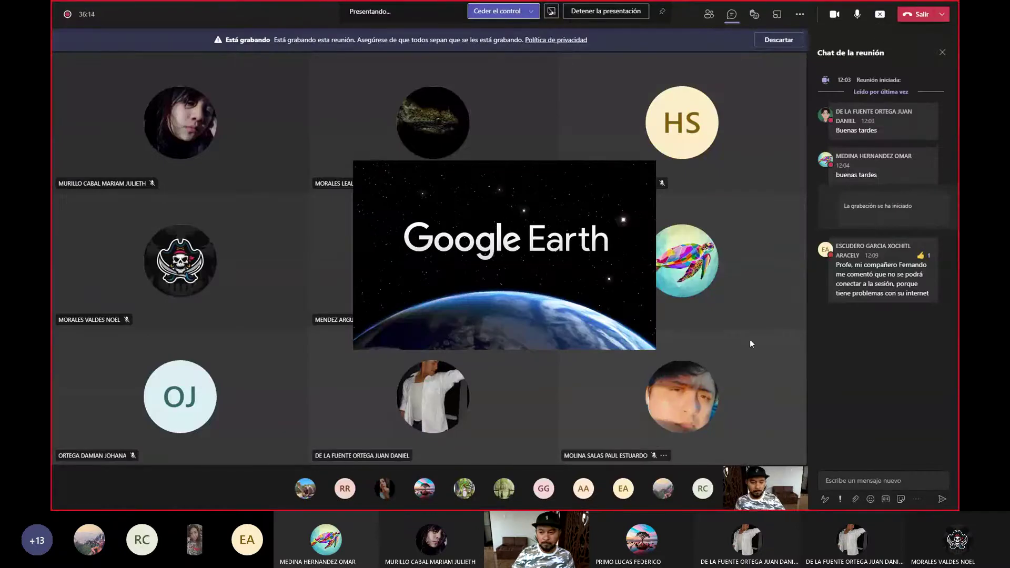
key("alt+Tab")
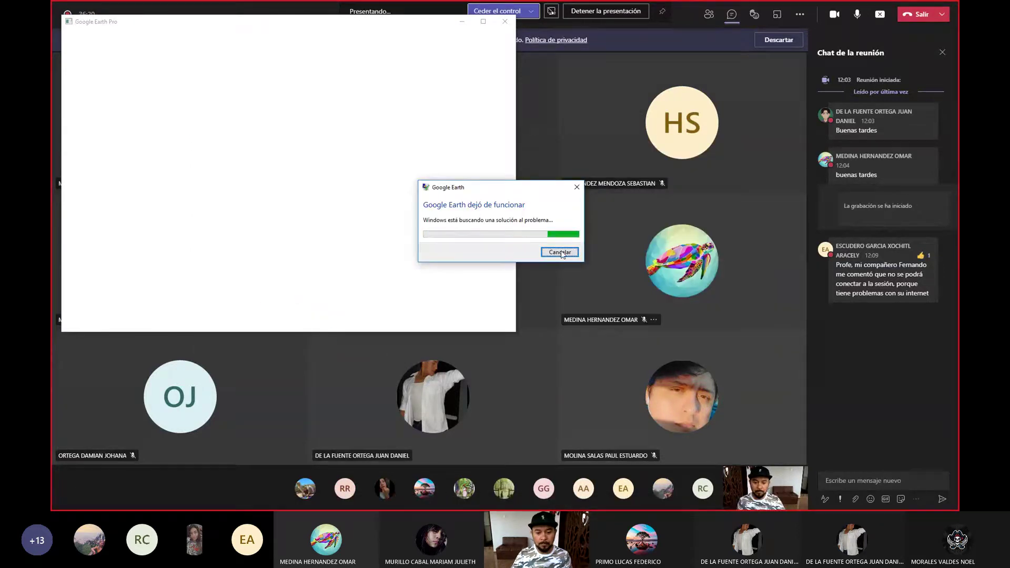
left_click(561, 252)
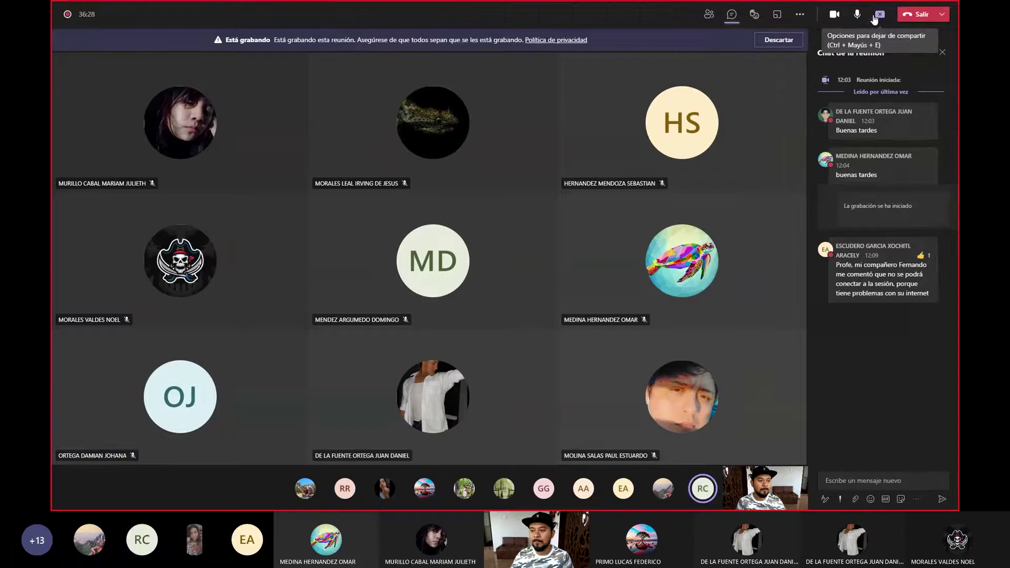
Leave the full meeting window, minimise the Teams files window and switch back to the search results in Chrome.
left_click(875, 17)
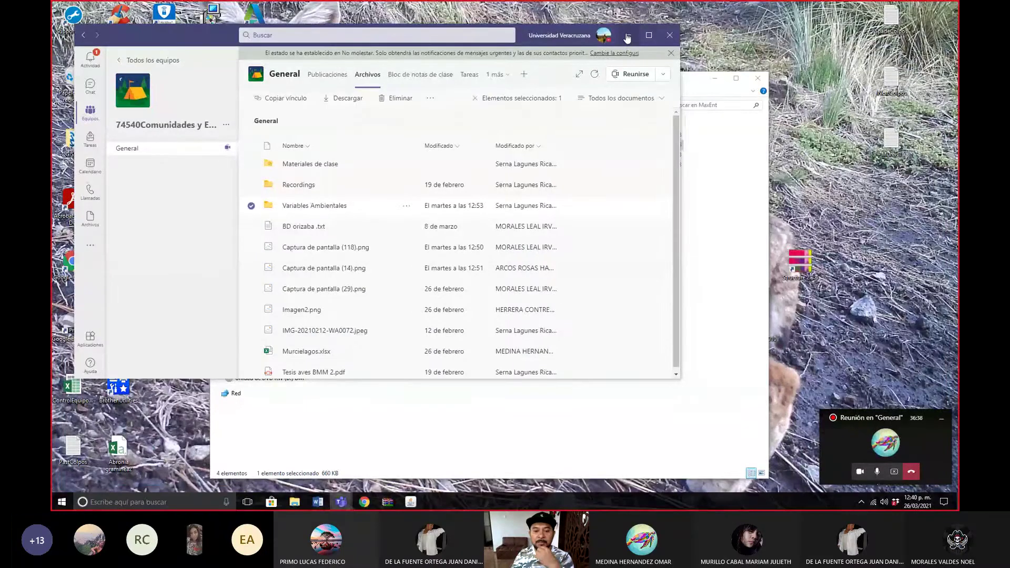
left_click(628, 36)
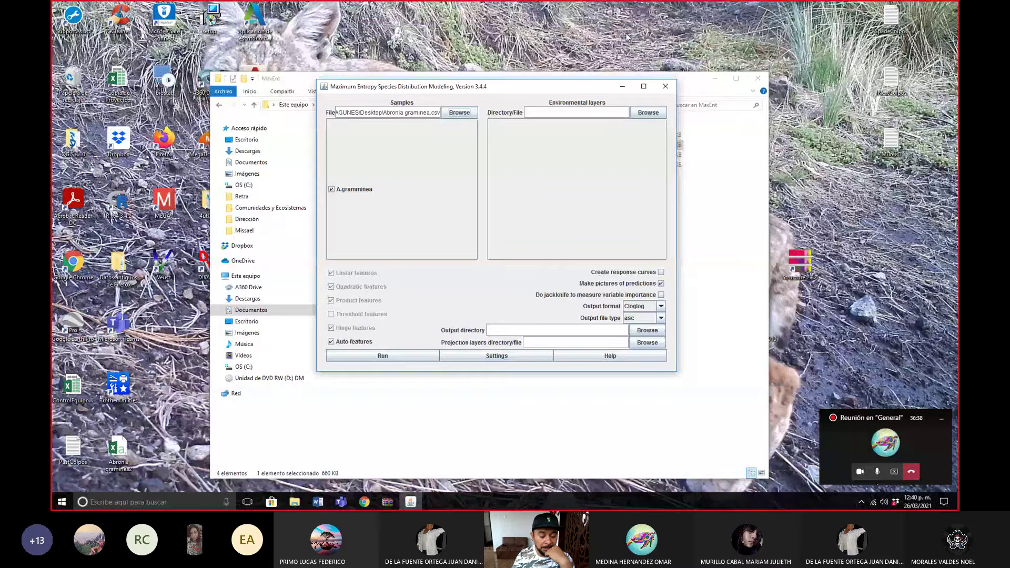
left_click(363, 503)
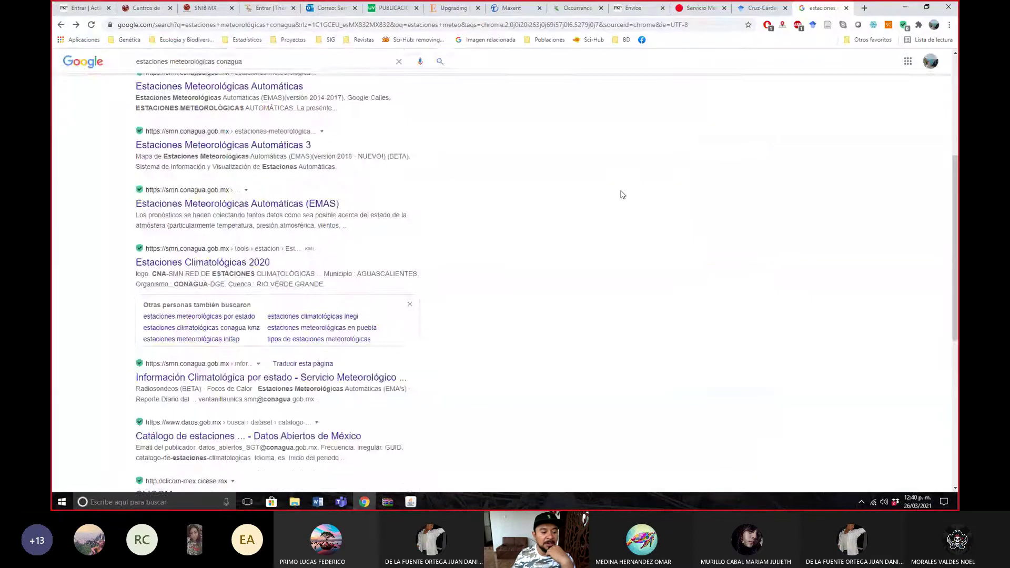
Look through the search results and reopen the Estaciones Meteorológicas Automáticas (EMA's) page.
scroll(622, 195, "up", 4)
scroll(622, 195, "down", 6)
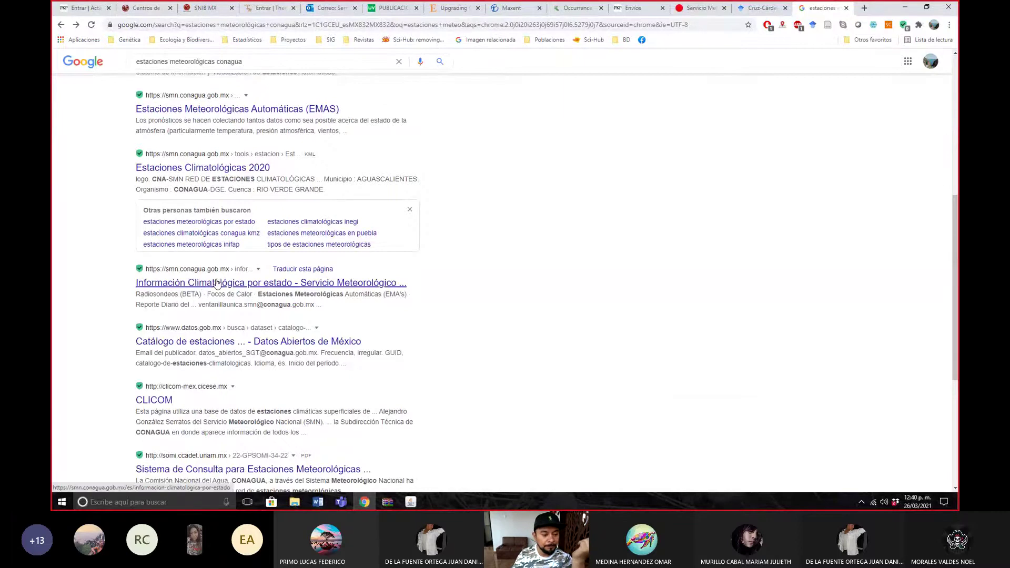
scroll(218, 284, "up", 6)
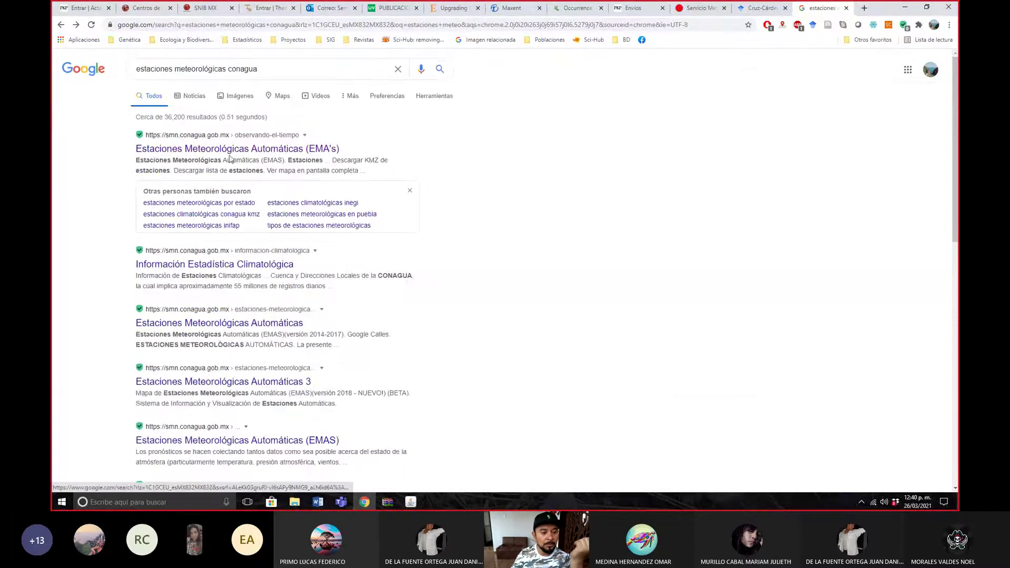
left_click(242, 149)
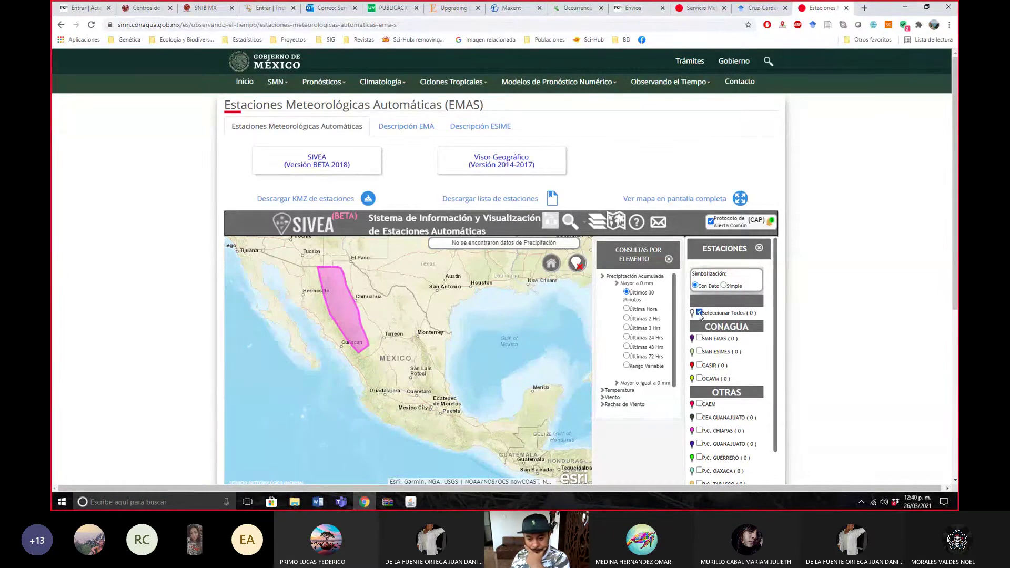
Enable the CONAGUA station networks SMN EMAS, SMN ESIMES, GASIR and OCAVM for the SIVEA map.
scroll(699, 313, "down", 1)
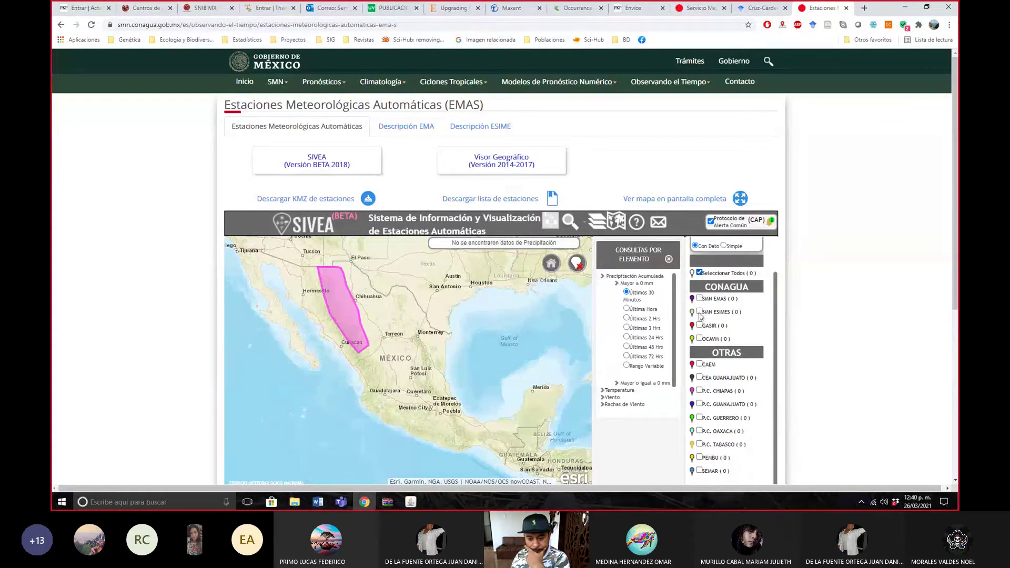
left_click(700, 312)
left_click(700, 325)
left_click(700, 338)
scroll(784, 233, "down", 3)
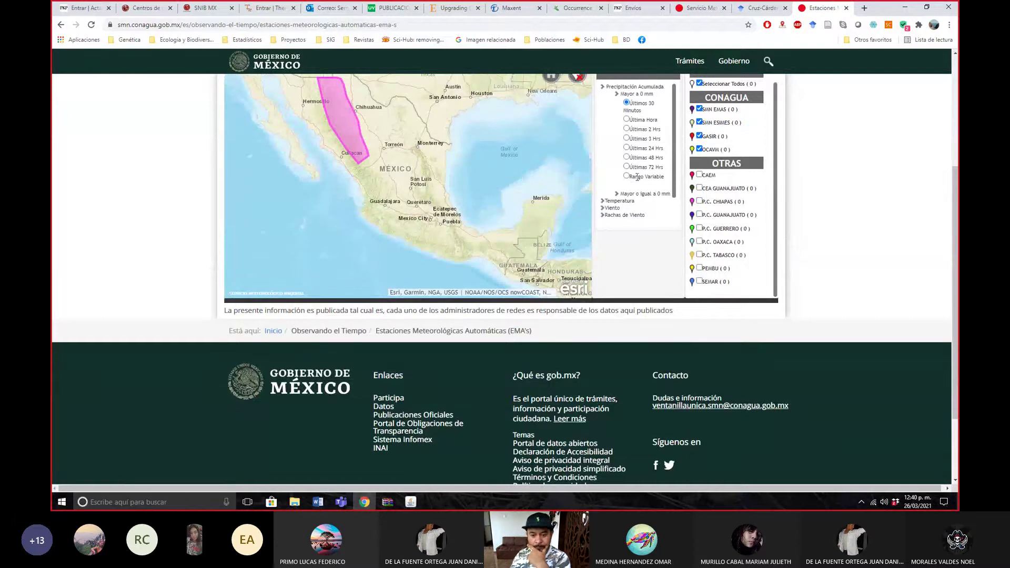
scroll(620, 190, "up", 3)
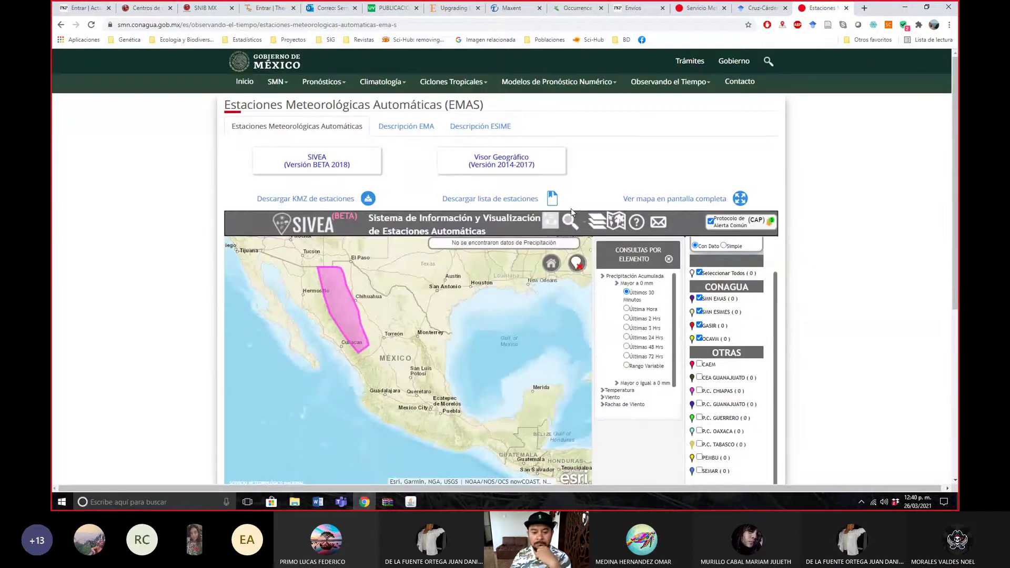
Close the station list of the SIVEA viewer and show its auxiliary layers.
left_click(546, 226)
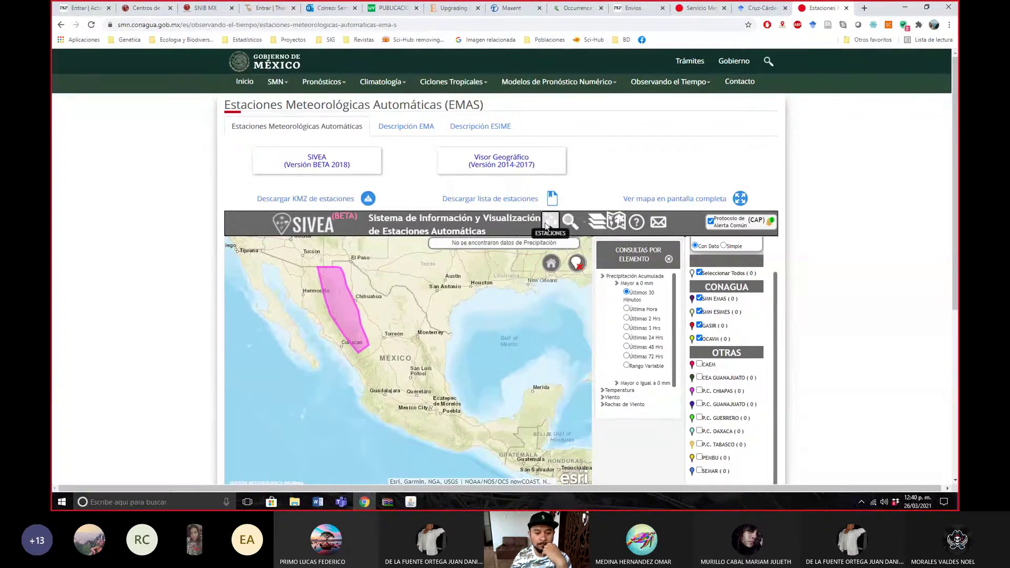
left_click(546, 226)
left_click(547, 226)
left_click(672, 266)
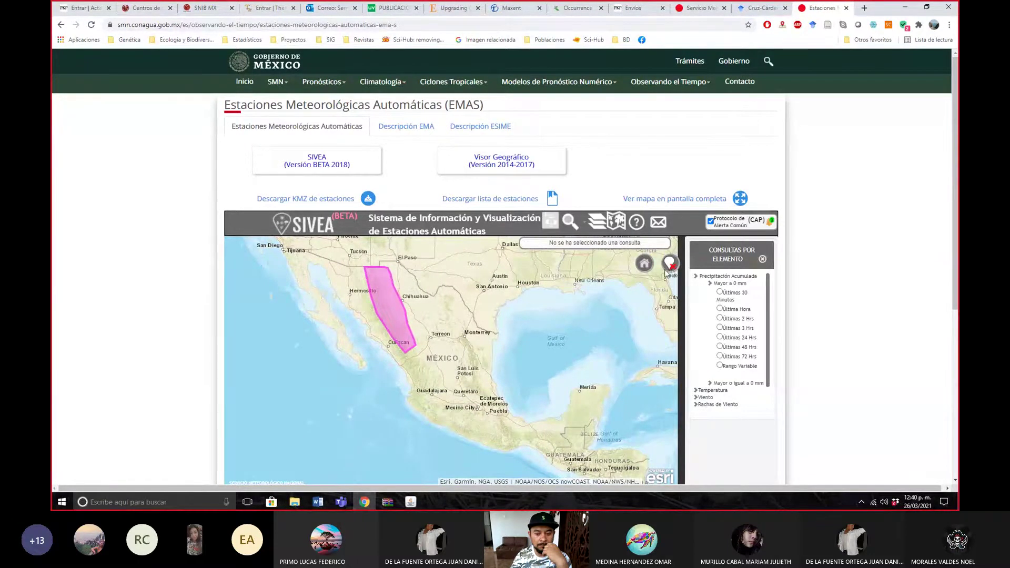
left_click(597, 223)
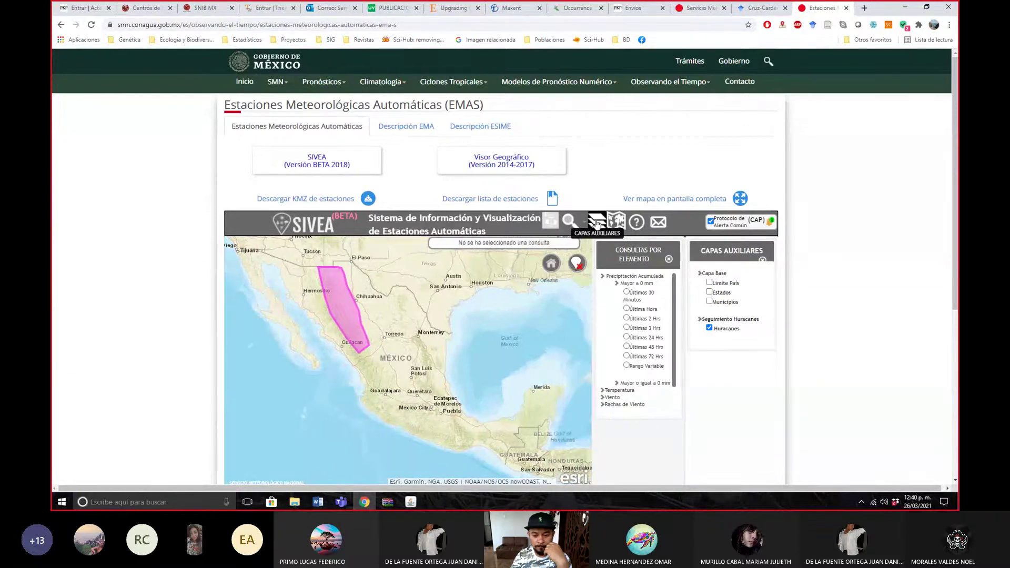
Hide the auxiliary layers of the SIVEA viewer and briefly show its base maps.
left_click(597, 223)
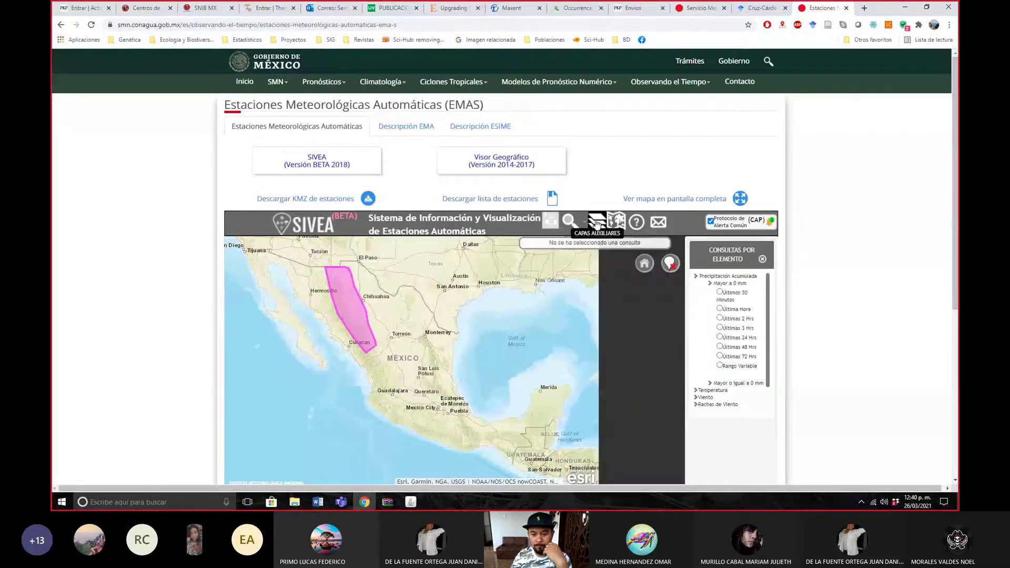
left_click(617, 221)
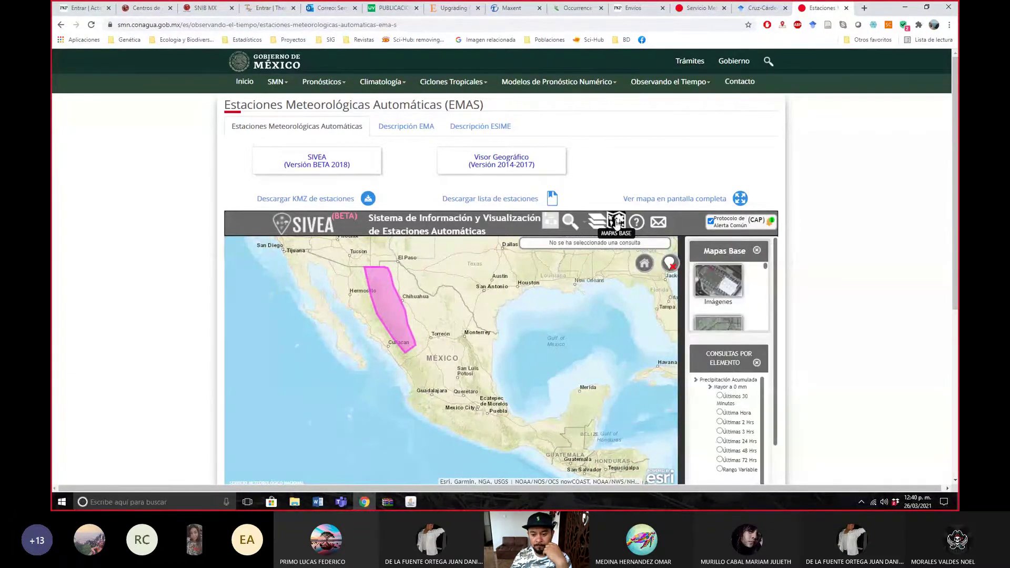
left_click(617, 221)
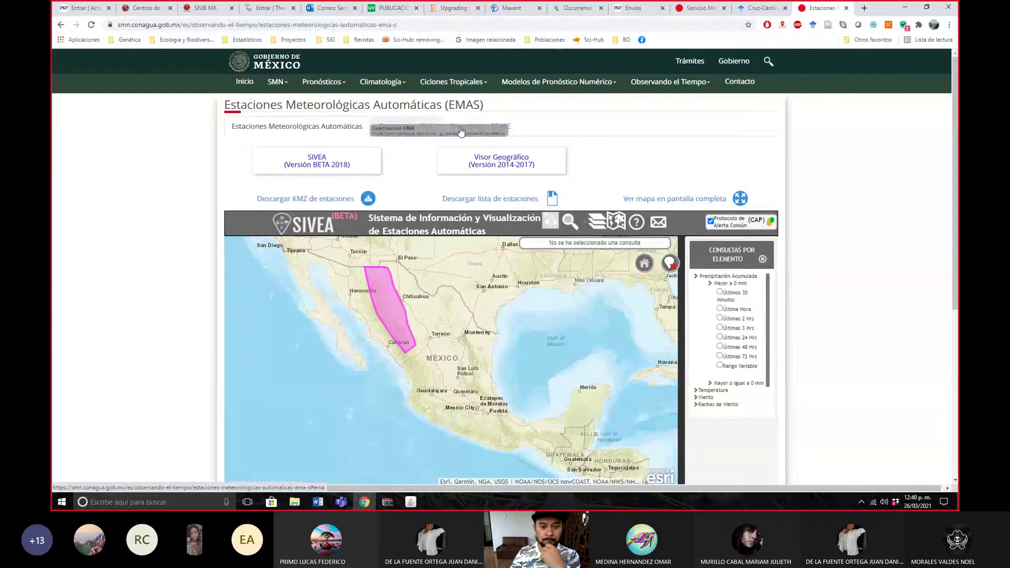
Open the daily temperature and rainfall maps page from the site's Climatología section.
left_click(381, 81)
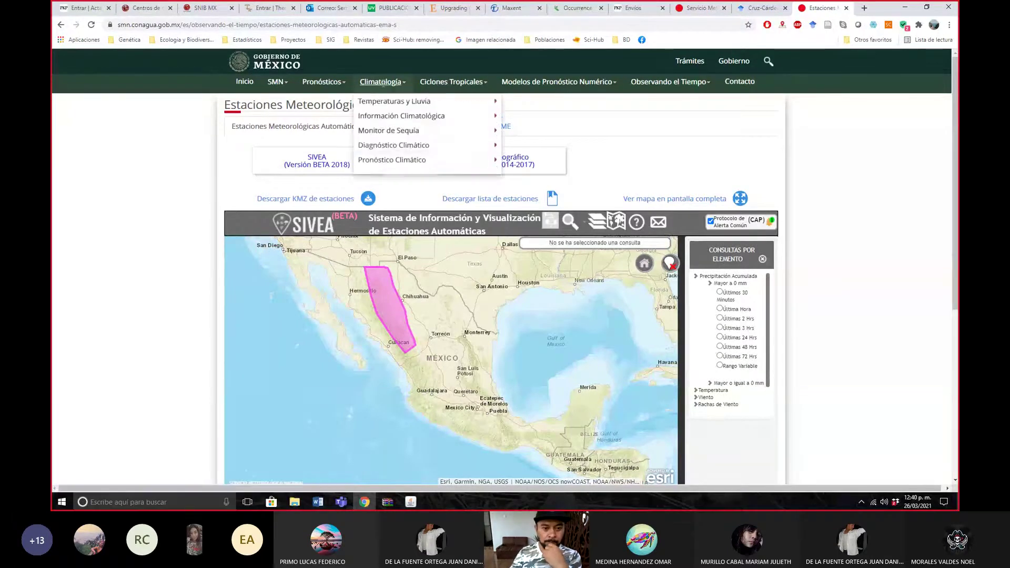
mouse_move(392, 117)
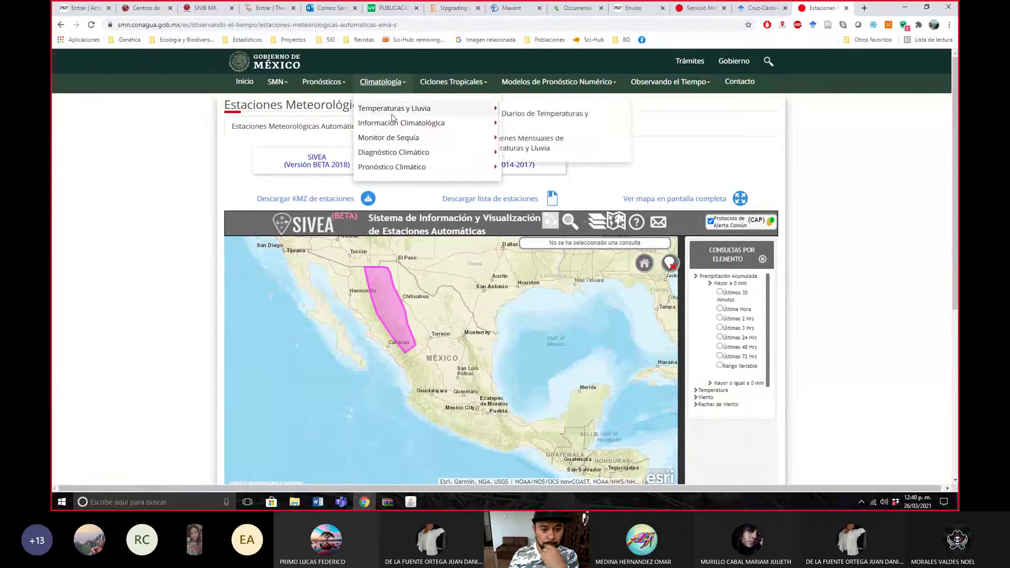
left_click(522, 114)
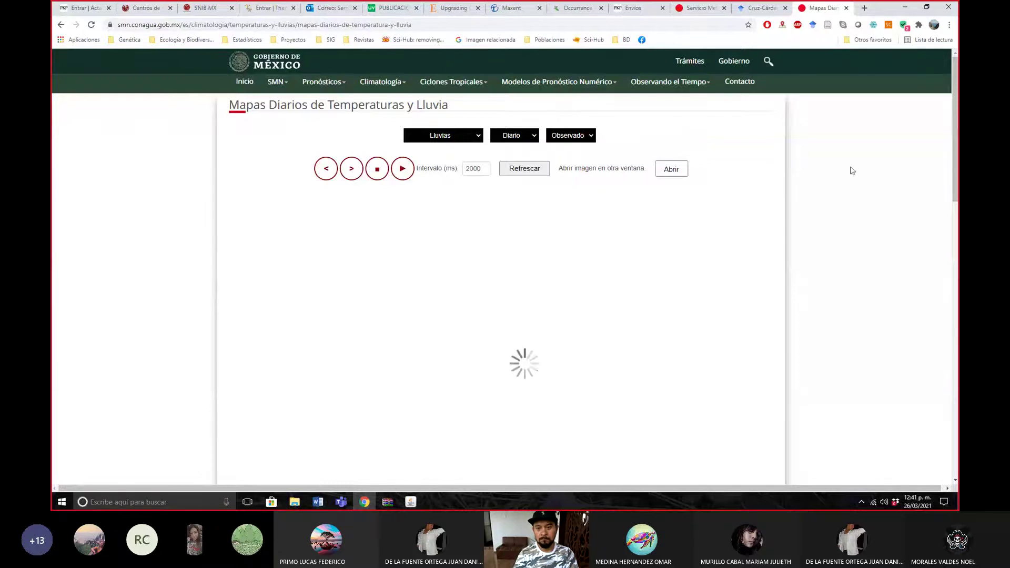
Search the web for "estaciones meteorológicas inifap" in a new browser tab.
left_click(865, 7)
type("est")
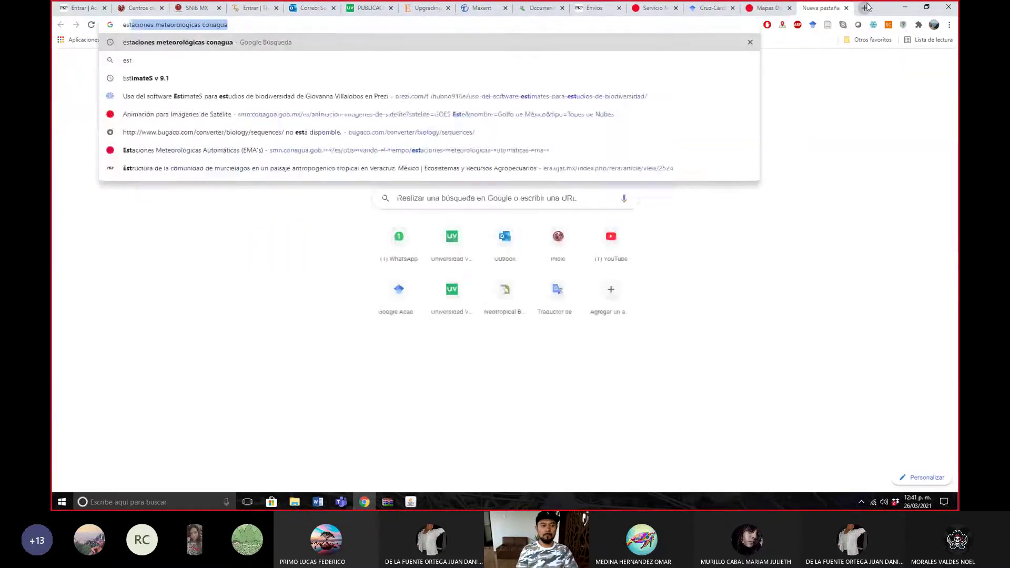
type("aciones ")
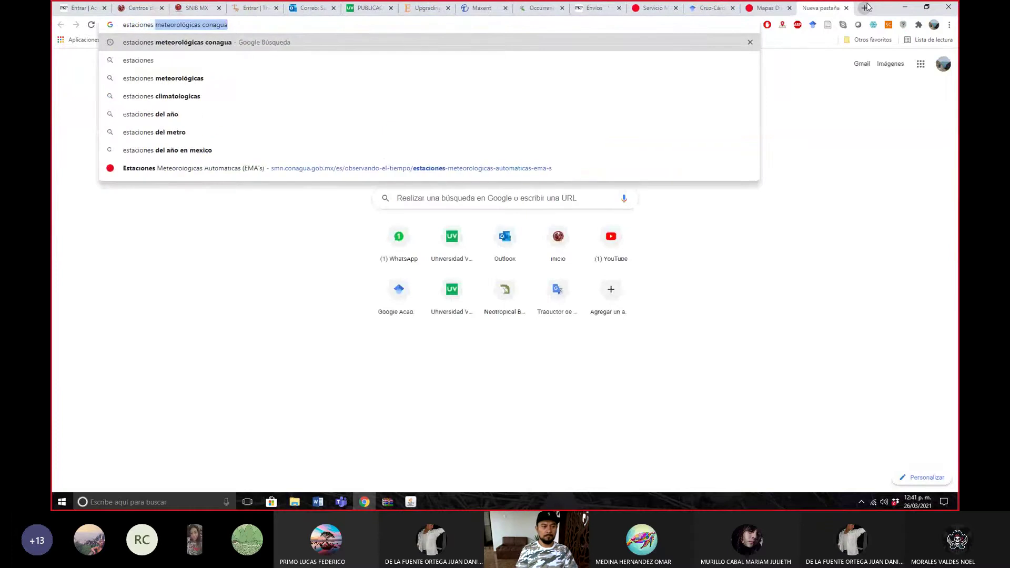
type("meteo")
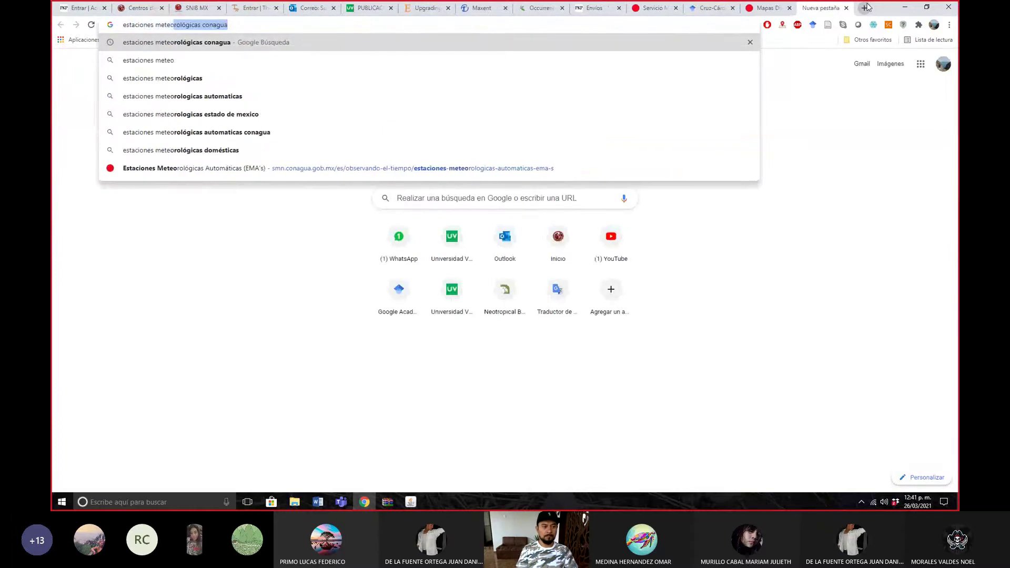
type("roló")
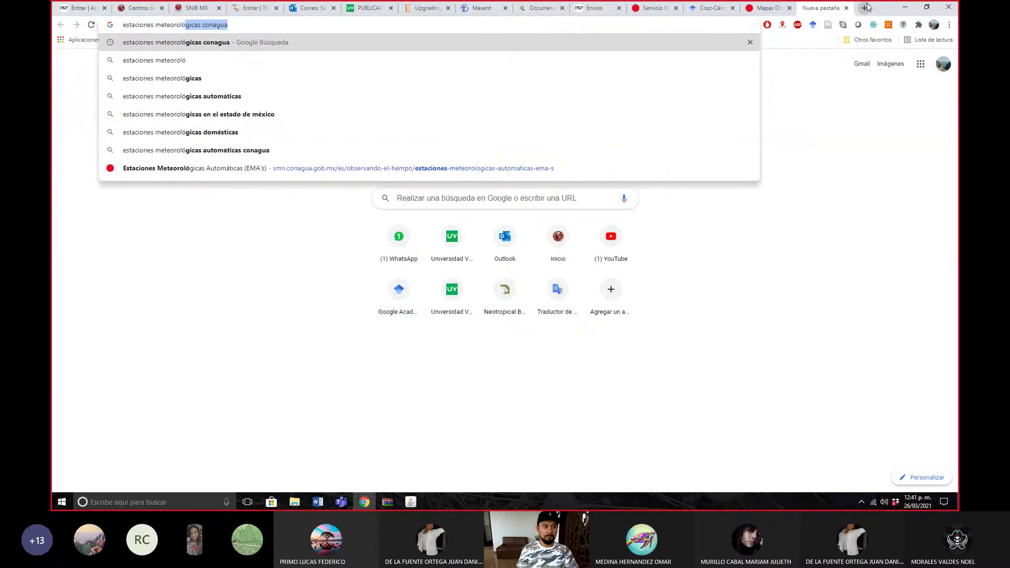
type("gicas inifap")
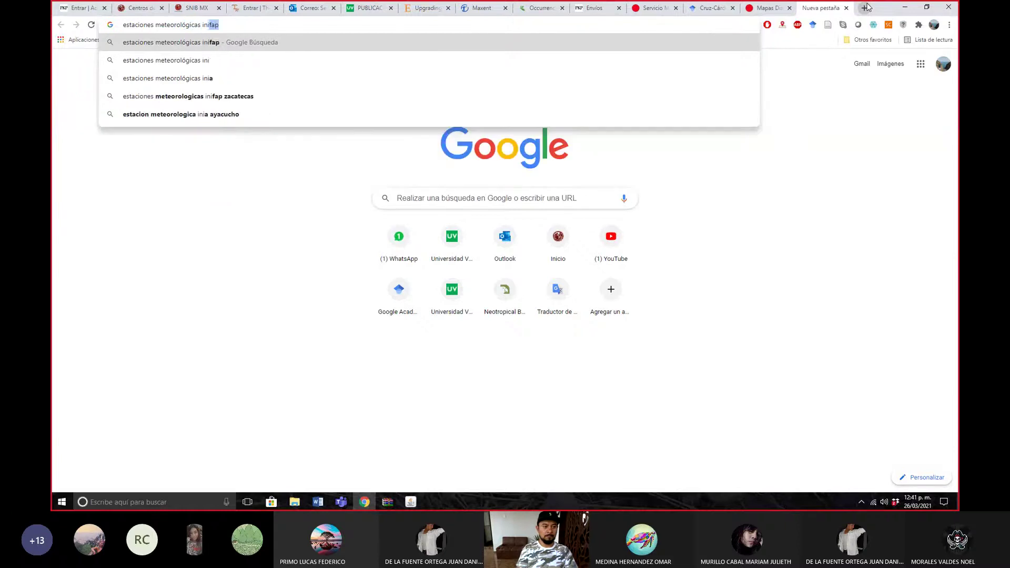
key("Return")
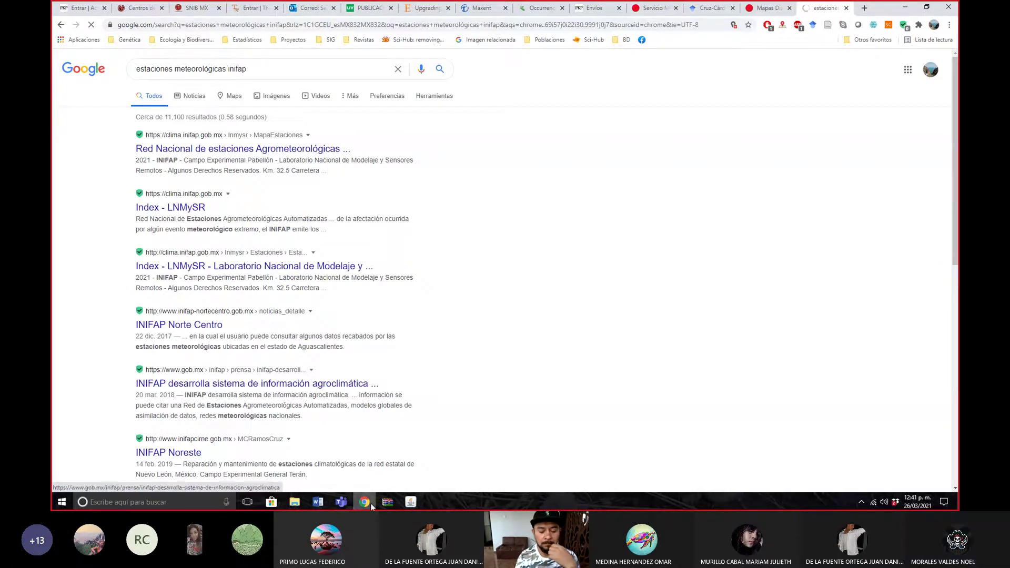
Check the Teams meeting window and the General files window, and return to the INIFAP station map in Chrome.
mouse_move(341, 502)
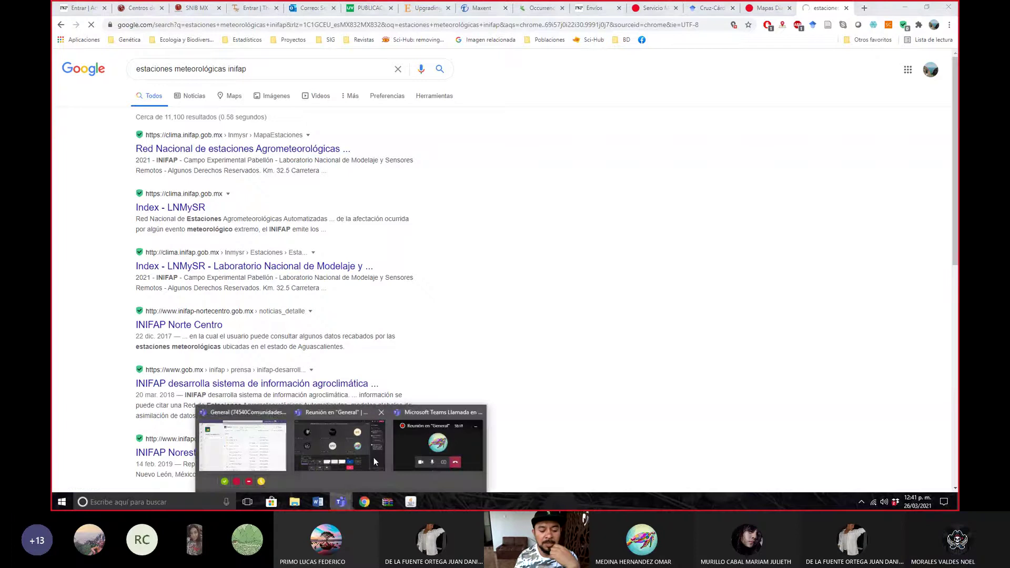
left_click(357, 432)
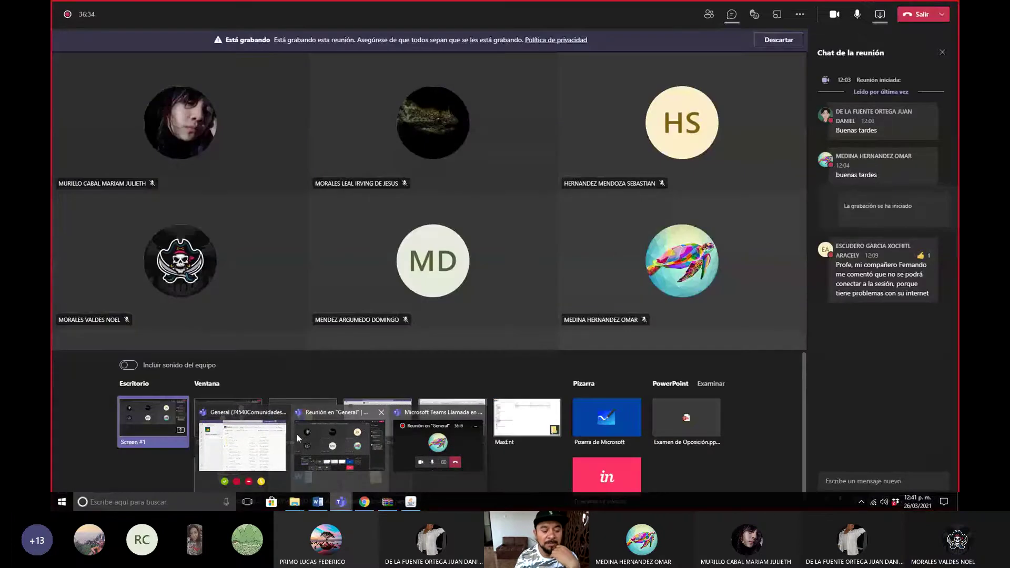
mouse_move(257, 438)
left_click(256, 438)
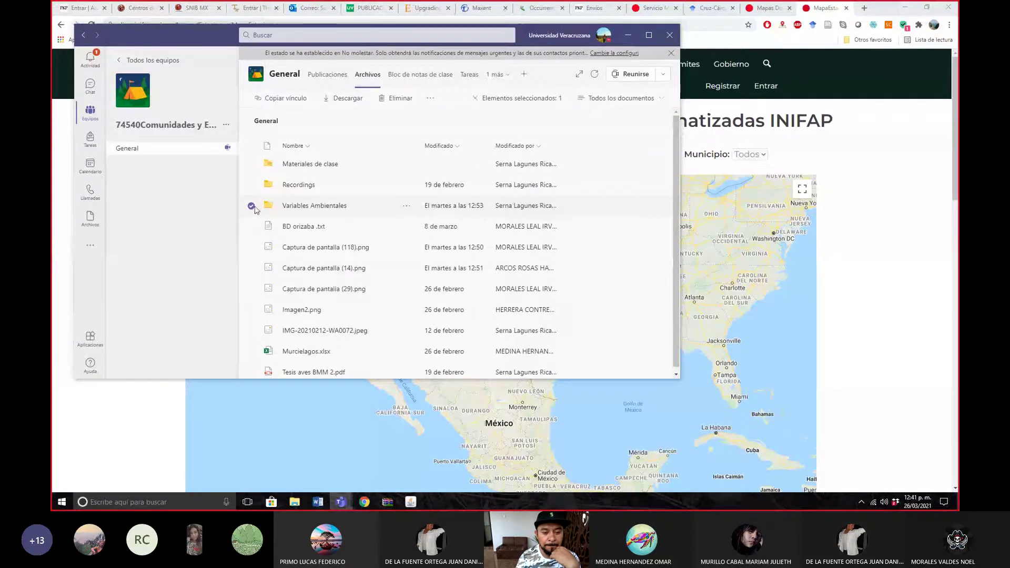
left_click(914, 376)
Examine the INIFAP agrometeorological network page, including its map, its state list and the table of stations per state.
scroll(914, 376, "down", 3)
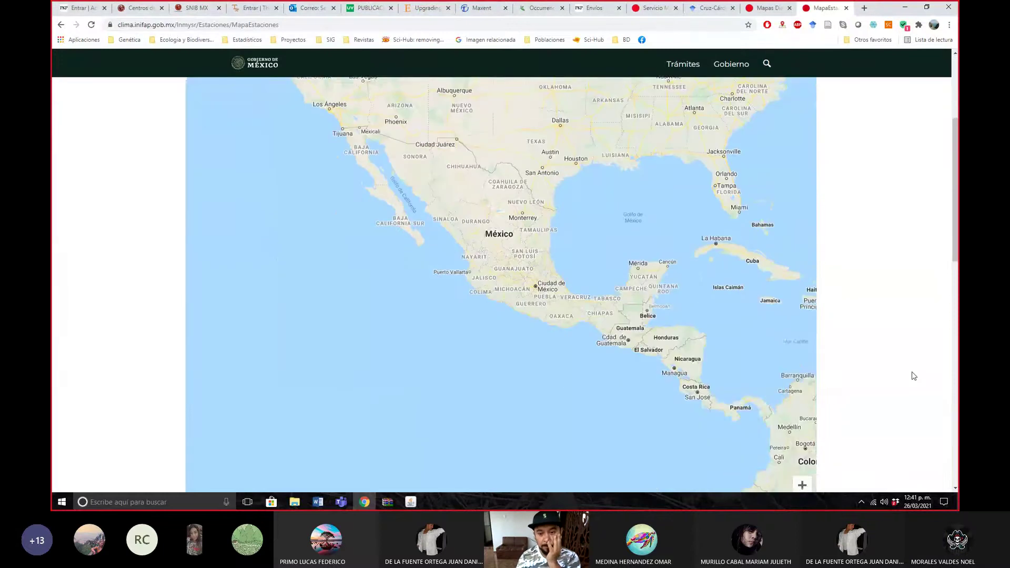
scroll(914, 375, "up", 3)
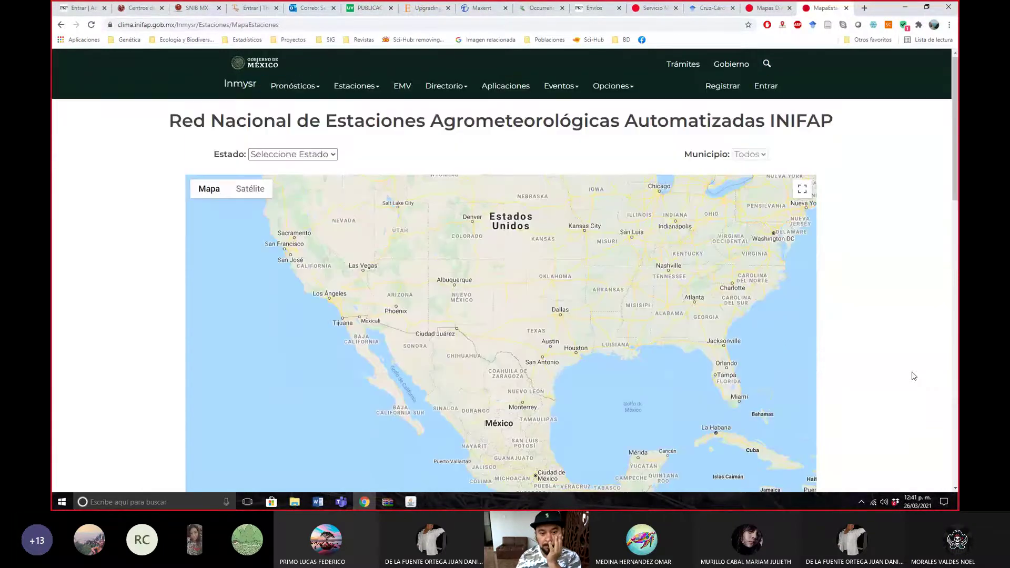
left_click(330, 155)
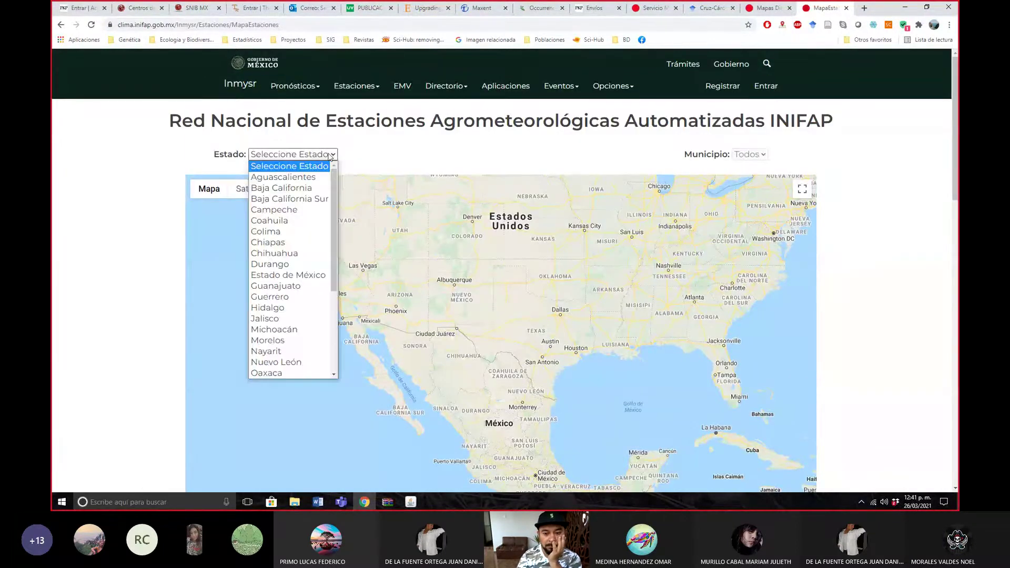
left_click(330, 155)
left_click(330, 155)
left_click(330, 154)
scroll(459, 152, "down", 5)
scroll(460, 171, "down", 3)
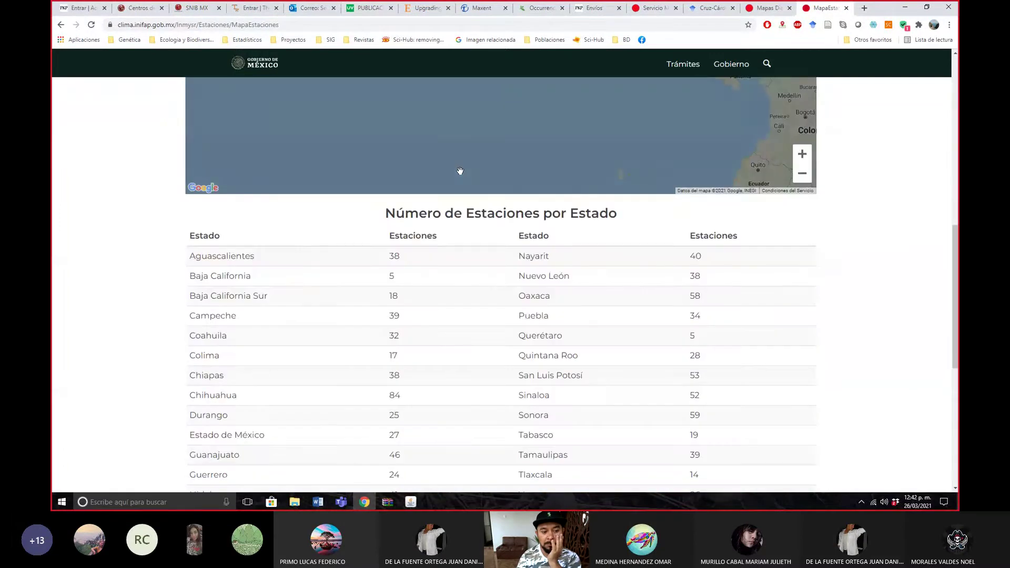
scroll(461, 171, "down", 5)
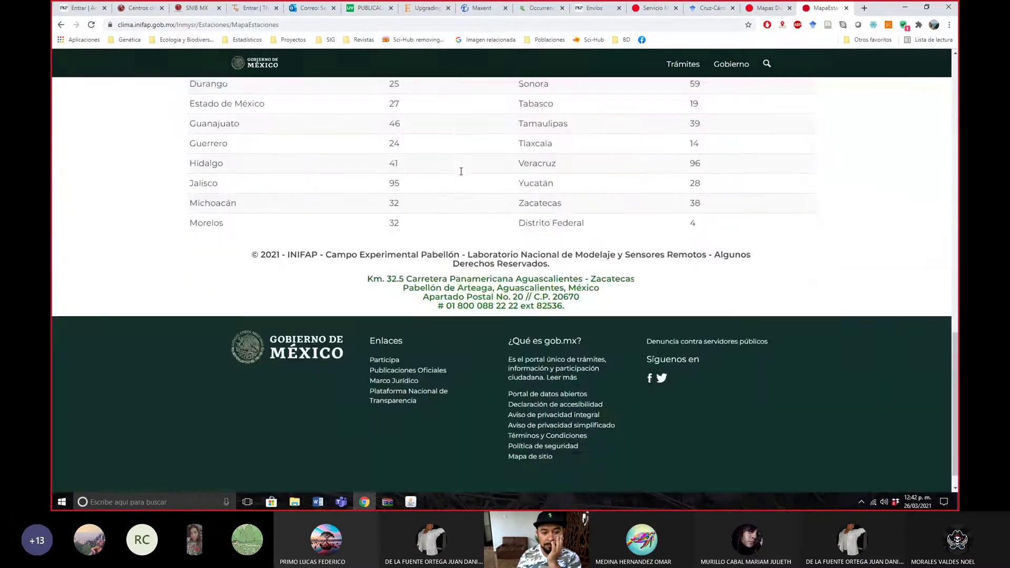
scroll(462, 174, "up", 15)
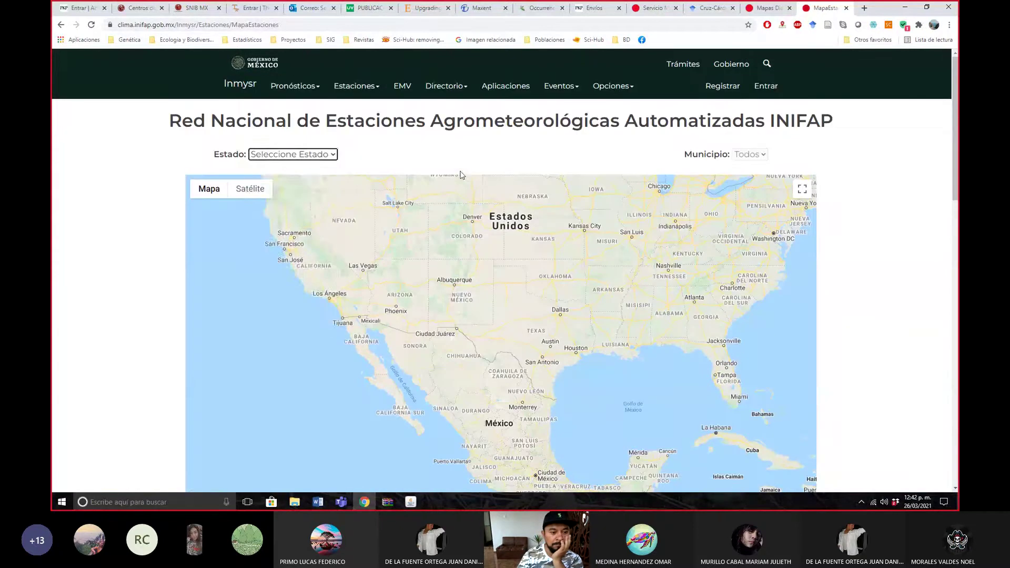
Filter the INIFAP station map to the state of Veracruz.
left_click(298, 156)
scroll(298, 303, "down", 3)
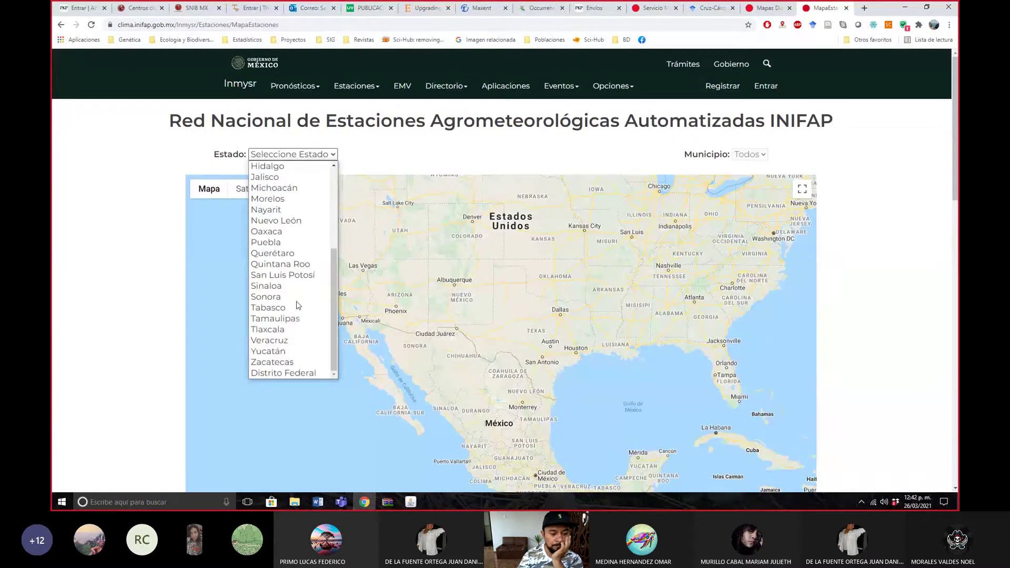
left_click(280, 342)
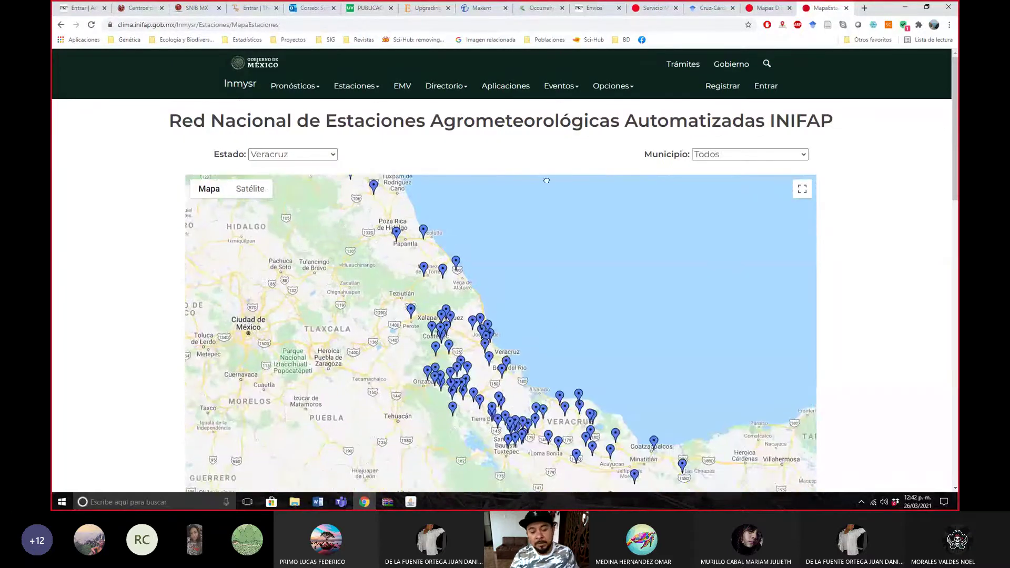
View the Potrero Nuevo and Campo Experimental Palmar stations on the map and open the detailed information for Campo Experimental Palmar.
scroll(481, 284, "down", 2)
scroll(480, 284, "down", 1)
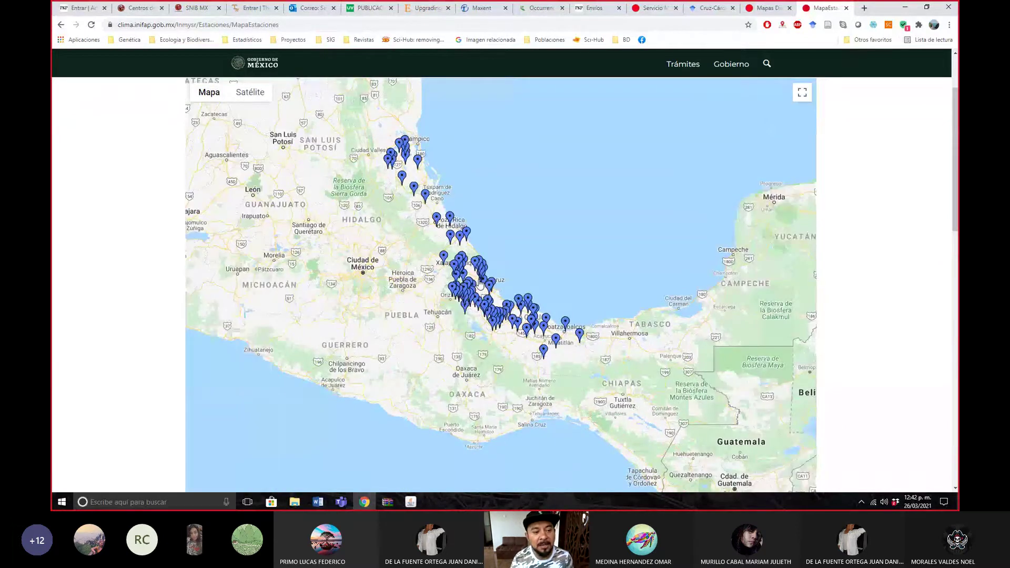
scroll(481, 284, "up", 2)
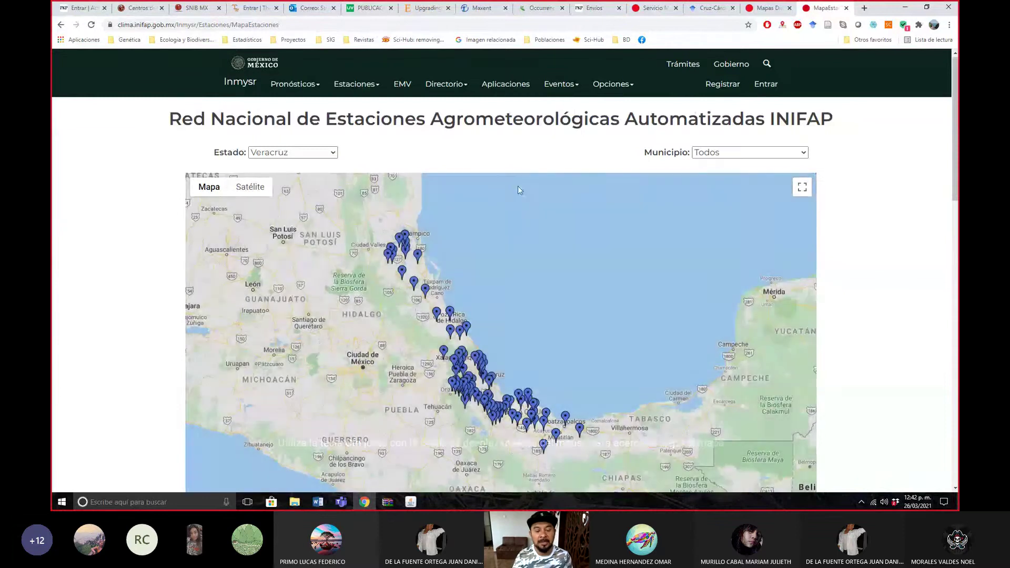
scroll(485, 296, "down", 1)
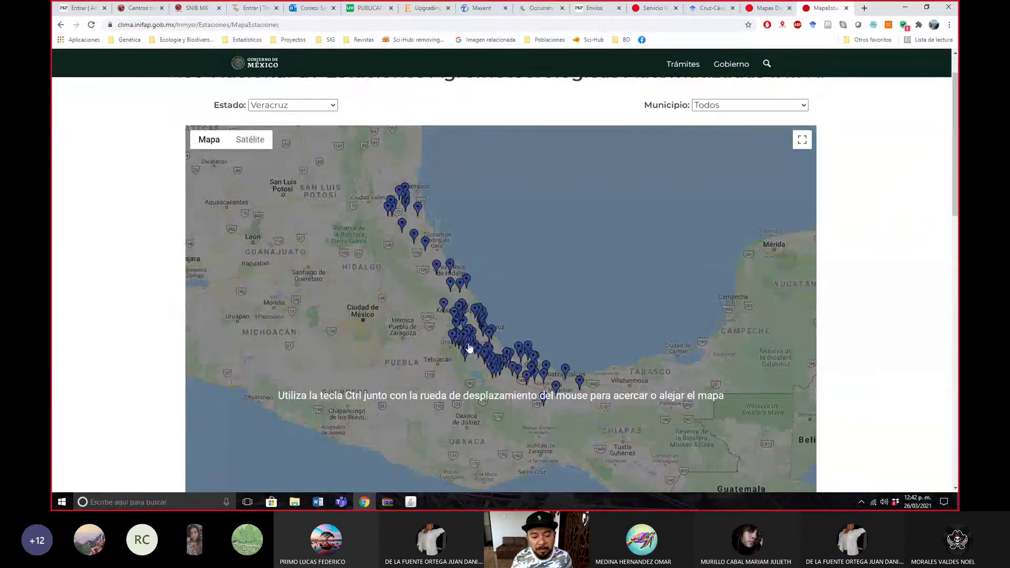
left_click(470, 348)
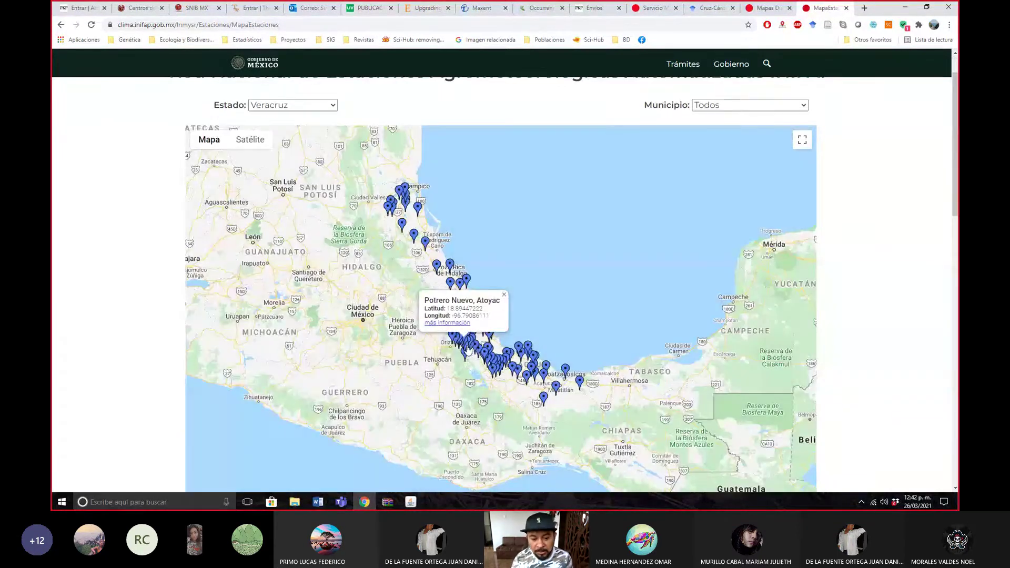
left_click(464, 359)
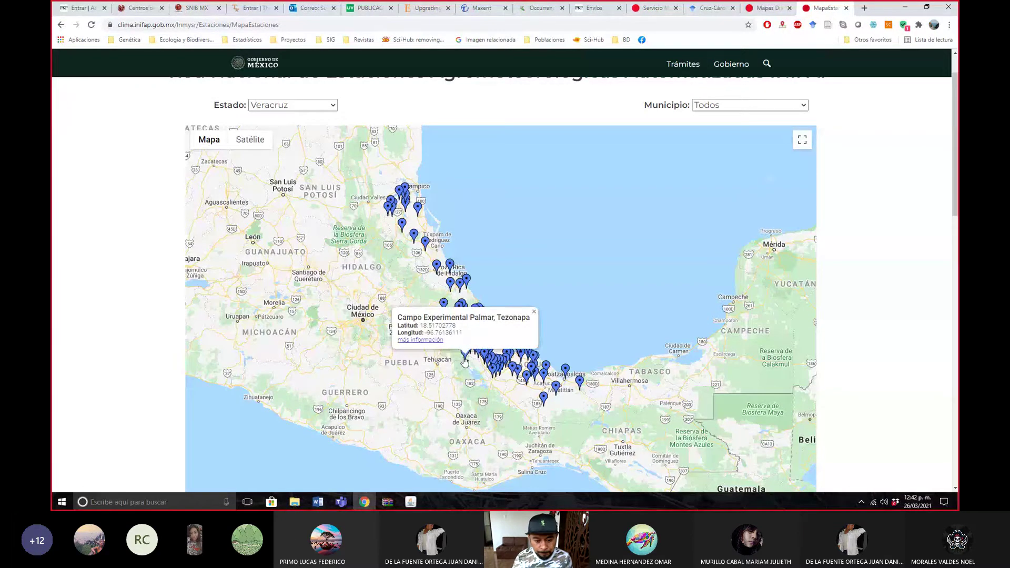
left_click(424, 341)
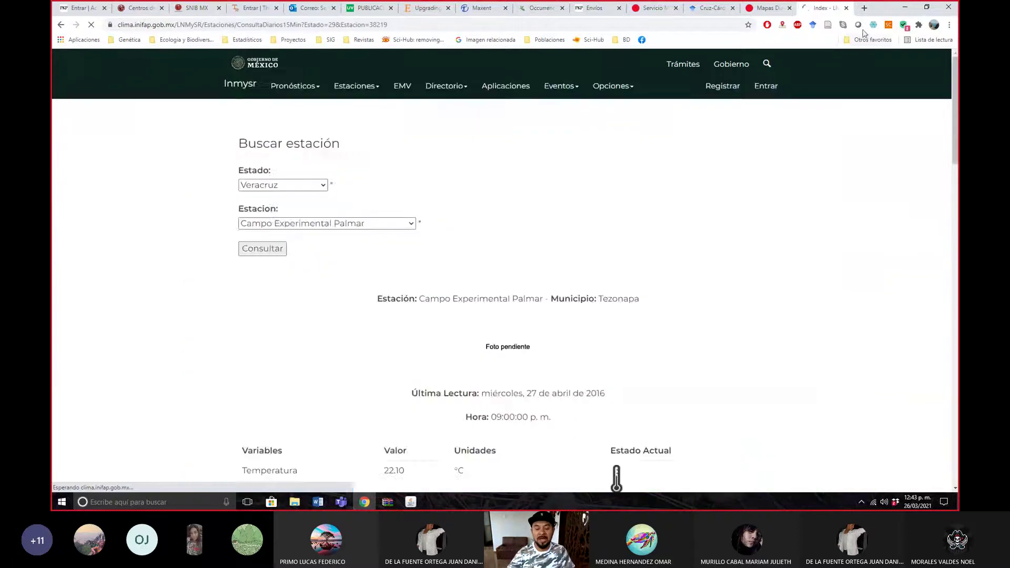
Open the WorldClim site from a web search for worldclim in a new tab, visiting its about page and returning home.
left_click(864, 8)
type("wo")
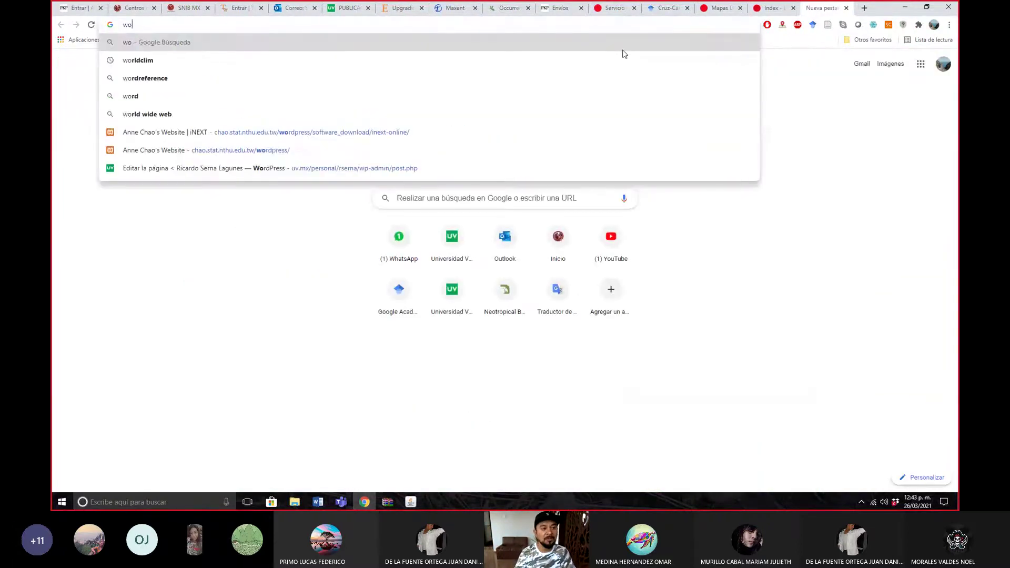
key("Down")
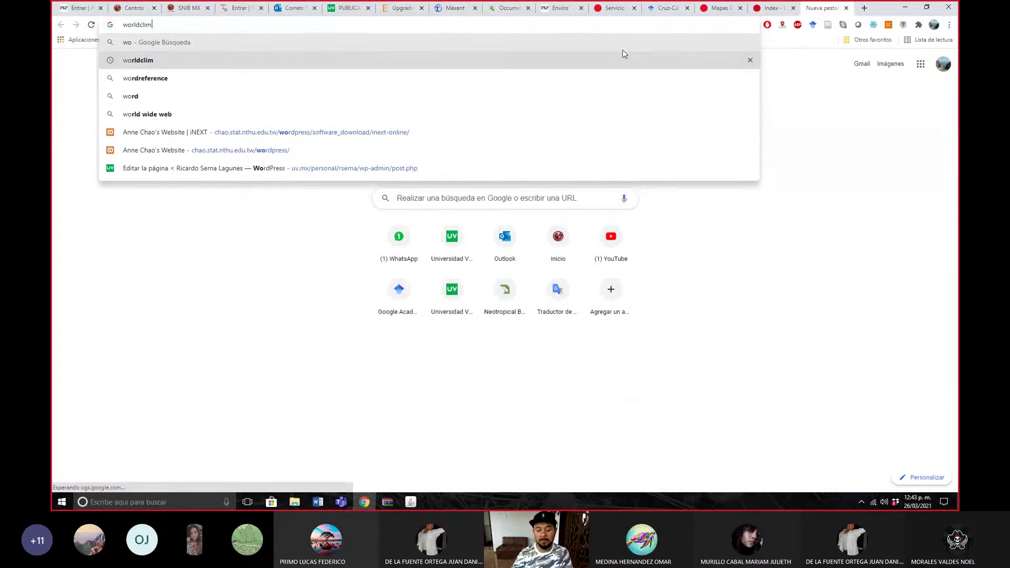
key("Return")
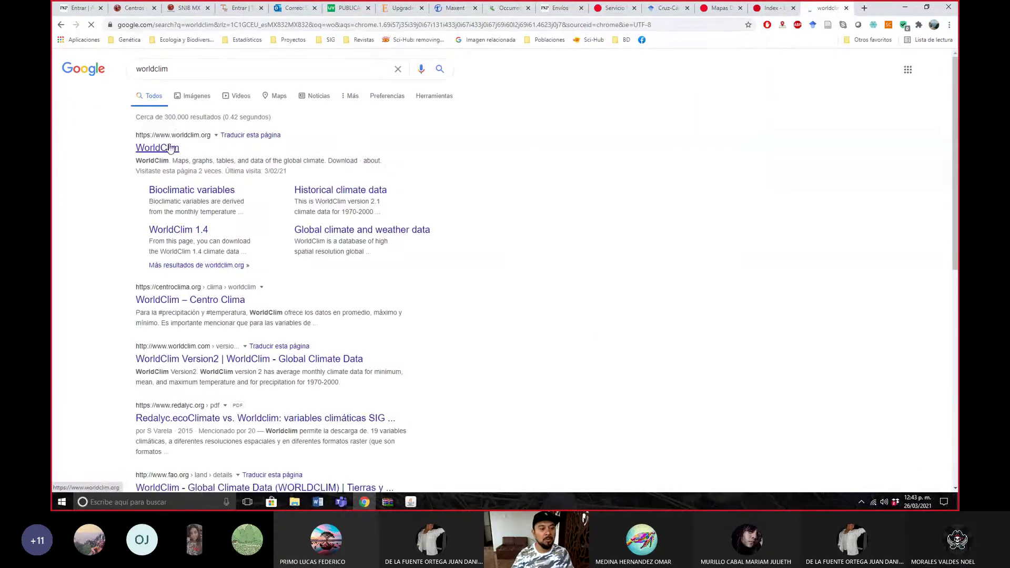
left_click(169, 147)
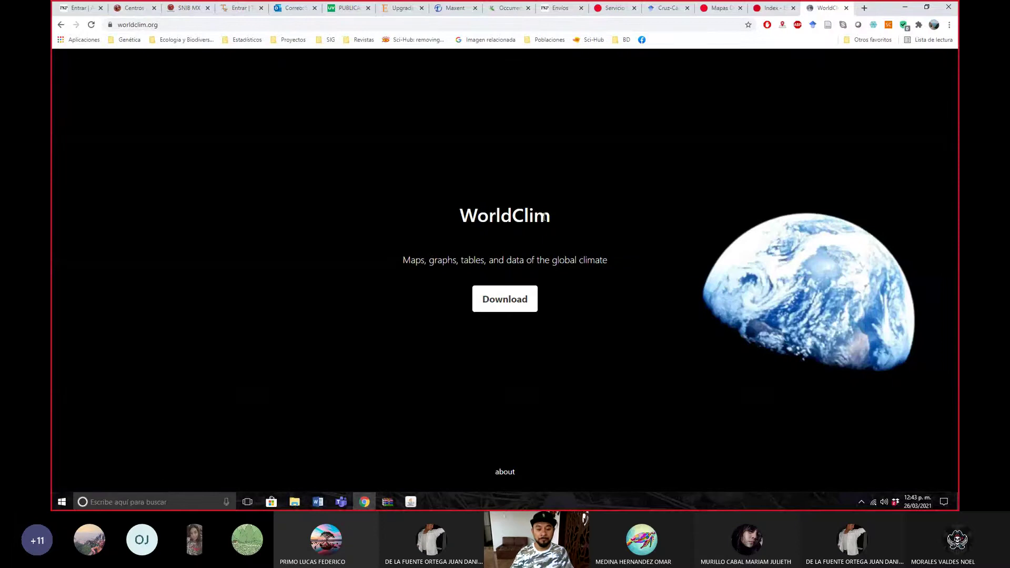
left_click(509, 476)
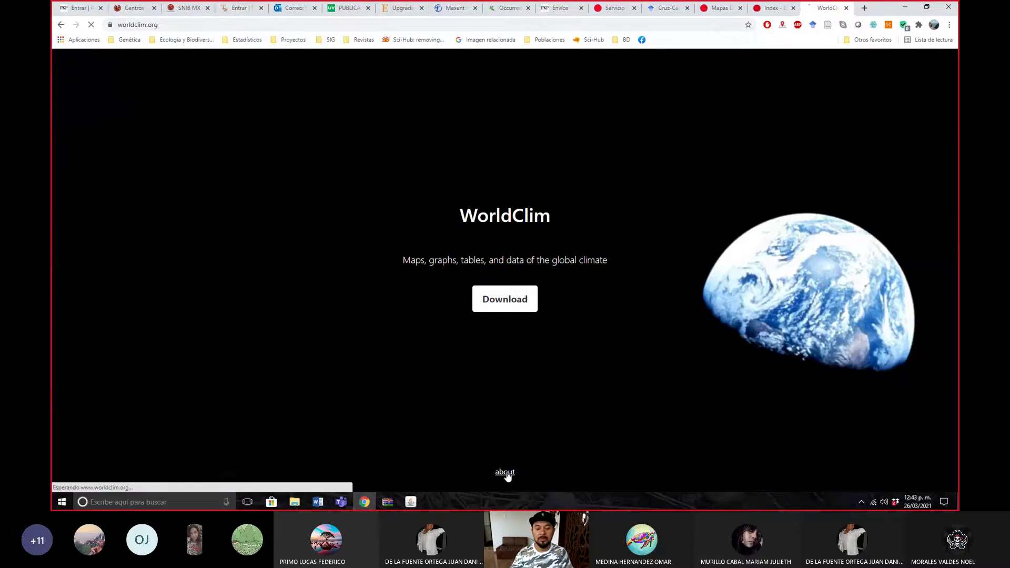
left_click(61, 24)
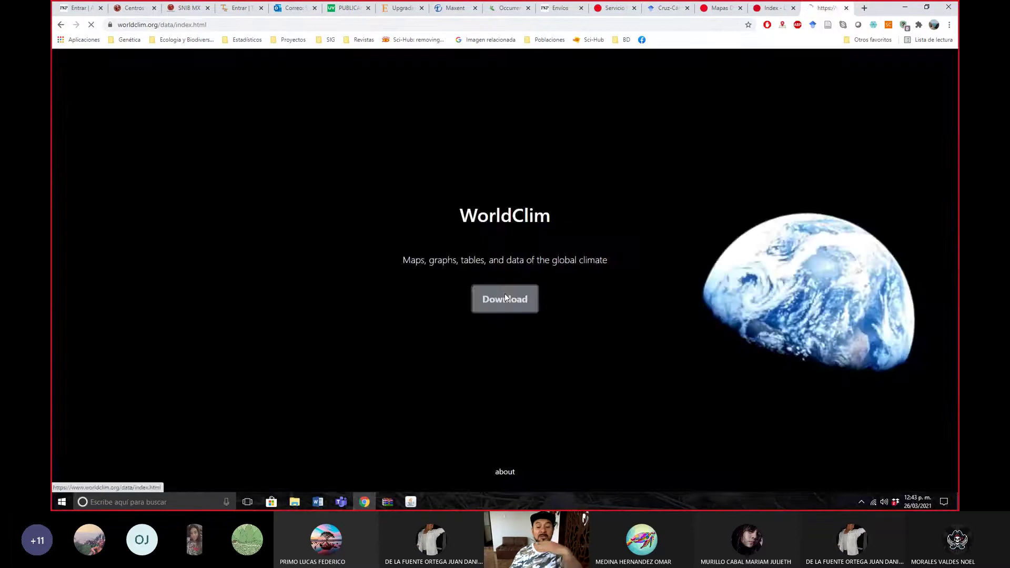
left_click(506, 298)
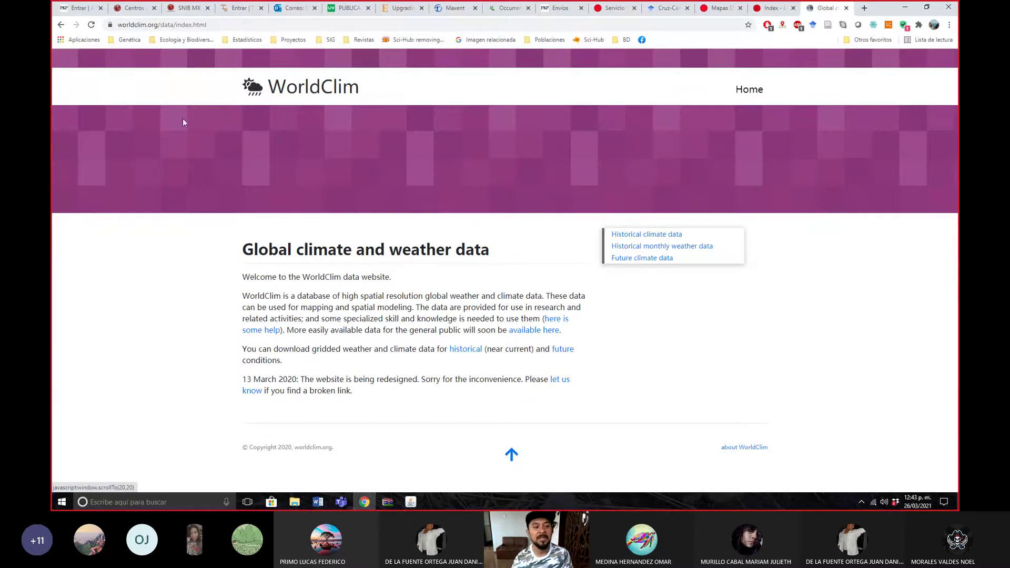
left_click(279, 22)
key("ctrl+c")
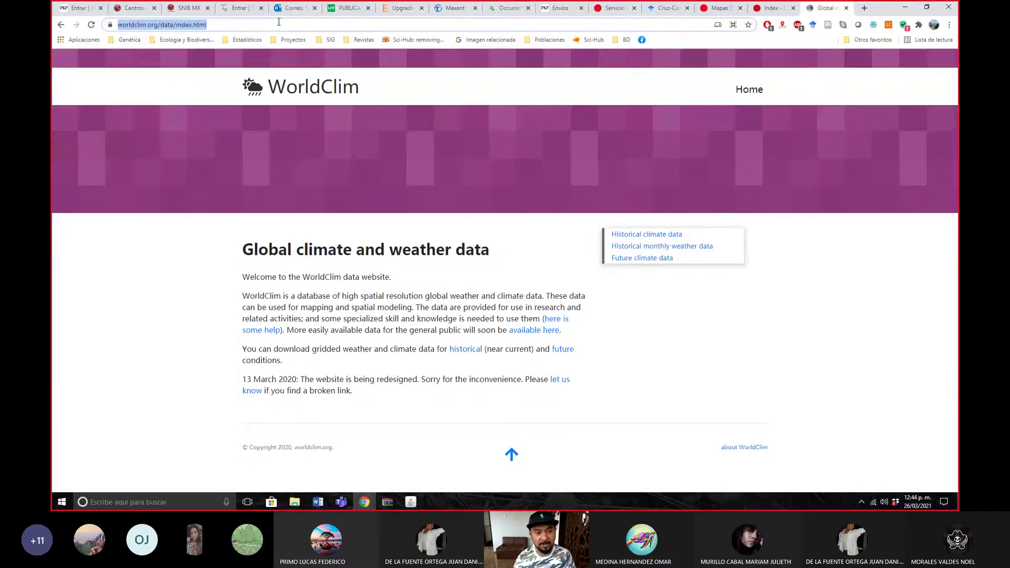
mouse_move(349, 501)
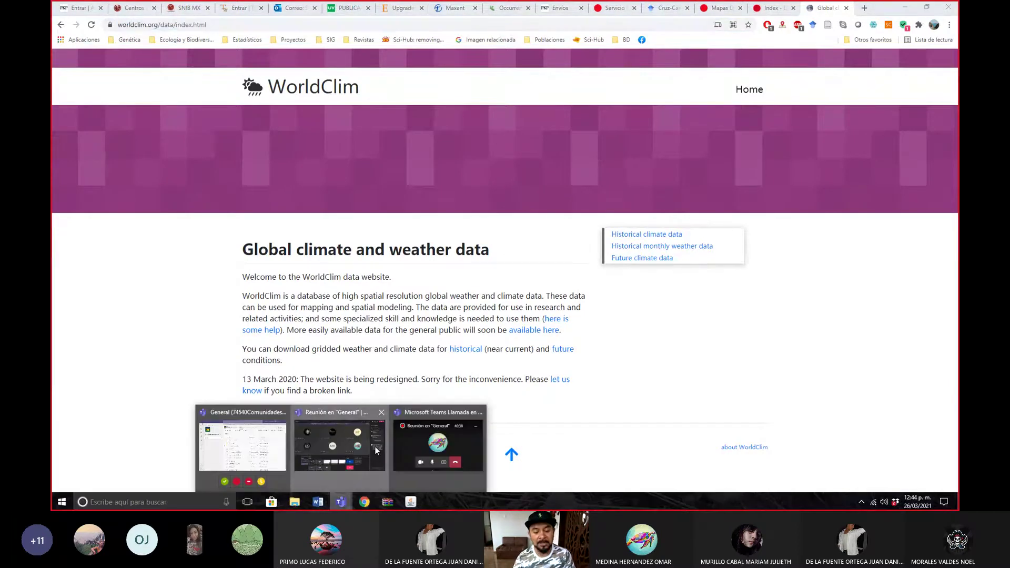
left_click(375, 447)
left_click(836, 473)
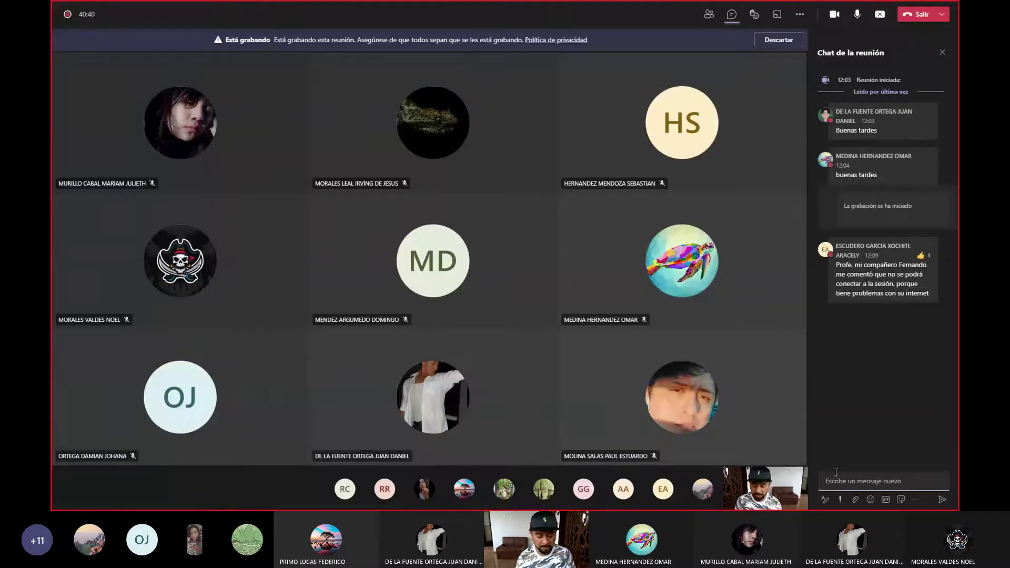
key("ctrl+v")
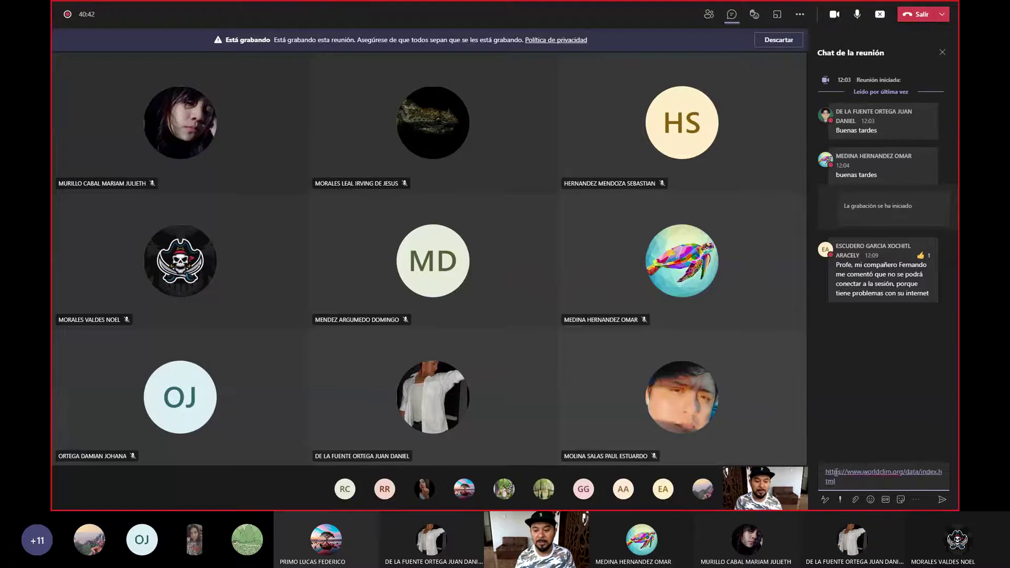
key("Return")
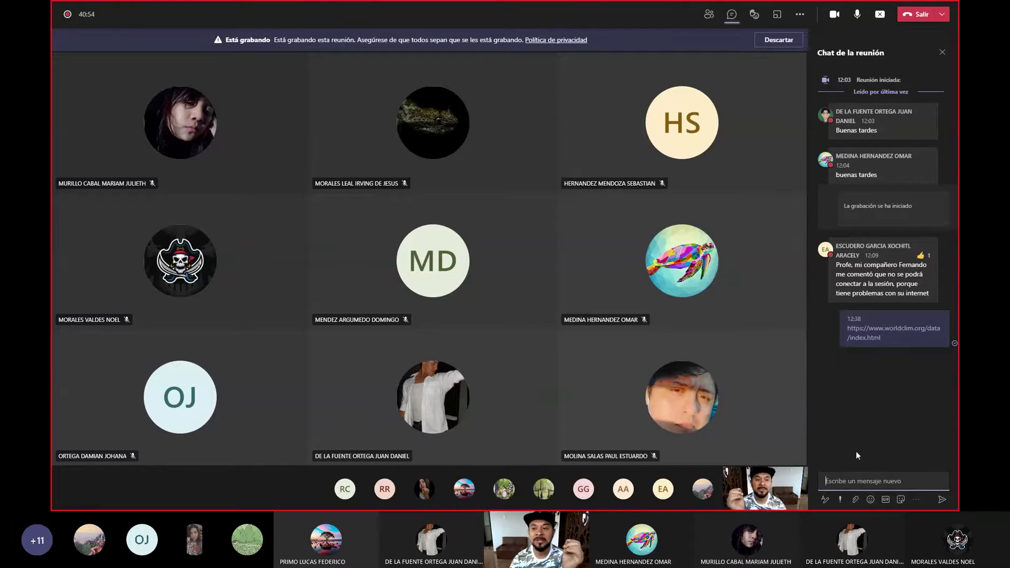
Switch back to the WorldClim page in Chrome and open its Historical climate data page.
left_click_drag(51, 5, 415, 356)
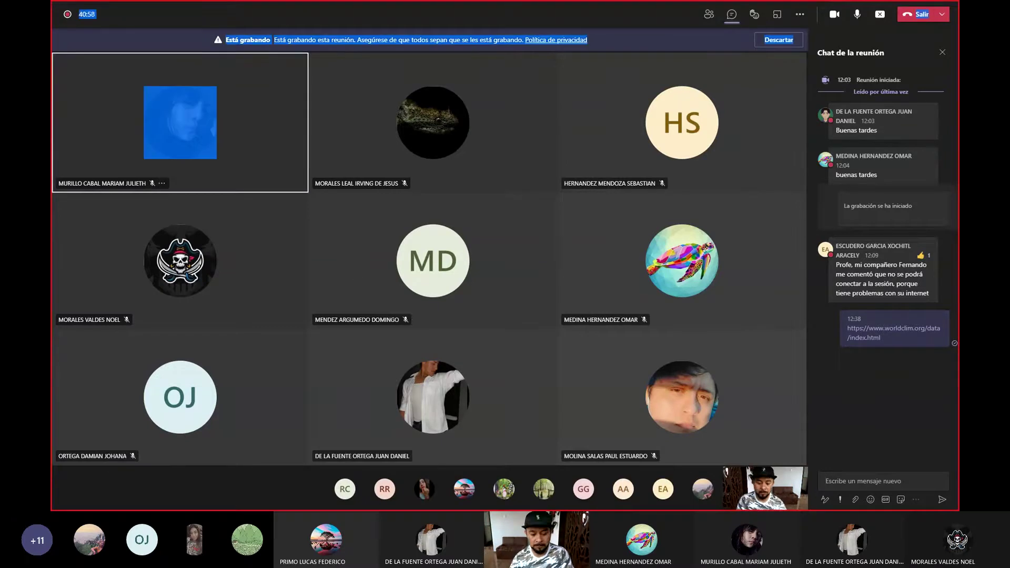
key("alt+Tab")
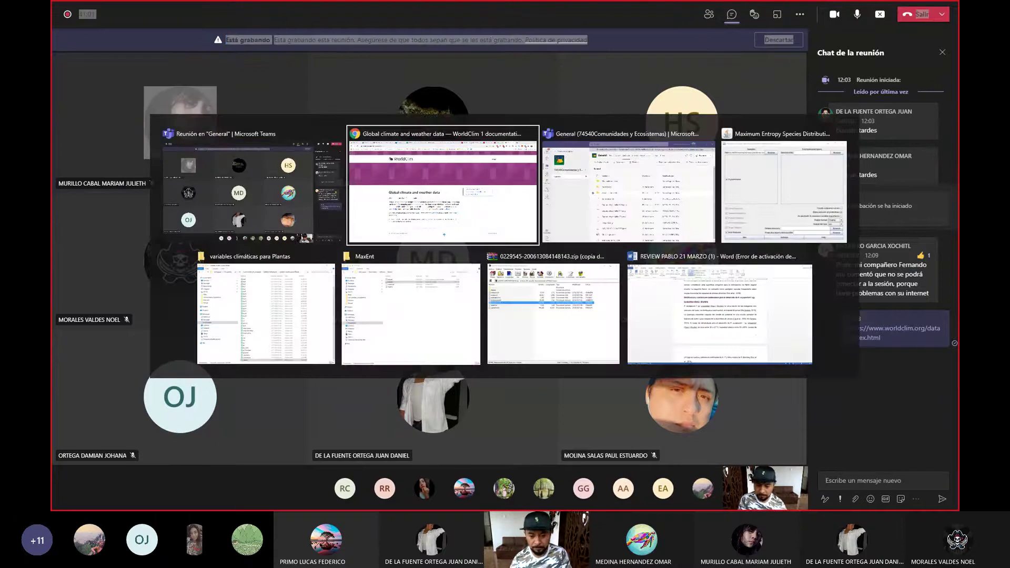
left_click(271, 201)
key("alt+Tab")
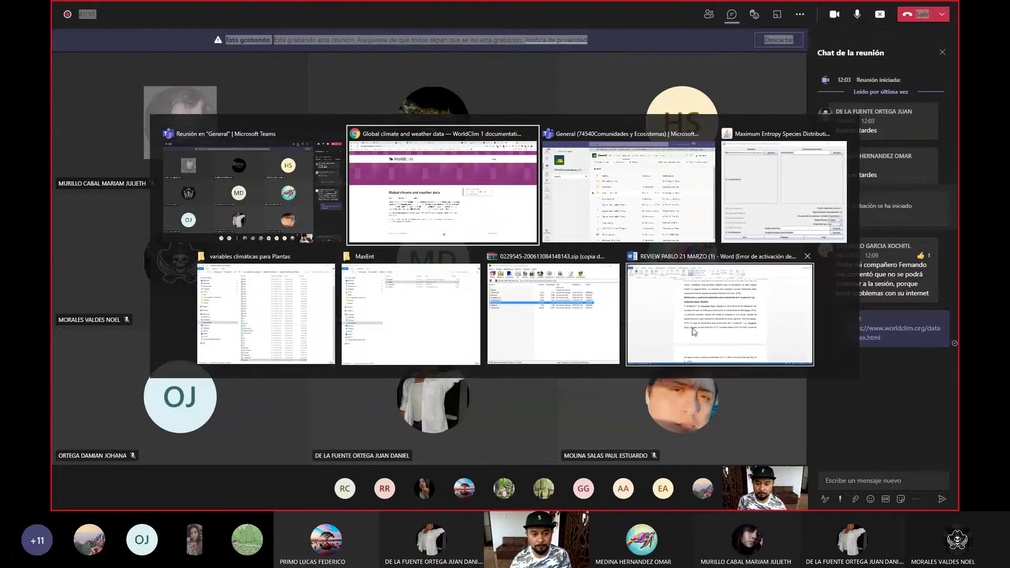
left_click(444, 229)
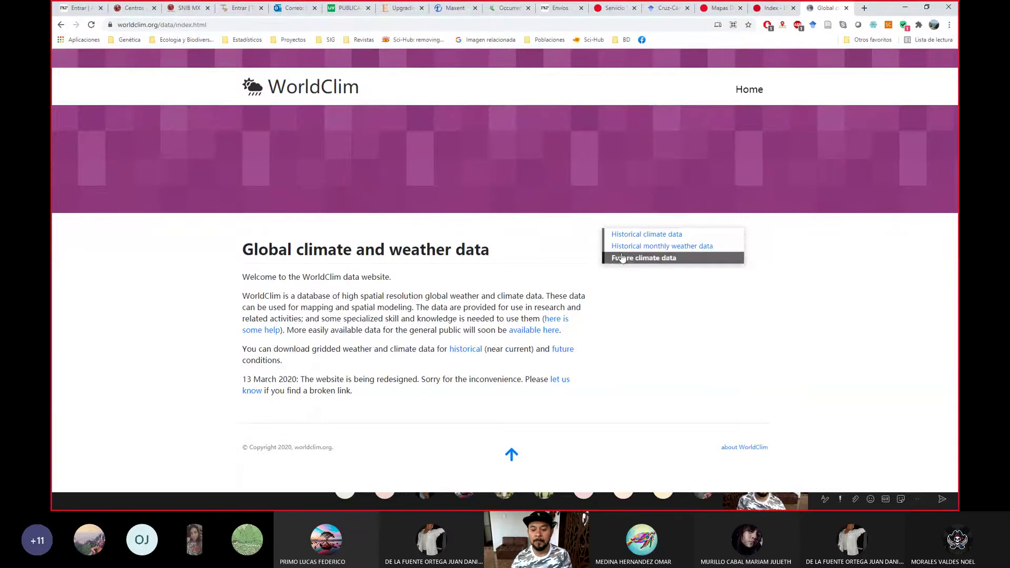
left_click(652, 236)
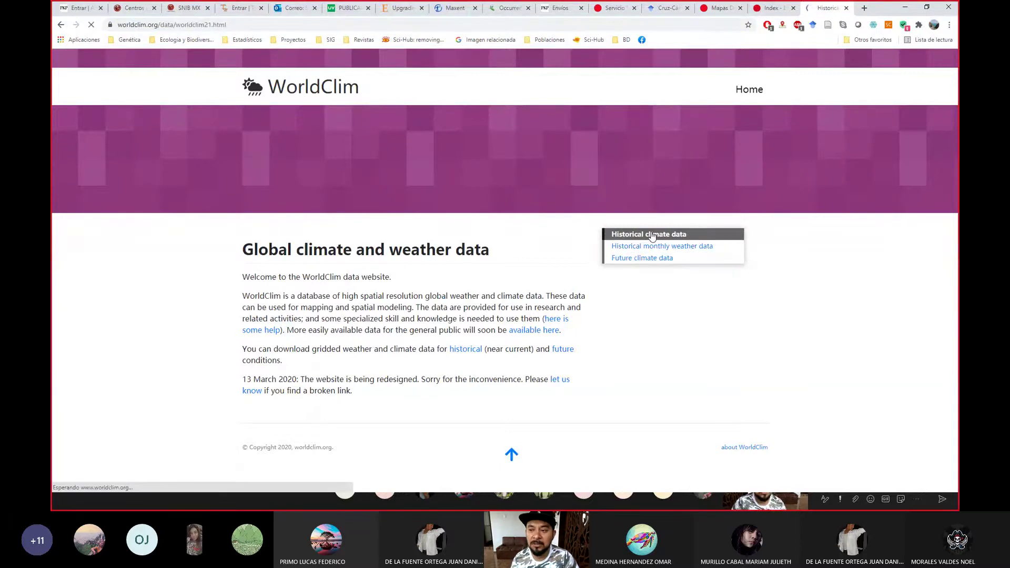
scroll(662, 353, "down", 2)
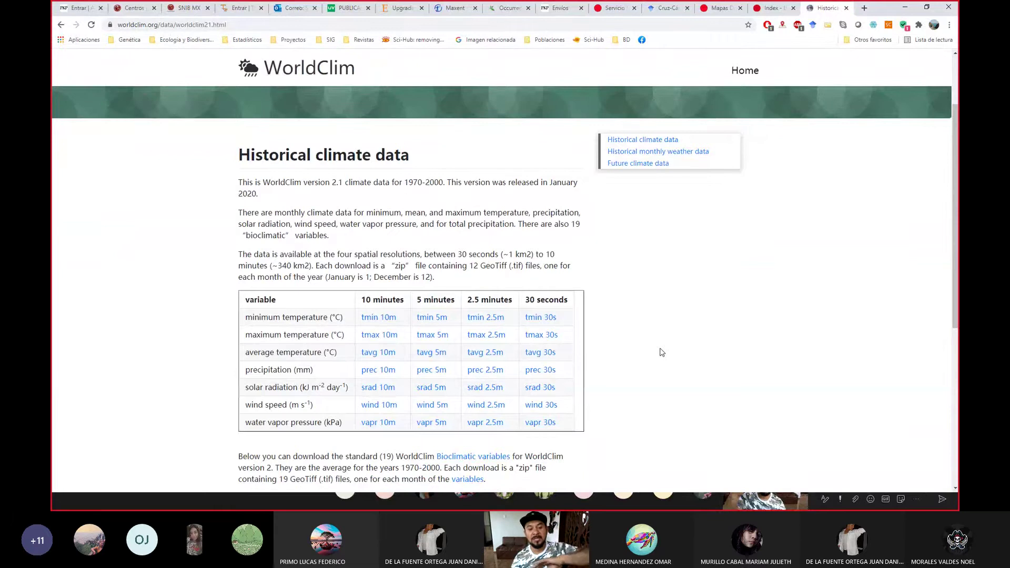
Examine the historical data's period, release date and variable download tables, and open the Future climate data page.
left_click_drag(406, 183, 444, 182)
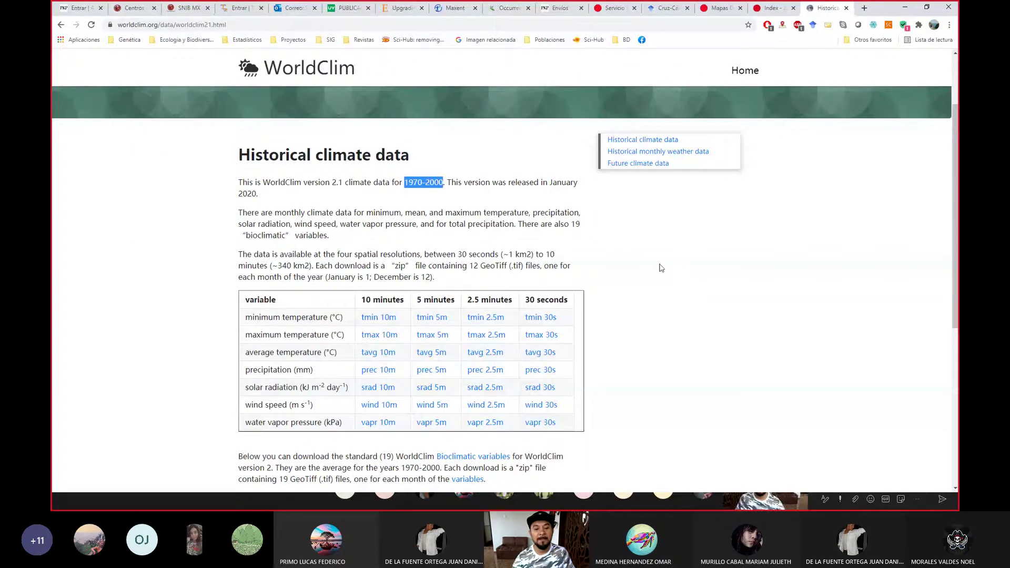
left_click_drag(550, 182, 278, 198)
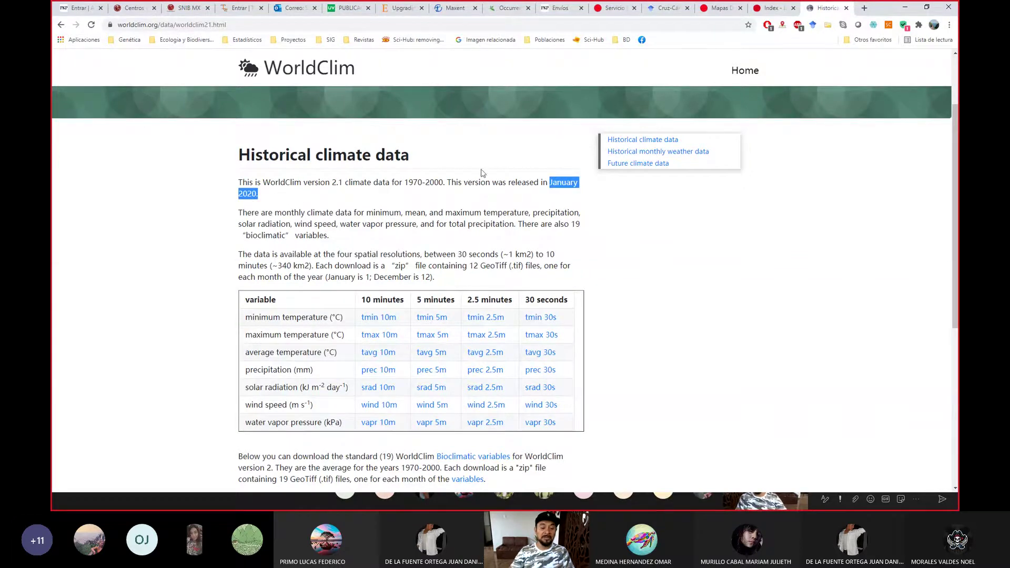
left_click_drag(403, 183, 448, 183)
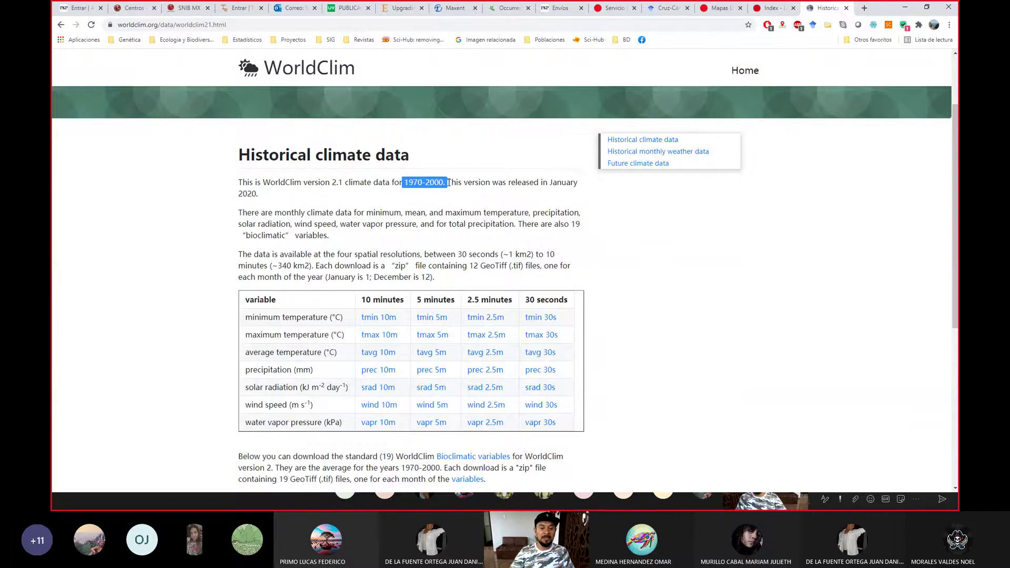
left_click(529, 181)
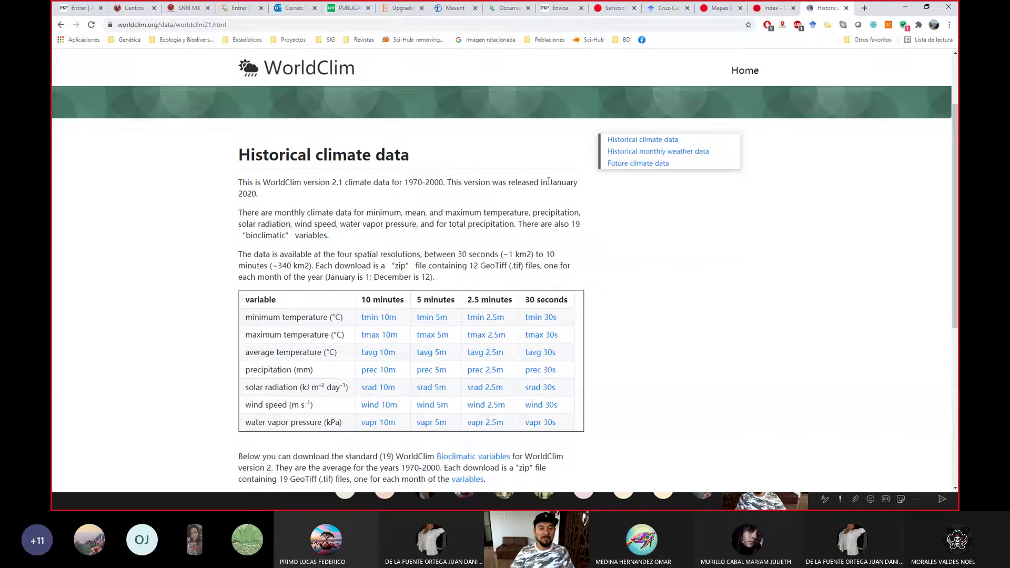
left_click_drag(408, 183, 439, 183)
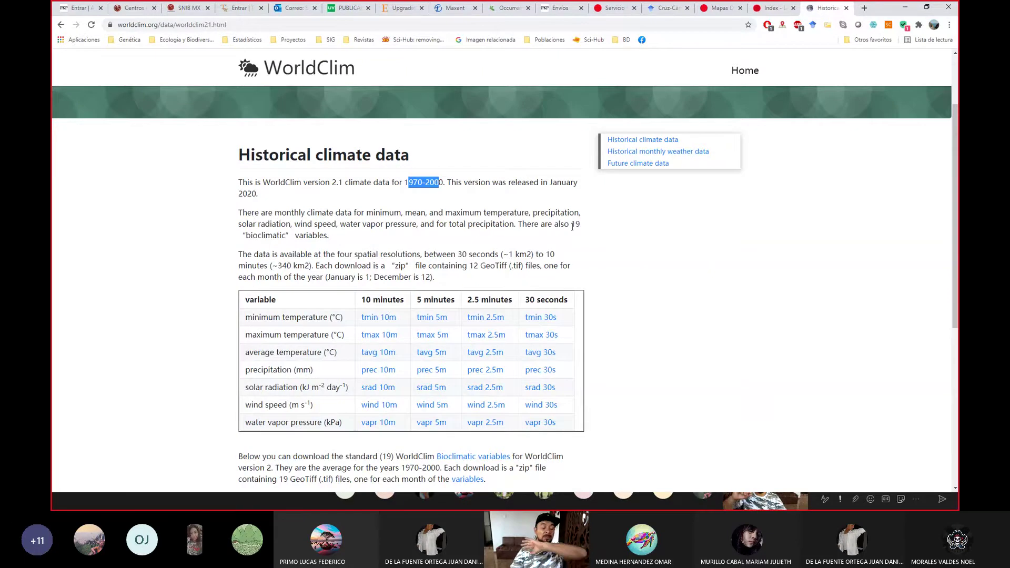
scroll(573, 226, "down", 5)
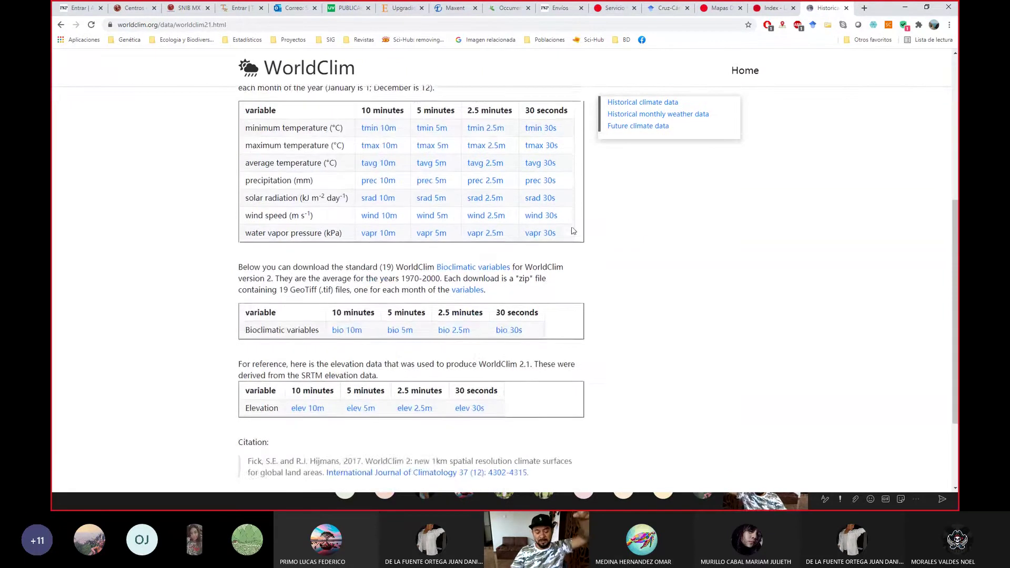
scroll(574, 231, "down", 1)
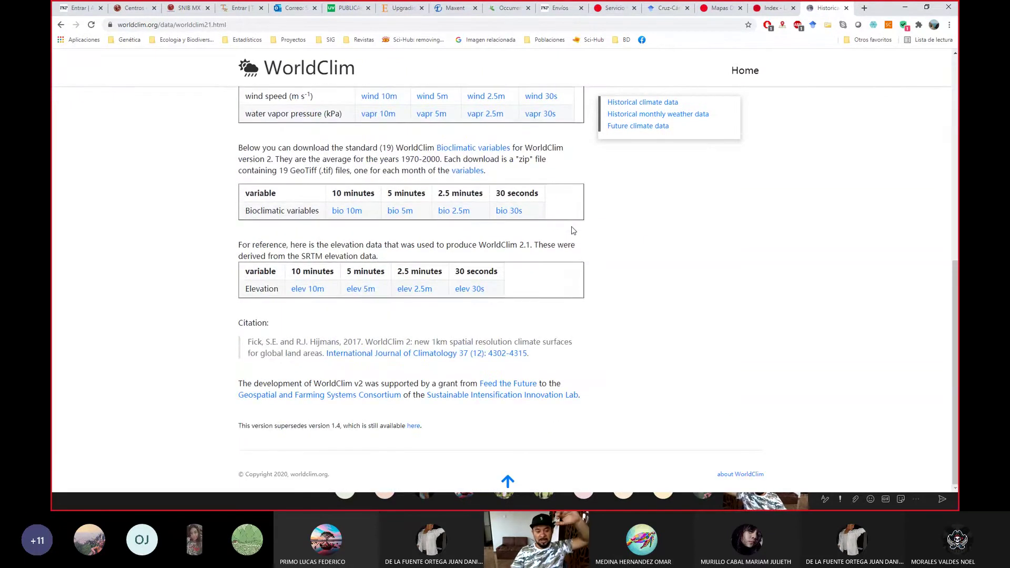
scroll(573, 230, "up", 6)
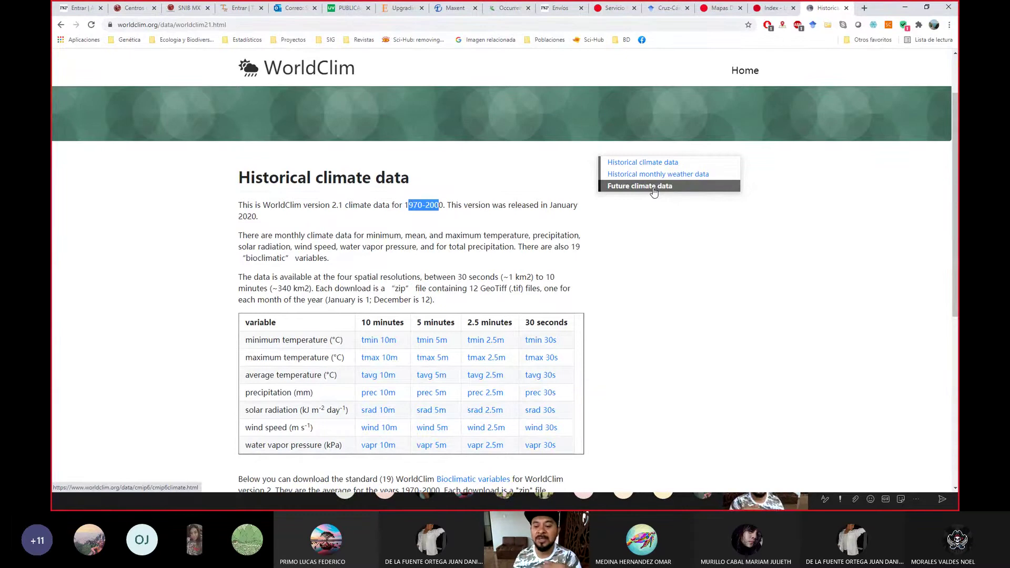
left_click(654, 188)
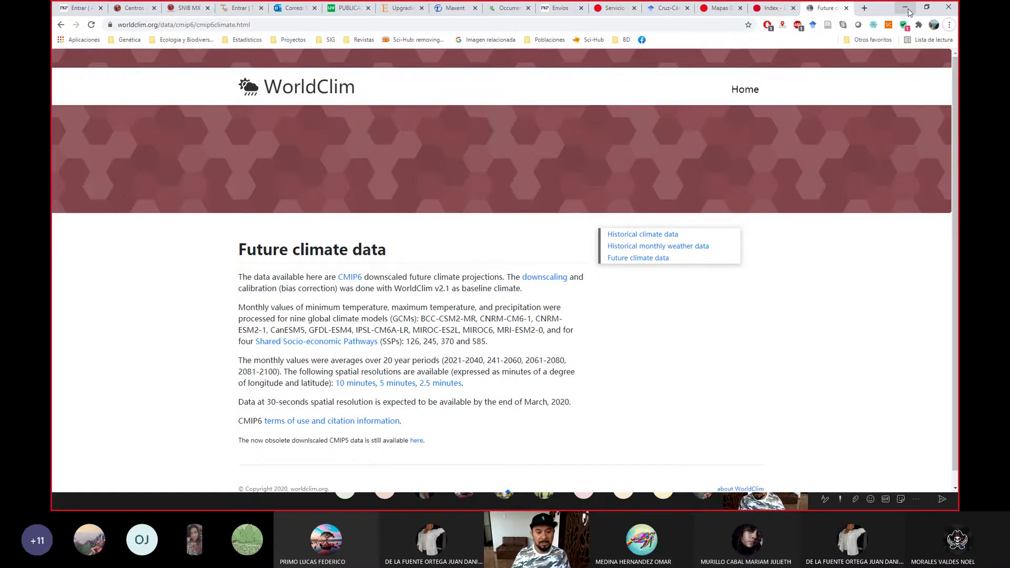
Switch to the MaxEnt window and browse for the environmental layers, going into the profile's Documents folder.
key("alt+Tab")
key("alt+Tab")
key("alt+Tab")
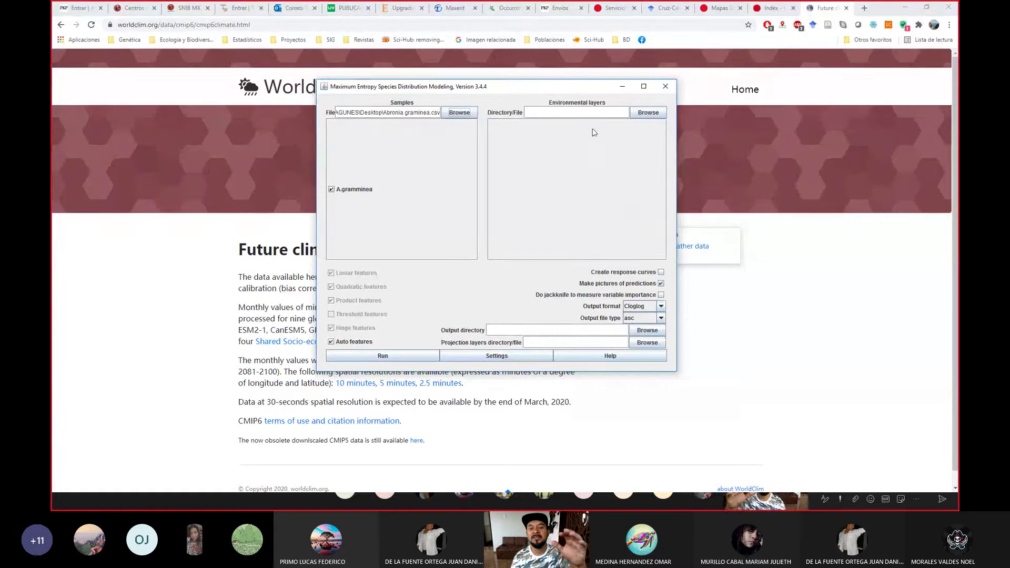
left_click(645, 114)
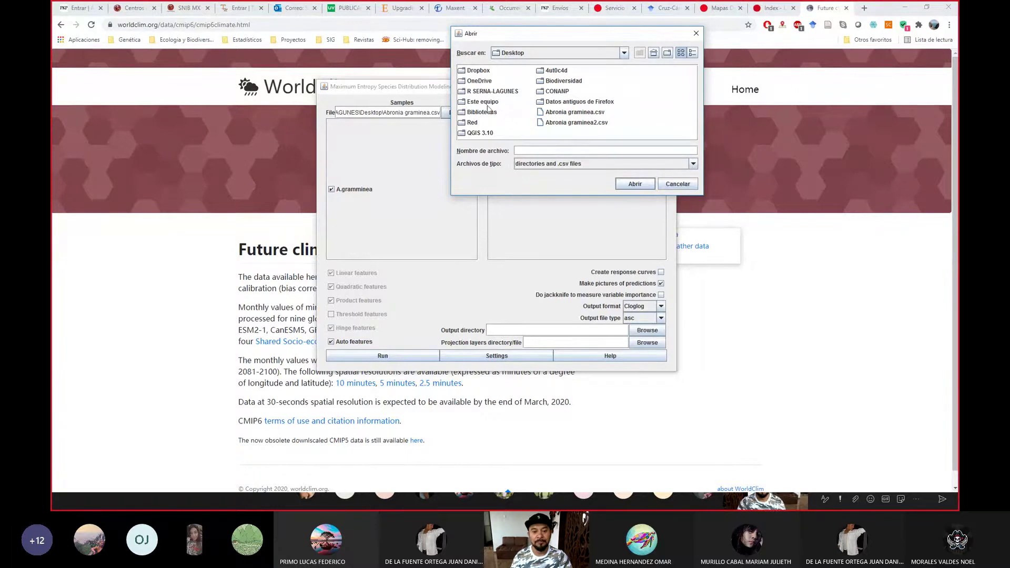
double_click(468, 93)
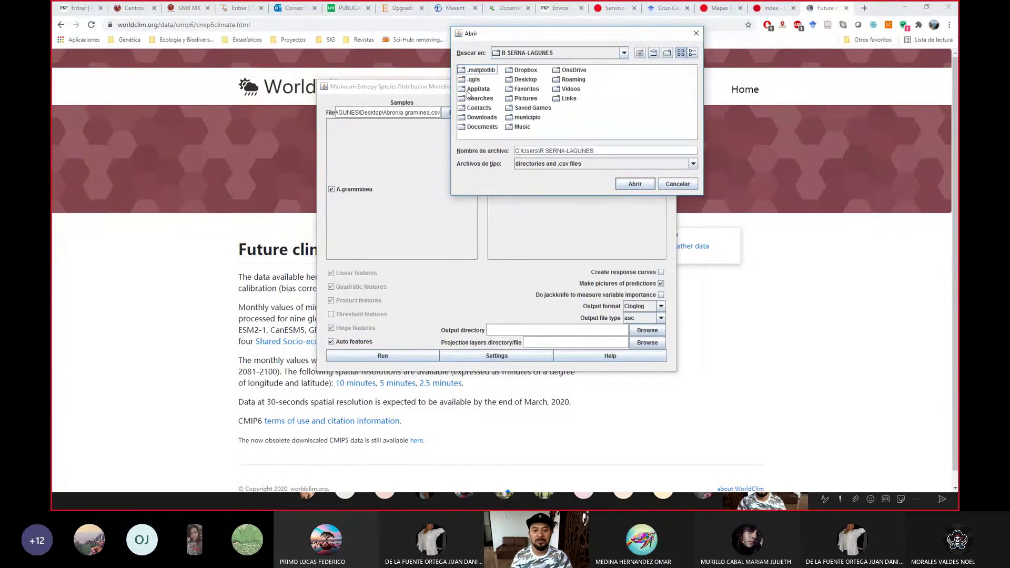
double_click(482, 127)
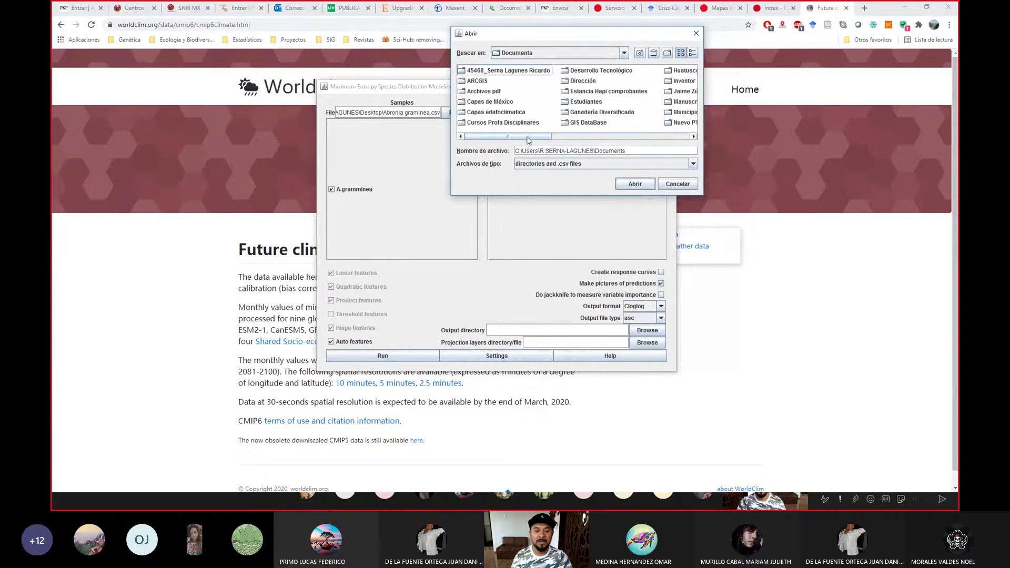
Go through the UV and EE folders into the Comunidades y Ecosistemas folder.
left_click_drag(528, 138, 625, 138)
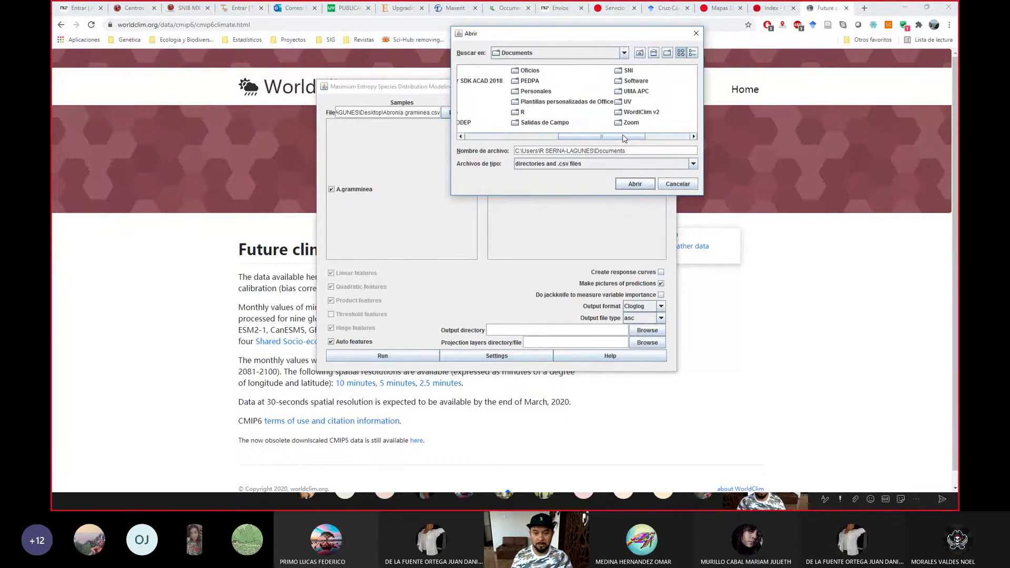
left_click(629, 103)
double_click(607, 104)
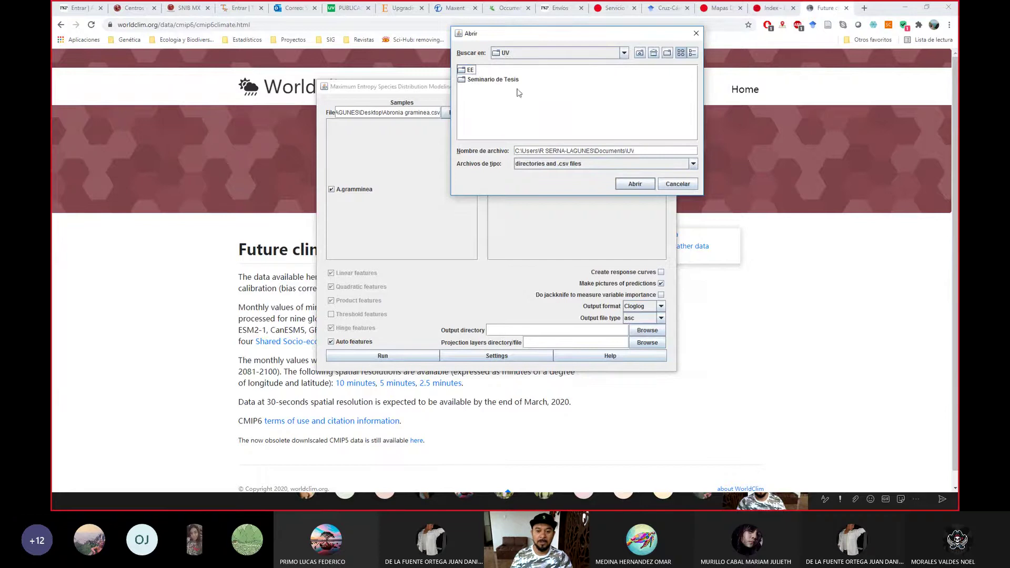
double_click(470, 74)
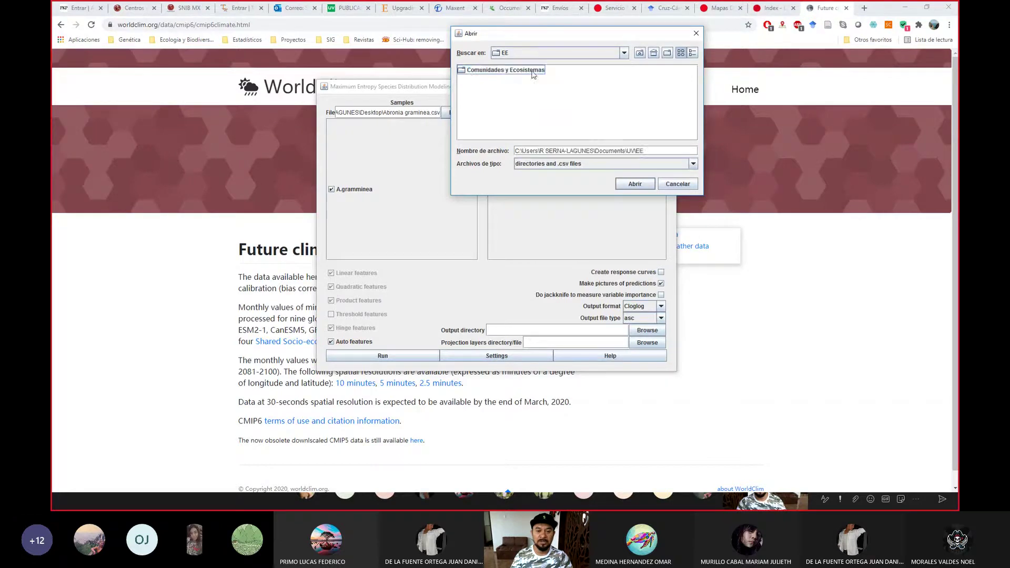
left_click(510, 71)
left_click(509, 70)
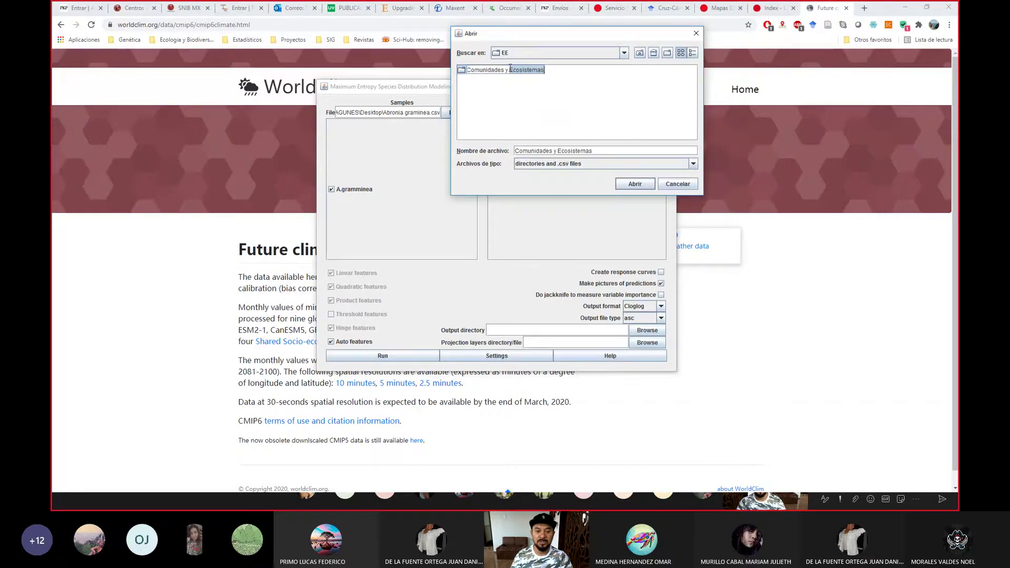
double_click(465, 73)
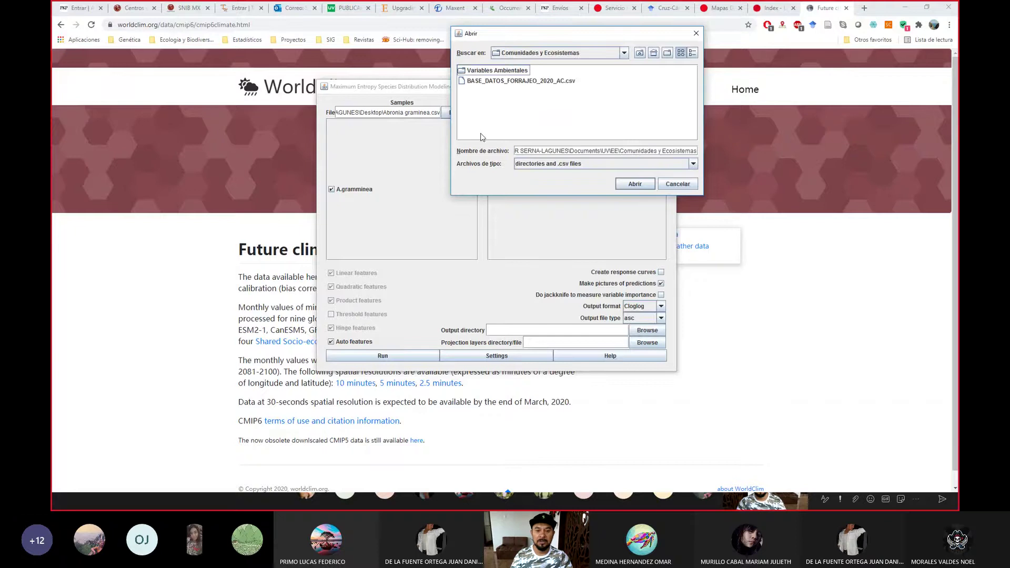
Load the environmental layers from the variables climáticas para Plantas folder inside Variables Ambientales.
left_click(489, 74)
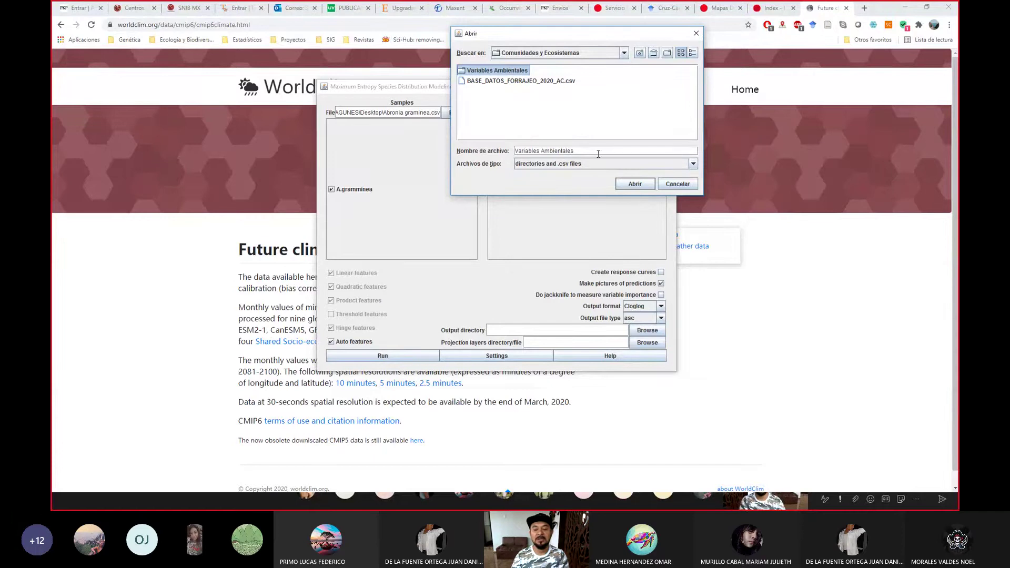
left_click(633, 184)
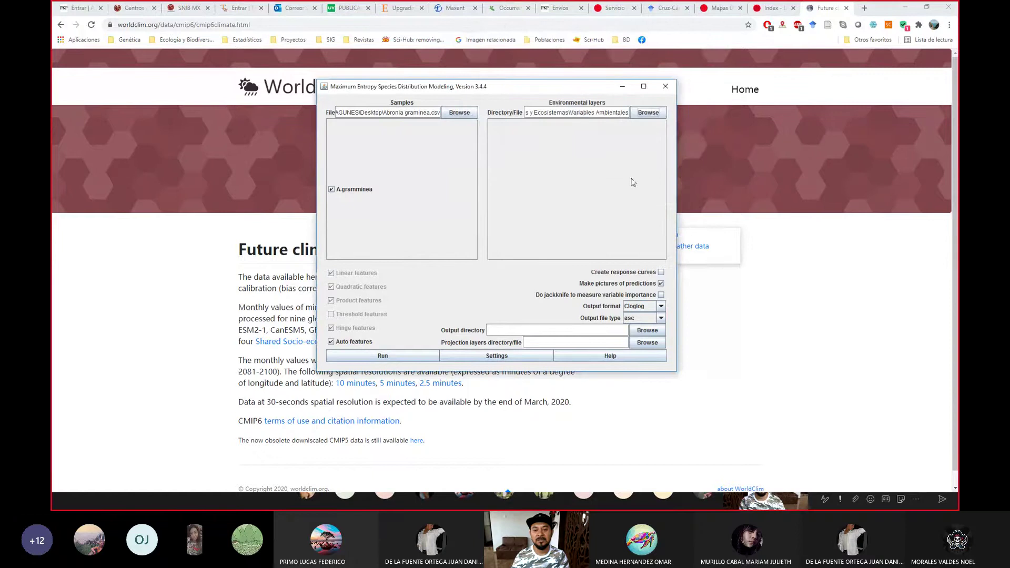
left_click(649, 112)
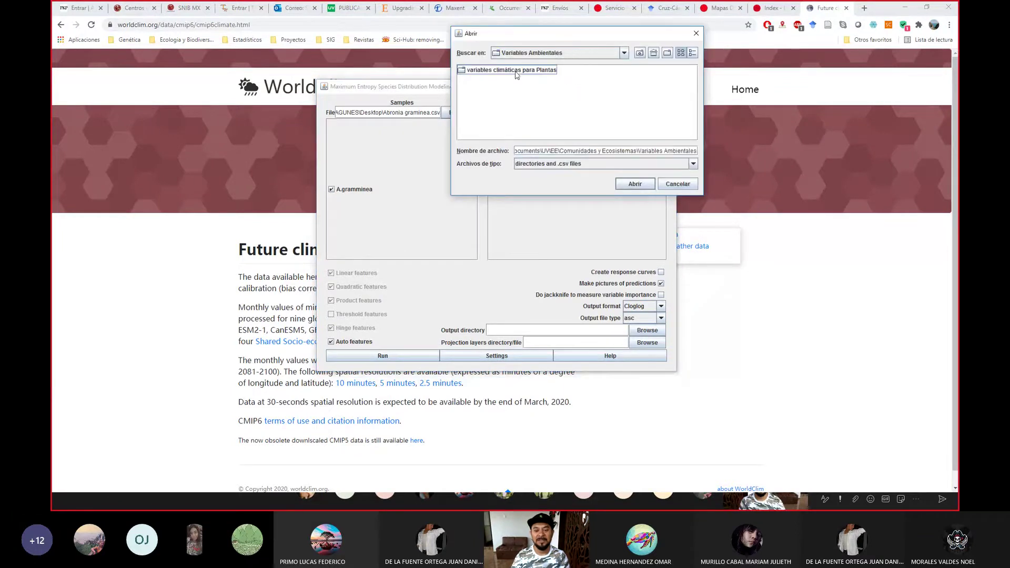
left_click(516, 74)
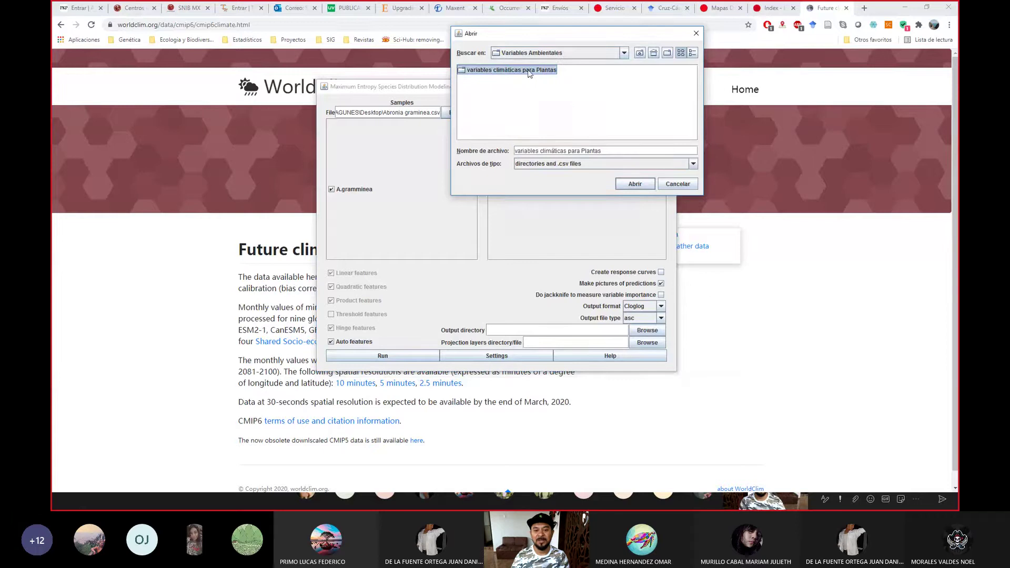
left_click(635, 184)
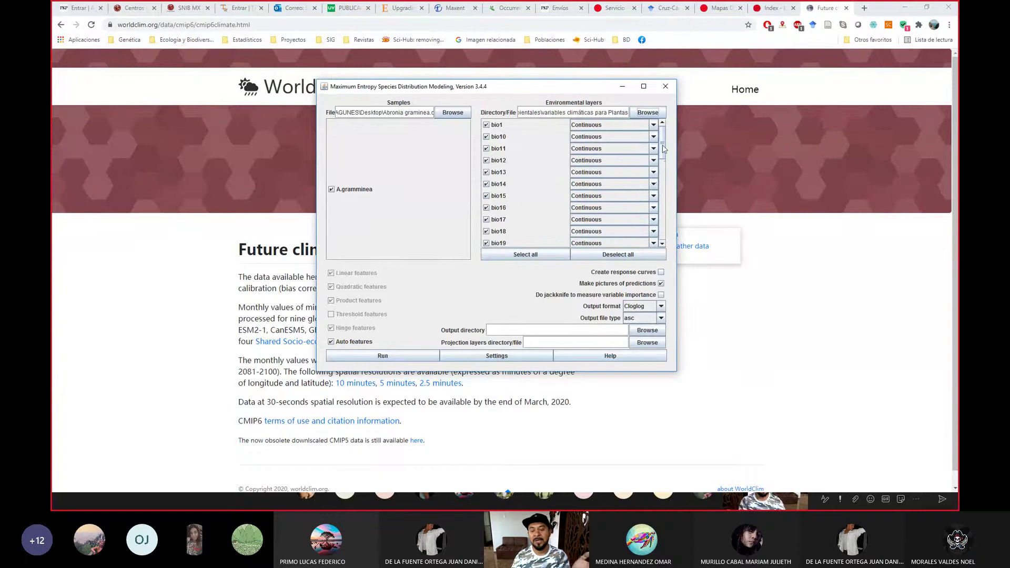
Exclude the bio10, bio11 and bio13 to bio19 layers from the environmental layers, keeping bio1 and bio12 selected.
mouse_move(662, 148)
left_mouse_down()
mouse_move(662, 234)
mouse_move(666, 144)
left_mouse_up()
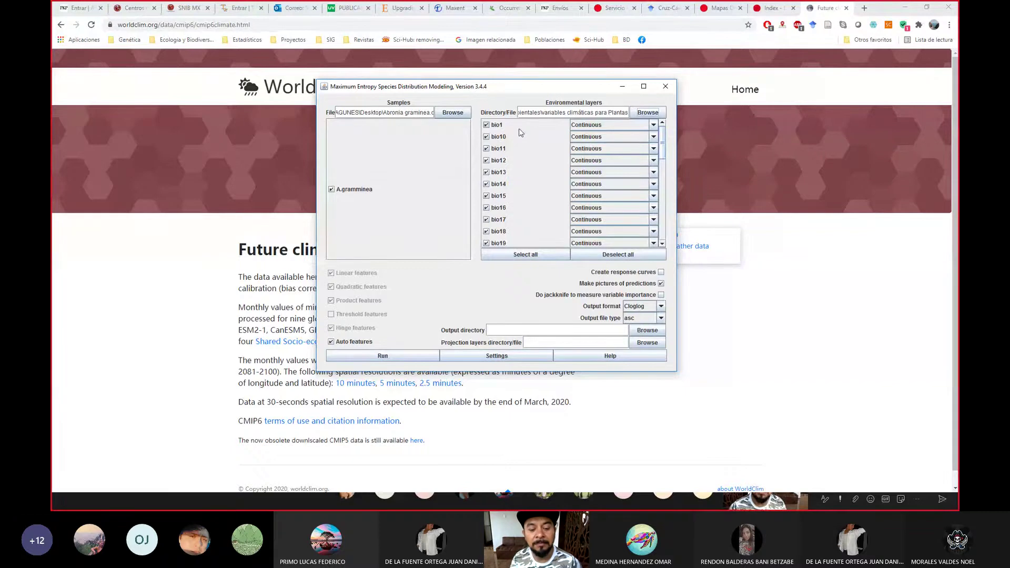
left_click(486, 136)
left_click(486, 149)
left_click(487, 173)
left_click(487, 184)
left_click(487, 196)
left_click(486, 208)
left_click(486, 219)
left_click(486, 232)
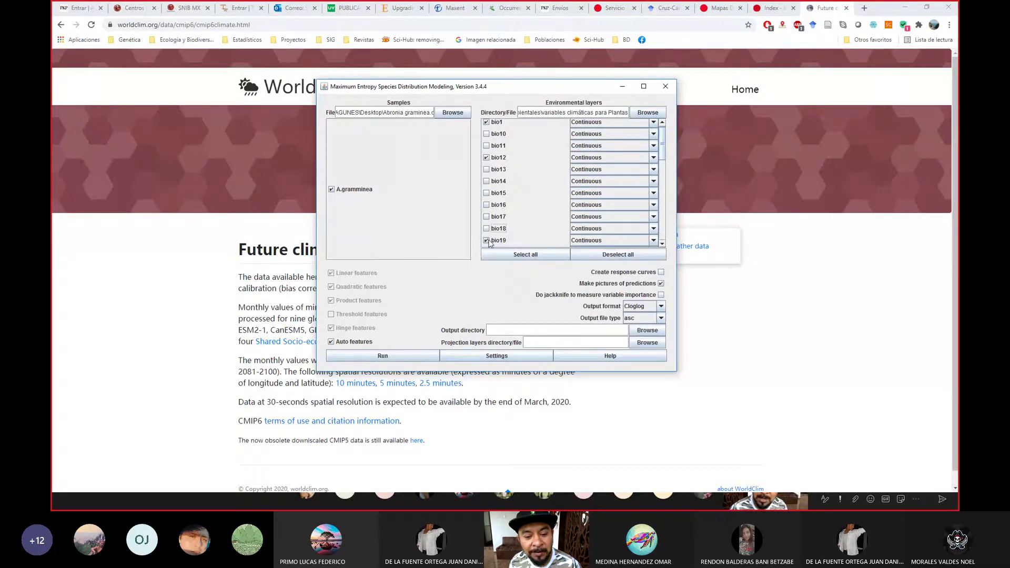
left_click(487, 241)
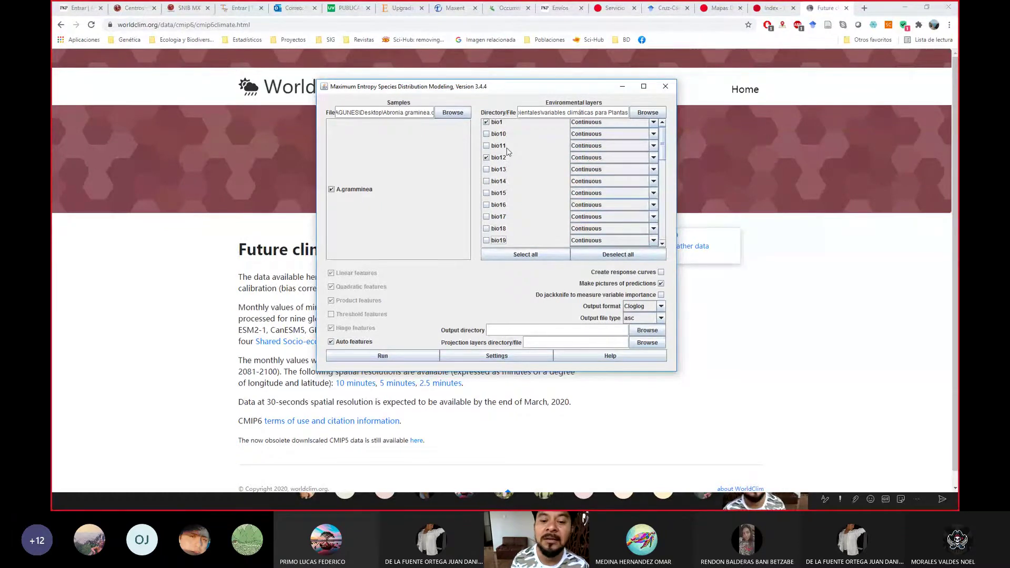
Exclude the soil layers ph, na, mo, mg and k from the environmental layers.
scroll(542, 141, "up", 1)
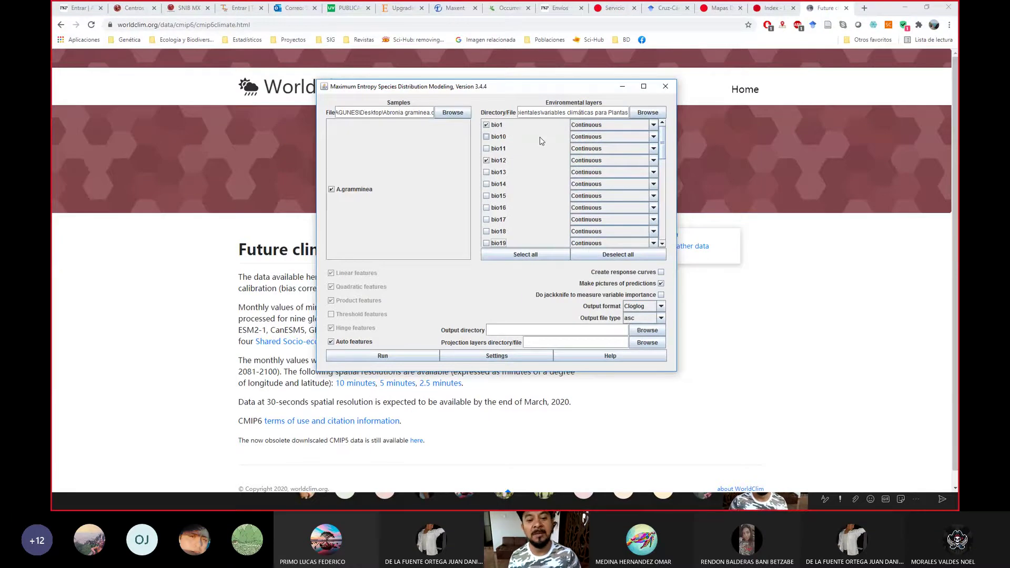
scroll(534, 182, "down", 1)
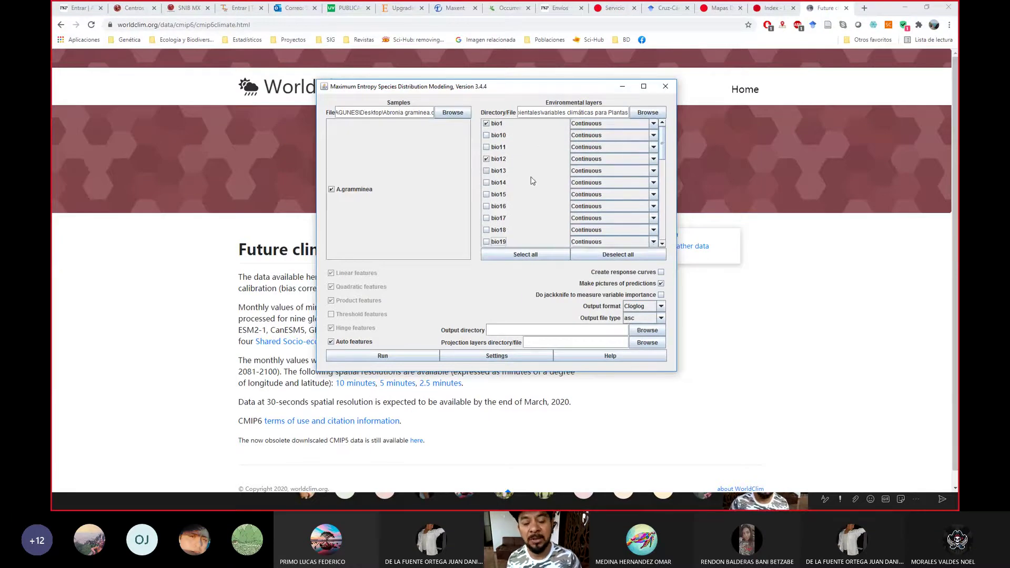
left_click(662, 244)
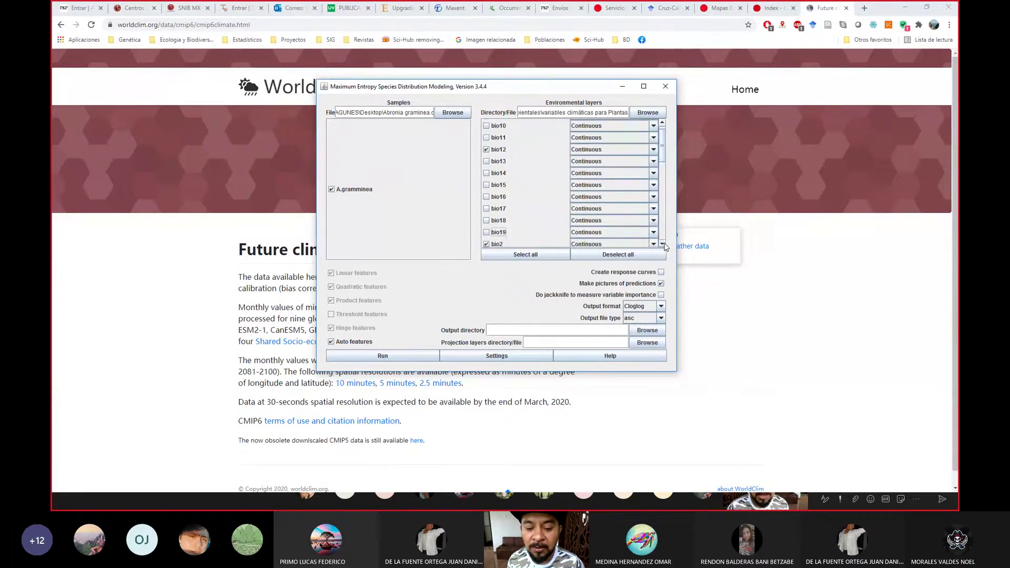
left_click_drag(665, 151, 665, 230)
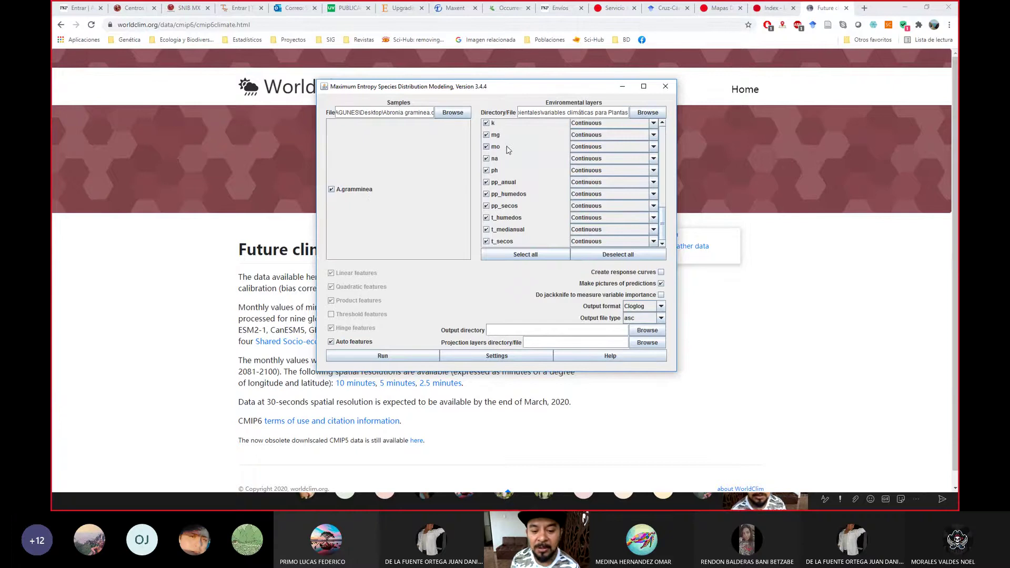
left_click(663, 123)
left_click(662, 124)
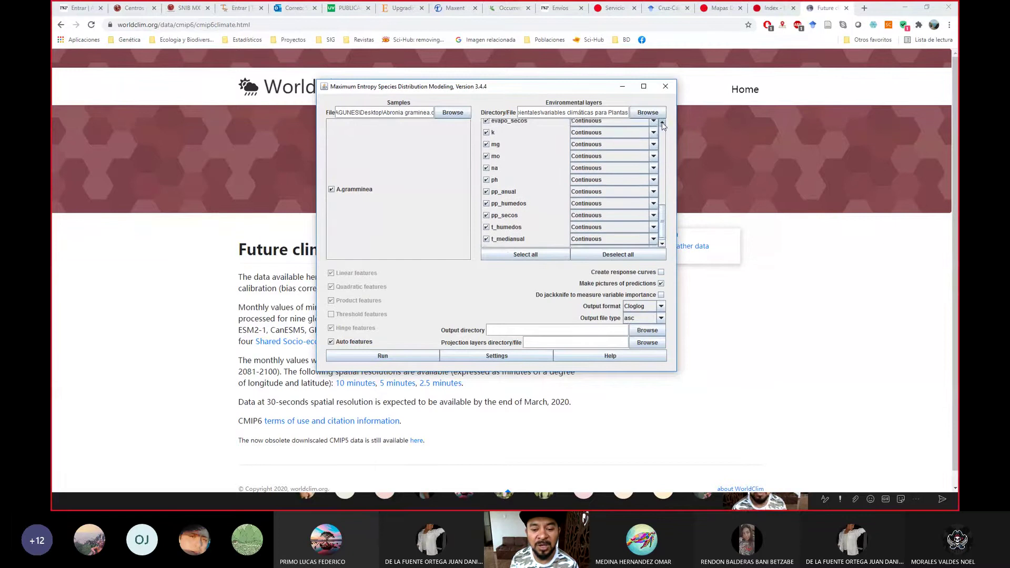
left_click_drag(662, 123, 663, 123)
left_click(486, 213)
left_click(486, 201)
left_click(486, 190)
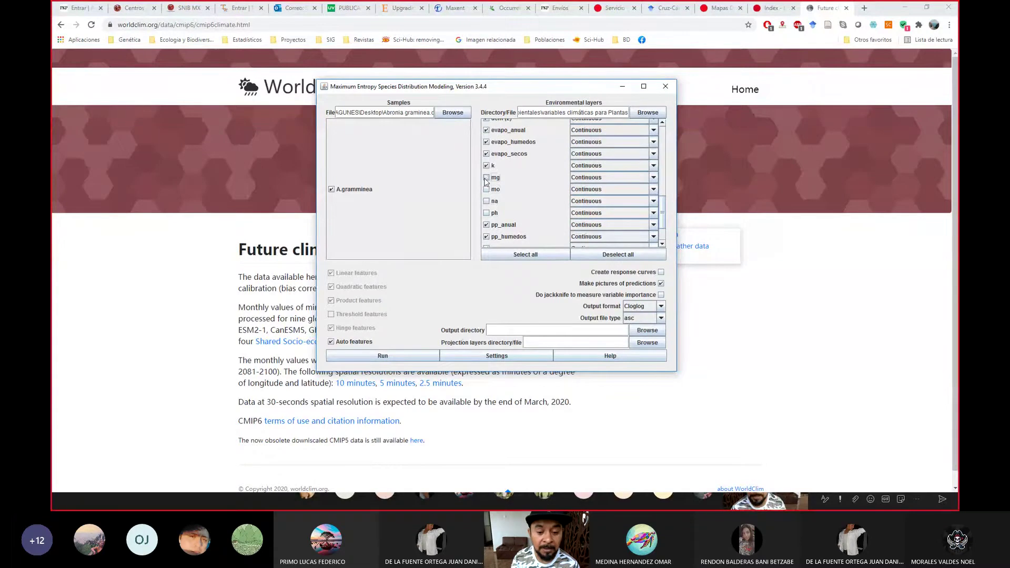
left_click(487, 166)
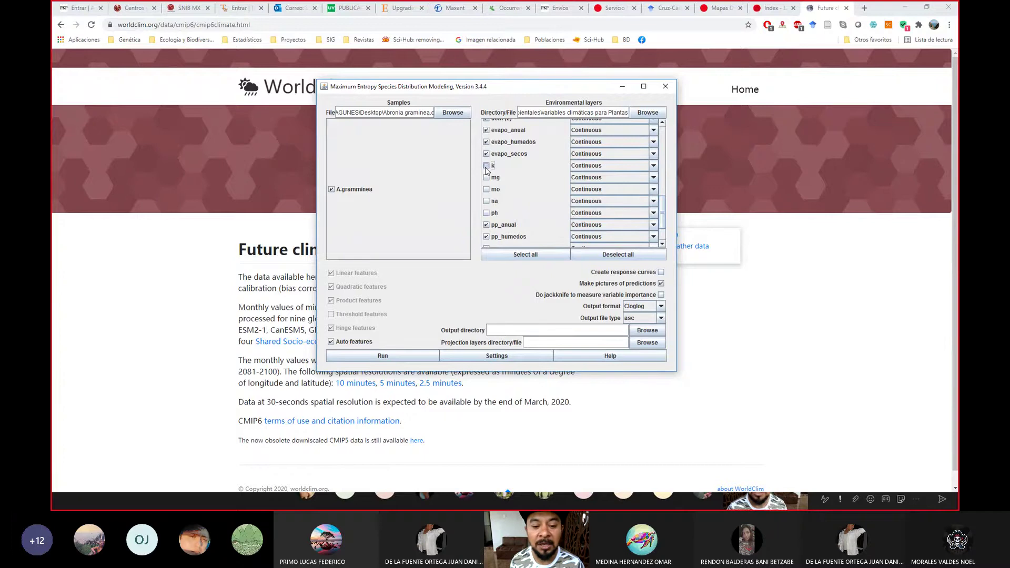
left_click(486, 166)
left_click(487, 178)
left_click(487, 178)
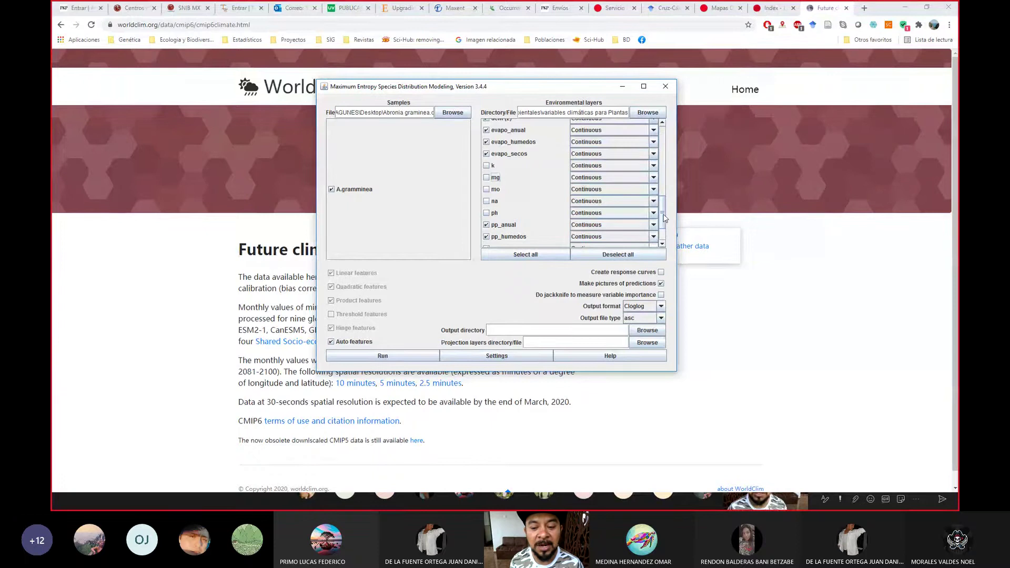
Exclude the co, dem (2), ce, bio9, bio8, bio7 and bio6 layers, keeping dem selected.
left_click_drag(664, 215, 664, 186)
left_click(487, 202)
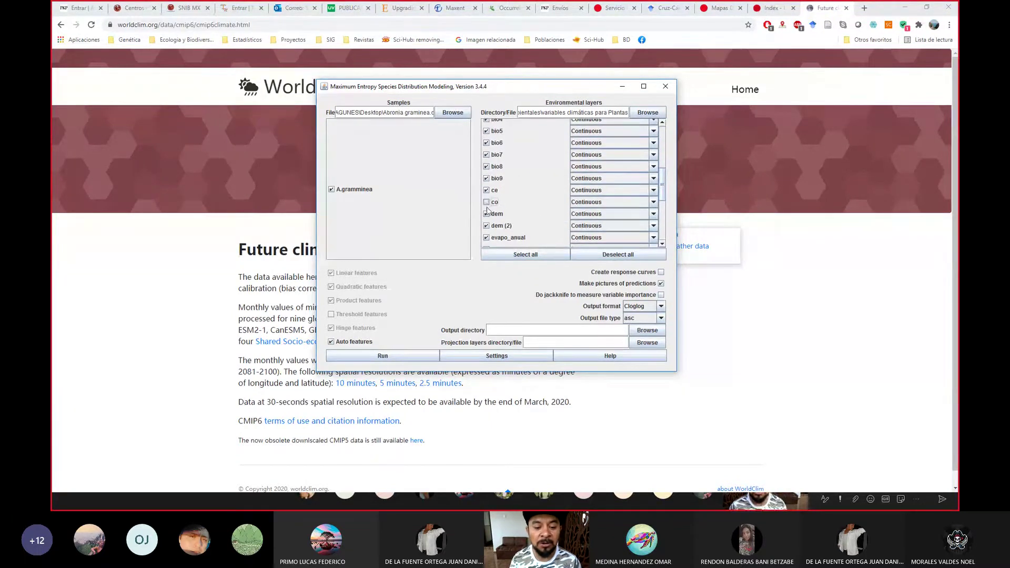
left_click(487, 226)
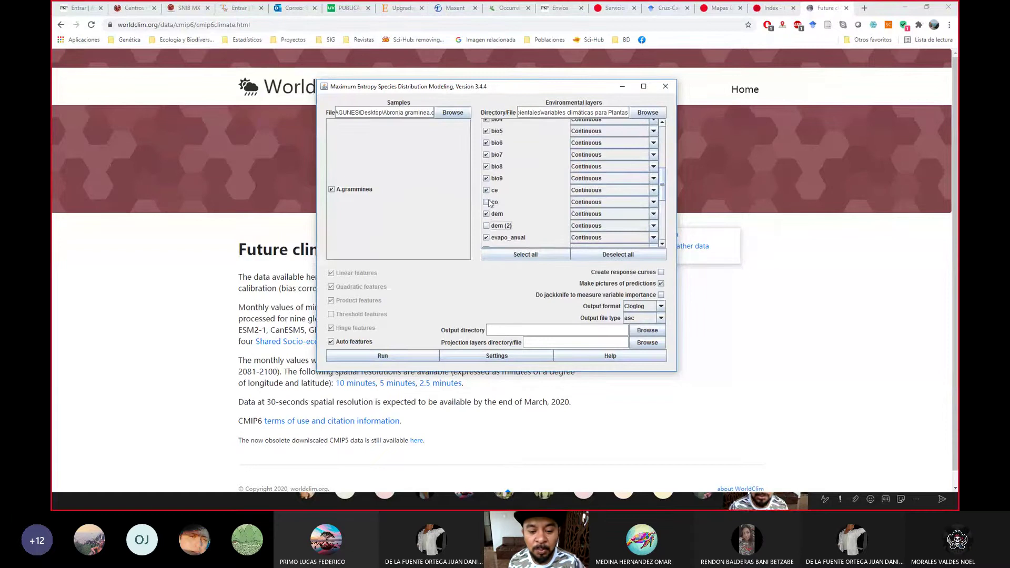
left_click(487, 190)
left_click(487, 179)
left_click(487, 167)
left_click(487, 155)
left_click(486, 143)
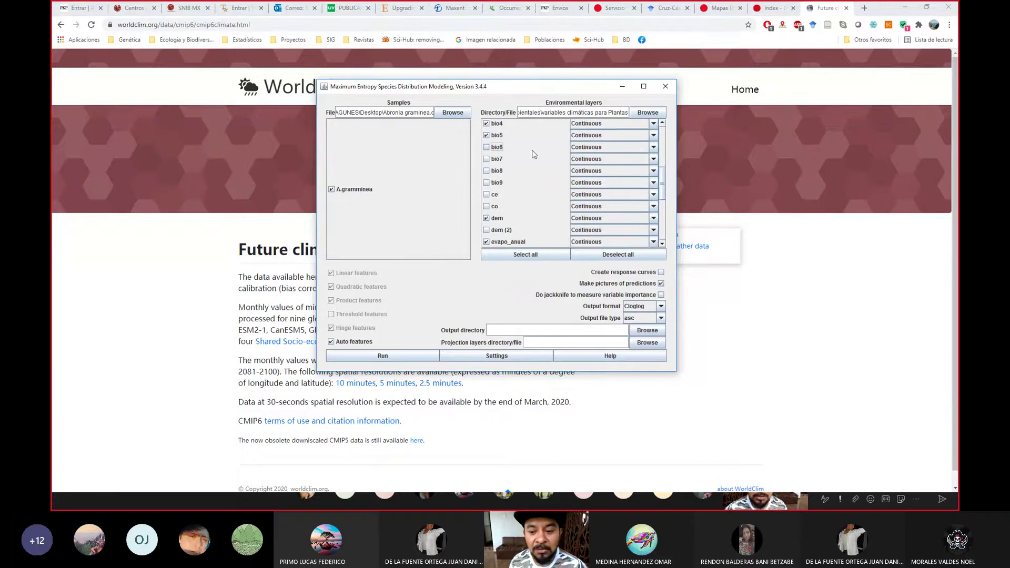
Exclude the bio5, bio4, bio3 and bio2 layers from the environmental layers.
left_click_drag(665, 191, 665, 169)
left_click(486, 211)
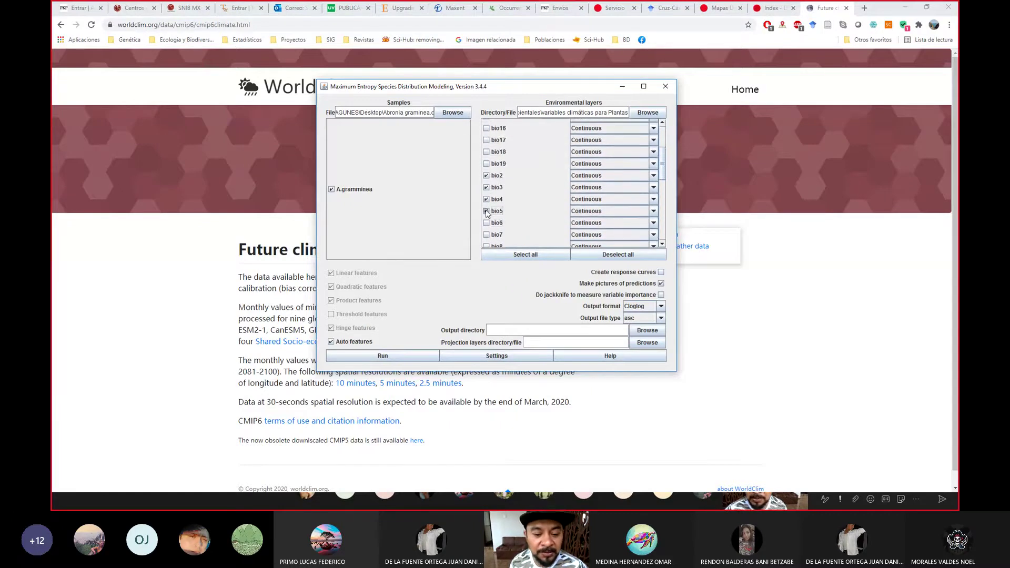
left_click(487, 199)
left_click(487, 188)
left_click(487, 176)
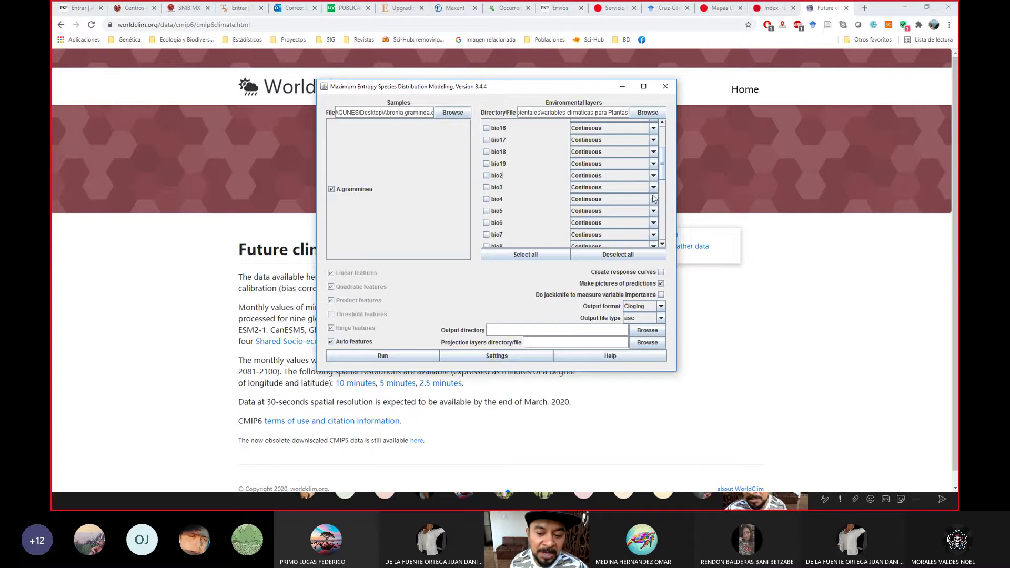
Review the remaining selected layers and enable response curves and the jackknife measure of variable importance.
left_click_drag(665, 171, 662, 202)
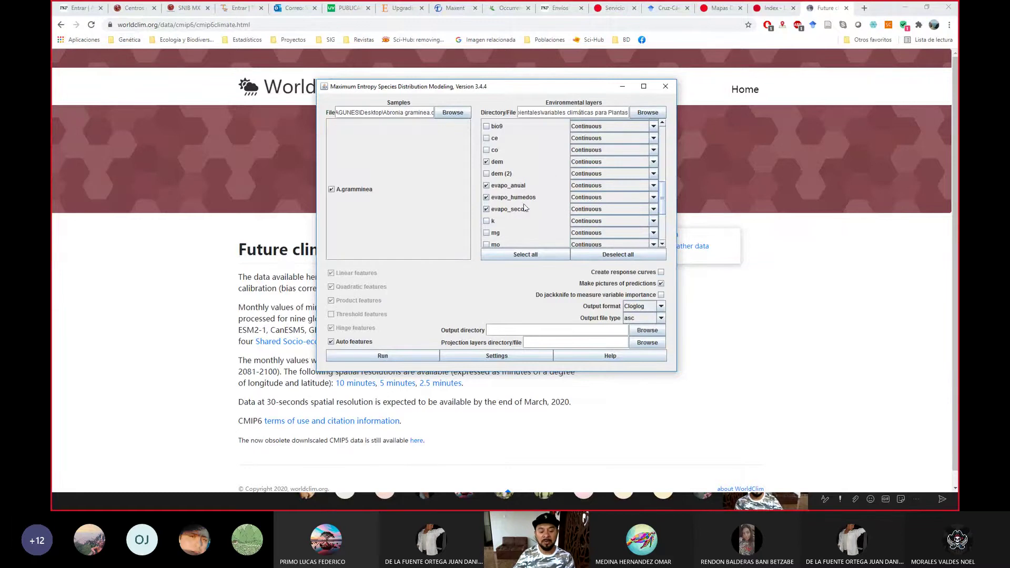
scroll(532, 198, "down", 3)
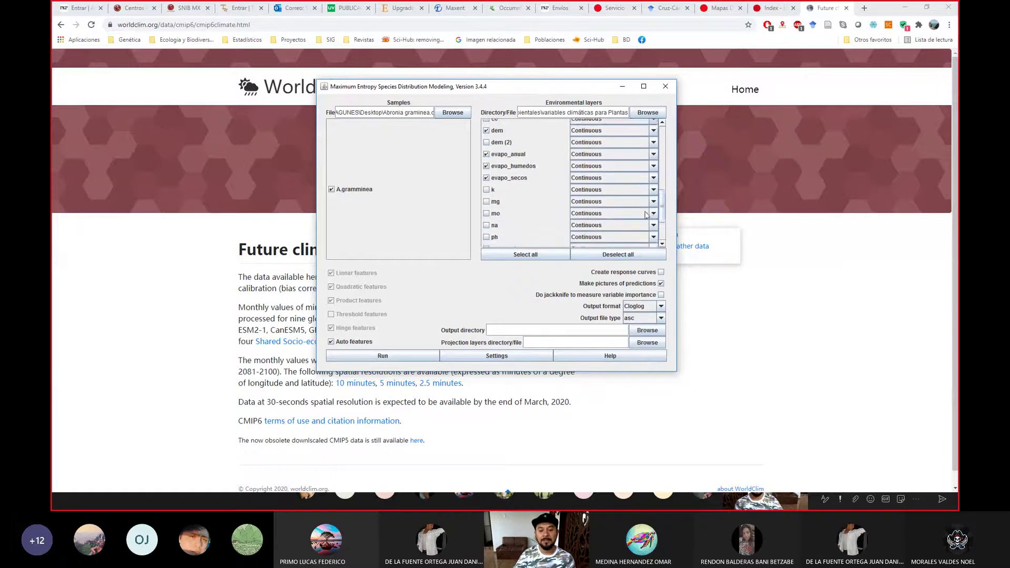
scroll(665, 217, "down", 5)
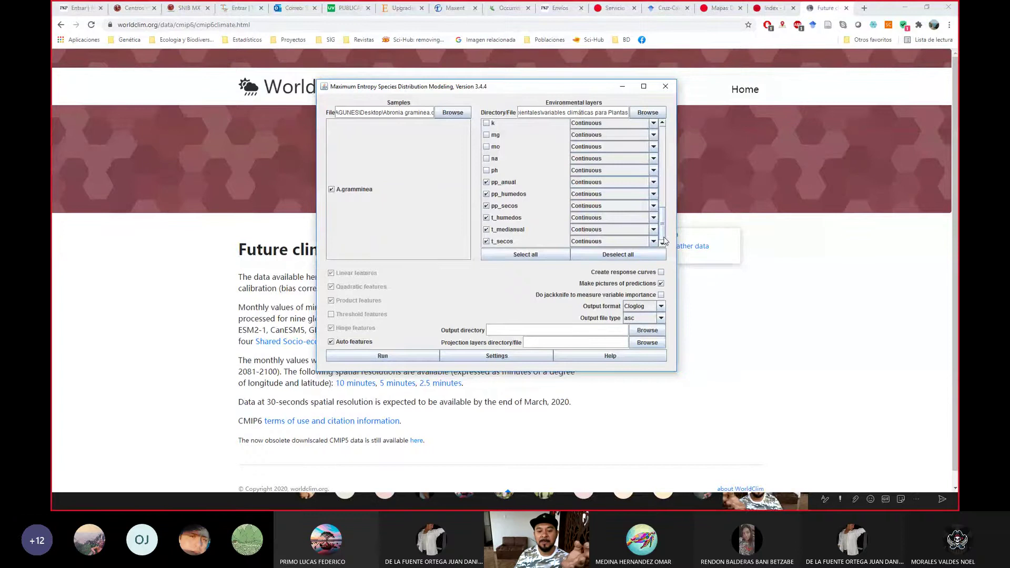
left_click_drag(664, 231, 665, 140)
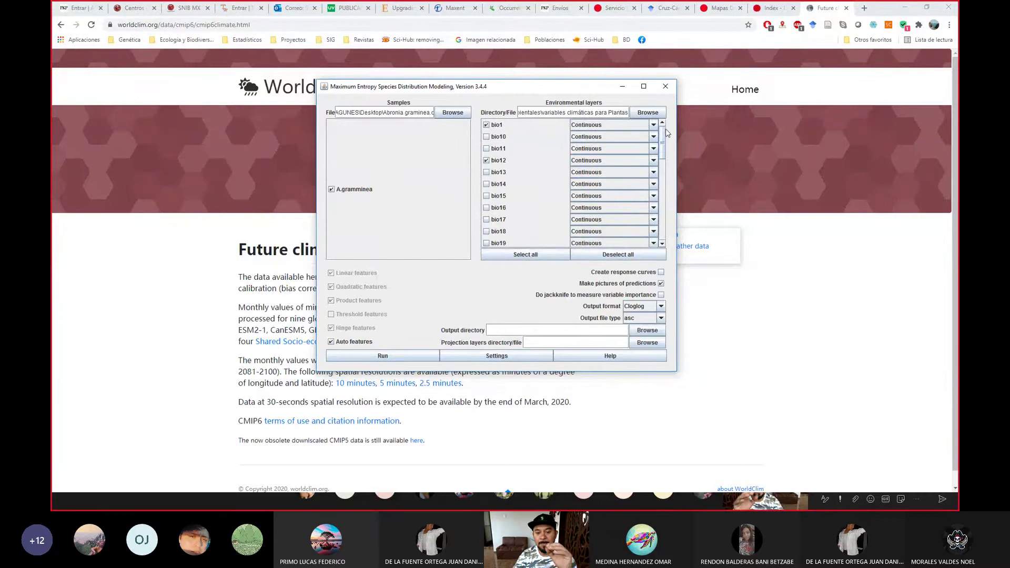
left_click(662, 273)
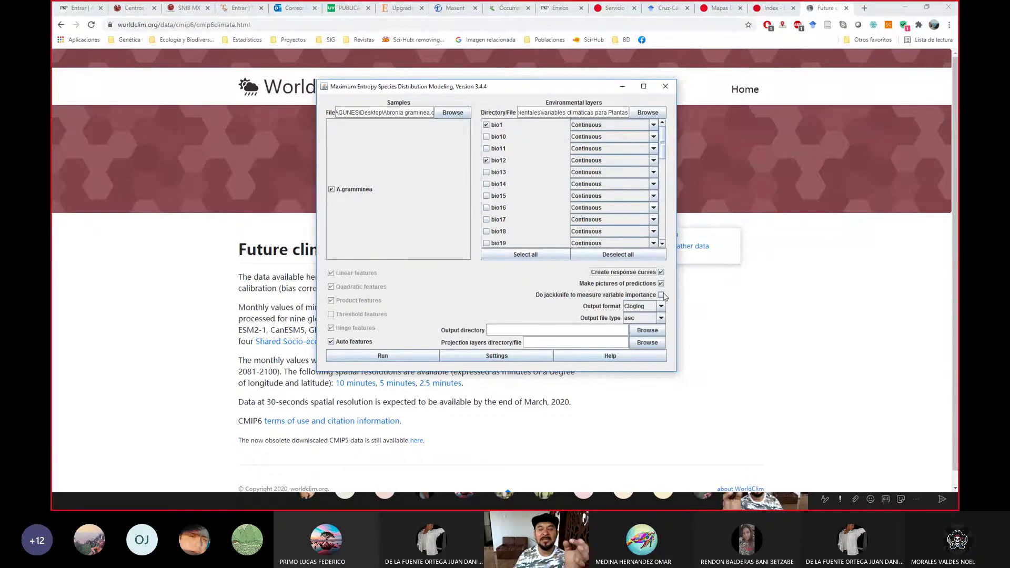
left_click(663, 297)
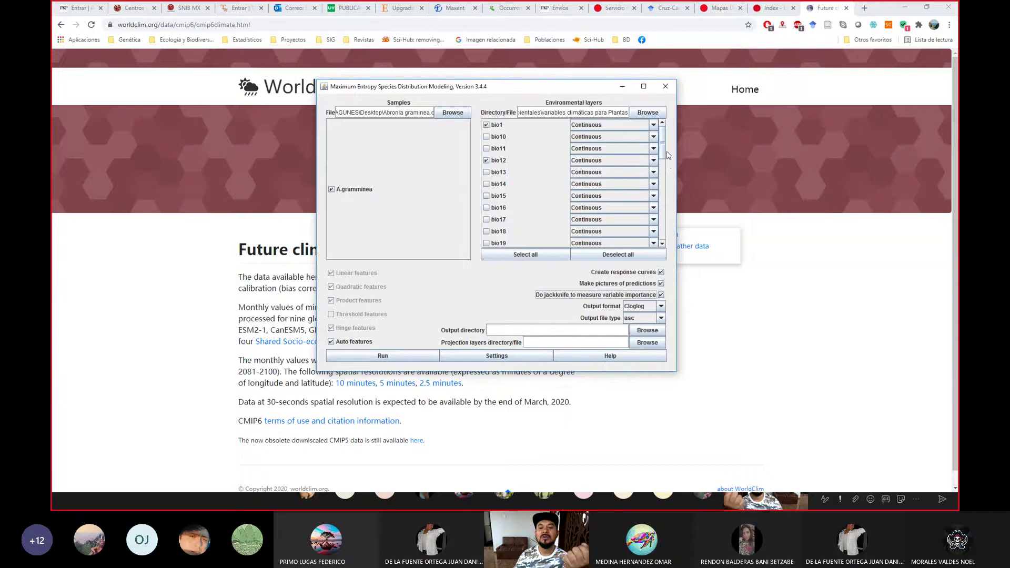
Check the layer selection again from bio1 to t_secos and maximize the MaxEnt window.
scroll(659, 184, "down", 5)
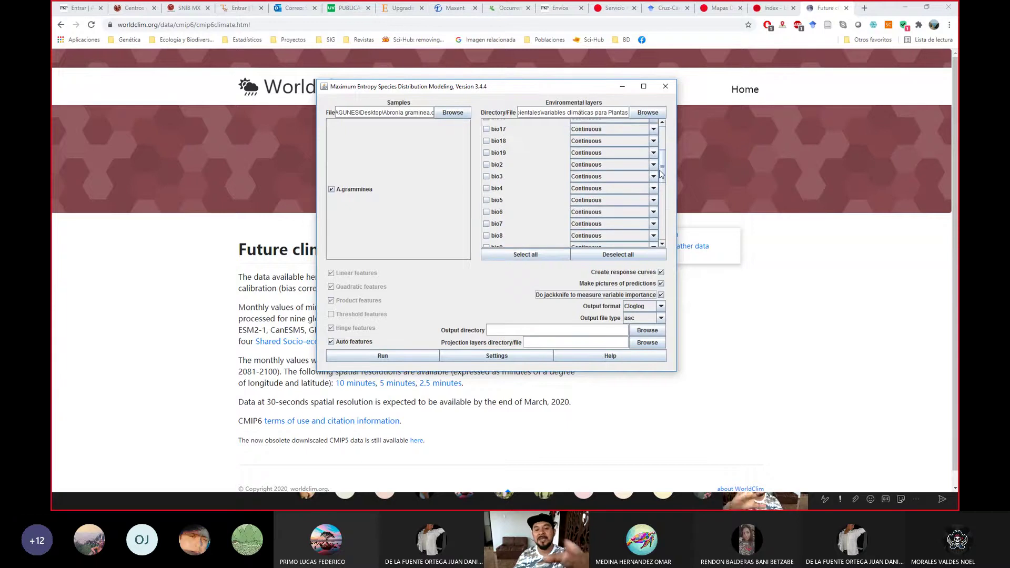
scroll(657, 189, "down", 8)
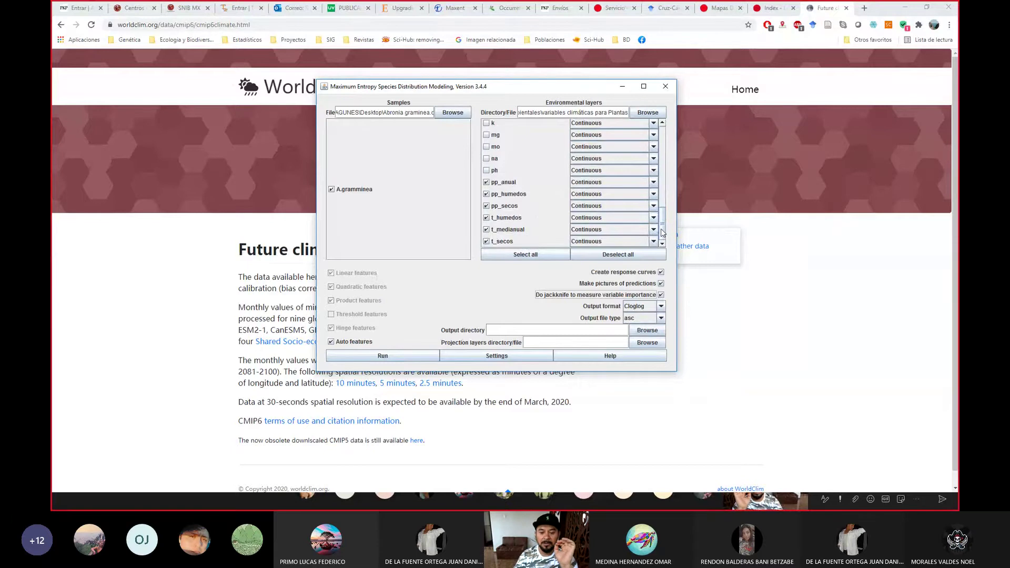
left_click_drag(663, 233, 665, 127)
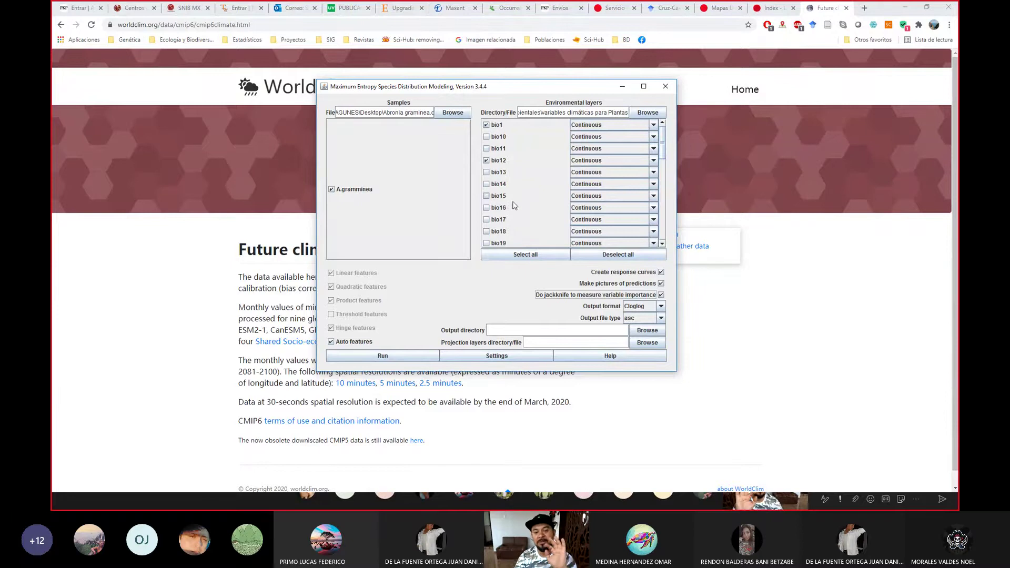
left_click(661, 273)
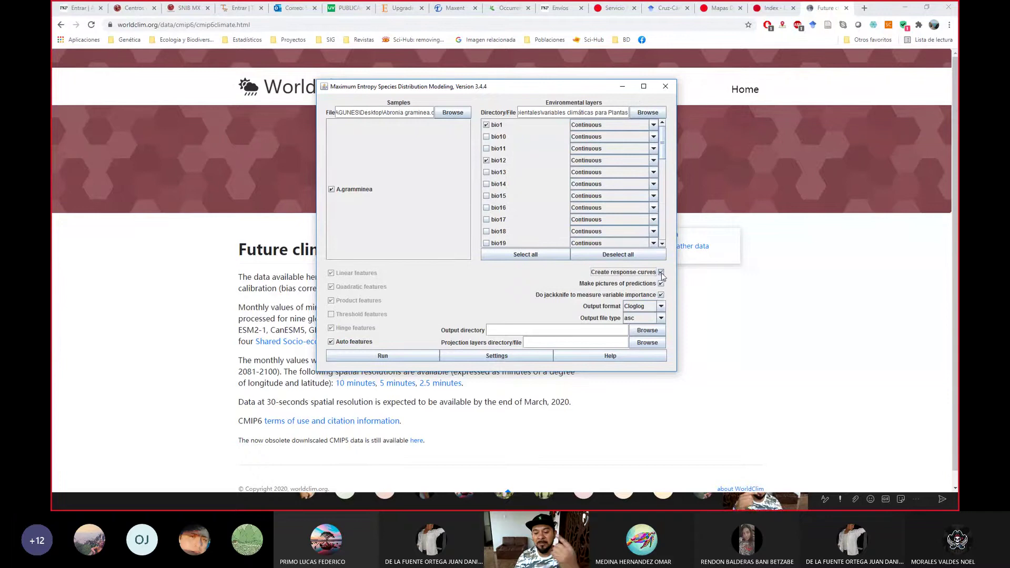
left_click(644, 86)
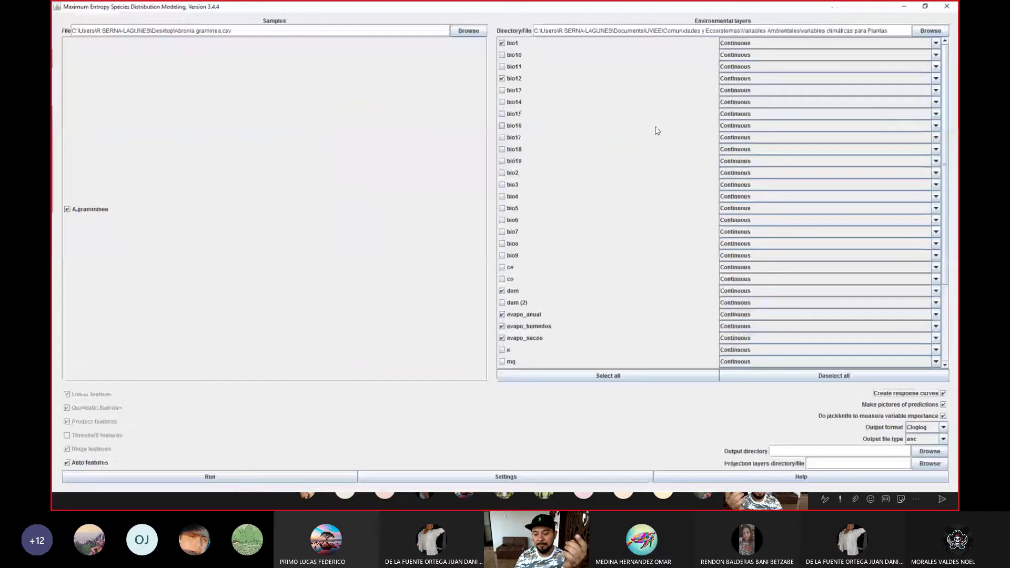
Switch the response curves and jackknife options off and back on.
left_click(944, 417)
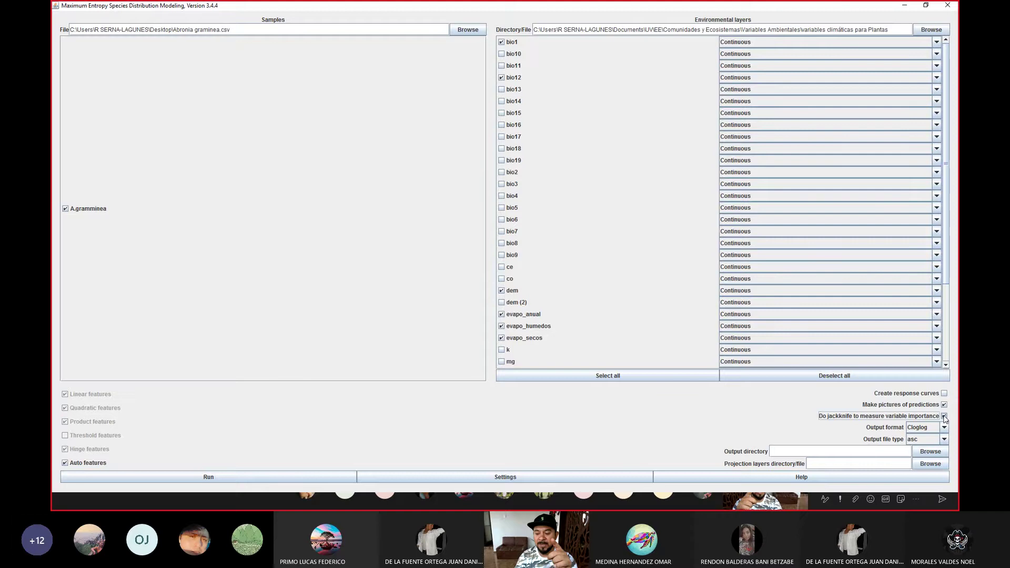
left_click(945, 394)
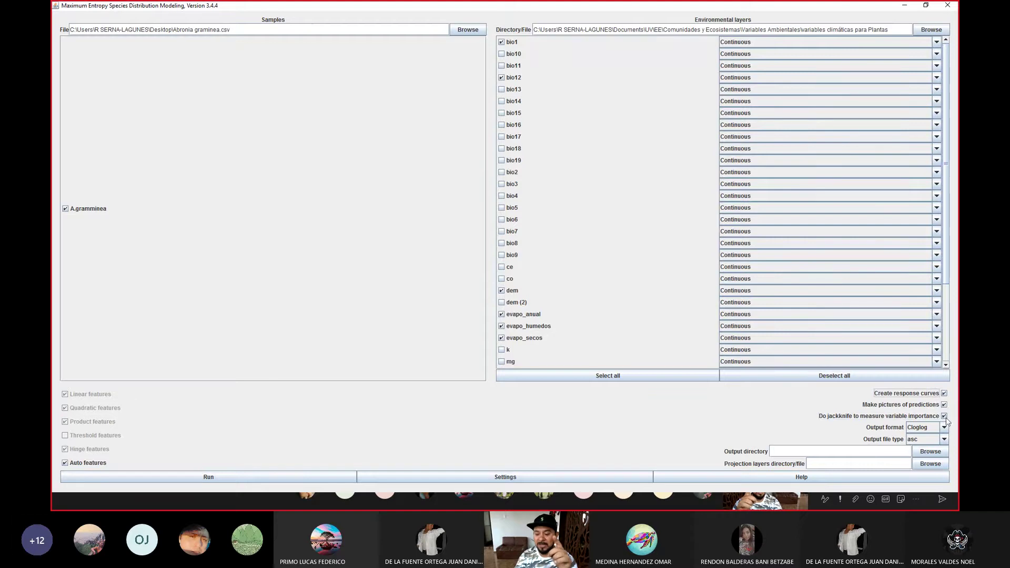
left_click(945, 417)
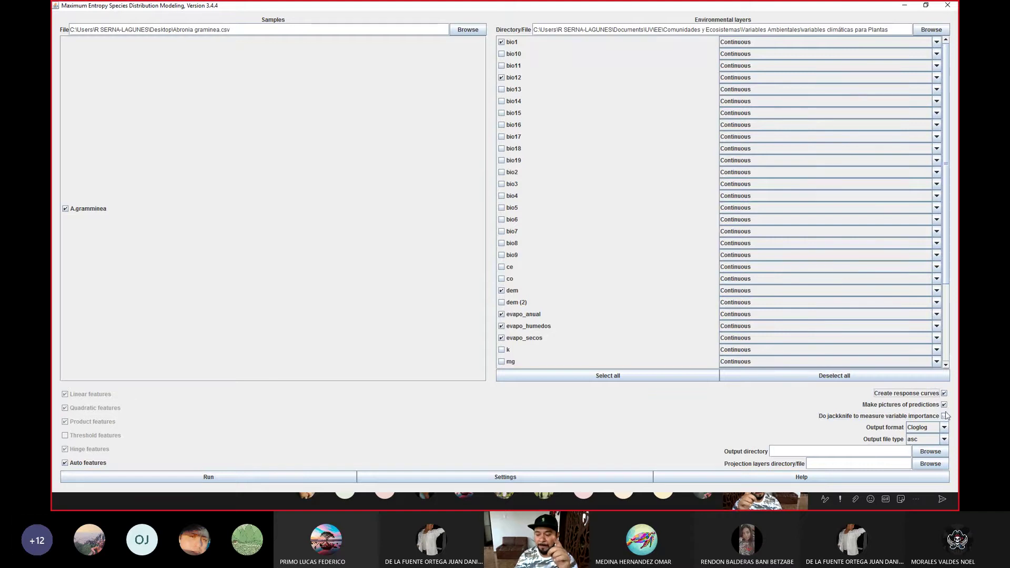
left_click(945, 416)
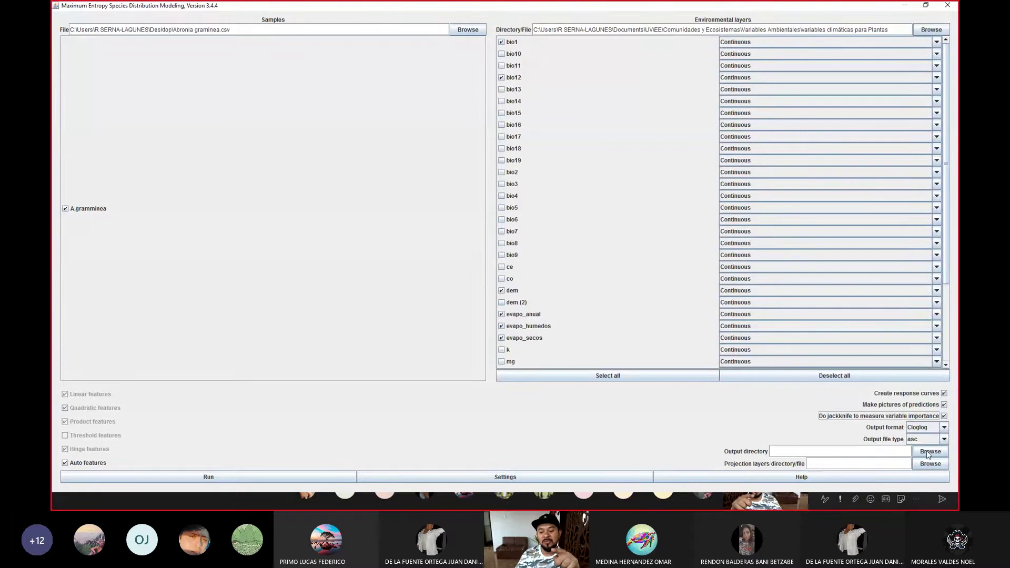
Create a folder named ResultAbronia on the Desktop and set it as the output directory.
left_click(791, 452)
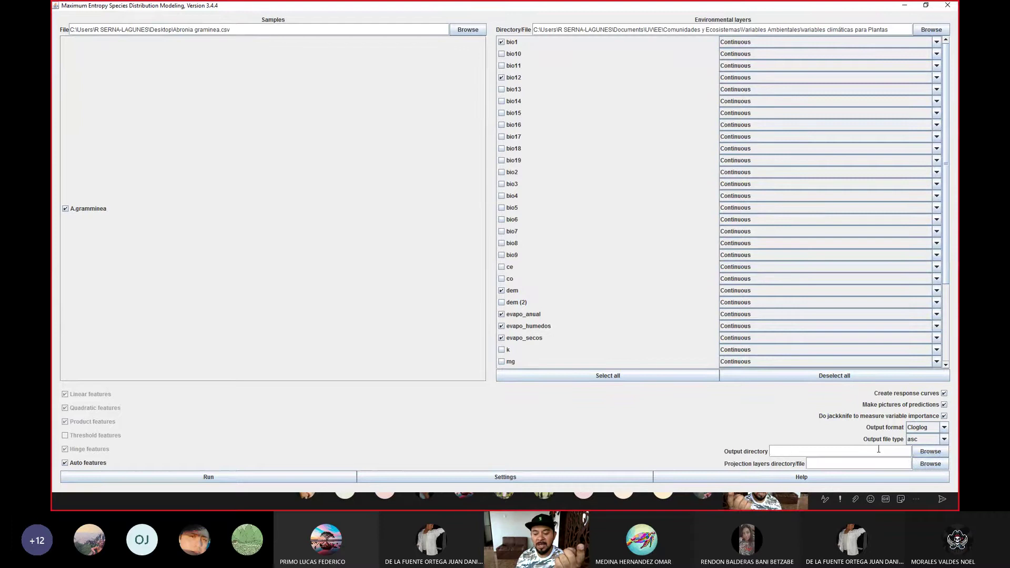
left_click(924, 455)
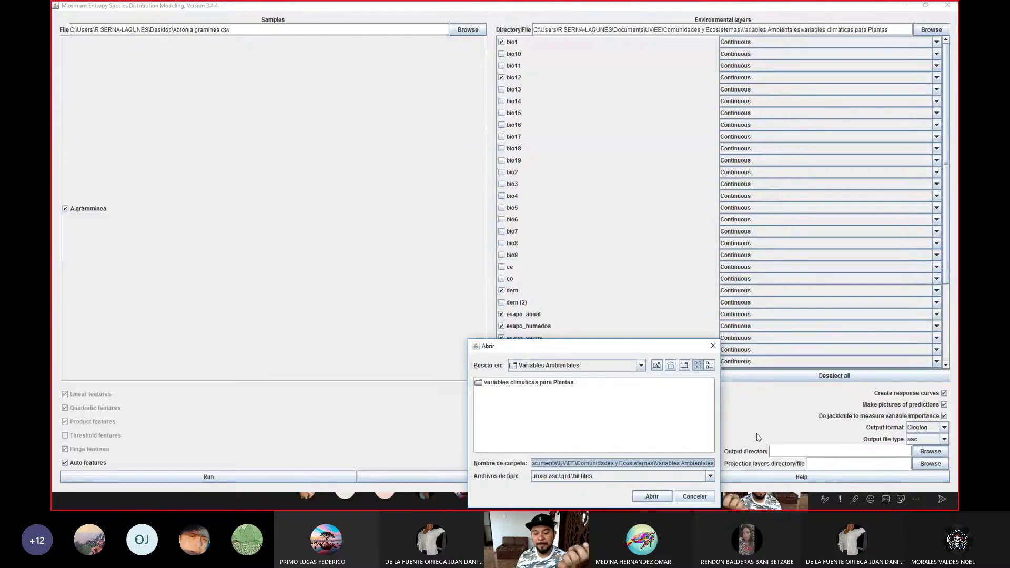
left_click_drag(564, 349, 543, 239)
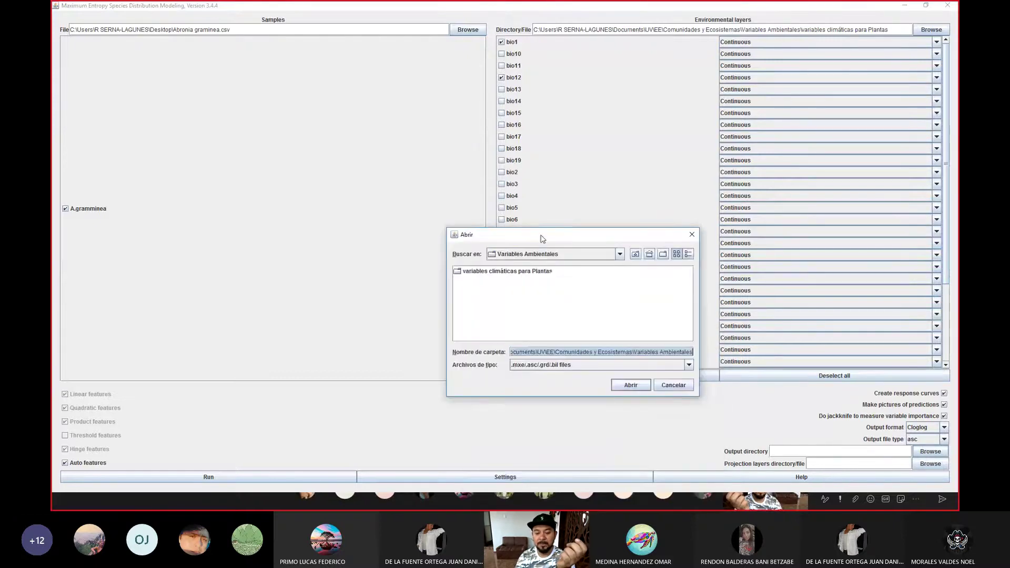
left_click(614, 254)
left_click_drag(622, 307, 580, 267)
left_click(522, 279)
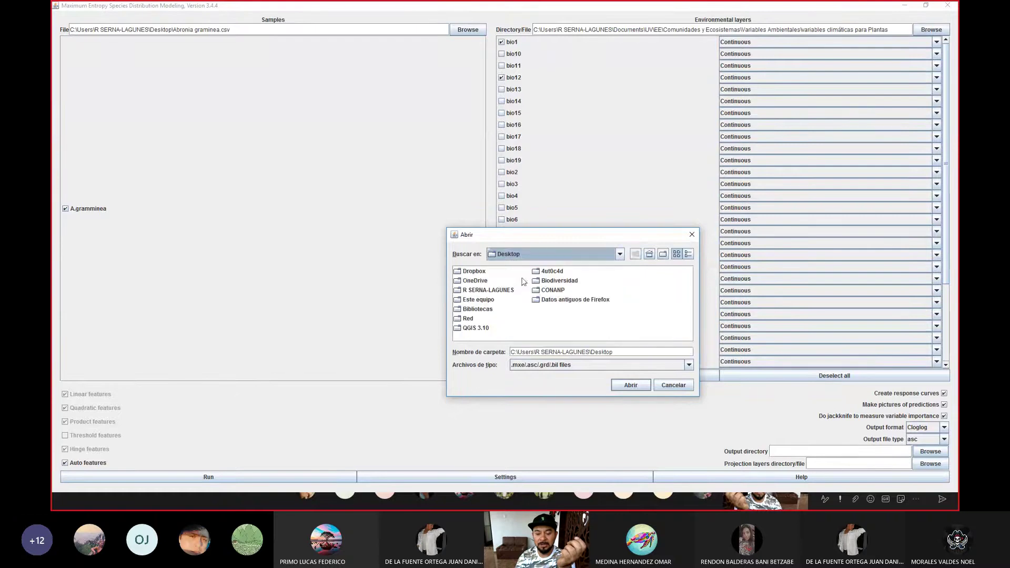
left_click(663, 254)
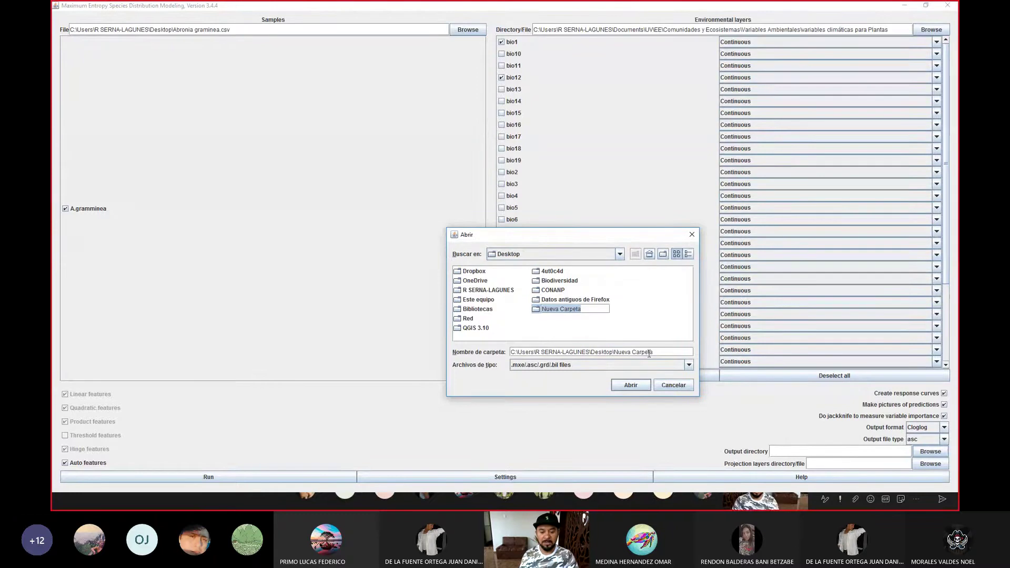
type("ResultAbronia")
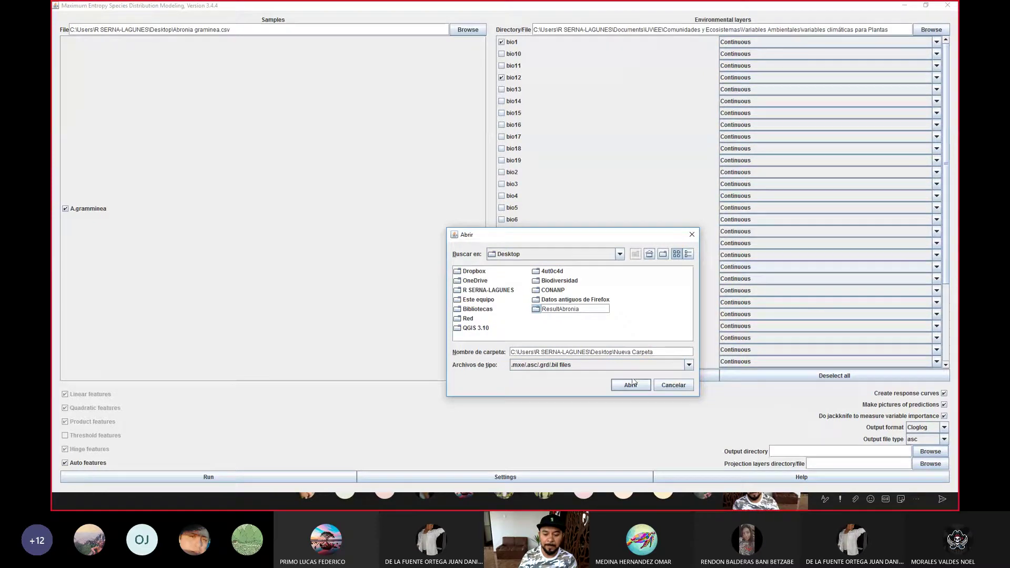
left_click(541, 312)
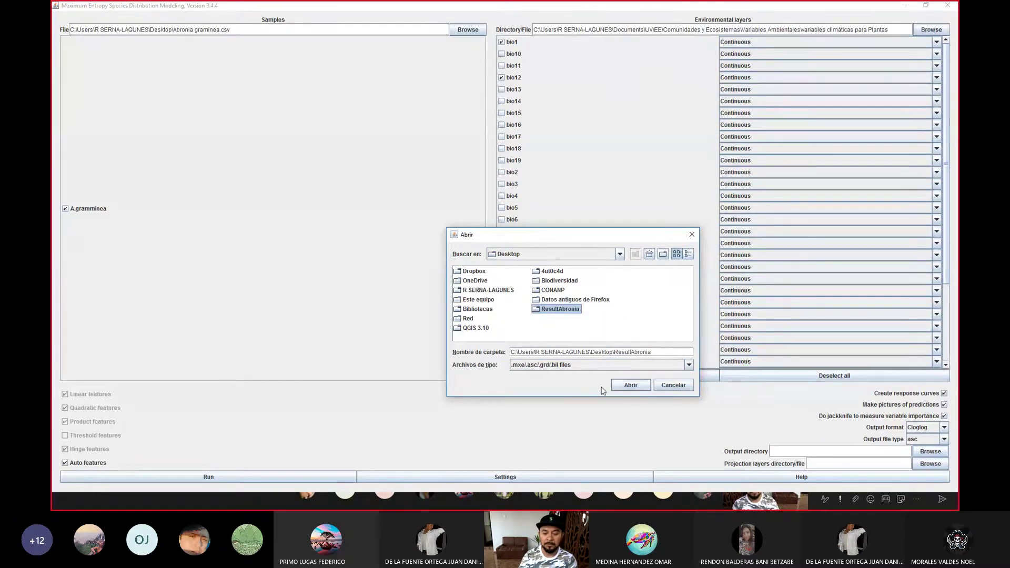
left_click(631, 386)
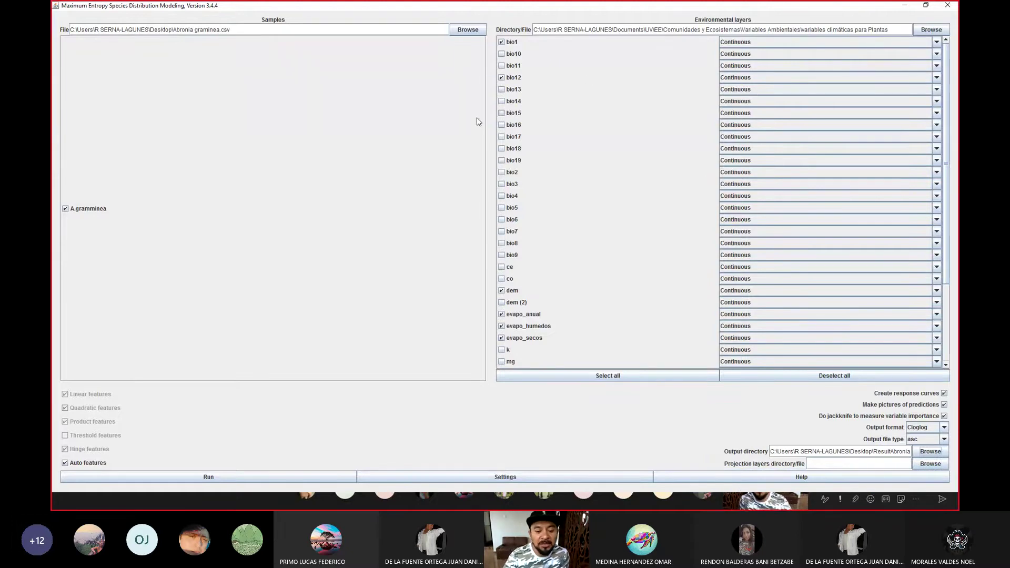
Check the selected environmental layers once more, run the model and suppress similar visual warnings about samples missing environmental data.
scroll(604, 248, "down", 1)
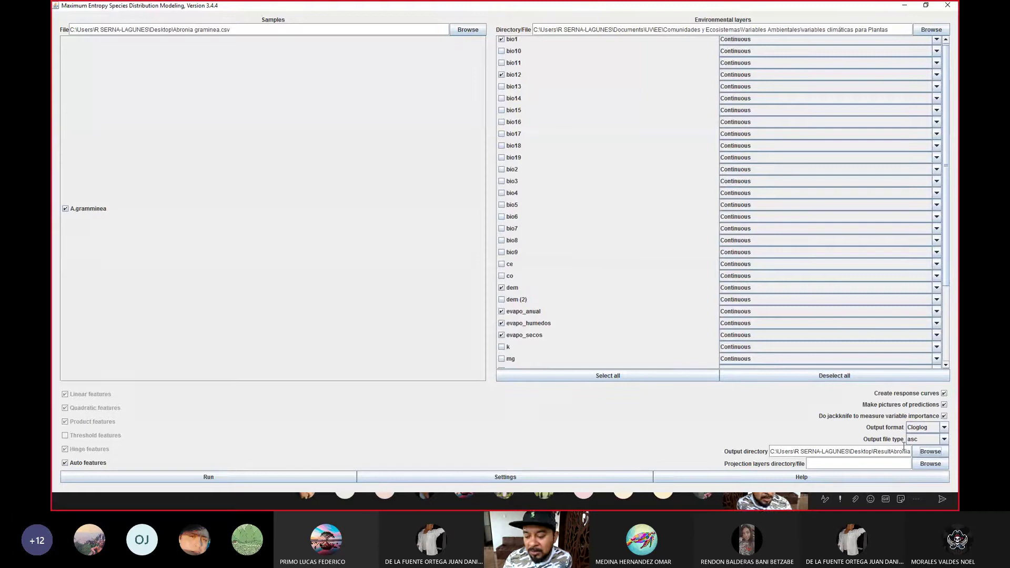
scroll(661, 283, "down", 4)
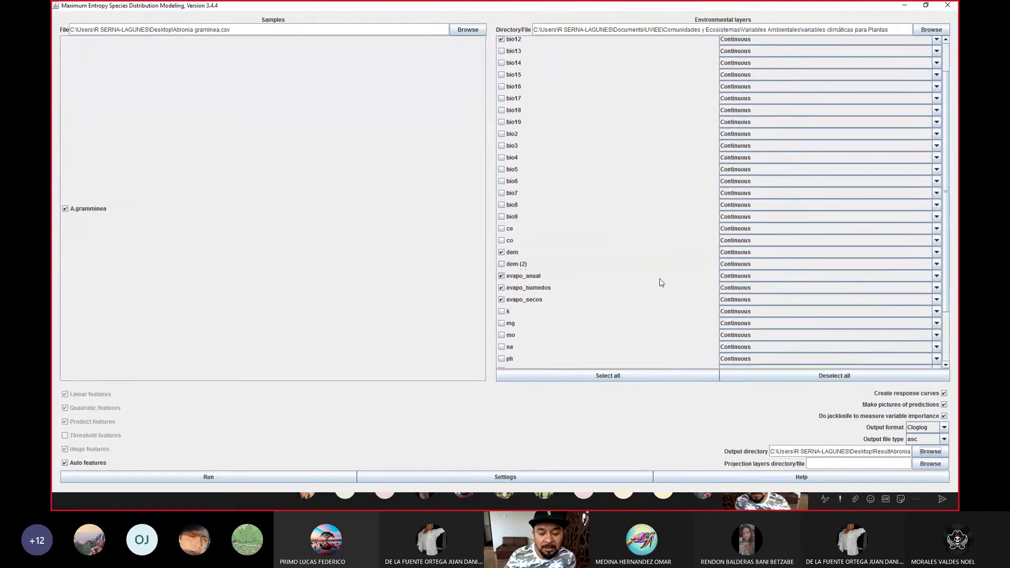
scroll(661, 282, "down", 1)
scroll(661, 283, "down", 4)
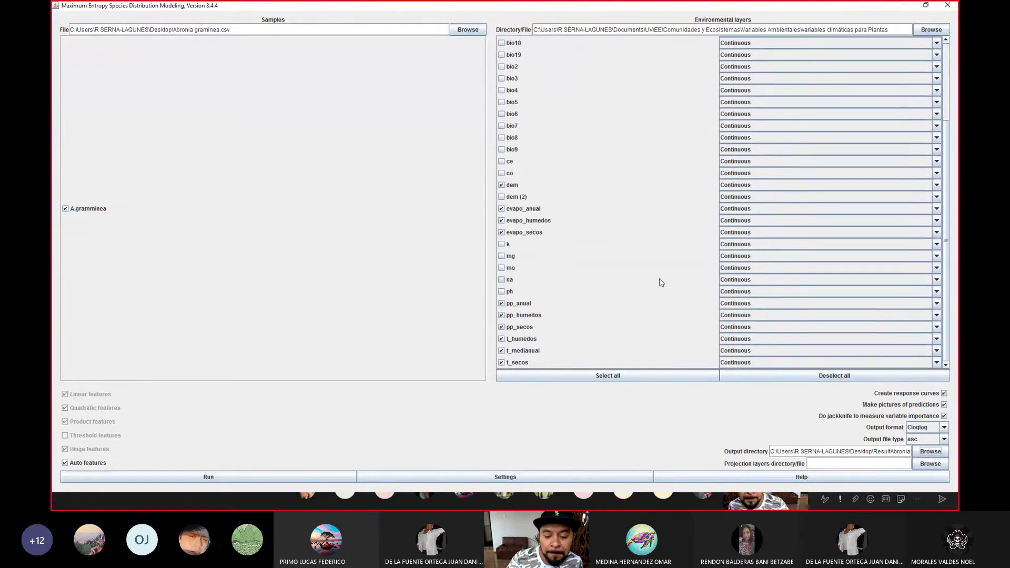
scroll(661, 282, "up", 5)
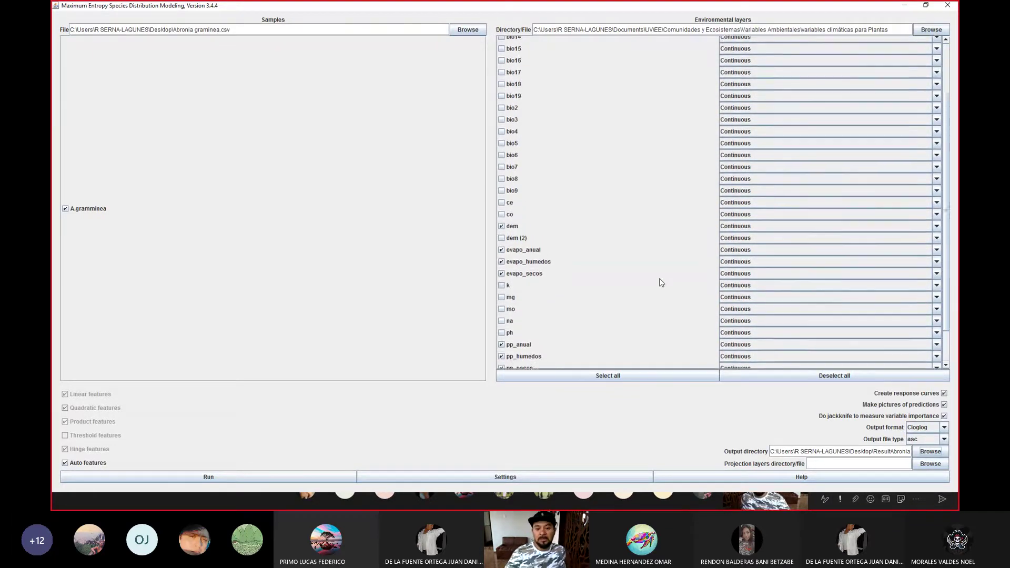
left_click(240, 482)
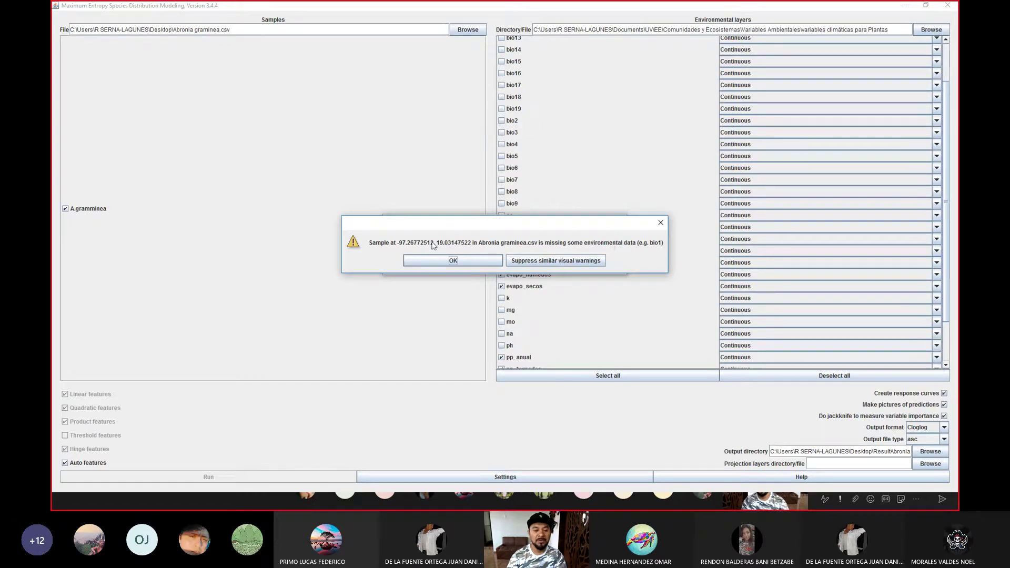
left_click(577, 263)
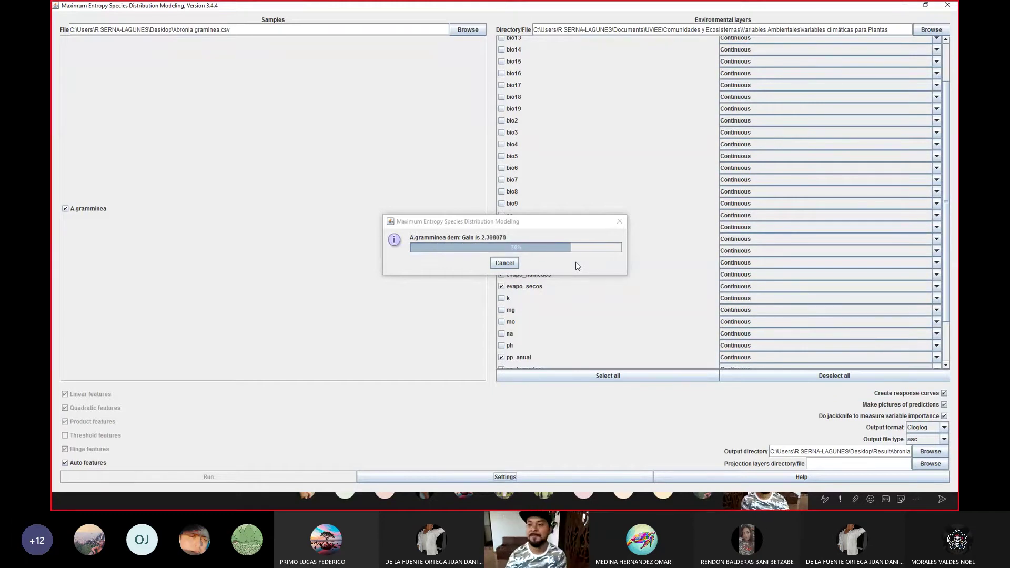
Restore the MaxEnt window to its smaller size and minimize the MaxEnt, browser, Teams and File Explorer windows to reach the desktop.
left_click(926, 5)
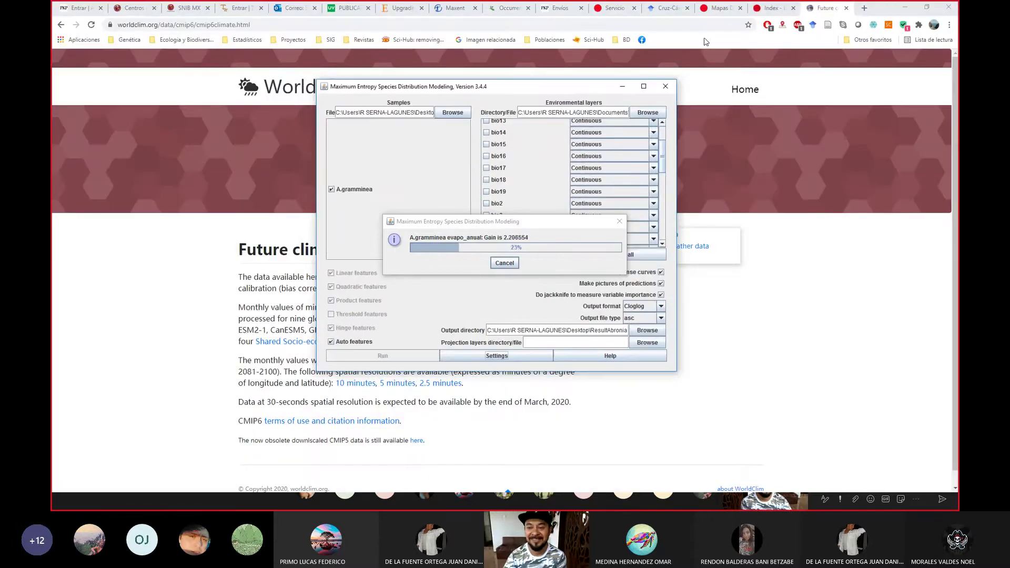
left_click(310, 7)
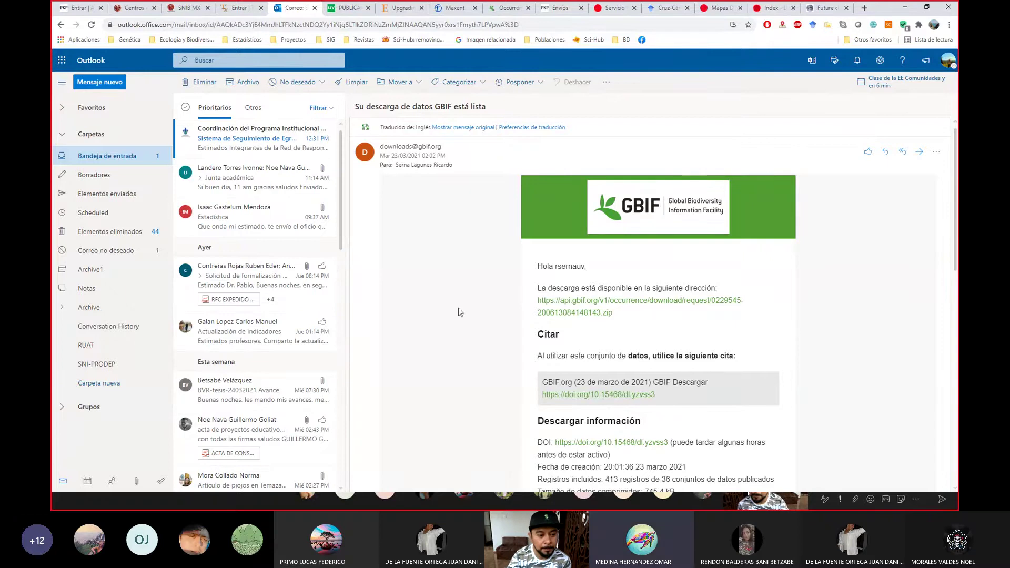
left_click(903, 11)
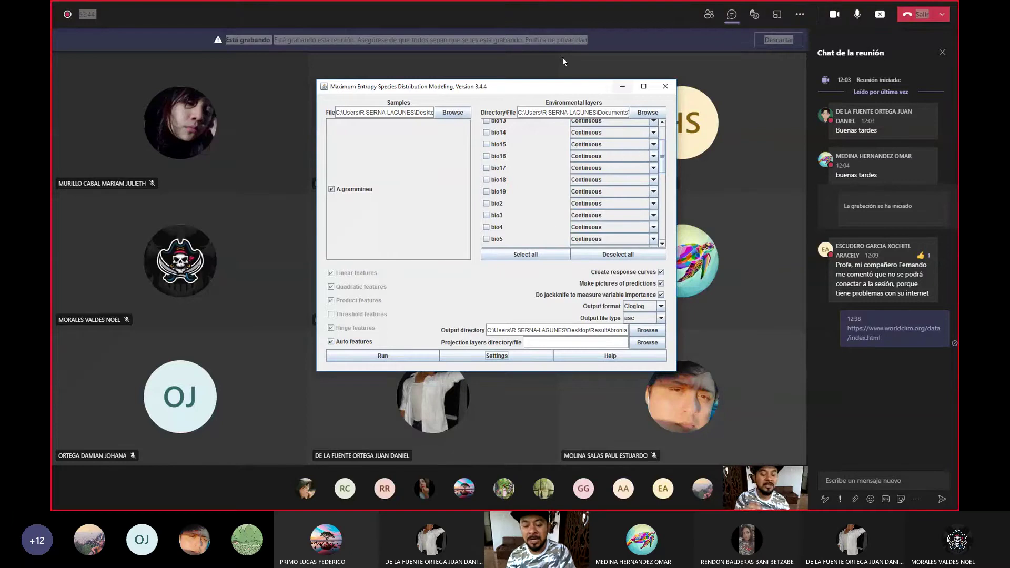
left_click(622, 88)
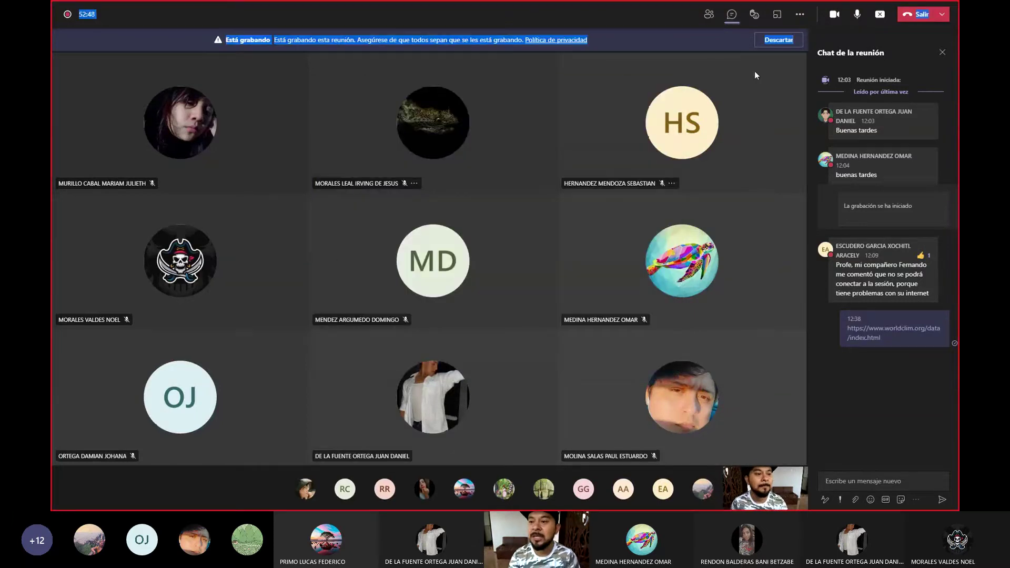
left_click(796, 19)
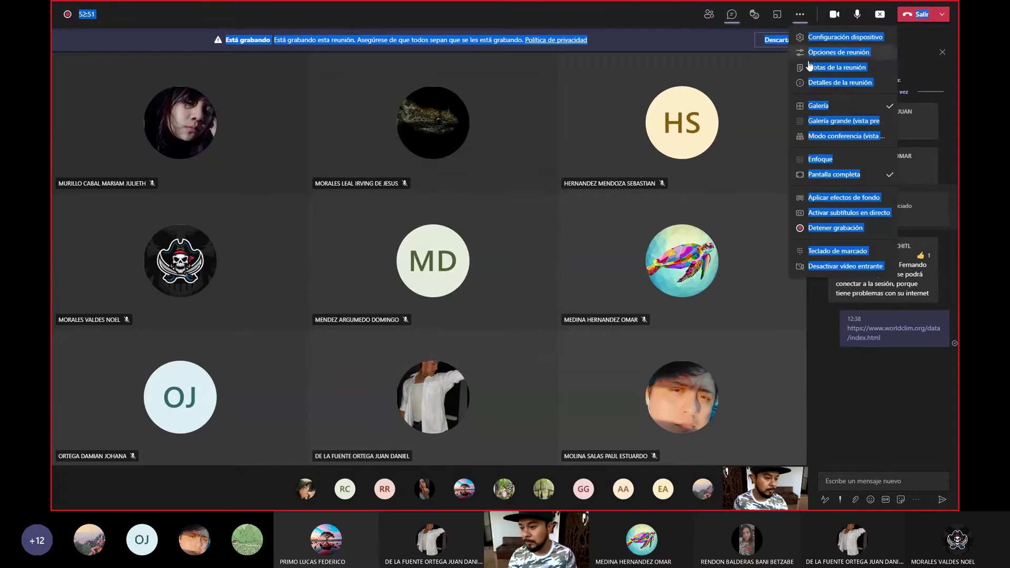
left_click(837, 173)
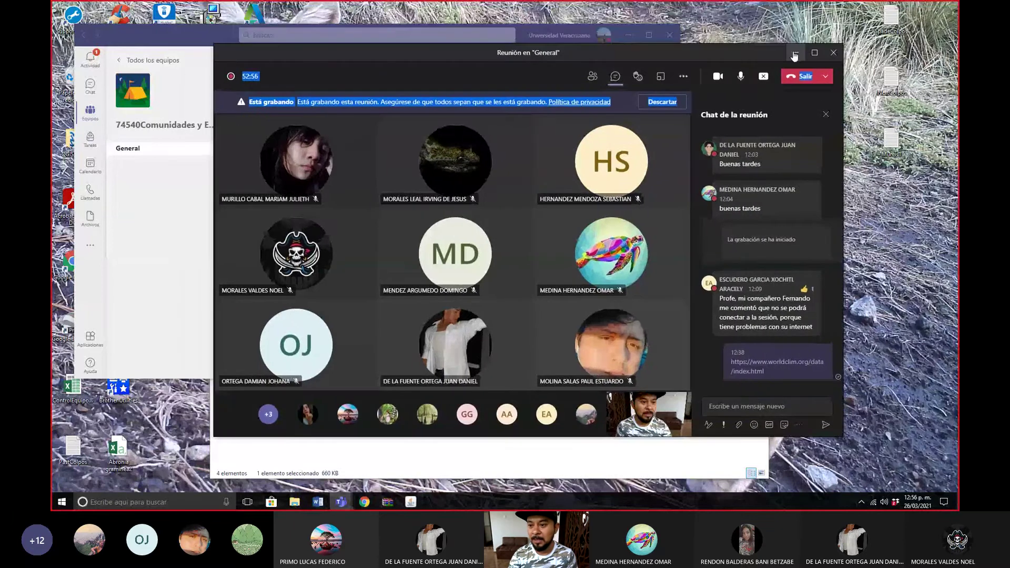
left_click(795, 54)
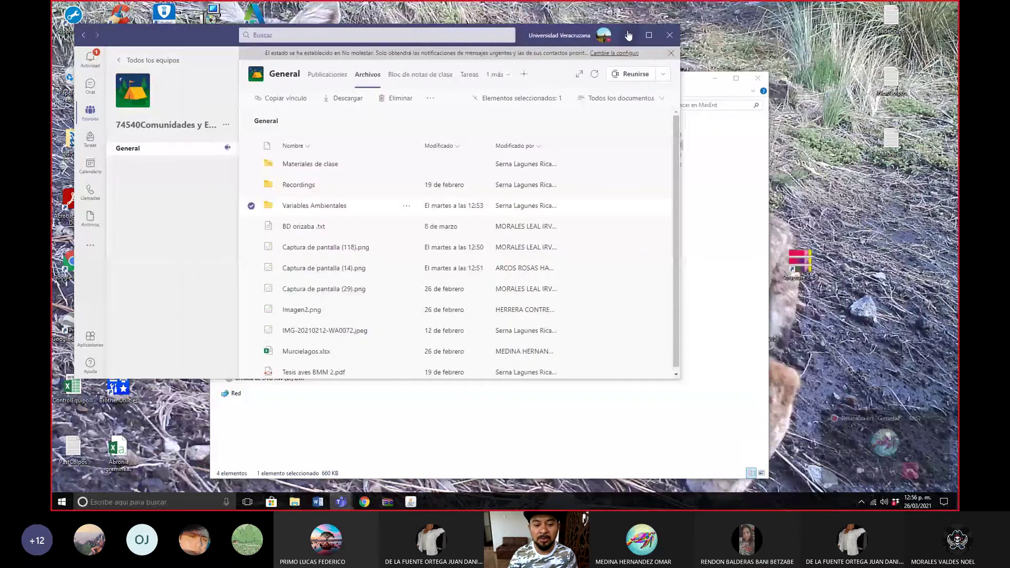
left_click(629, 35)
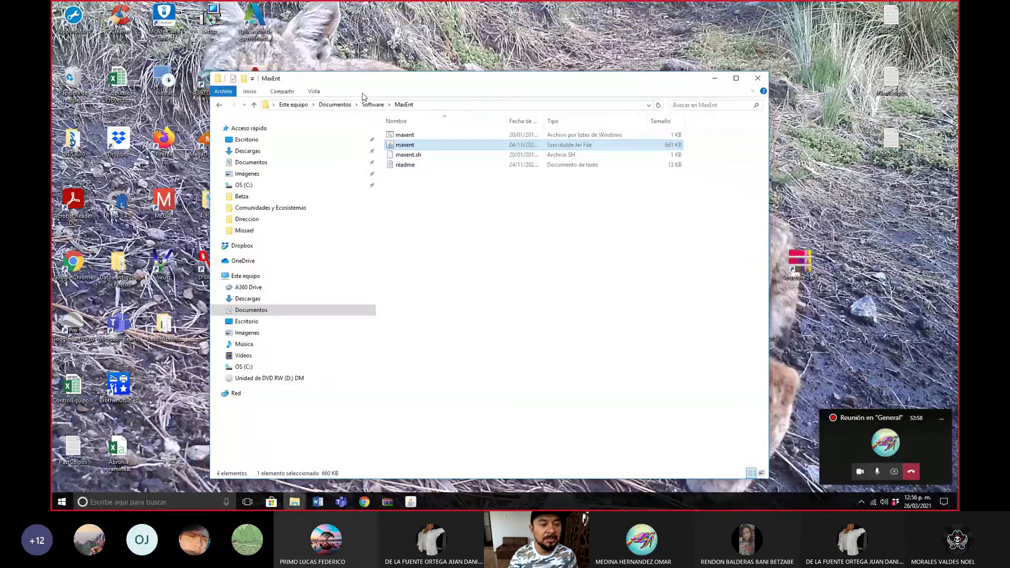
left_click(715, 79)
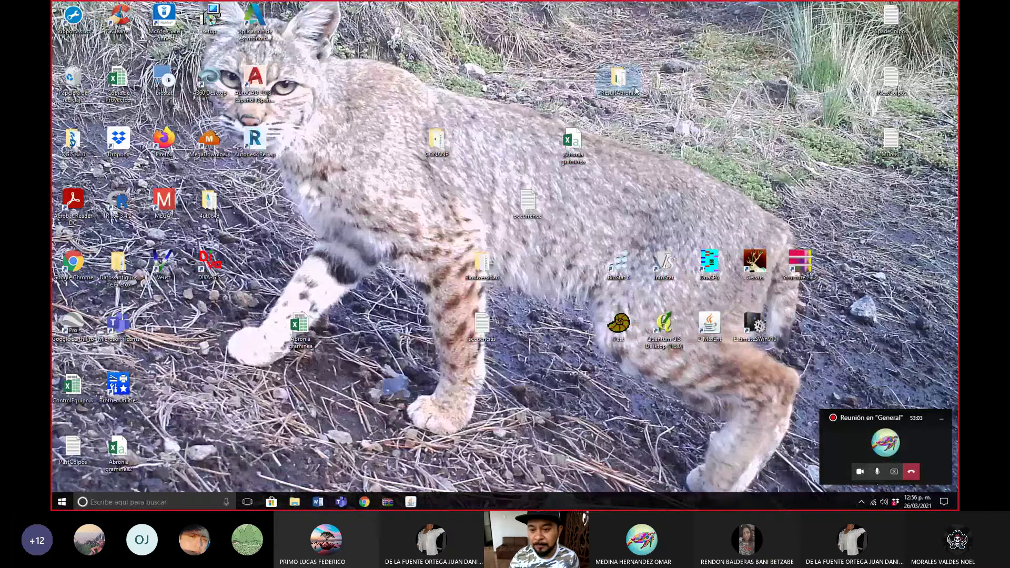
Open the ResultAbronia folder from the desktop in a maximized window and go into its plots subfolder.
mouse_move(622, 92)
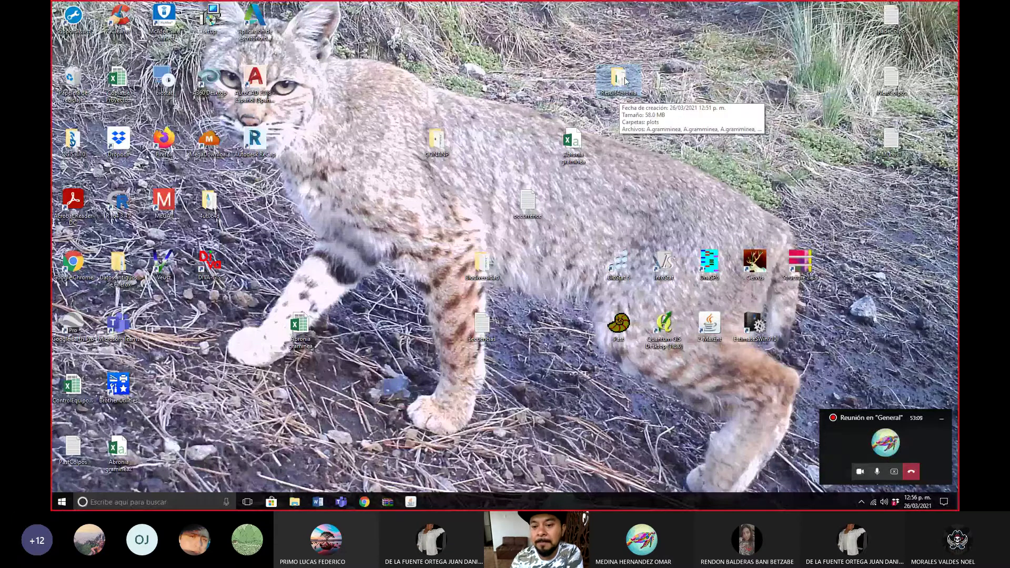
double_click(625, 80)
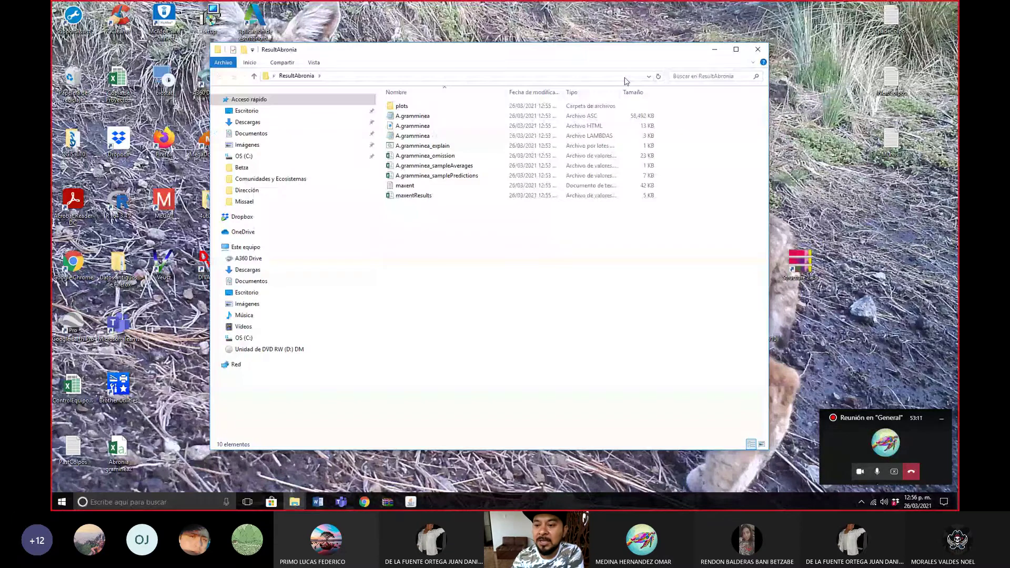
left_click(736, 49)
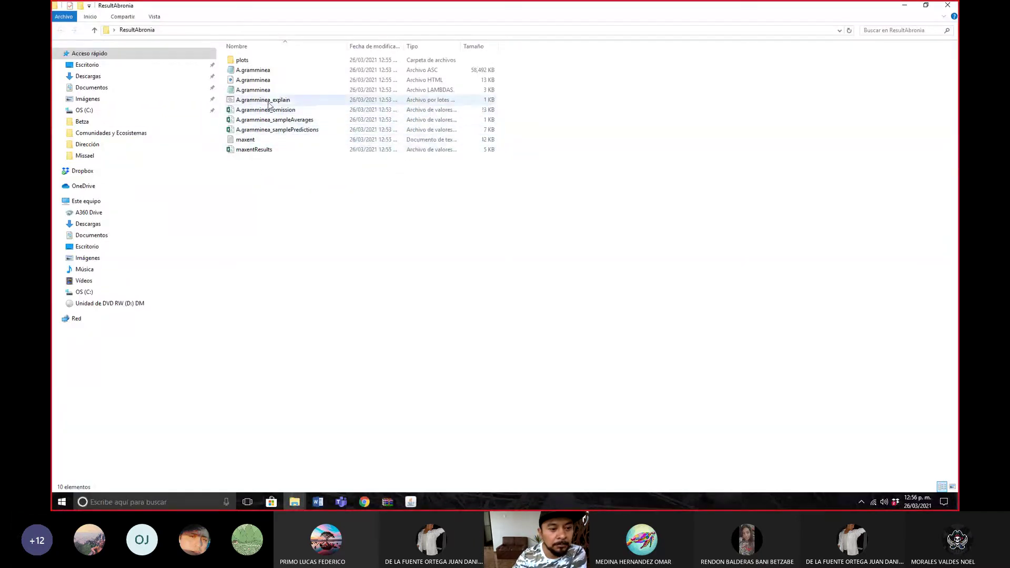
left_click(256, 81)
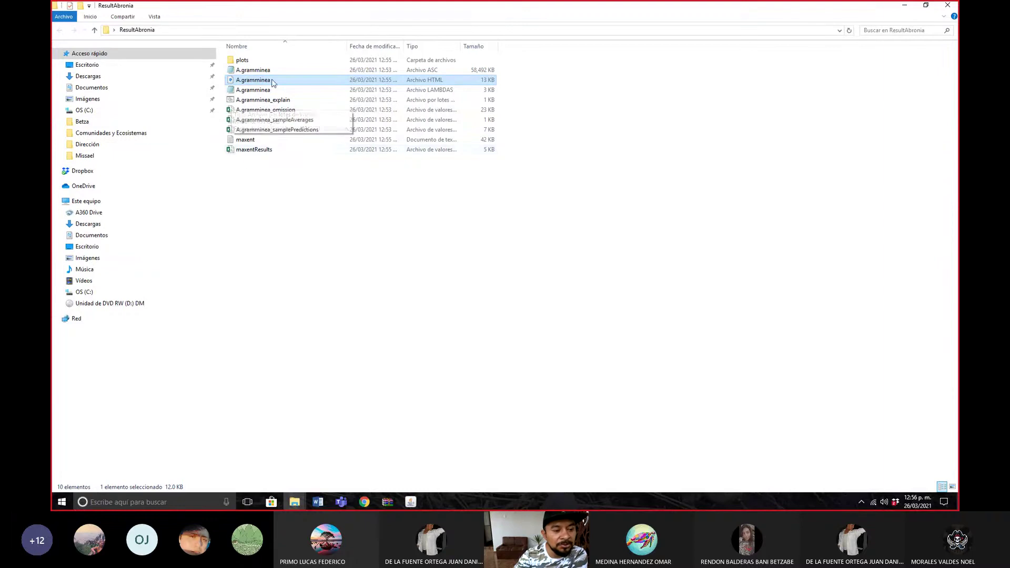
double_click(238, 61)
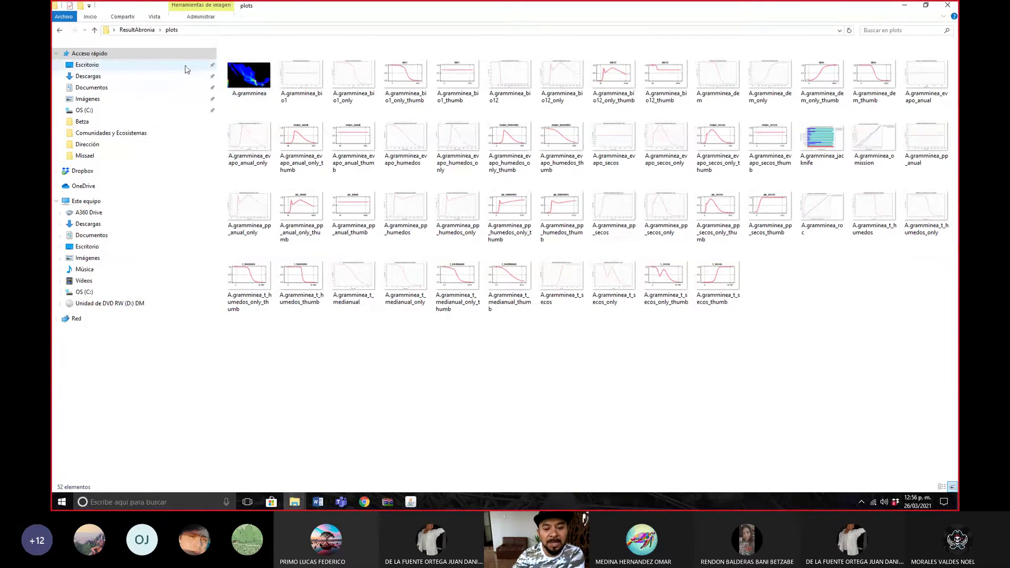
Open the A.gramminea distribution map image from the plots folder and maximize the Photos window.
left_click(246, 78)
double_click(247, 78)
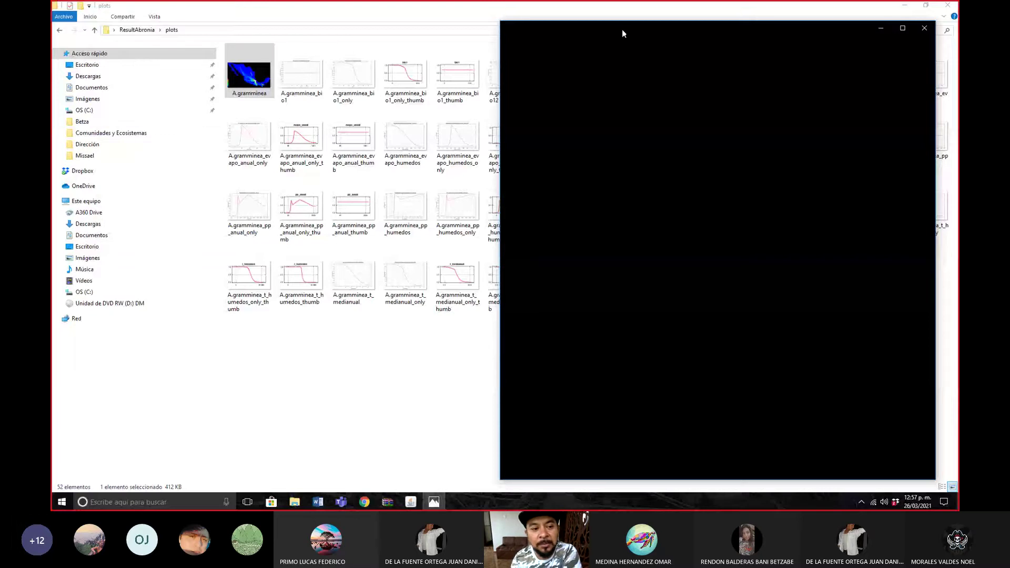
left_click_drag(622, 34, 444, 21)
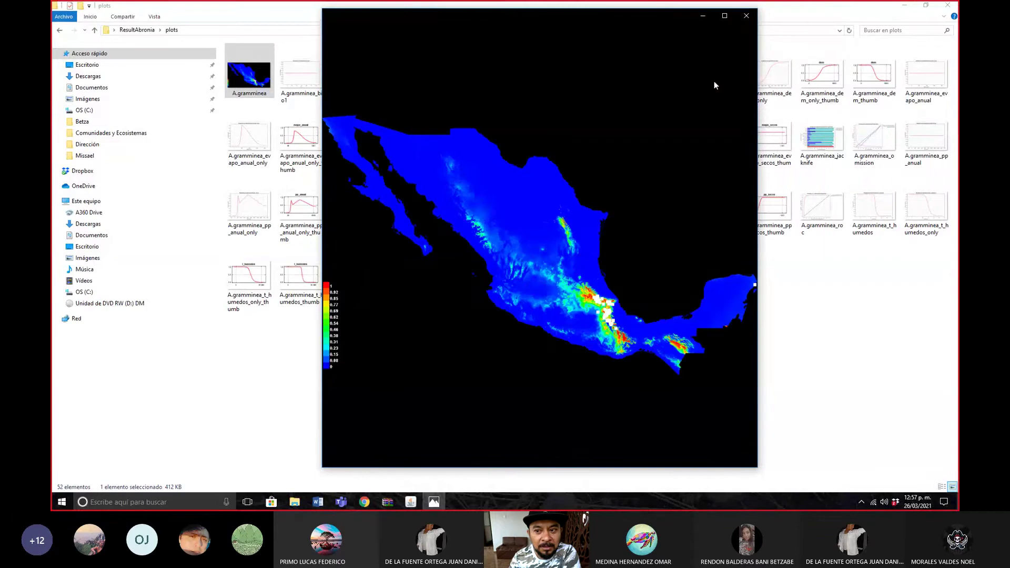
left_click(731, 18)
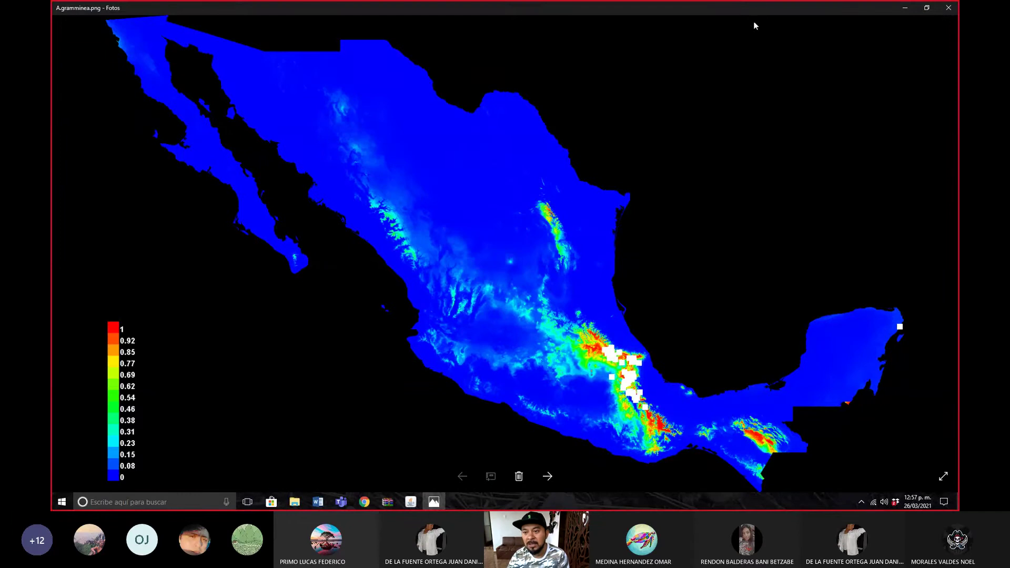
Examine the predicted distribution map up close, covering the occurrence points in central Mexico, the 0 to 1 color scale and the southeastern region.
left_click(748, 26)
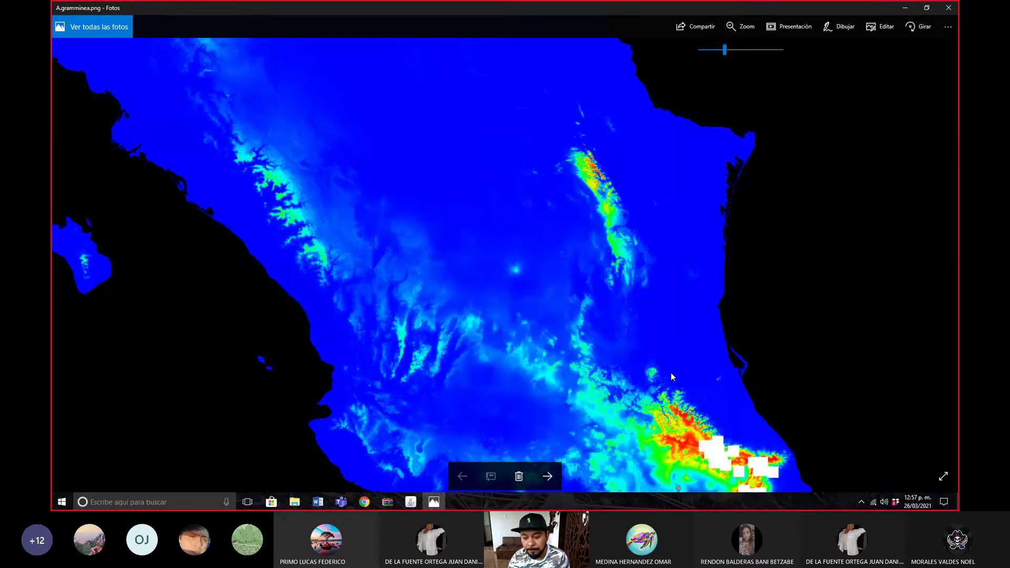
left_click_drag(671, 372, 593, 207)
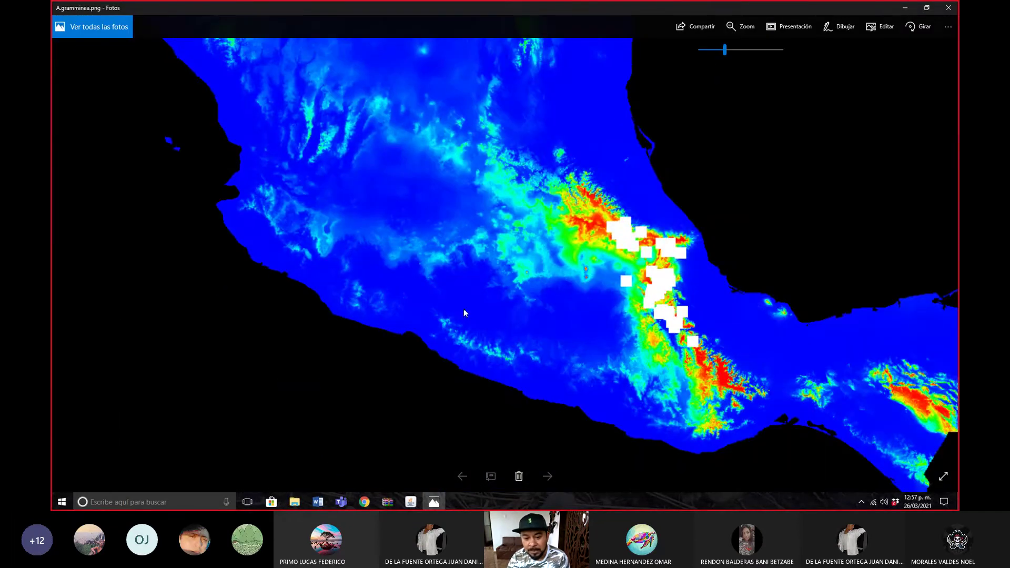
left_click_drag(205, 353, 688, 323)
left_click_drag(185, 429, 199, 412)
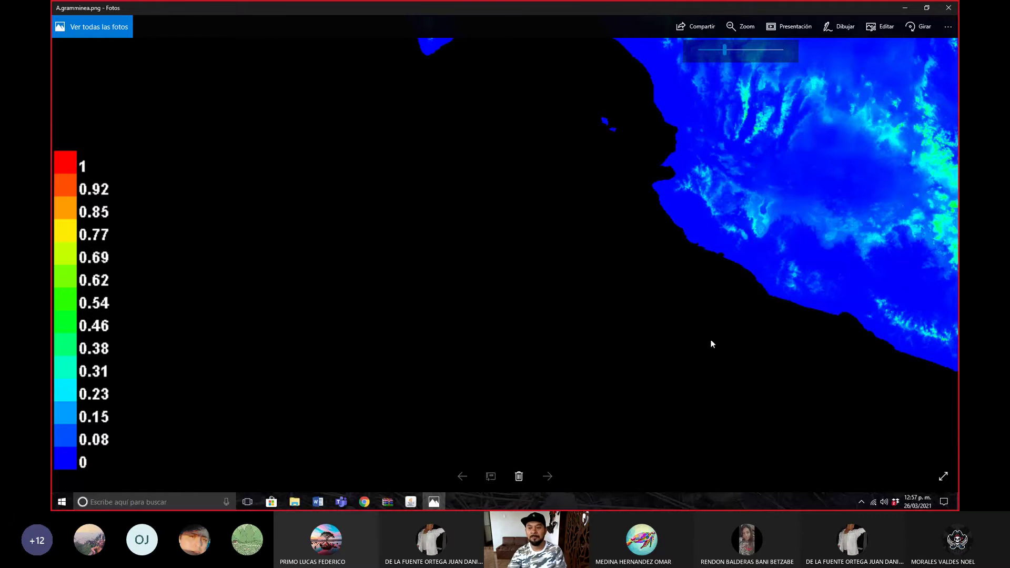
scroll(712, 344, "down", 3)
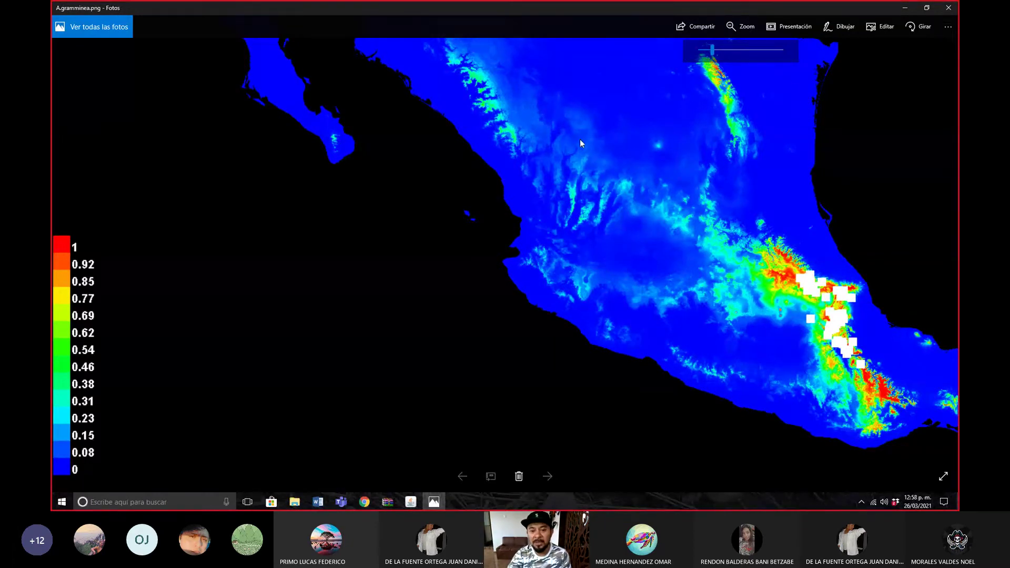
scroll(547, 209, "down", 5)
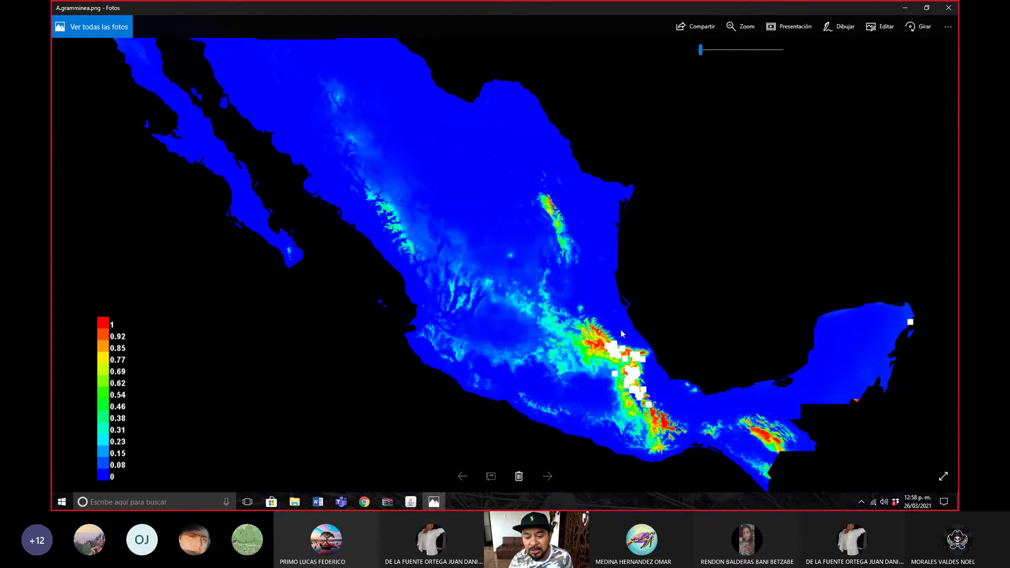
scroll(638, 376, "up", 2)
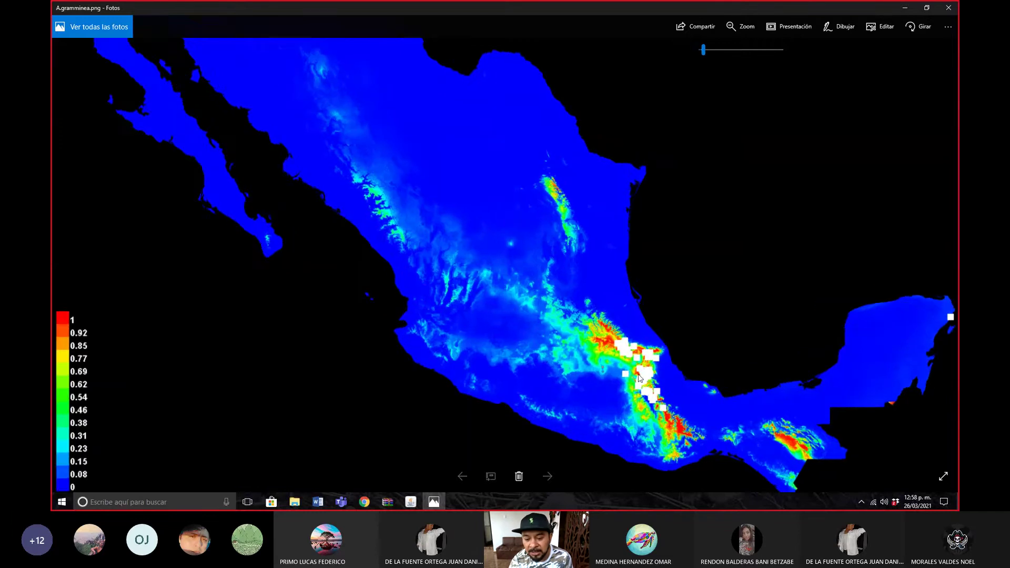
scroll(639, 377, "up", 3)
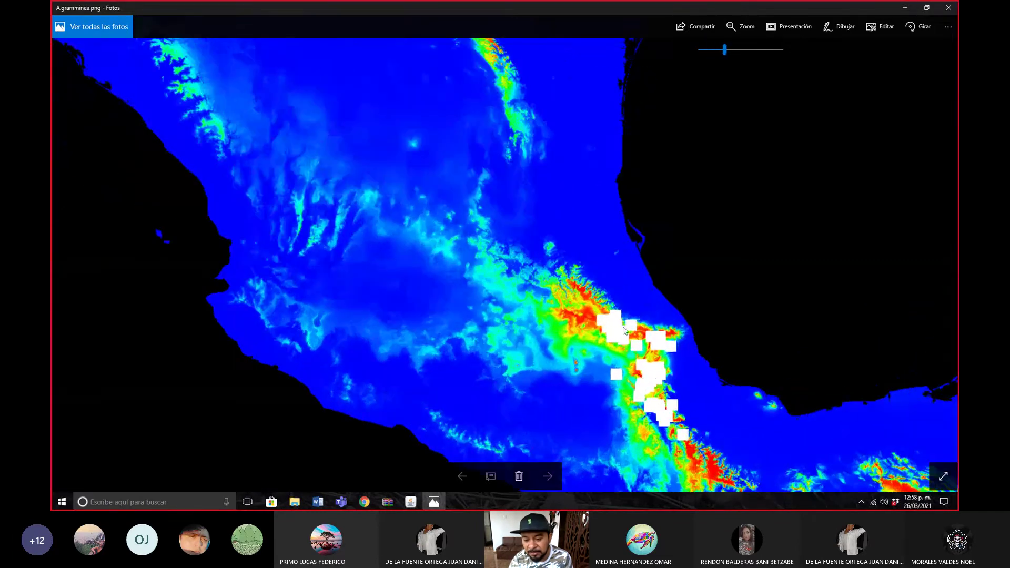
left_click_drag(789, 456, 540, 322)
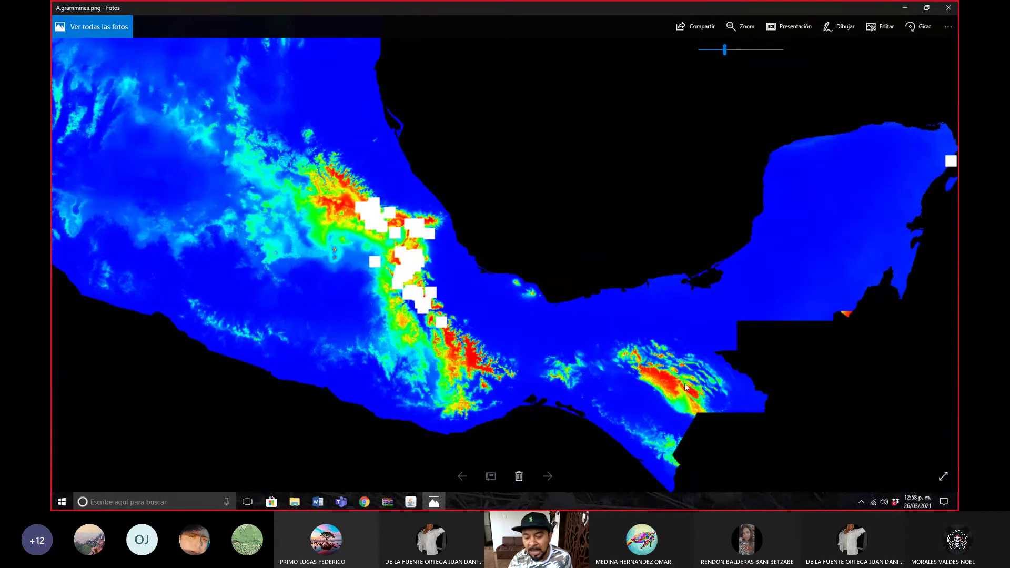